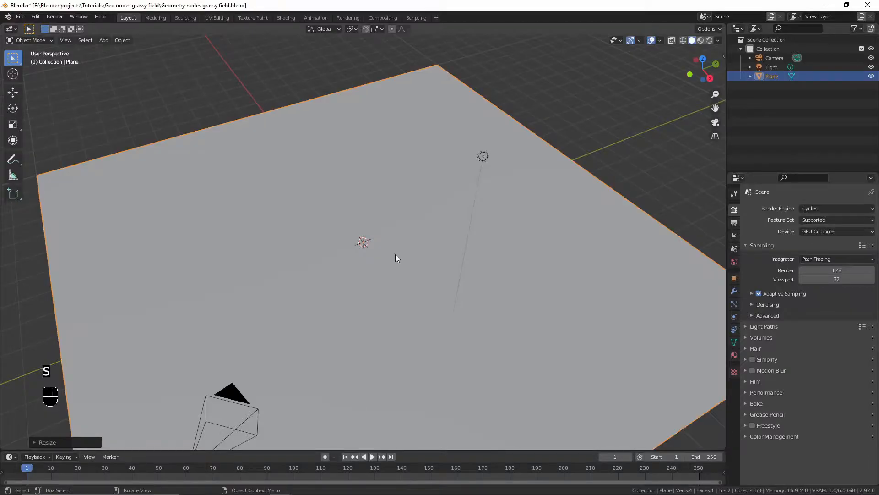
Subdivide the plane's mesh with 50 cuts
scroll(398, 258, "down", 4)
key("Tab")
right_click(385, 263)
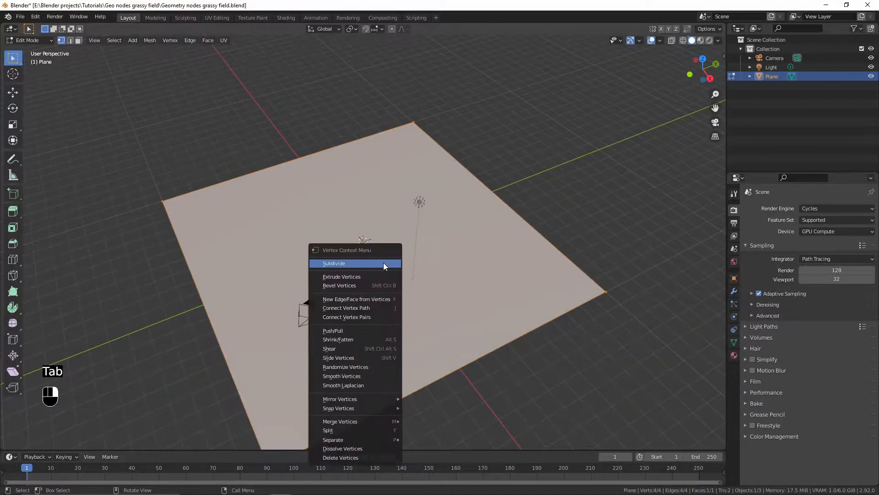
left_click(385, 262)
left_click(81, 441)
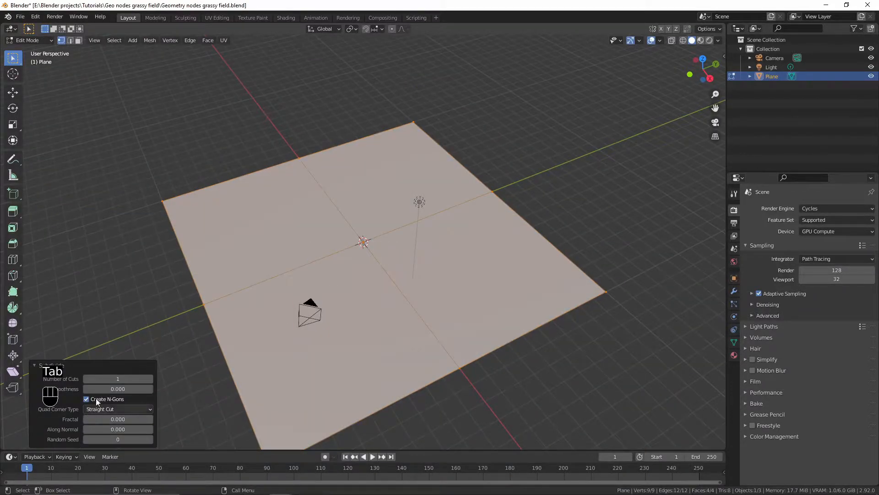
left_click(117, 378)
key("Return")
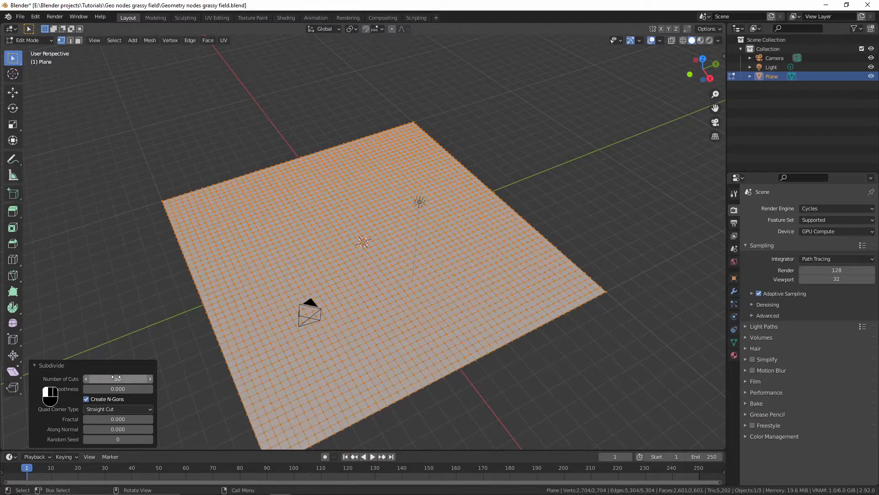
key("Tab")
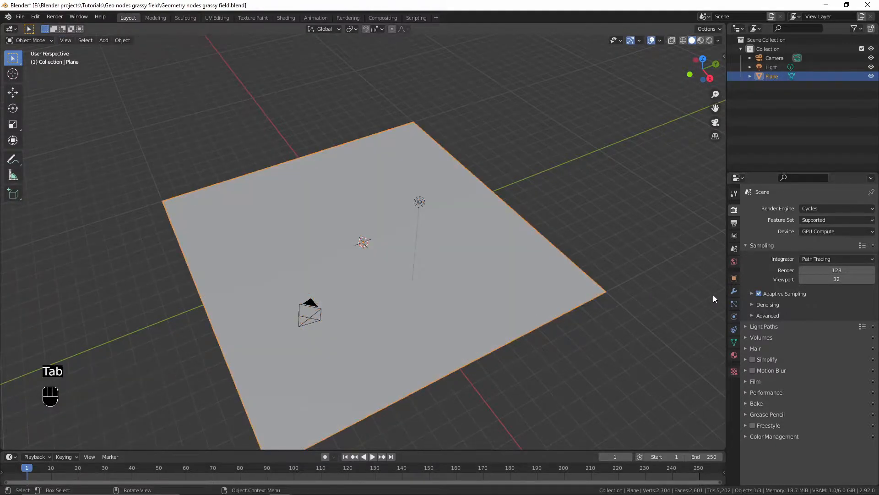
Add a Subdivision Surface modifier to the plane with both viewport and render levels at 1
left_click(734, 291)
left_click(789, 209)
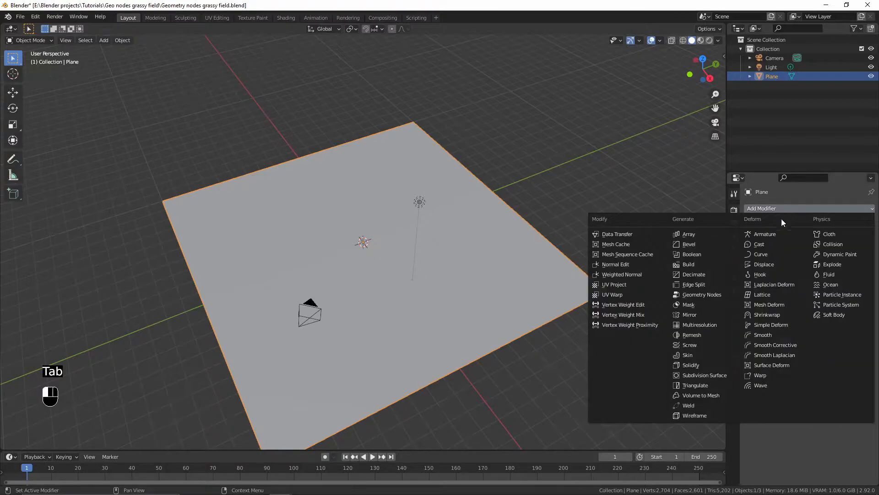
left_click(692, 375)
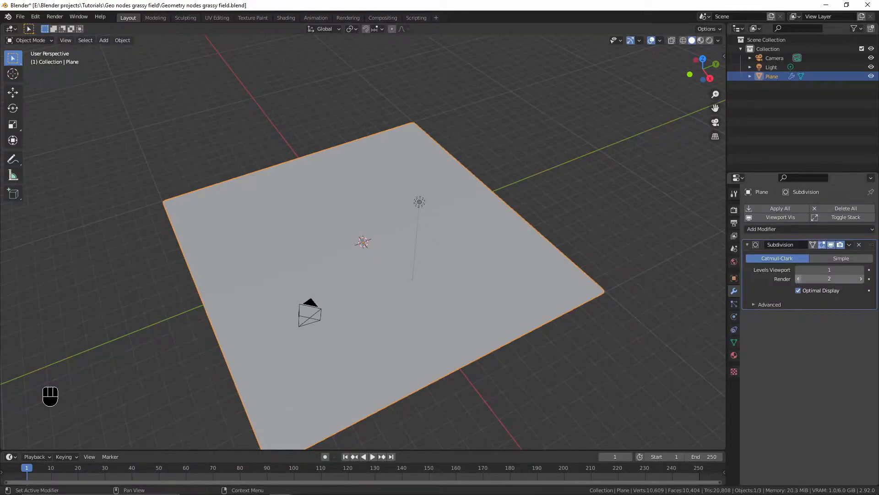
Add a Displace modifier to the plane with a new texture named "Large Bumps"
left_click(788, 230)
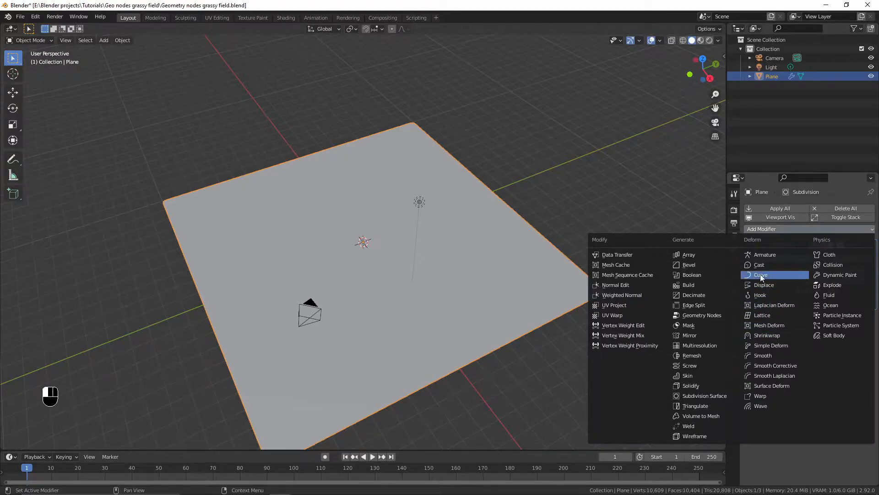
left_click(768, 285)
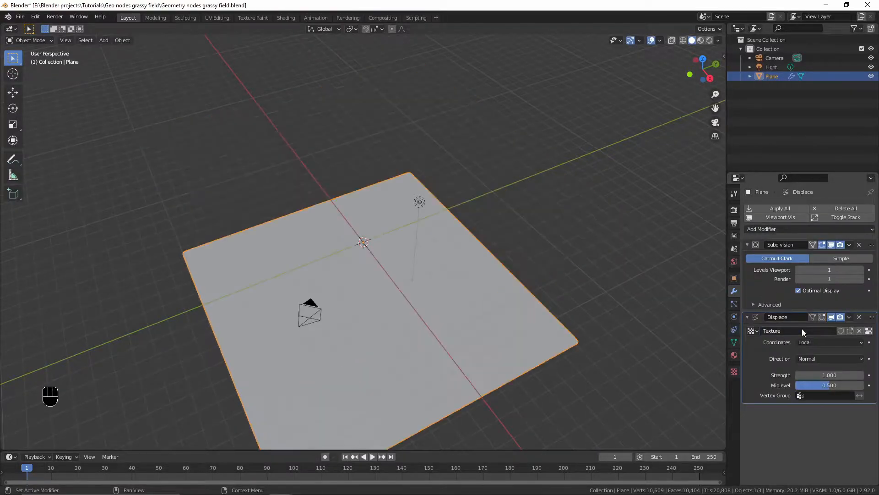
double_click(798, 330)
type("L")
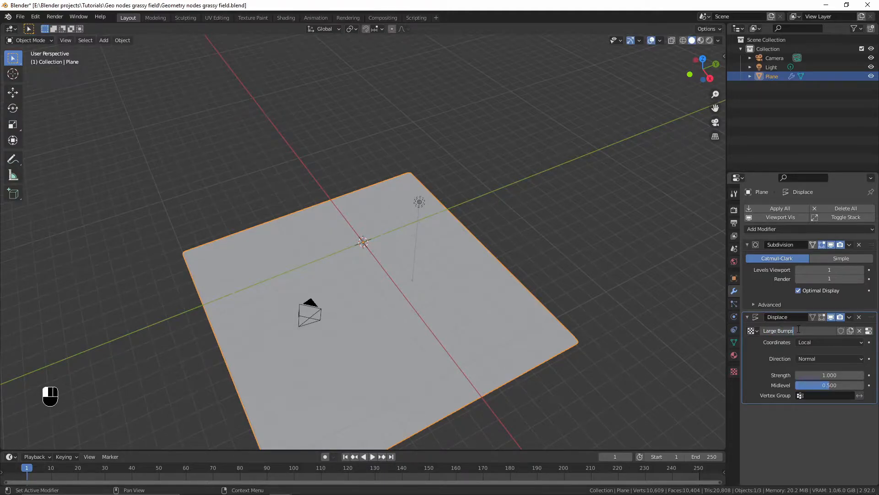
type("arge Bumps")
key("Return")
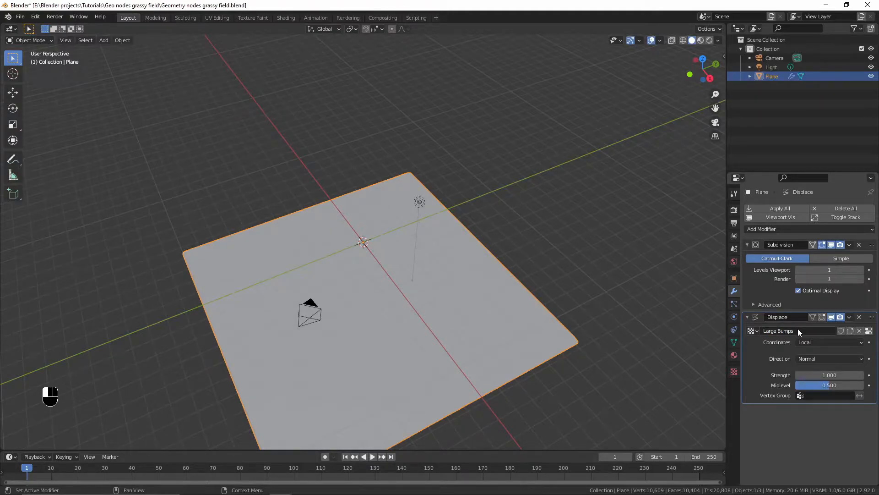
Set the type of the Large Bumps texture to Clouds
left_click(869, 332)
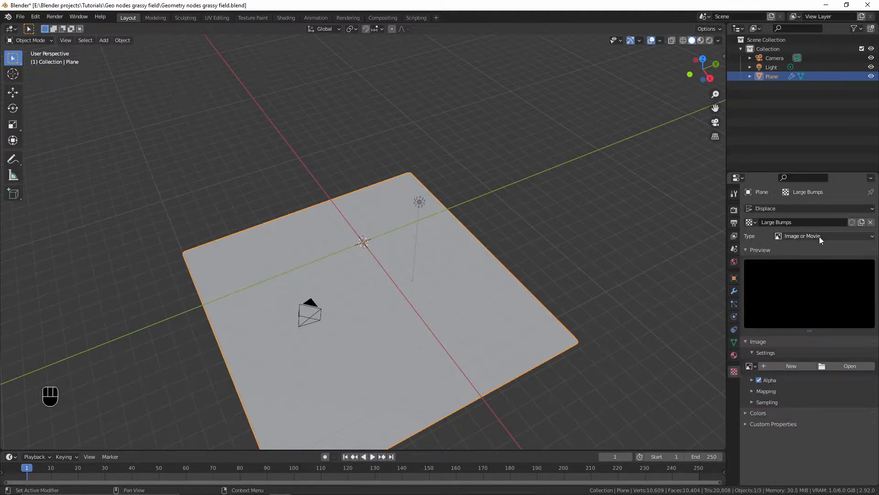
left_click(820, 236)
left_click(818, 264)
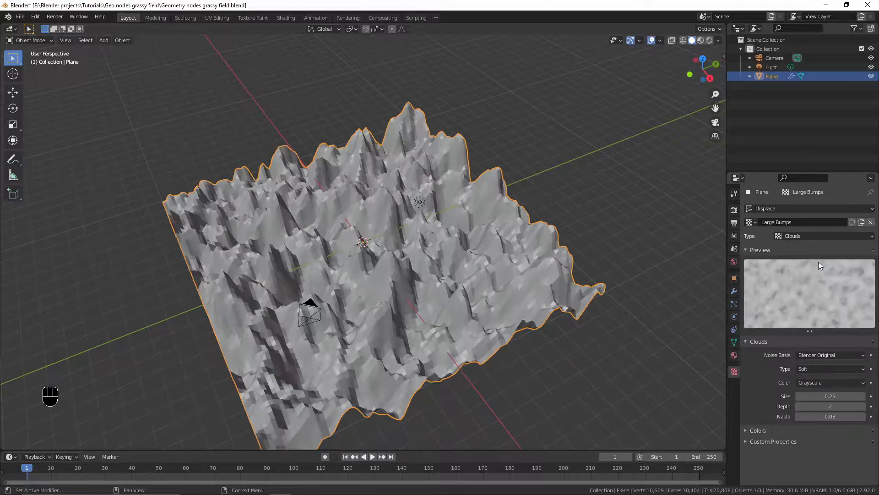
Apply the plane's scale after checking its transform values
middle_click_drag(550, 330, 610, 362)
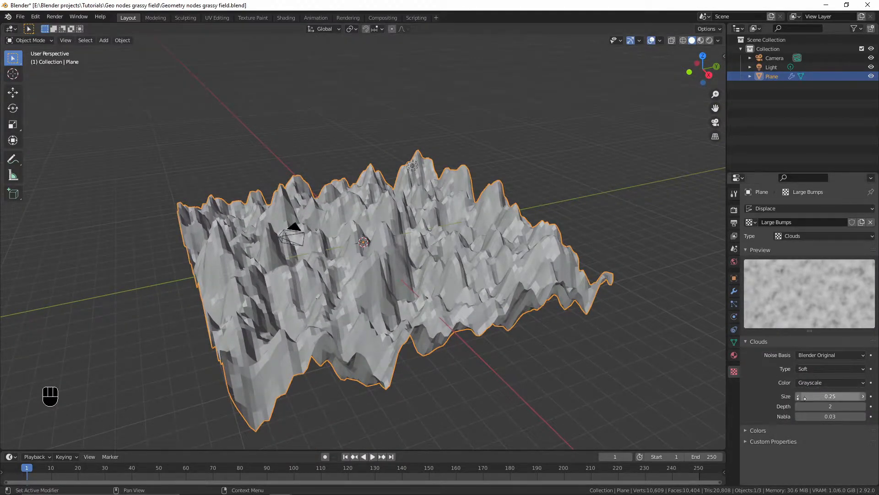
key("ctrl+alt+r")
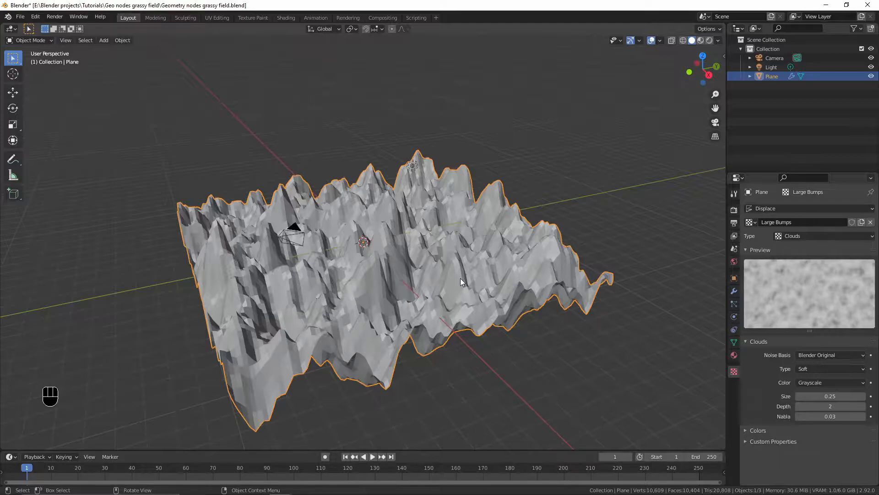
key("n")
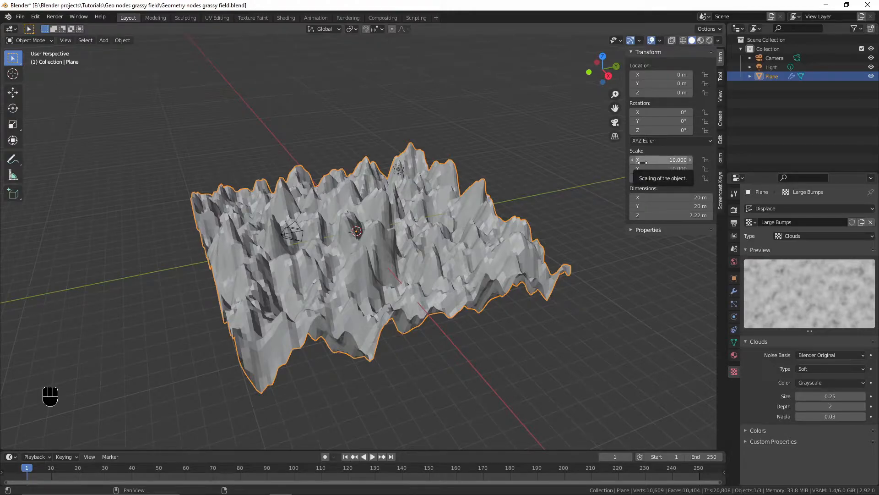
key("ctrl")
key("ctrl+a")
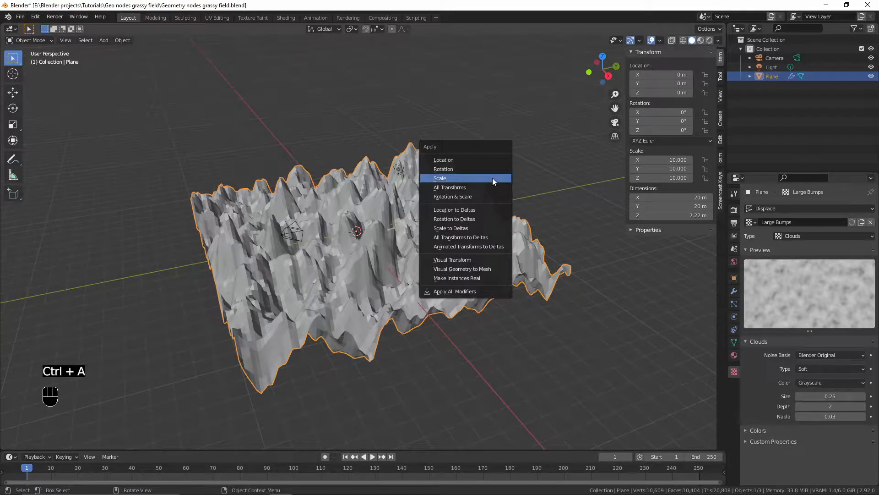
left_click(493, 182)
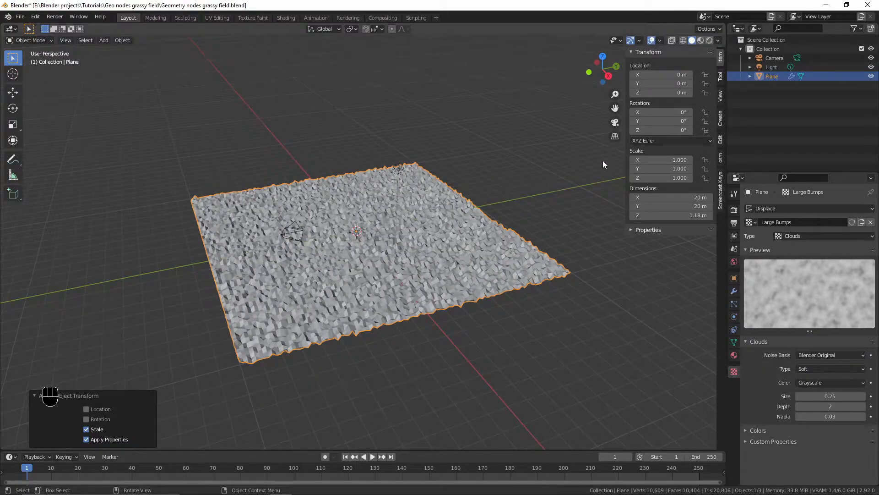
key("n")
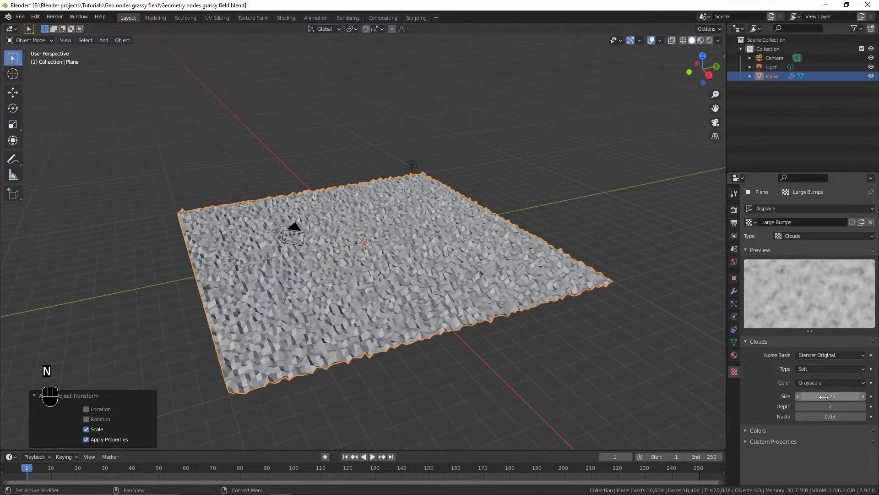
Enlarge the cloud size of the Large Bumps texture and set its Displace strength to 0.720
left_click_drag(819, 396, 859, 396, "shift")
left_click(734, 292)
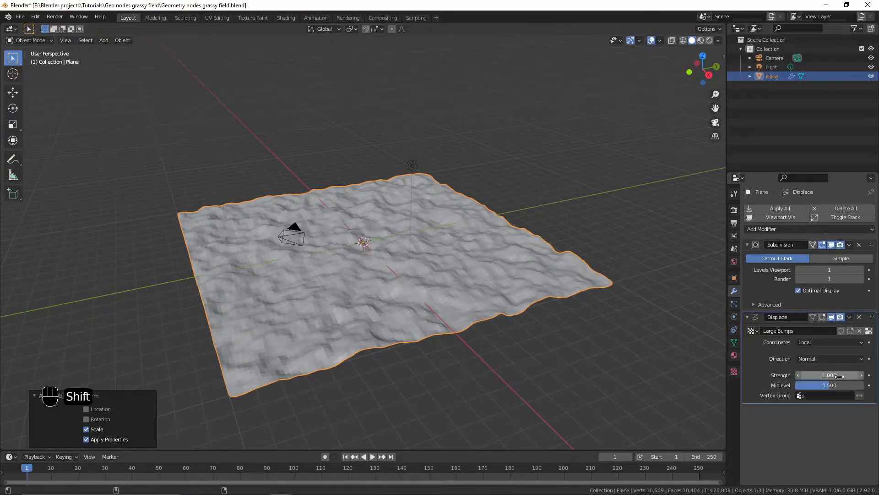
mouse_move(830, 375)
left_mouse_down("shift")
mouse_move(810, 375)
mouse_move(821, 375)
left_mouse_up("shift")
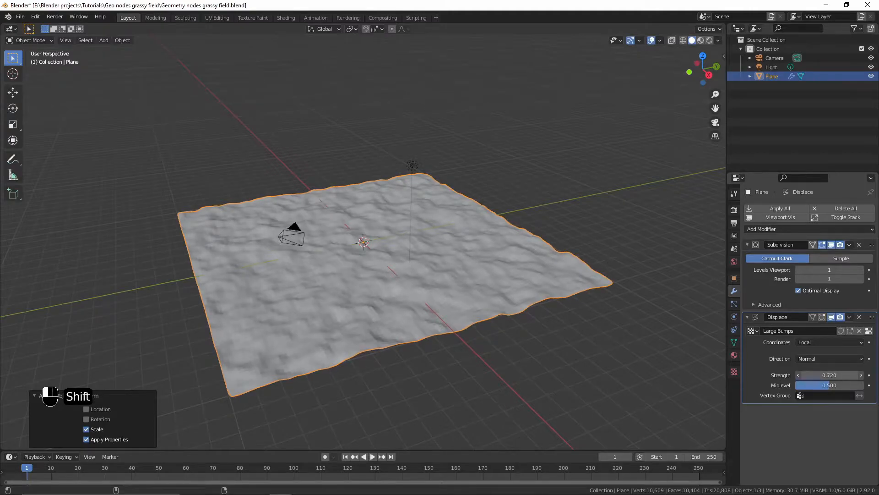
Shade the plane smooth and delete the scene's light
right_click(454, 272)
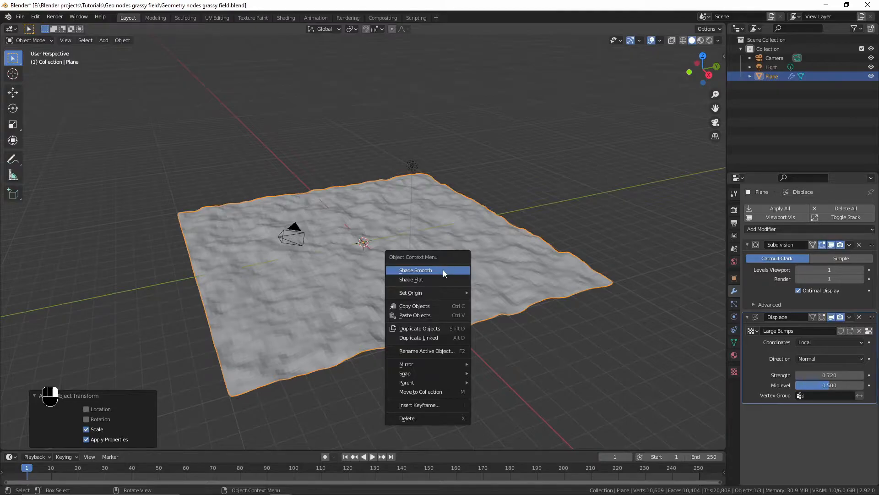
left_click(444, 270)
left_click(408, 168)
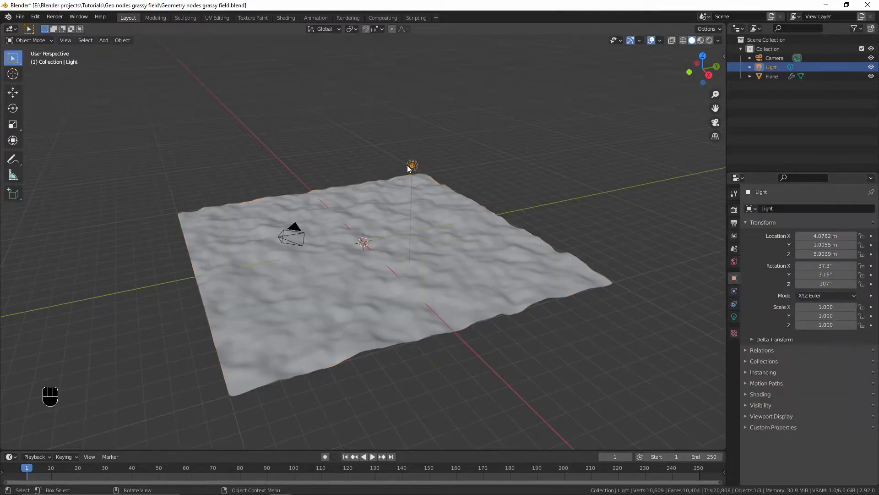
key("x")
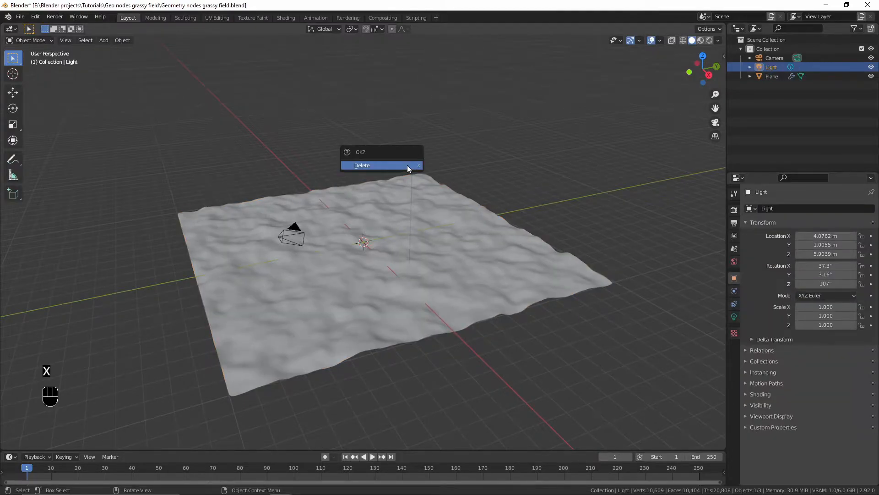
left_click(408, 166)
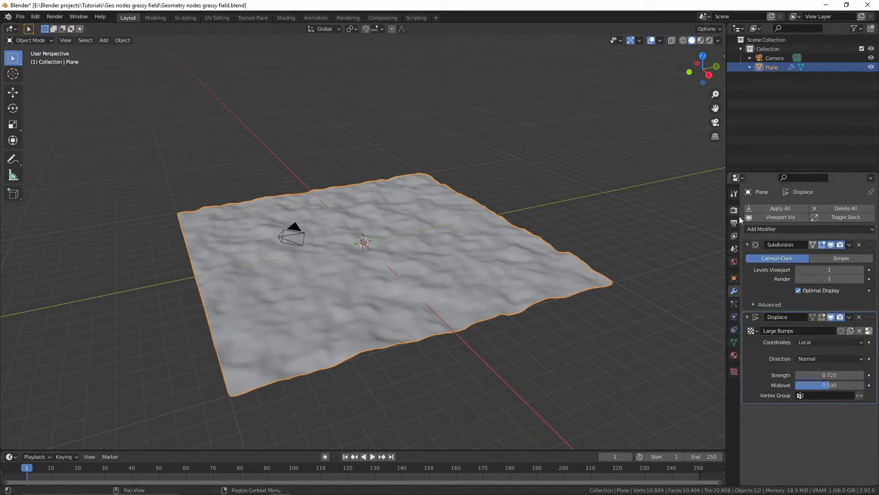
Add a second Displace modifier to the plane, using a copy of the Large Bumps texture renamed "Small bumps"
left_click(782, 228)
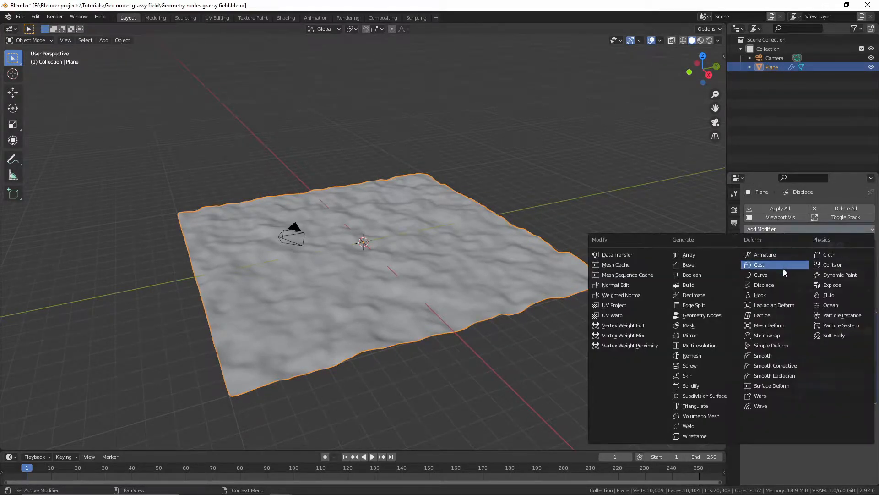
left_click(779, 285)
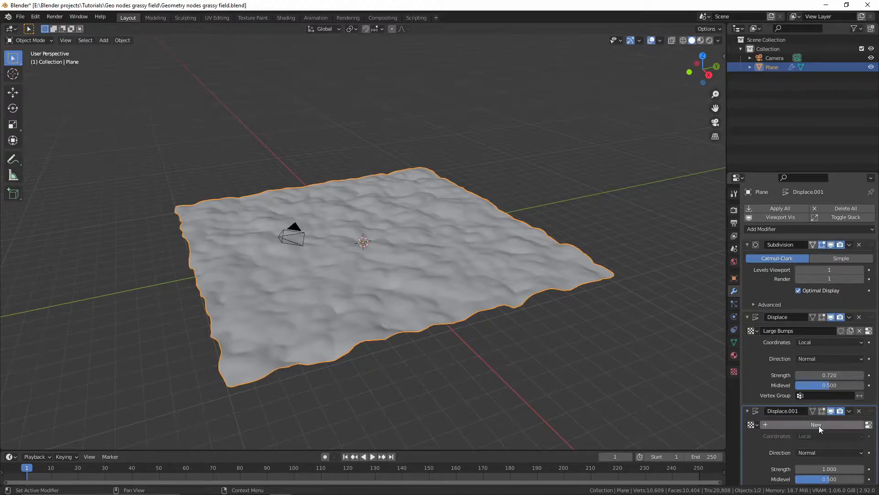
scroll(815, 419, "down", 1)
left_click(810, 413)
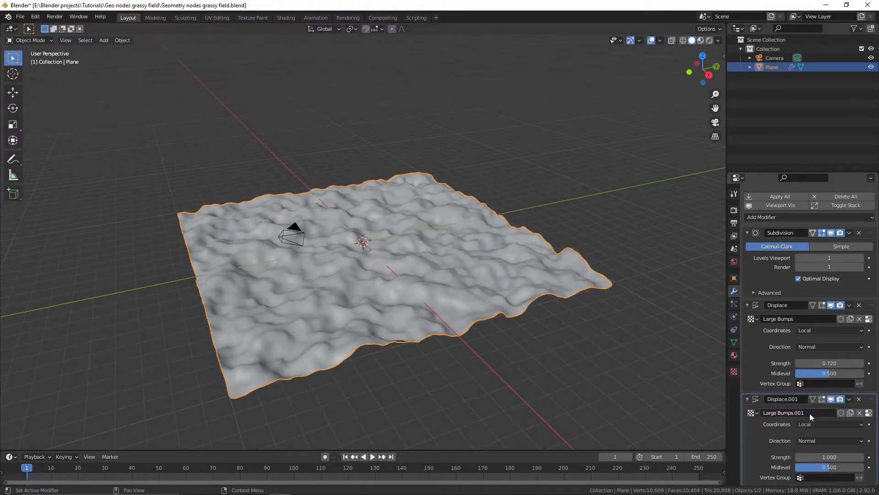
left_click(810, 410)
type("S")
key("Return")
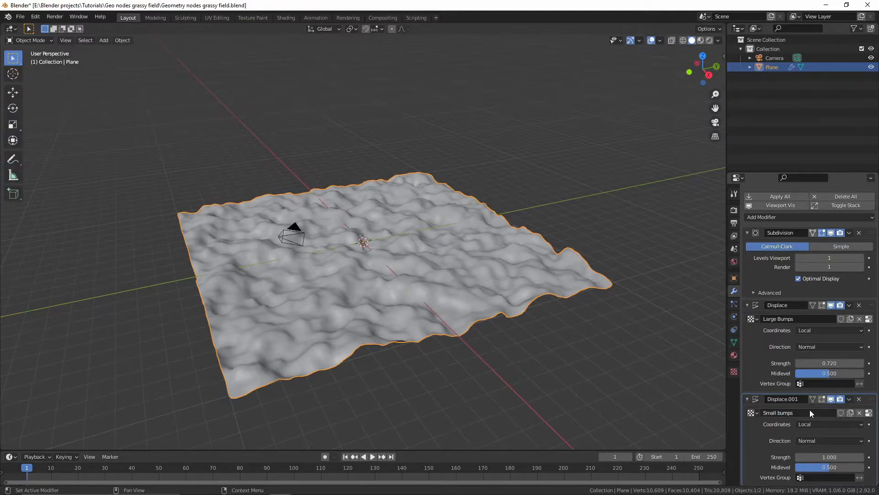
Set the Small bumps texture's cloud size to 0.86 and the second Displace modifier's strength to 0.090
left_click(869, 413)
mouse_move(828, 396)
left_mouse_down()
mouse_move(792, 397)
mouse_move(816, 396)
left_mouse_up()
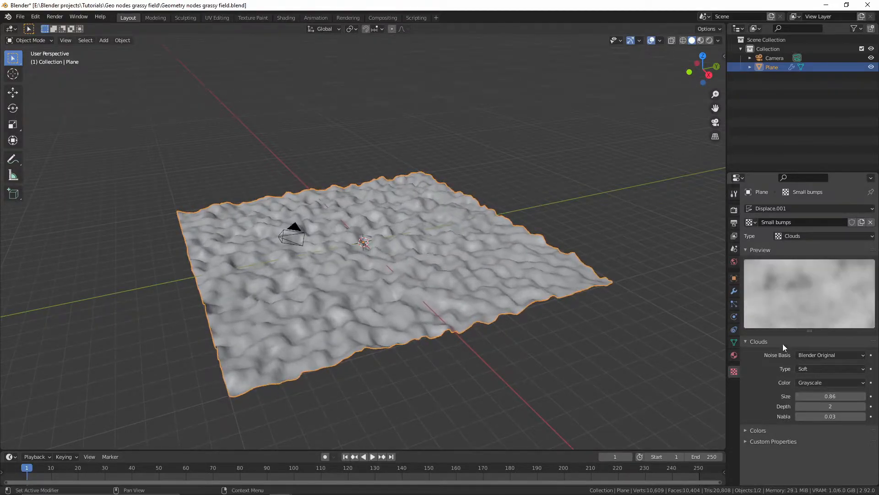
left_click(734, 291)
left_click_drag(830, 456, 802, 457)
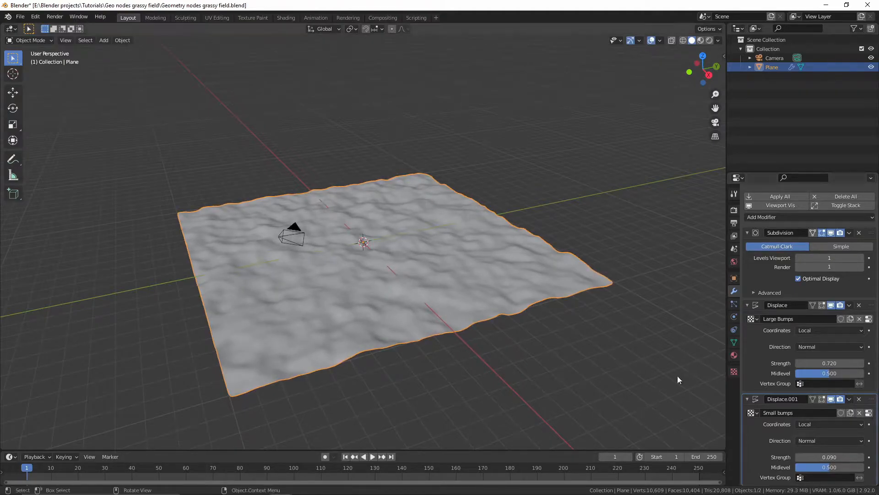
Reposition the camera with Walk Navigation, low above the terrain and facing across the plane so the horizon sits above mid-frame
key("KP_0")
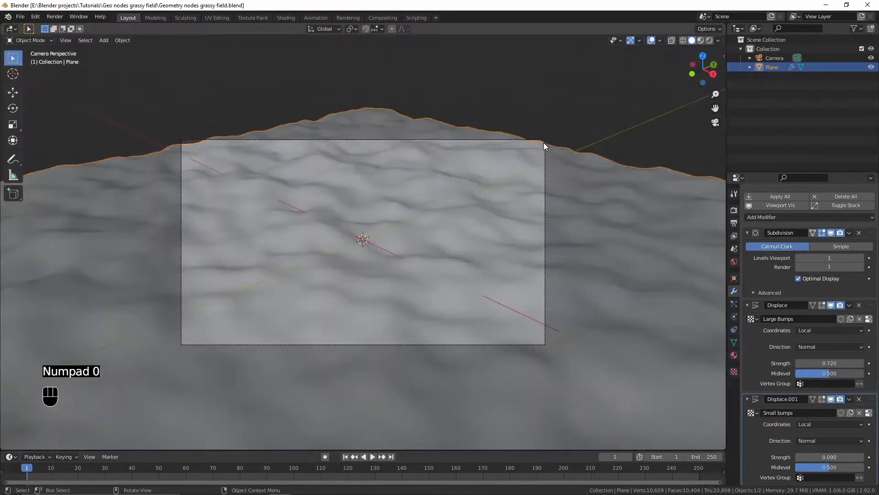
left_click(66, 41)
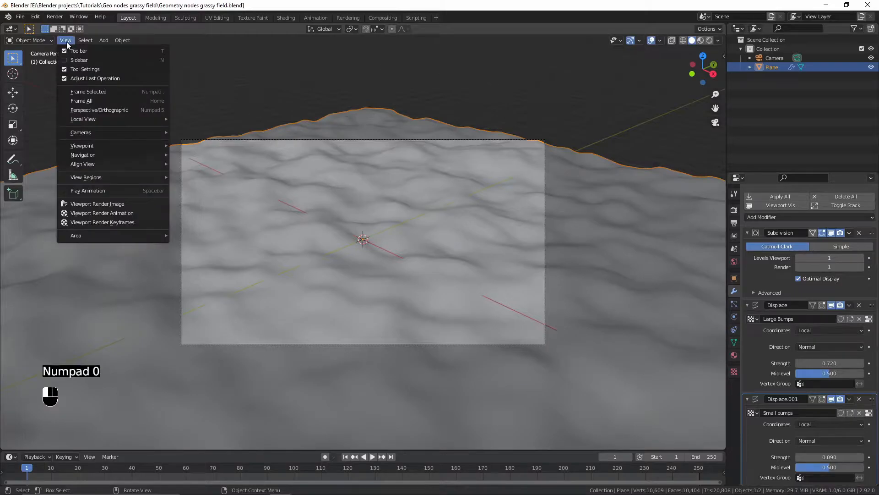
mouse_move(99, 147)
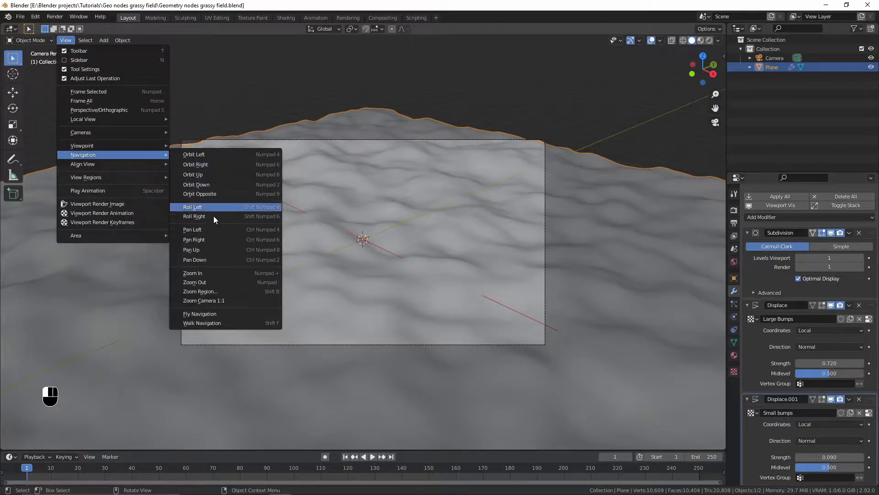
left_click(208, 315)
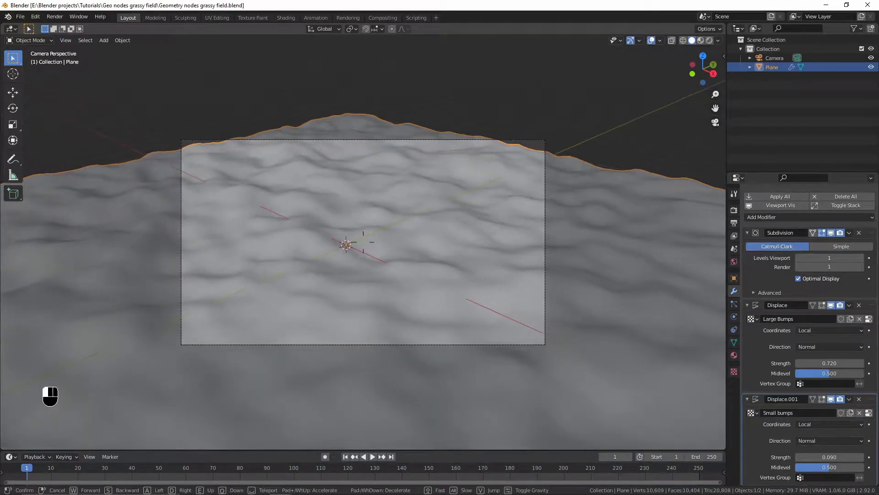
key("a")
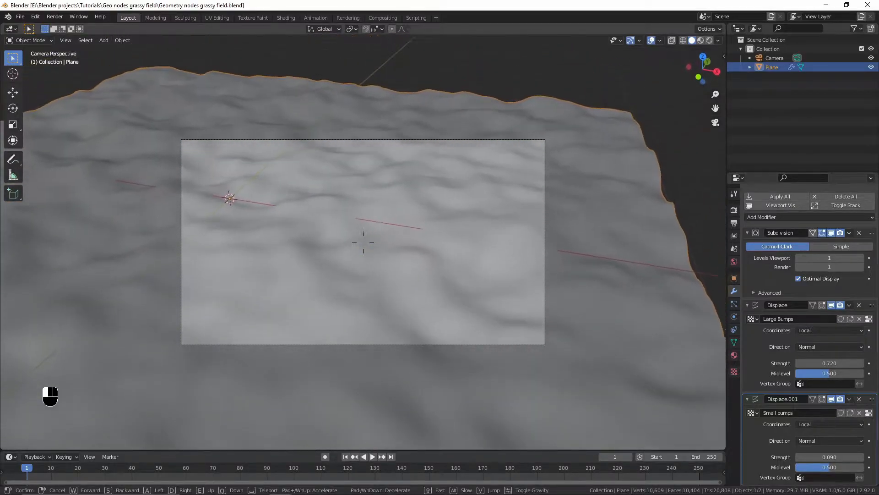
key("a")
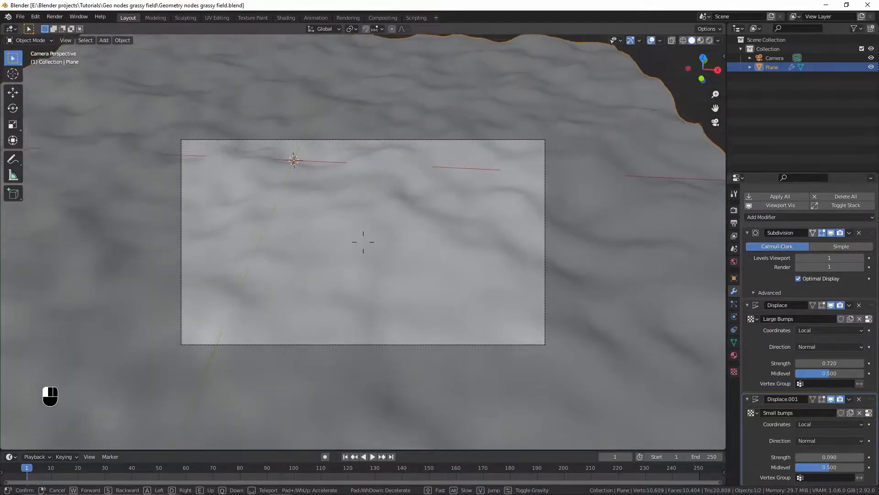
key("q")
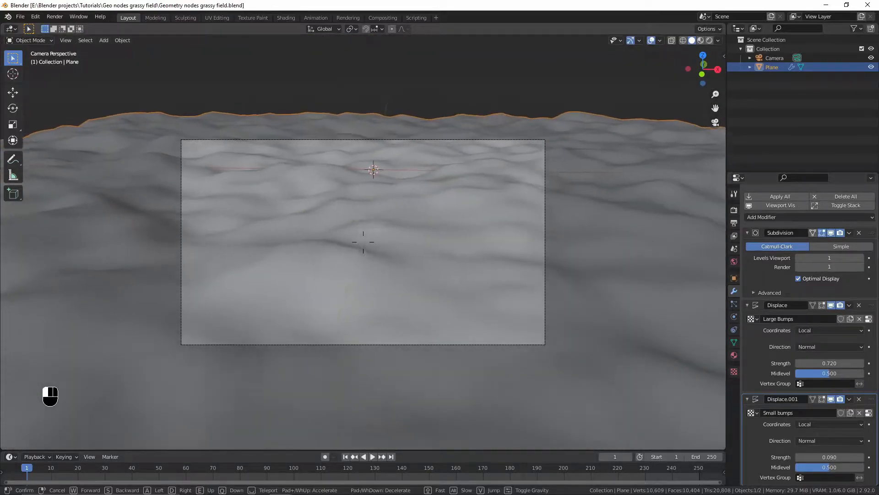
key("q")
key("e")
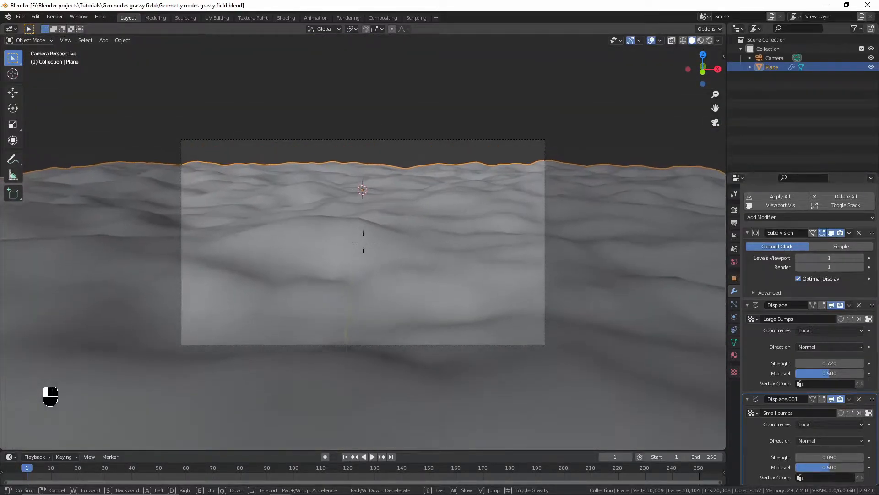
key("q")
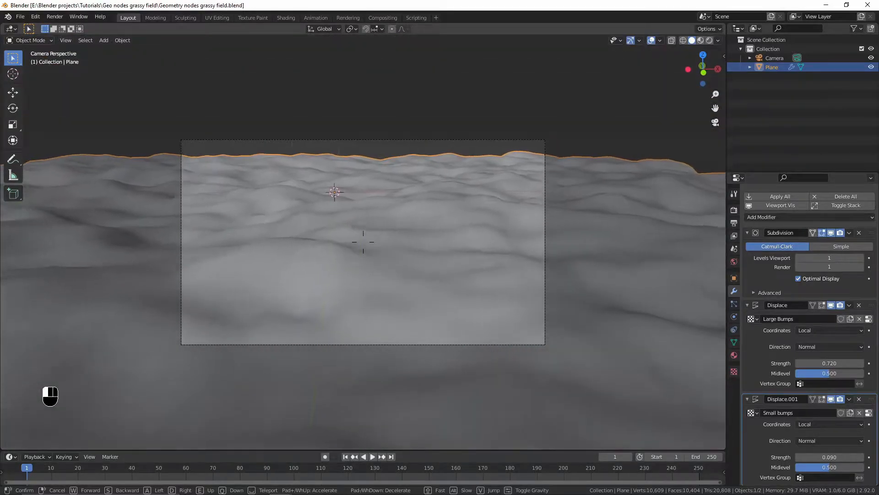
key("s")
key("q")
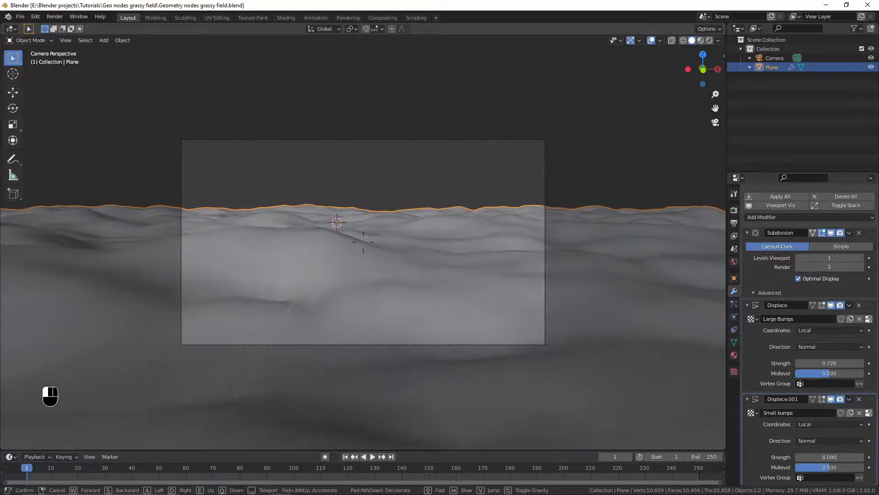
left_click(363, 242)
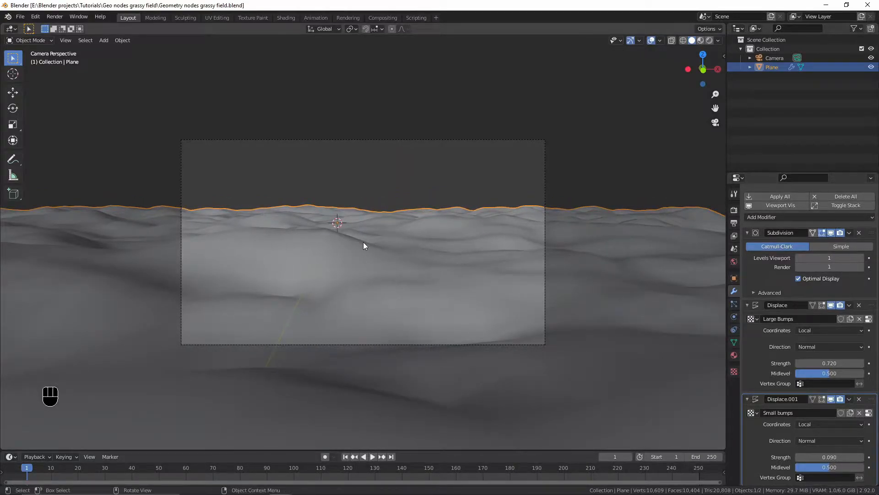
Set the Subdivision modifier's viewport and render levels to 2 and the Large Bumps Displace strength to 0.490
double_click(817, 258)
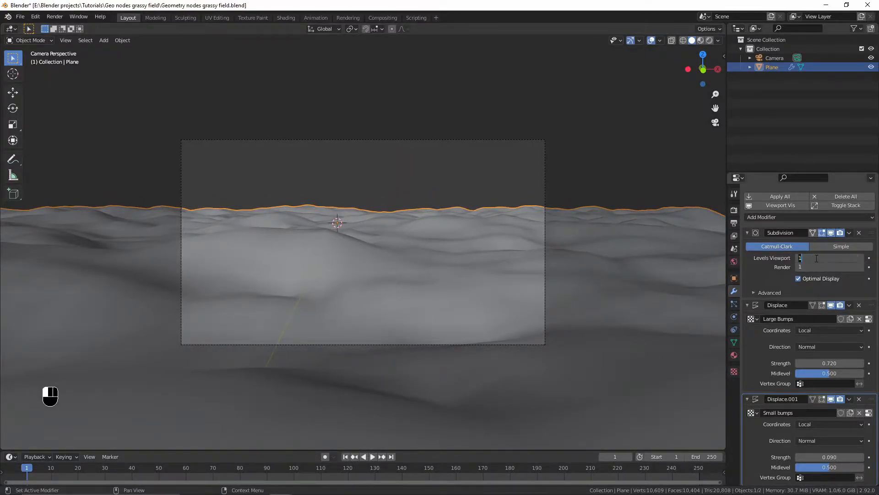
type("2")
key("Return")
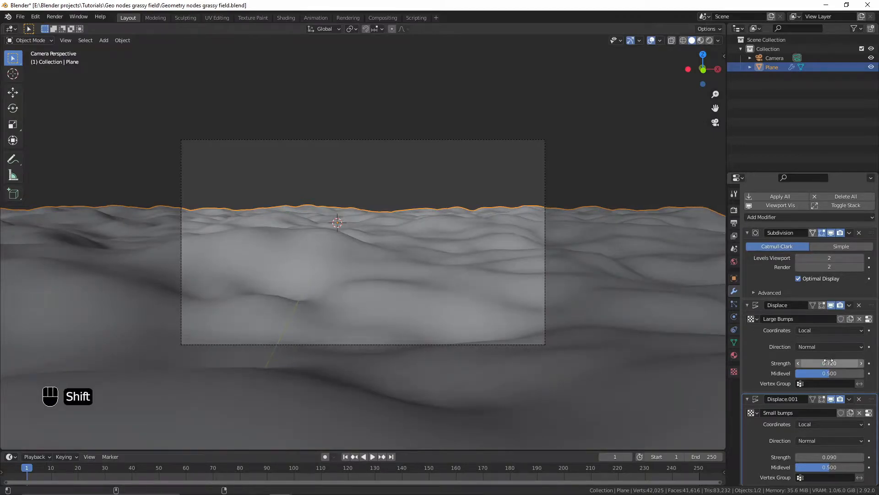
left_click_drag(829, 363, 801, 363, "shift")
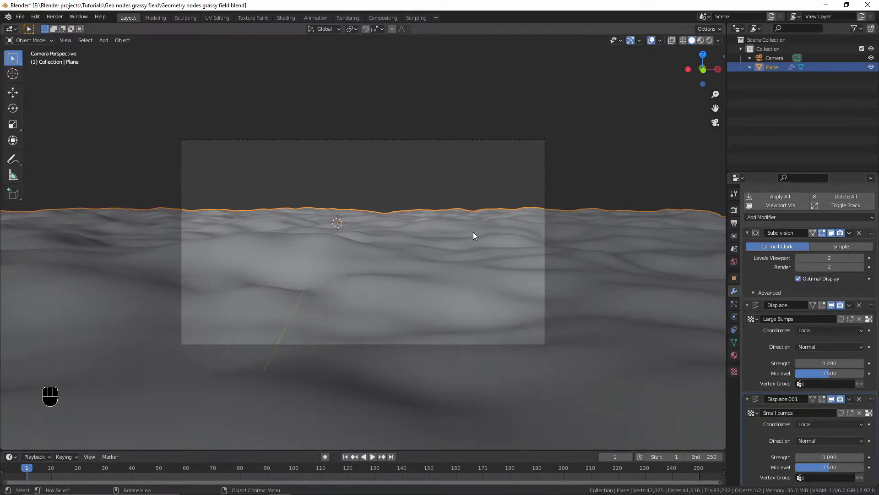
Enable proportional editing in Edit Mode and raise a distant vertex of the plane along Z to form a hill
key("Tab")
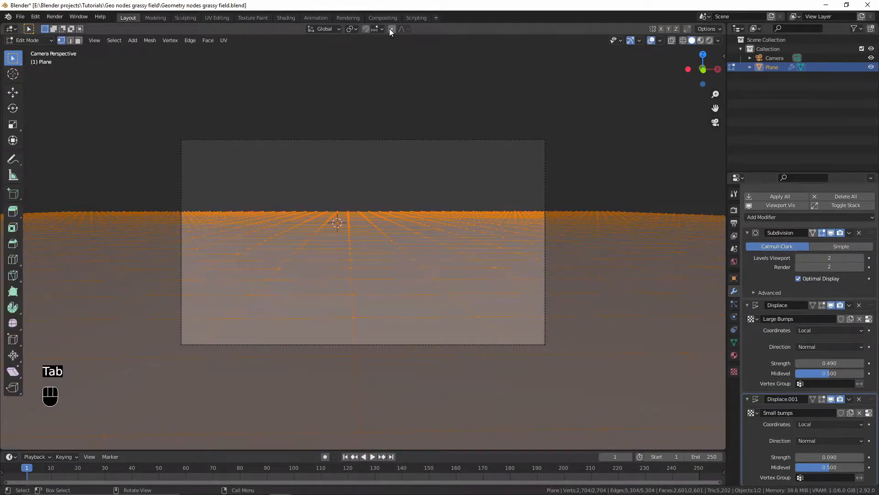
left_click(392, 28)
left_click(464, 222)
key("g")
key("z")
scroll(504, 229, "down", 5)
left_click(365, 213)
key("g")
key("Tab")
key("Tab")
key("Tab")
key("Tab")
Move the hill's selected vertex with proportional editing and inspect the terrain's shape from above
middle_click_drag(382, 218, 389, 257)
key("KP_0")
key("g")
left_click(402, 169)
key("Tab")
key("Tab")
middle_click_drag(403, 169, 410, 133)
key("Tab")
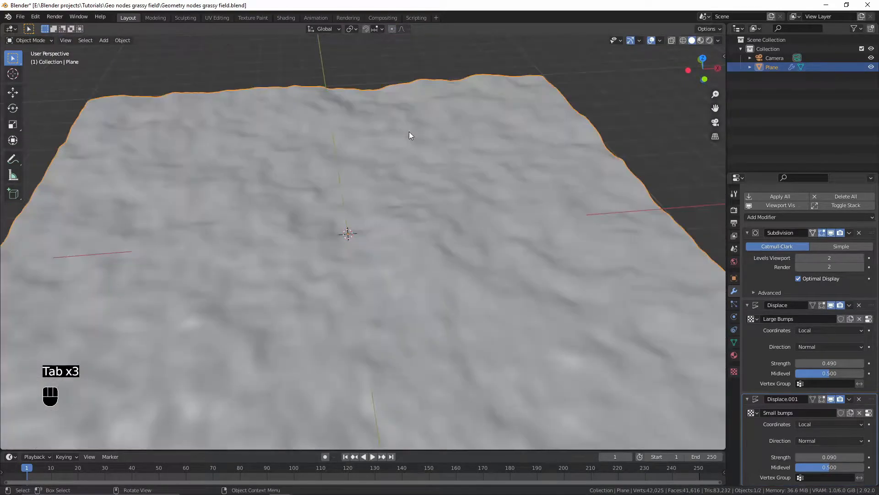
Reshape the distant hill further as seen through the camera, leave Edit Mode and deselect everything
key("KP_0")
key("Tab")
key("g")
key("g")
key("Tab")
key("alt+a")
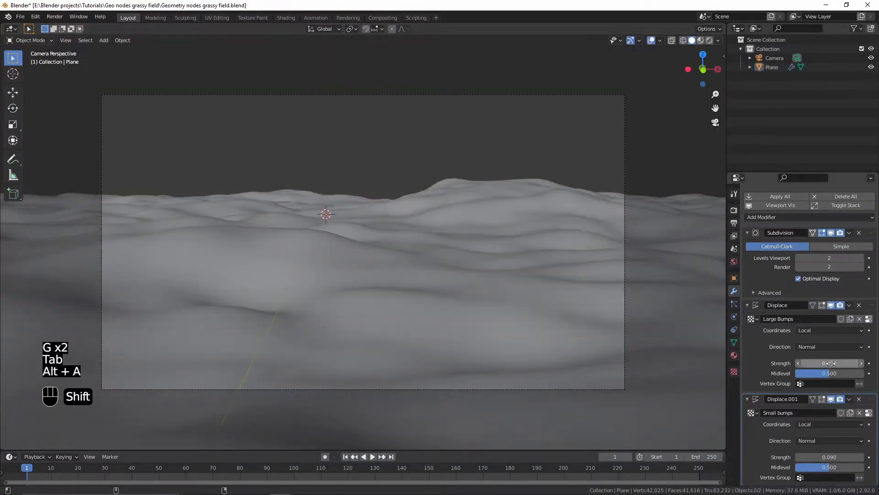
Lower the second Displace modifier's strength and move a terrain vertex along Z with proportional editing
left_click_drag(830, 456, 812, 456, "shift")
key("Tab")
key("g")
key("z")
left_click(397, 260)
key("Tab")
Shift terrain vertices with proportional editing, including a horizontal move, and set the second Displace modifier's strength to -0.060
key("Tab")
key("g")
key("shift+z")
left_click(252, 363)
key("Tab")
key("Tab")
key("g")
left_click(641, 268)
key("Tab")
mouse_move(830, 456)
left_mouse_down("shift")
mouse_move(842, 456)
mouse_move(825, 456)
left_mouse_up("shift")
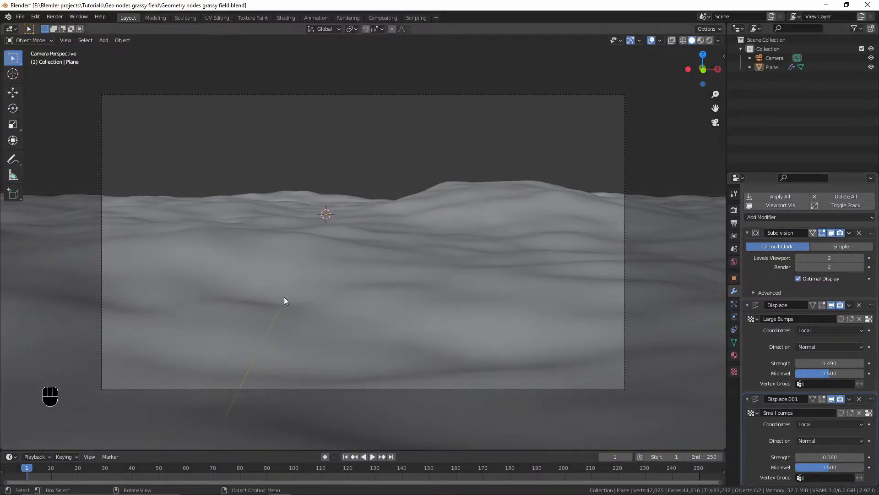
Adjust a vertex near the left horizon along Z and another near the camera frame's right edge with proportional editing
key("Tab")
left_click(117, 202)
key("g")
key("z")
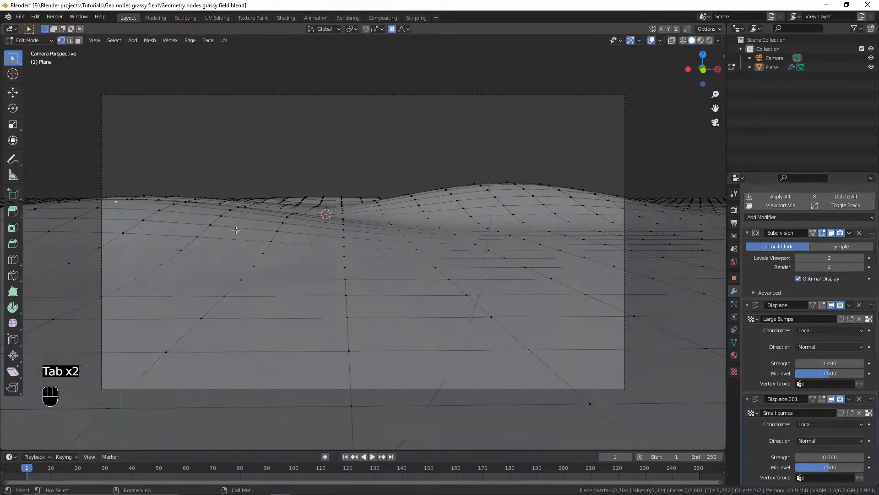
key("g")
key("Tab")
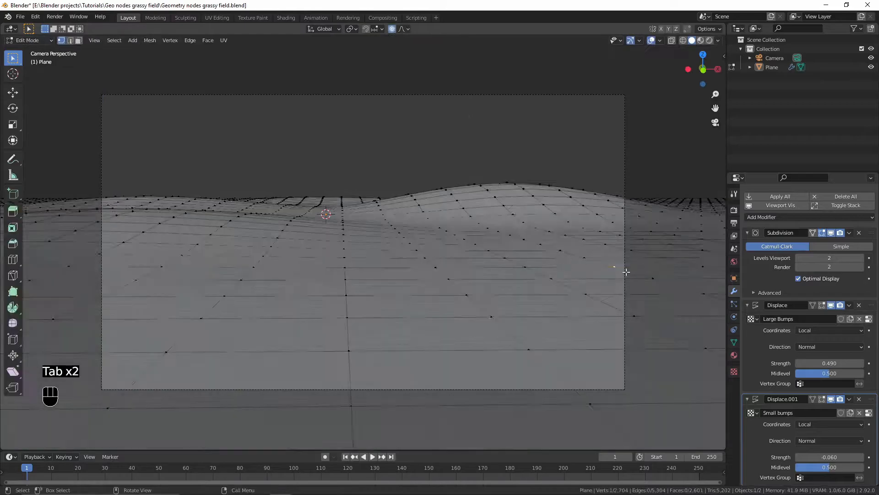
key("g")
left_click(641, 266)
key("Tab")
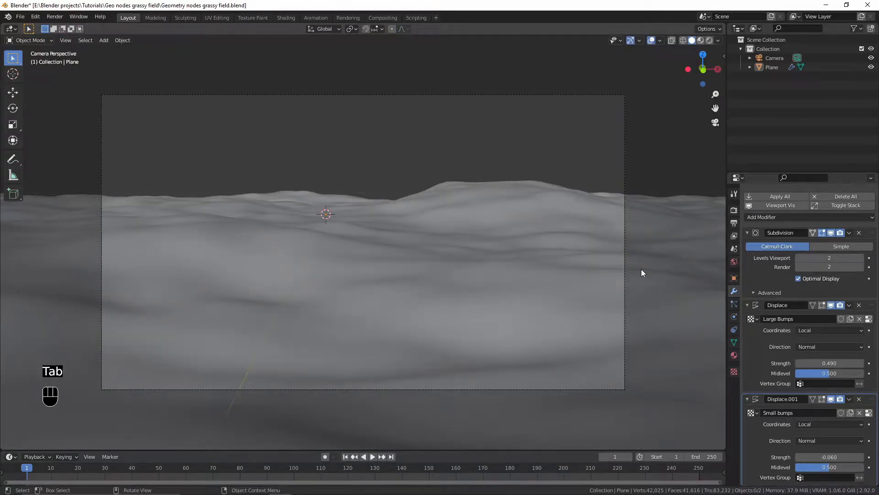
Set the Small bumps texture's cloud size to 0.42
key("ctrl+alt+r")
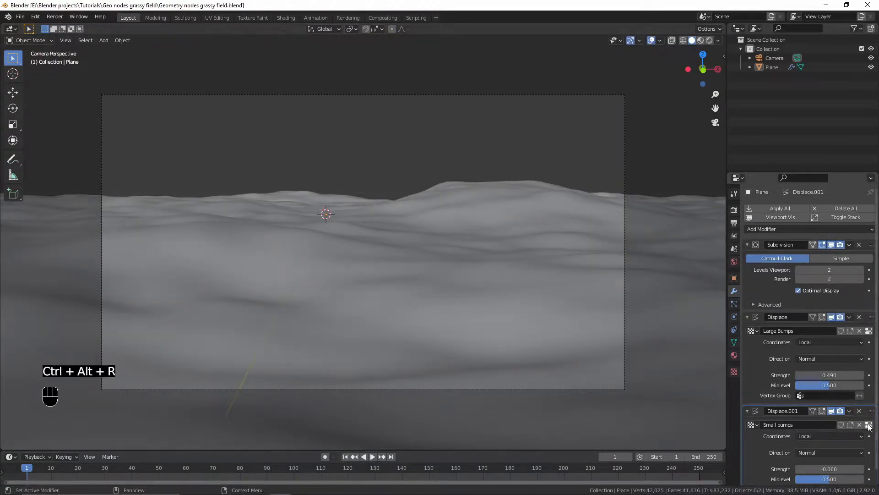
left_click(866, 425)
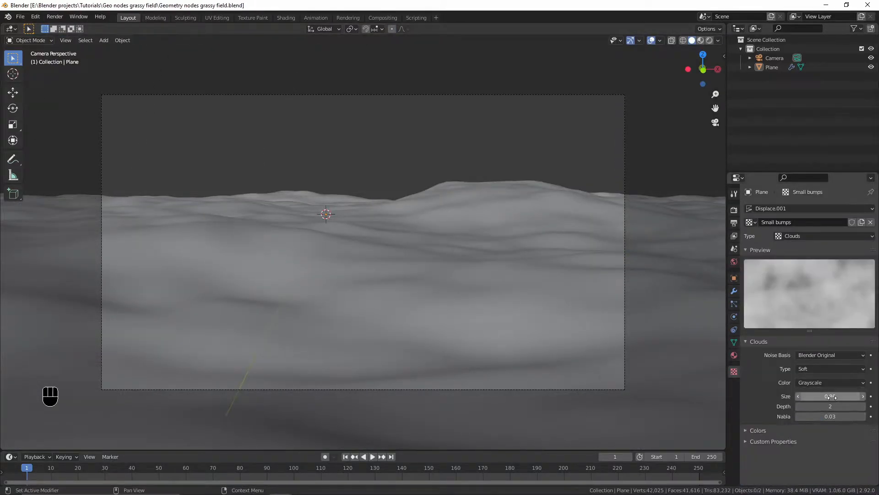
left_click_drag(831, 396, 762, 396, "shift")
key("ctrl+alt+r")
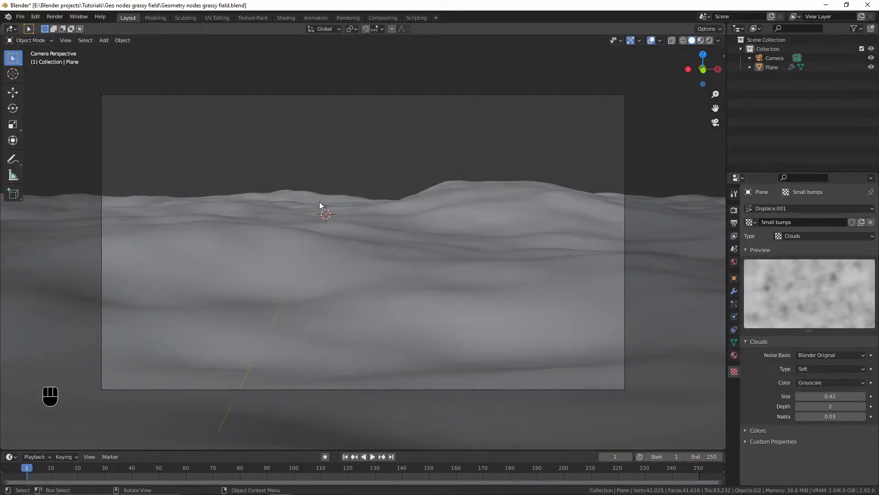
Search the add-on preferences for "extr" and check whether Add Mesh: Extra Objects is enabled
key("ctrl+alt+u")
left_click(418, 116)
type("ex")
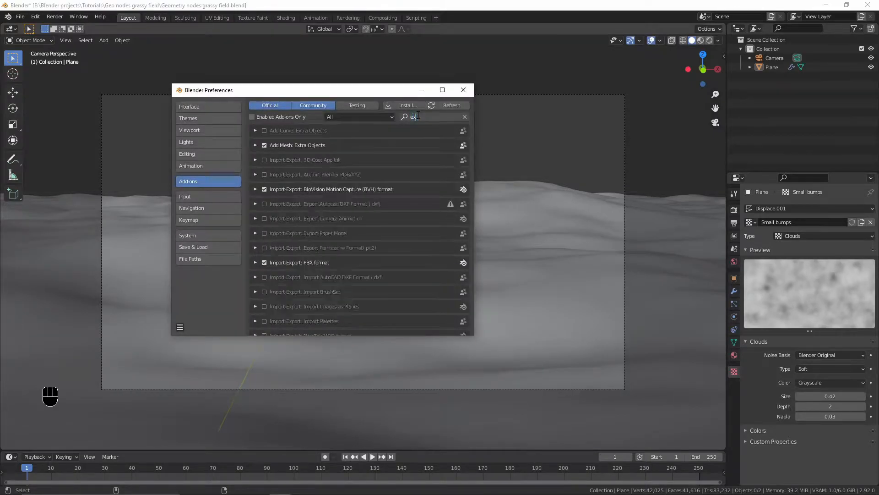
type("tr")
key("Return")
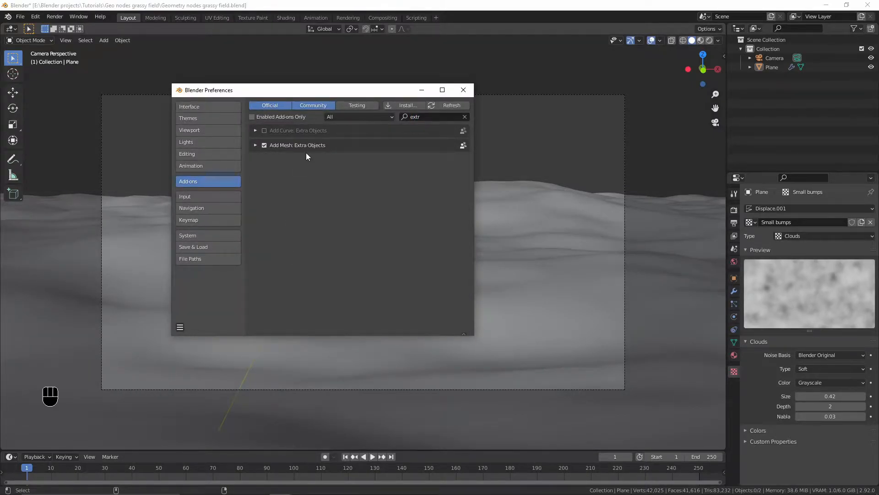
left_click(256, 145)
left_click(463, 89)
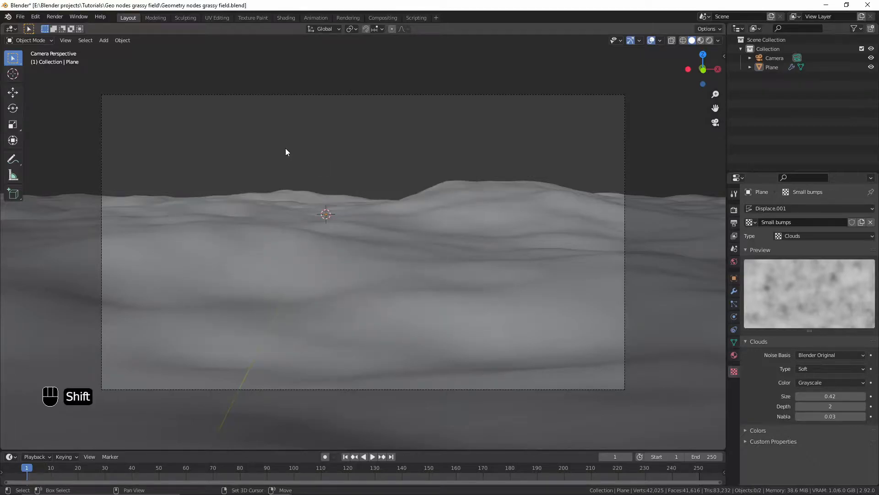
Add a rock to the terrain with the Rock Generator and view it from outside the camera
key("shift+a")
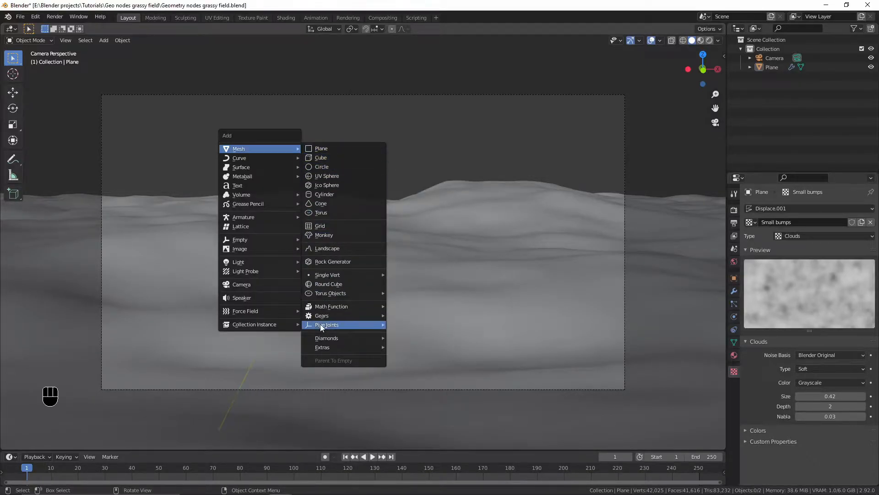
mouse_move(334, 325)
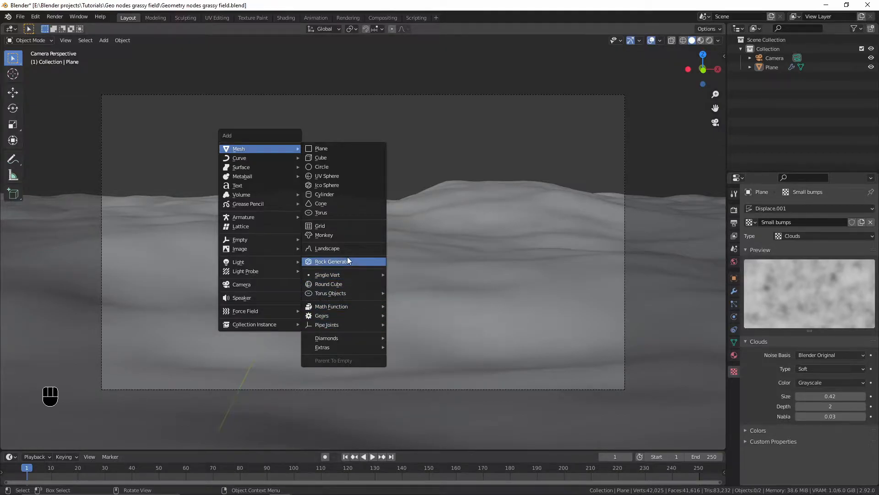
left_click(347, 259)
middle_click_drag(389, 236, 342, 249)
middle_click_drag(363, 220, 374, 284)
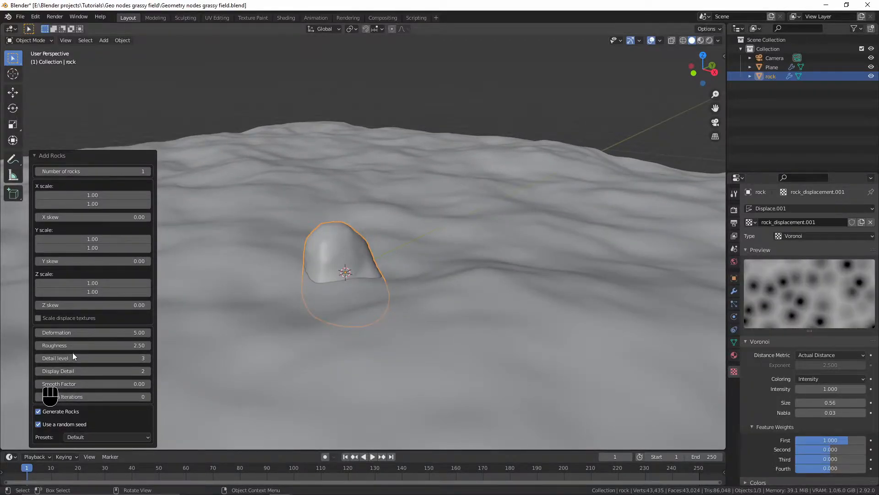
Turn off the rock's random seed and set its user seed to 2
left_click_drag(69, 347, 73, 349, "shift")
left_click_drag(65, 383, 66, 383, "shift")
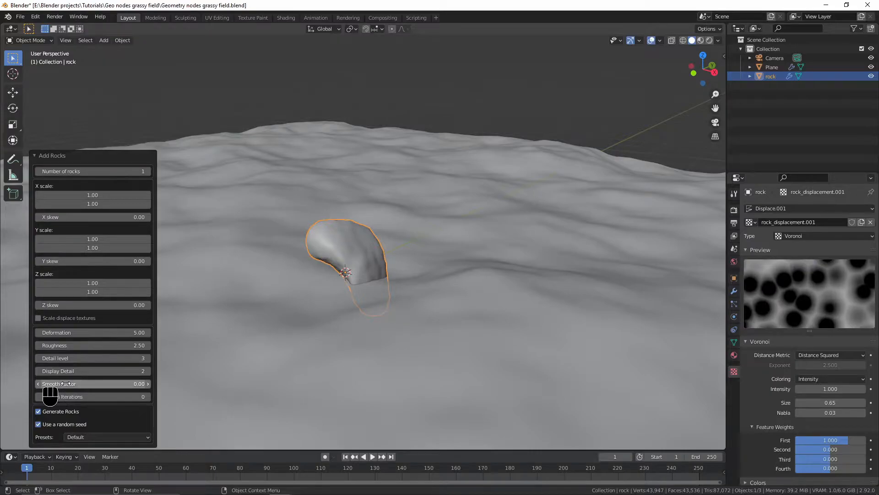
left_click(38, 424)
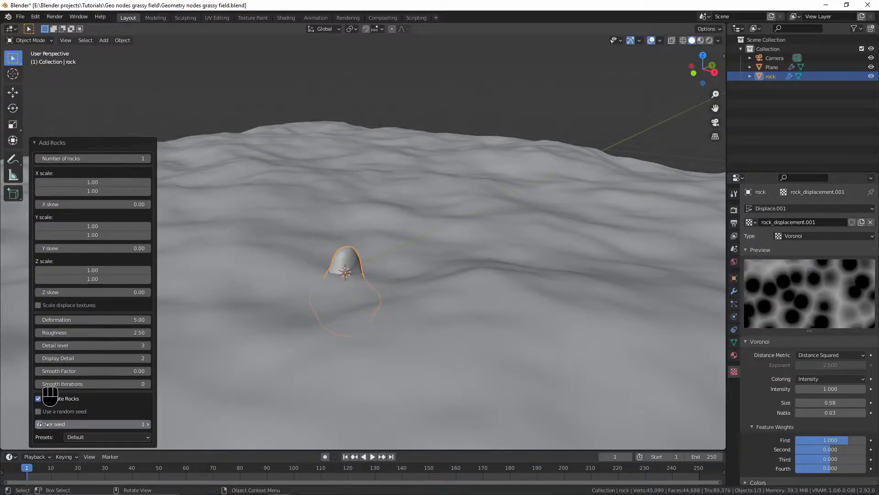
left_click(150, 423)
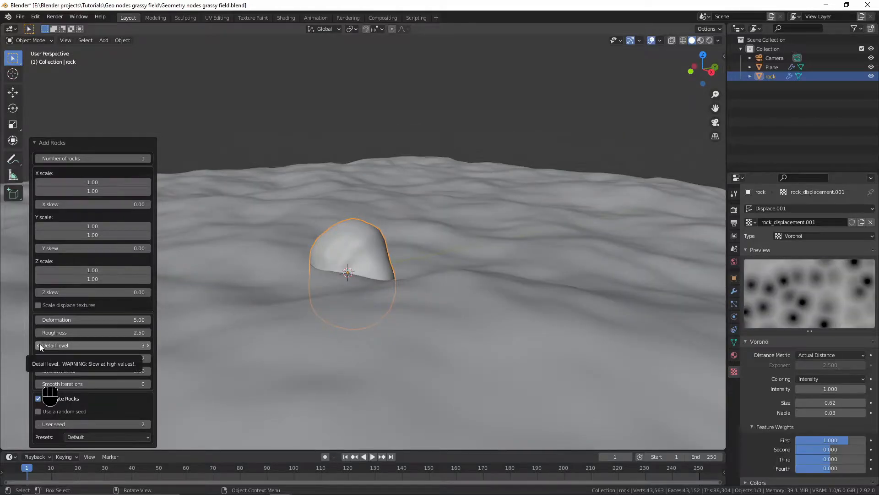
Set the rock's detail level to 2 and check its size in the camera view
left_click(40, 345)
scroll(374, 266, "down", 3)
scroll(375, 266, "down", 2)
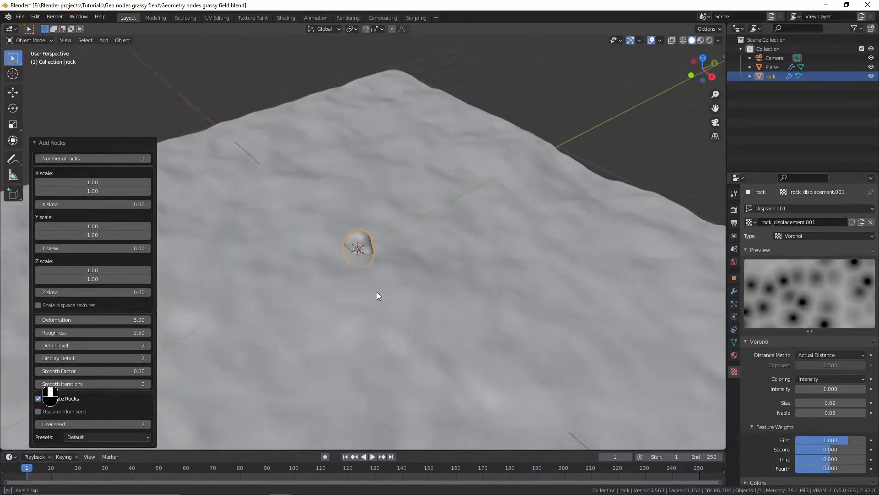
key("KP_0")
middle_click_drag(309, 240, 430, 254, "shift")
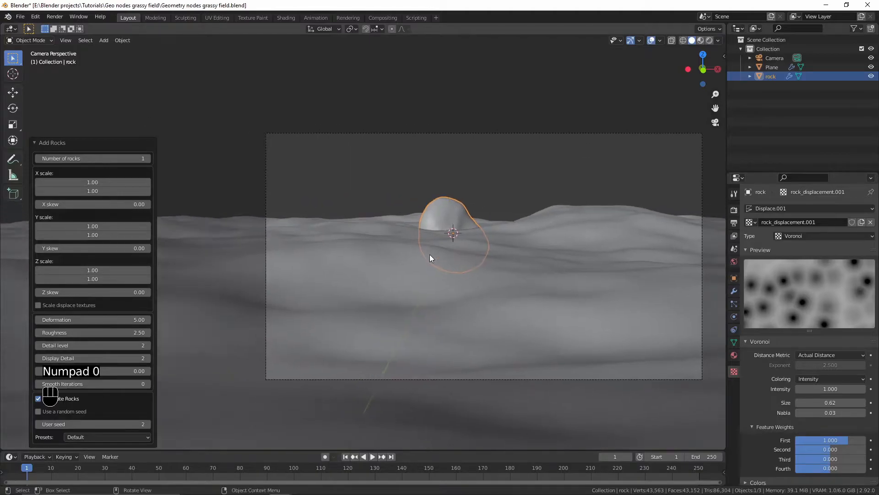
Move the rock out of the camera frame, above the terrain's left side, and select the ground plane
key("g")
key("g")
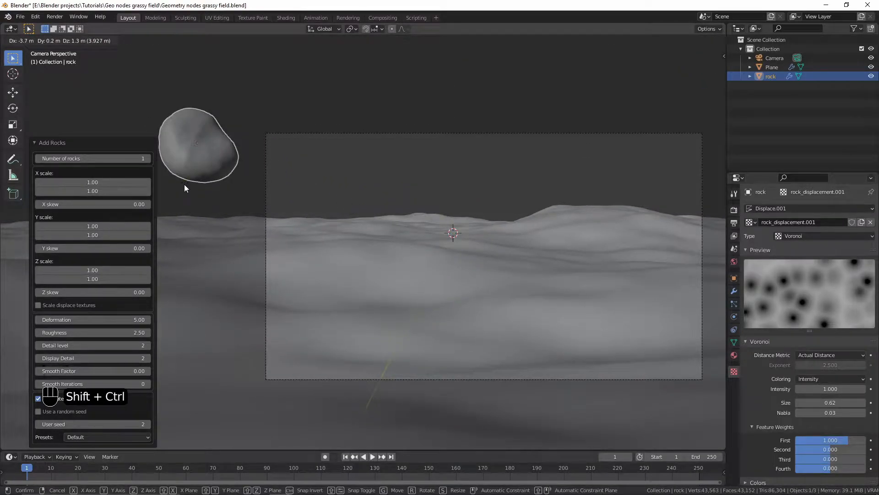
left_click(628, 228)
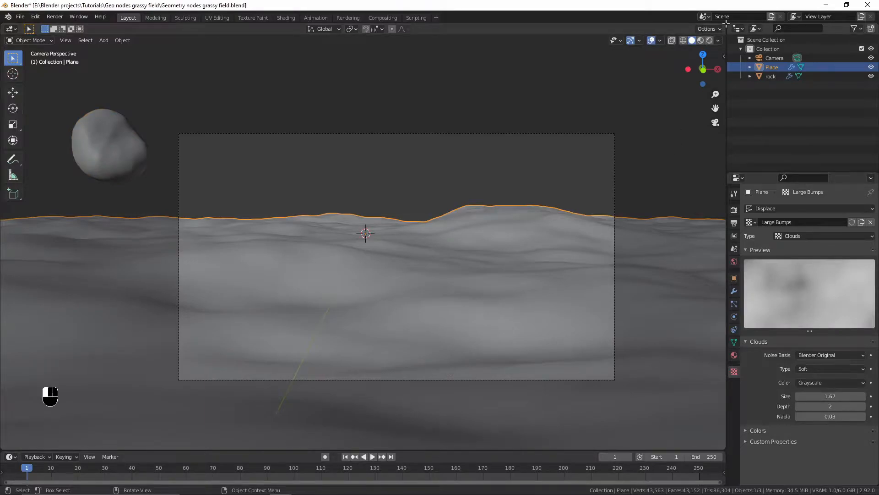
Split the 3D viewport into two side-by-side areas, make the second a Shader Editor and widen the 3D view slightly
left_click_drag(726, 23, 355, 28)
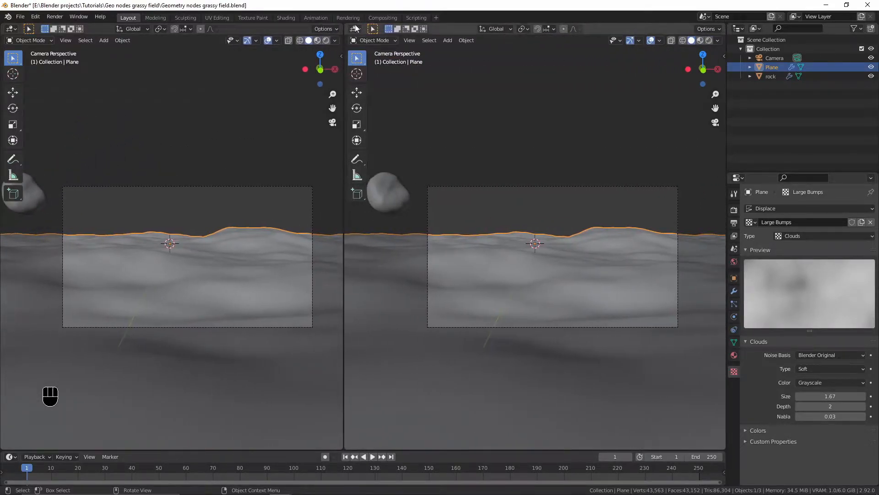
left_click(355, 29)
left_click(376, 115)
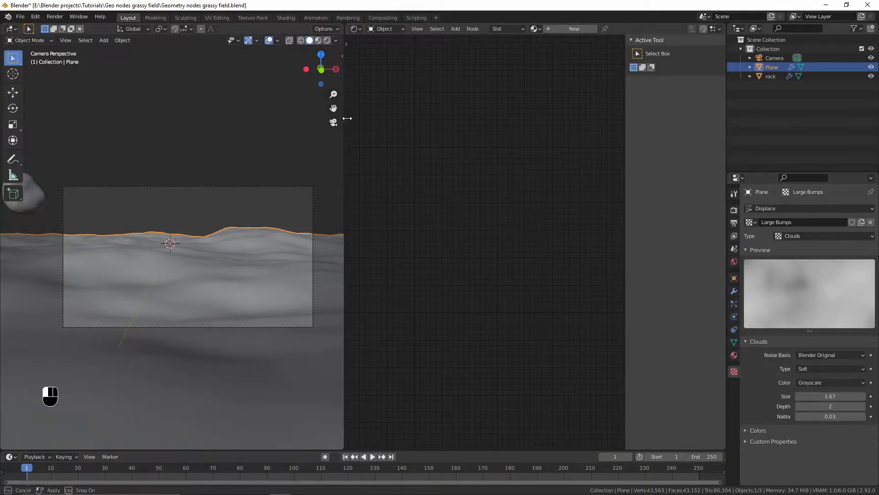
left_click_drag(345, 120, 369, 122)
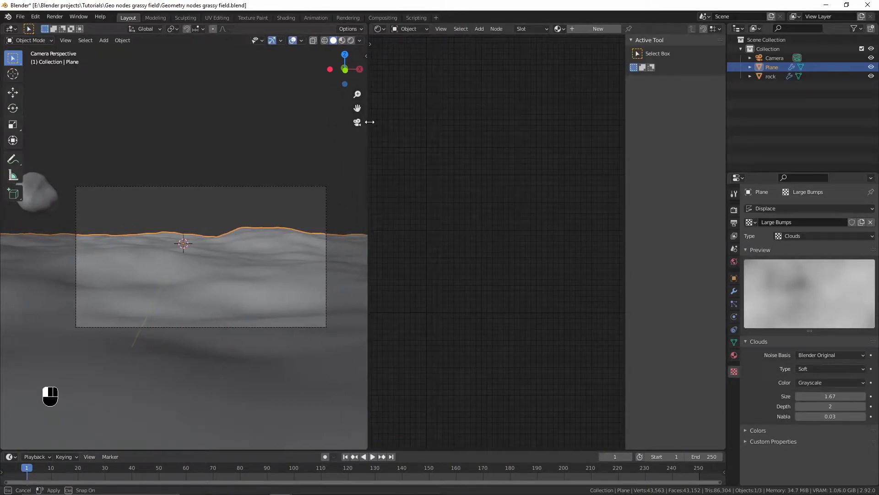
Assign the existing Material to the ground plane, rename it Ground and hide the node editor's sidebar
left_click(735, 355)
left_click(749, 237)
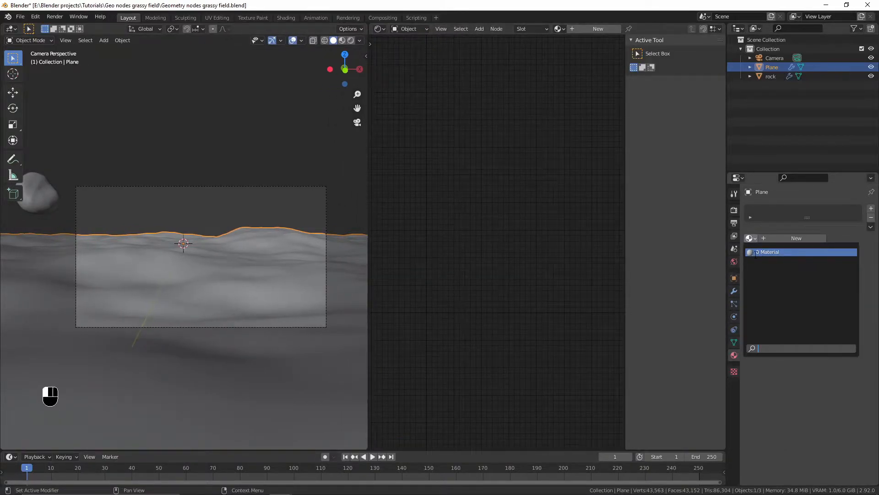
left_click(755, 253)
type("G")
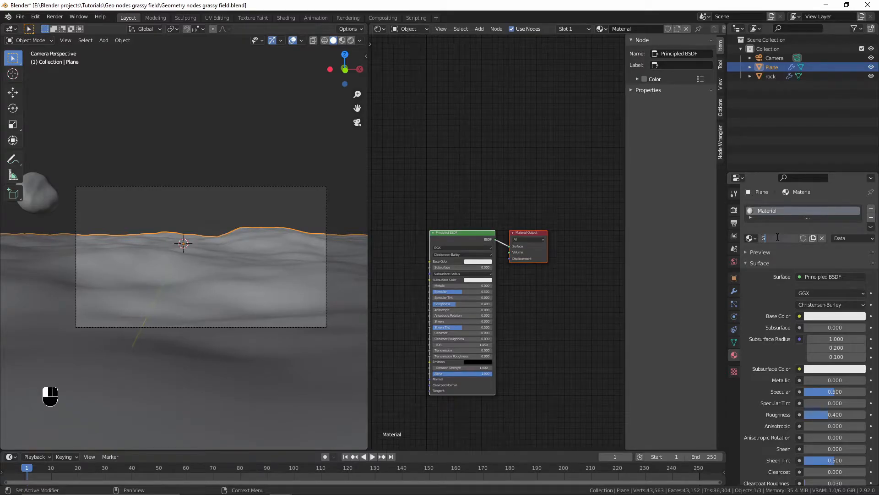
type("round")
key("Return")
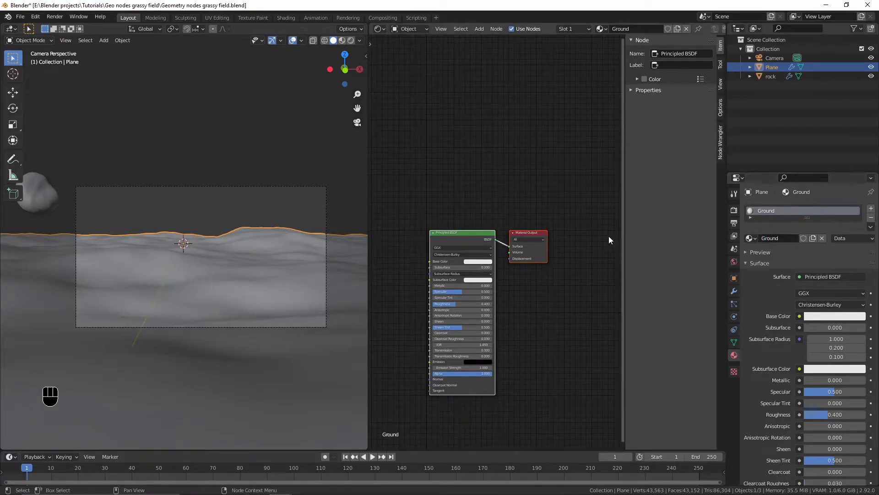
key("n")
Search the add-on preferences for "node" and check whether Node Wrangler is enabled
key("ctrl+alt+u")
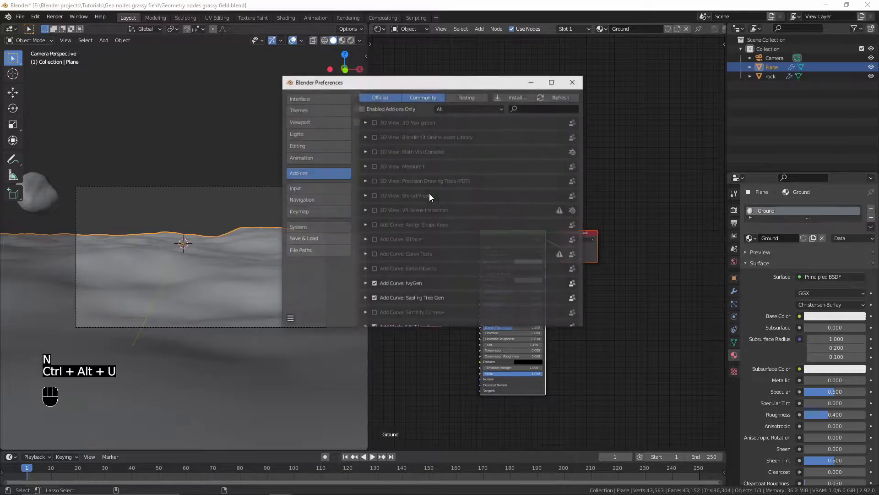
left_click(538, 108)
type("node")
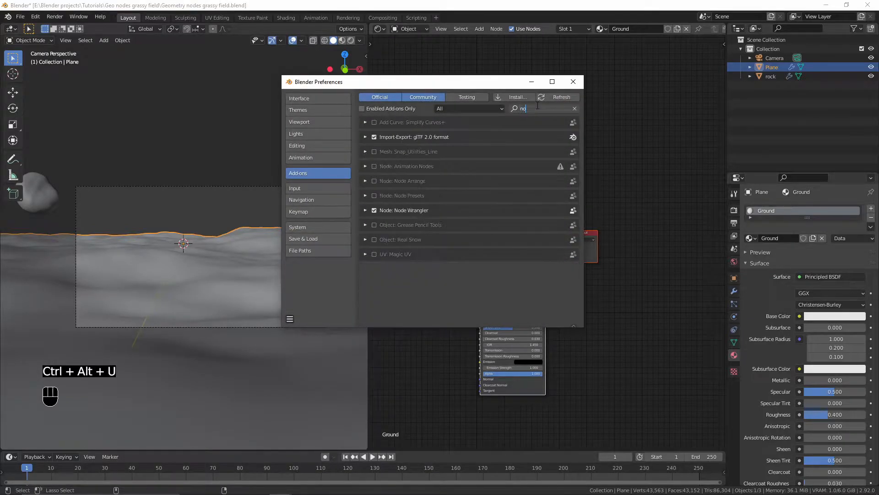
key("Return")
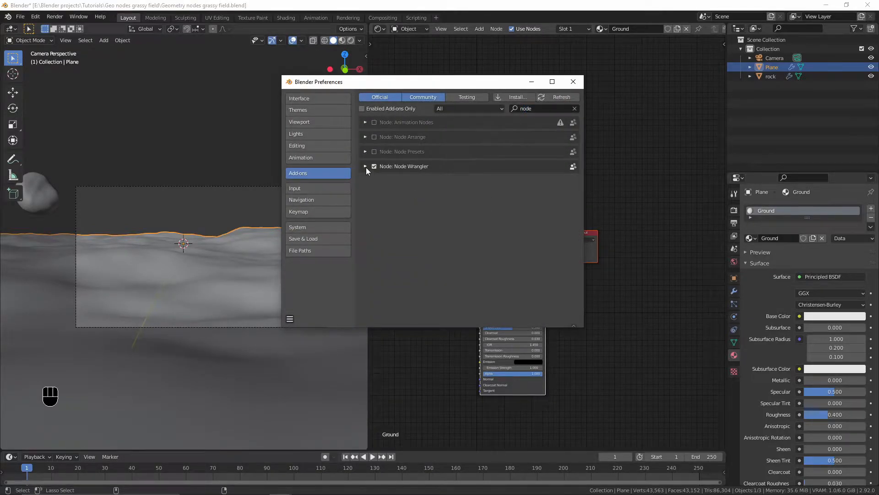
left_click(366, 167)
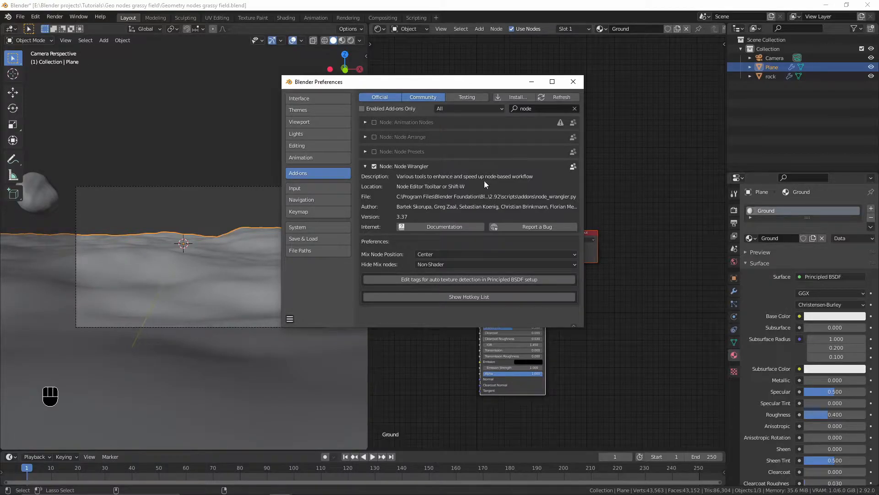
left_click(578, 85)
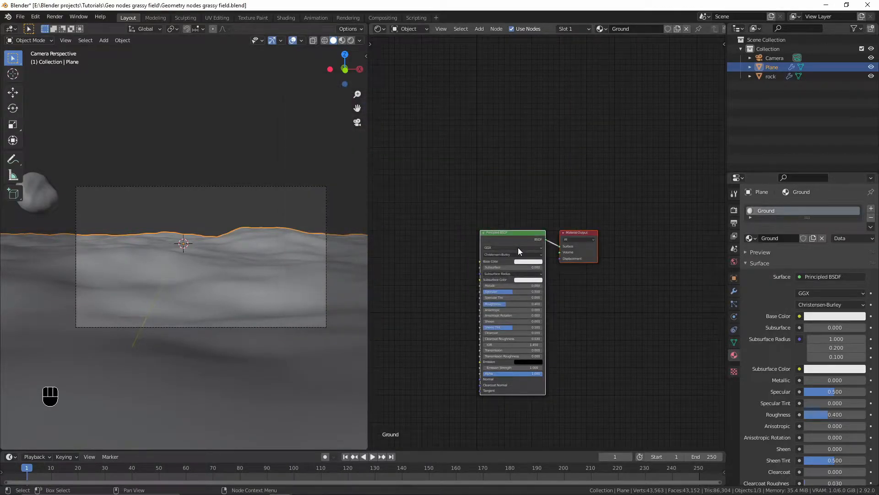
Start Principled Texture Setup for the Ground shader and browse to the GroundDirtRocky002 REGULAR 2K texture folder
scroll(516, 249, "up", 2)
middle_click_drag(512, 256, 509, 188)
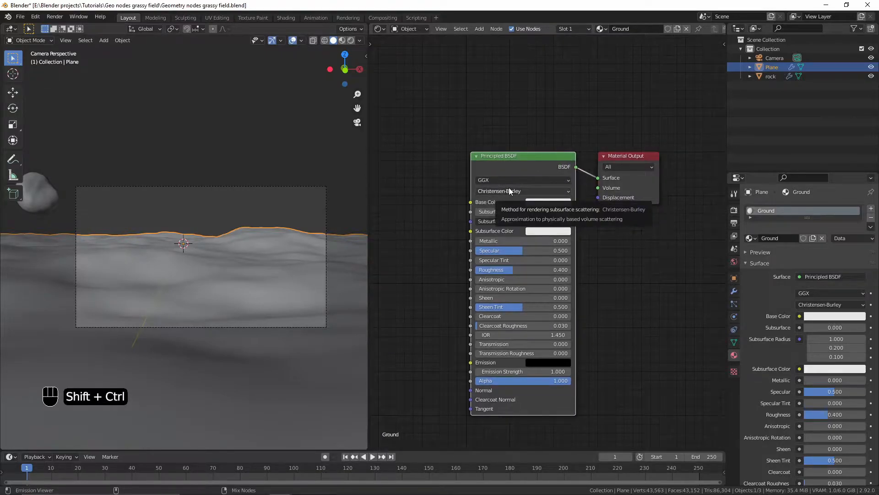
key("ctrl+shift+t")
left_click(197, 300)
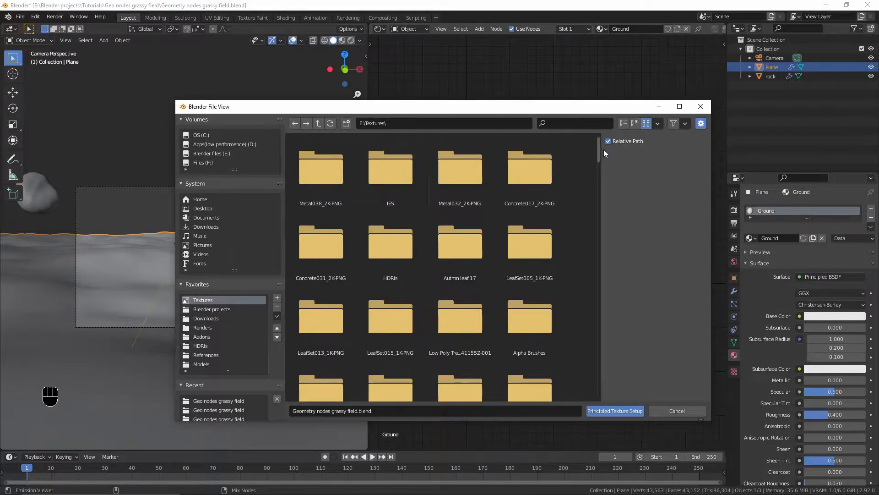
left_click(570, 125)
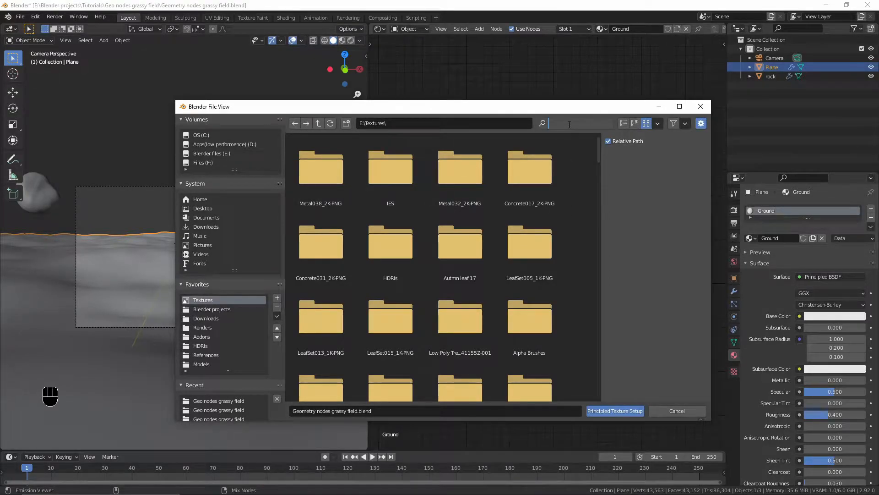
type("ground")
double_click(461, 186)
double_click(324, 193)
double_click(341, 186)
double_click(333, 180)
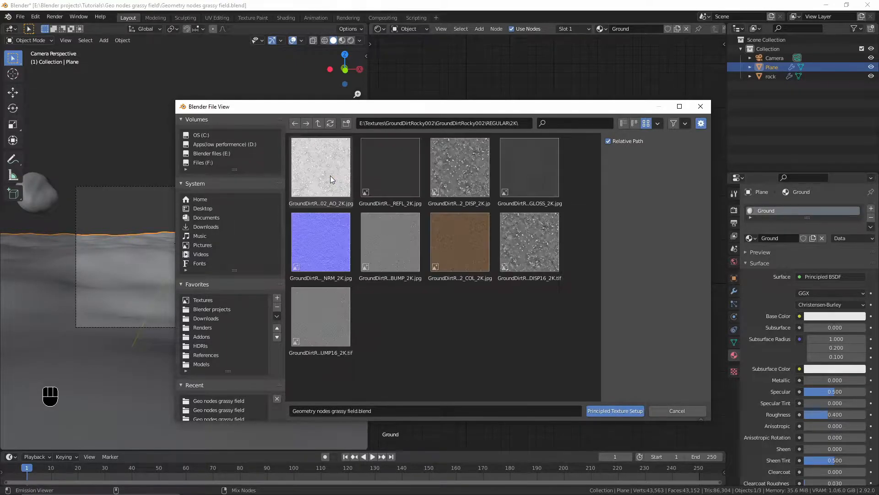
Load the GroundDirtRocky002 COL, NRM and GLOSS 2K JPG maps into the Ground material's Principled BSDF
left_click(455, 244)
left_click(339, 250, "shift")
left_click(518, 194, "shift")
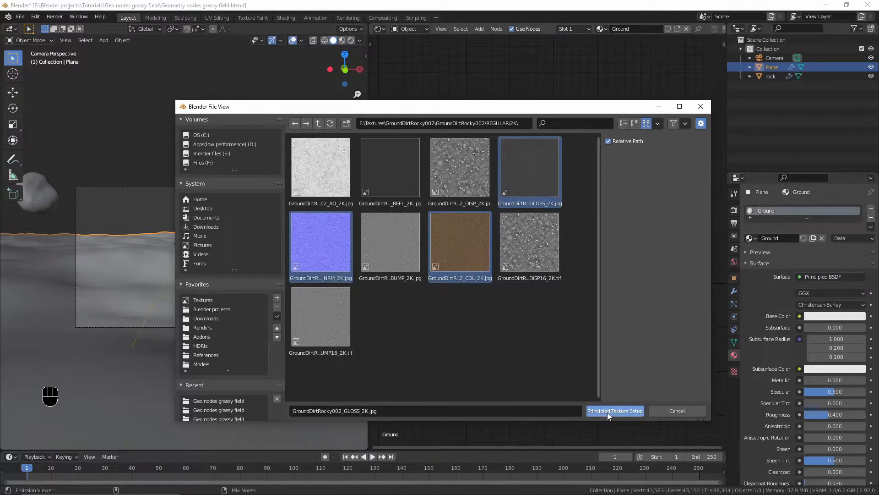
left_click(608, 411)
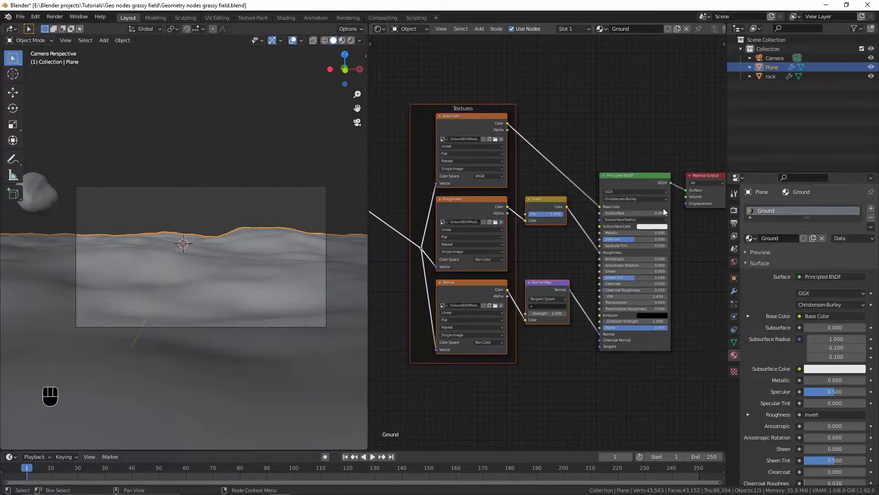
Switch the 3D viewport to Material Preview shading
middle_click_drag(494, 186, 565, 194)
key("z")
left_click(159, 343)
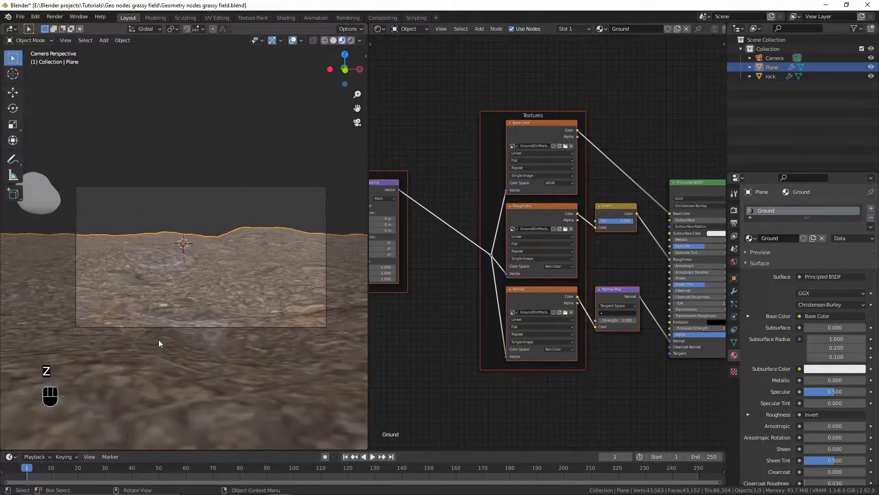
Set the Ground material's Mapping node scale to 2 on all three axes
middle_click_drag(471, 207, 631, 183)
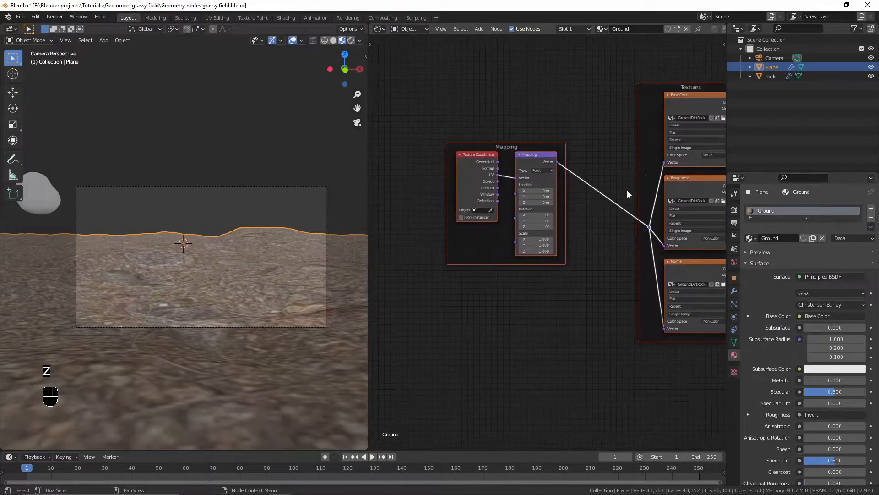
scroll(554, 252, "up", 2)
left_click_drag(540, 238, 540, 254)
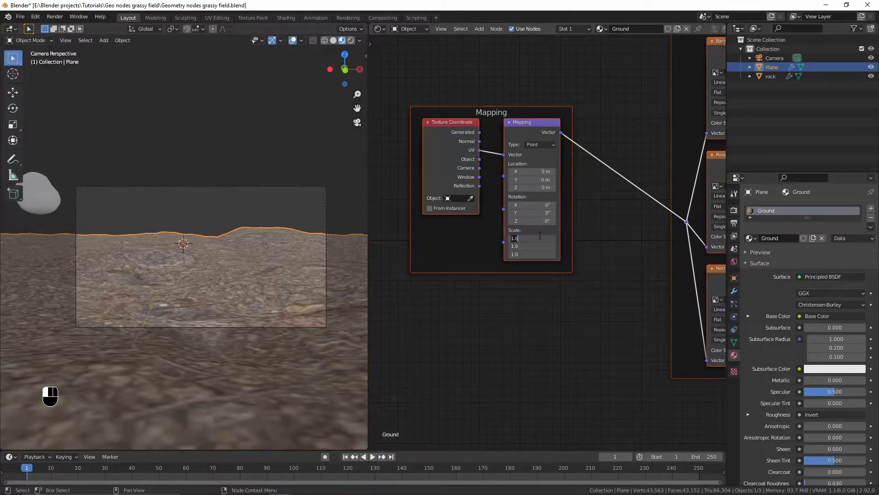
type("2")
key("Return")
scroll(591, 240, "down", 1)
scroll(549, 233, "down", 4)
UV unwrap the rock mesh with Cube Projection and return to Object Mode
key("alt+a")
left_click(69, 191)
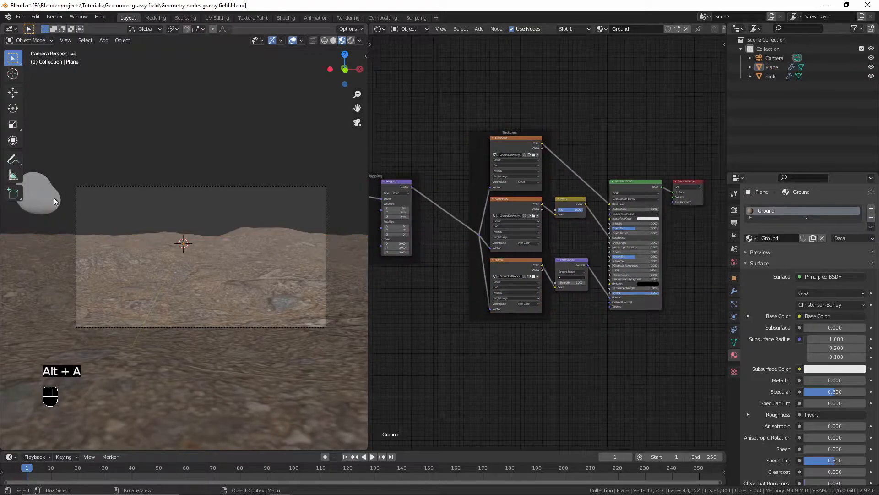
left_click(55, 198)
middle_click_drag(79, 214, 124, 234, "shift")
middle_click_drag(125, 234, 235, 313)
scroll(105, 240, "down", 5)
key("Tab")
scroll(103, 238, "up", 3)
scroll(255, 316, "up", 2)
key("u")
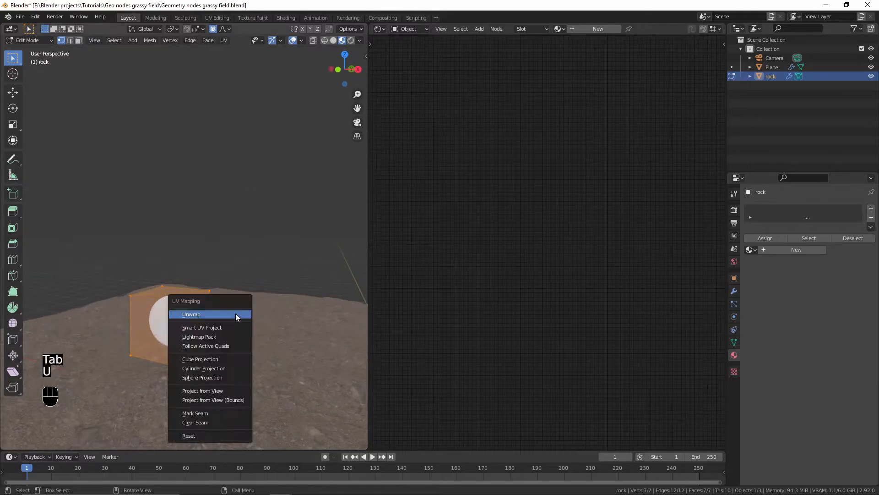
left_click(214, 360)
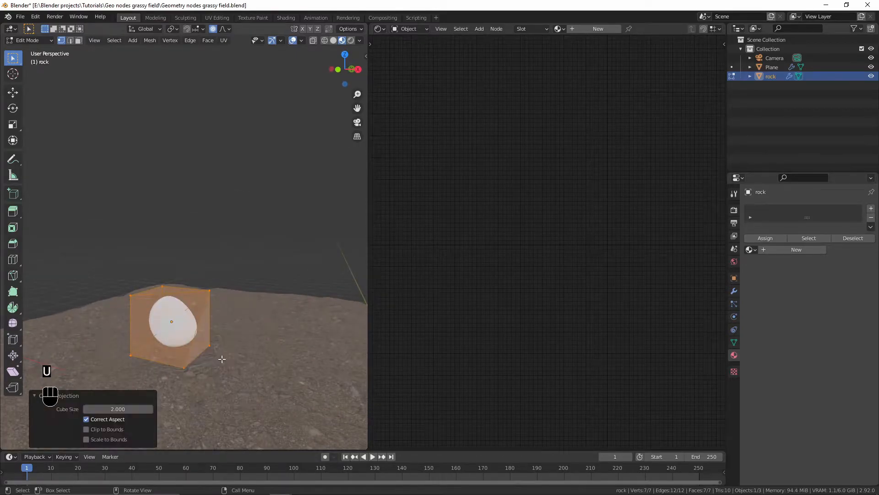
key("Tab")
Create a new material on the rock and name it rock
scroll(221, 358, "down", 5)
middle_click_drag(222, 359, 197, 320, "shift")
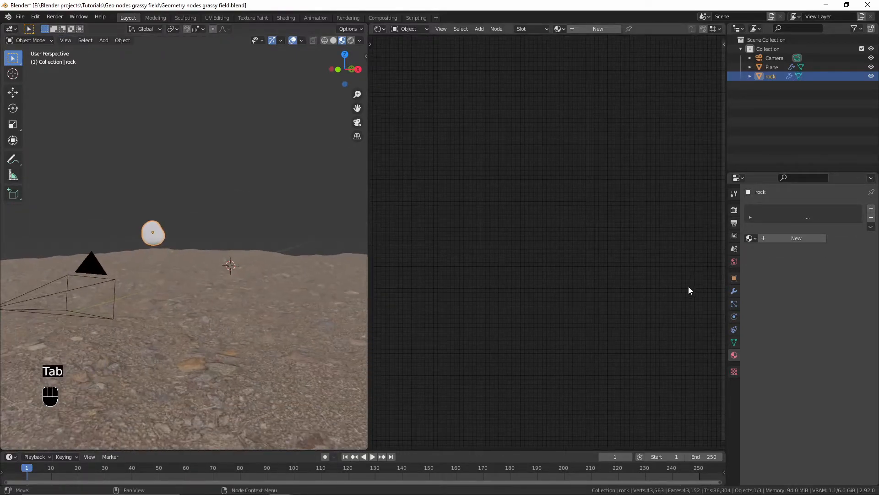
left_click(781, 237)
double_click(782, 237)
type("rock")
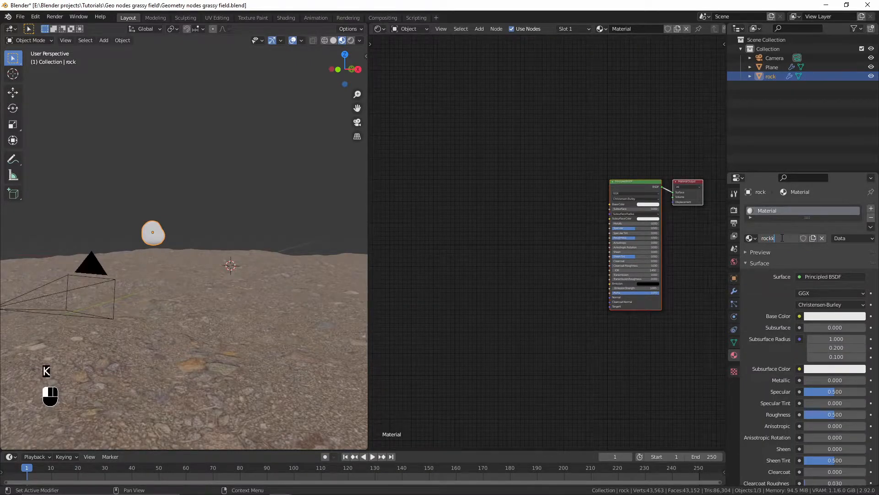
key("Return")
key("alt+a")
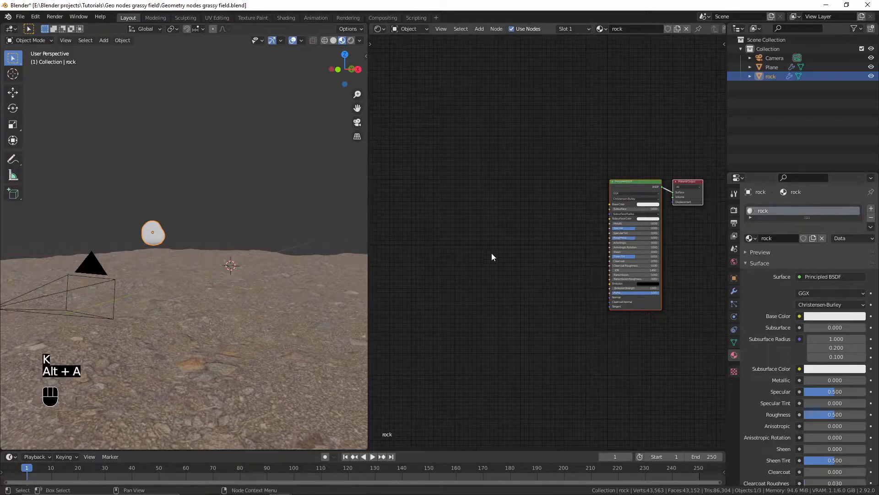
Return to the camera view, start Principled Texture Setup for the rock shader and browse to the Rock020_2K-JPG folder
key("KP_0")
scroll(168, 283, "up", 2)
middle_click_drag(168, 283, 92, 304, "shift")
scroll(547, 244, "up", 6)
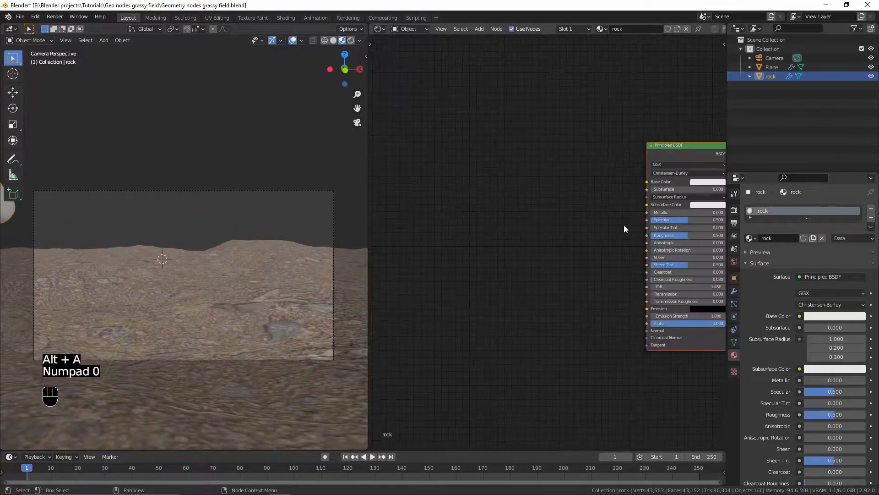
middle_click_drag(678, 178, 561, 248)
left_click(557, 223)
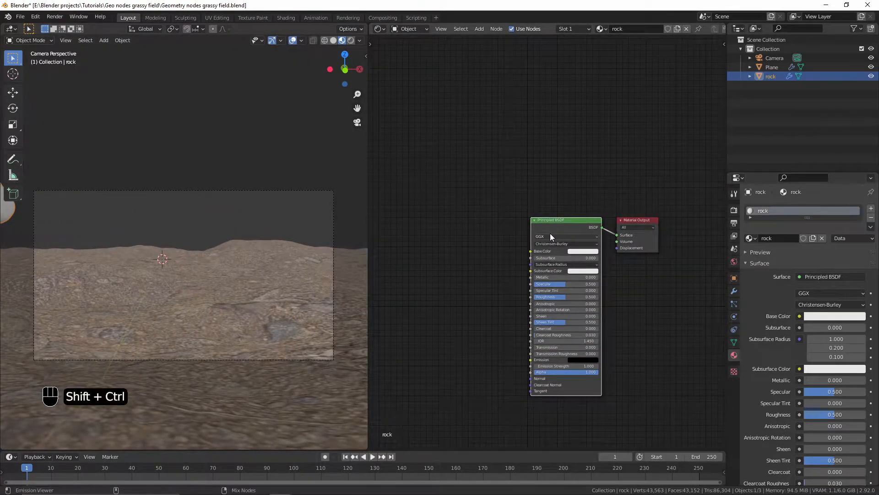
key("ctrl+shift+t")
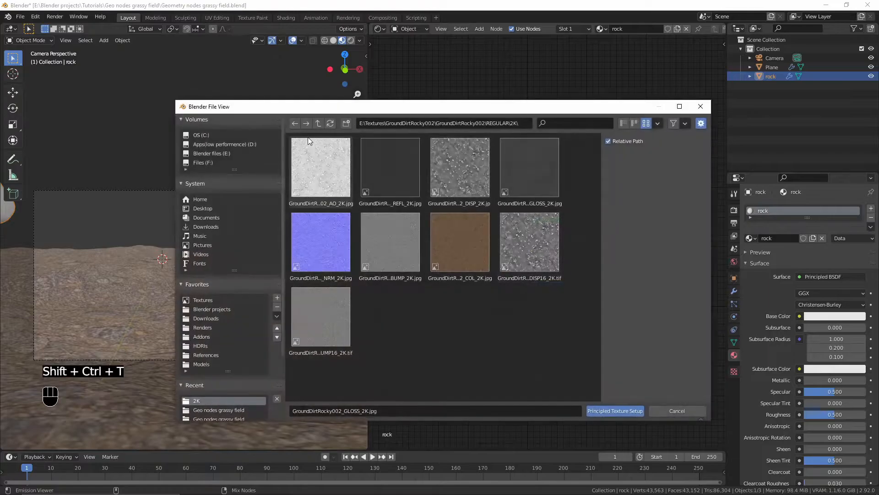
left_click(202, 300)
left_click(563, 126)
type("roc")
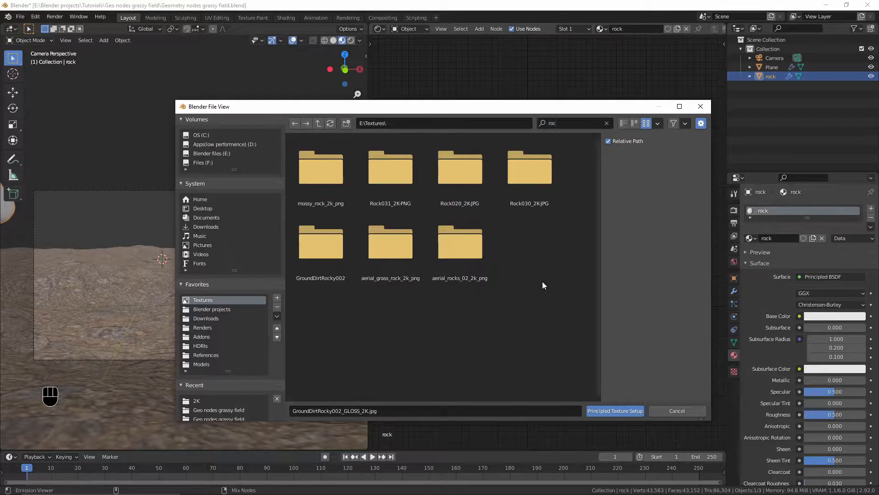
double_click(459, 169)
Load the Rock020_2K Color, Normal and Roughness maps into the rock material's Principled BSDF
left_click(500, 207)
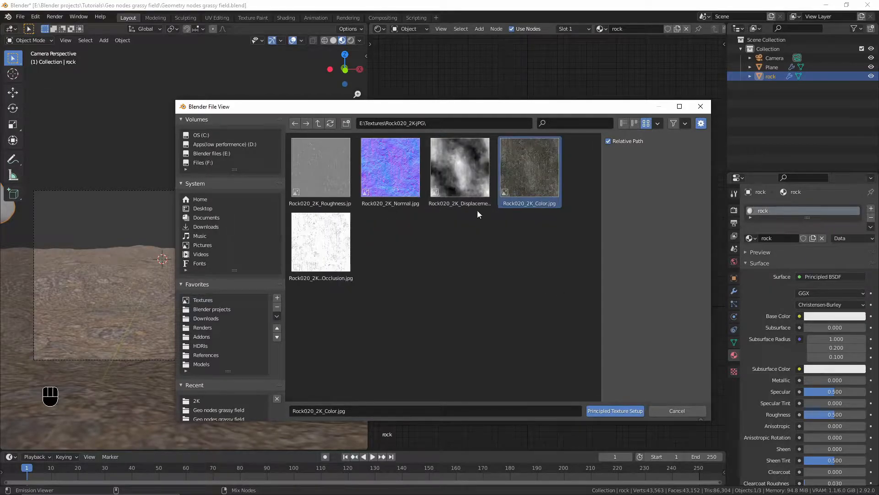
left_click(385, 187, "ctrl")
left_click(338, 181, "ctrl")
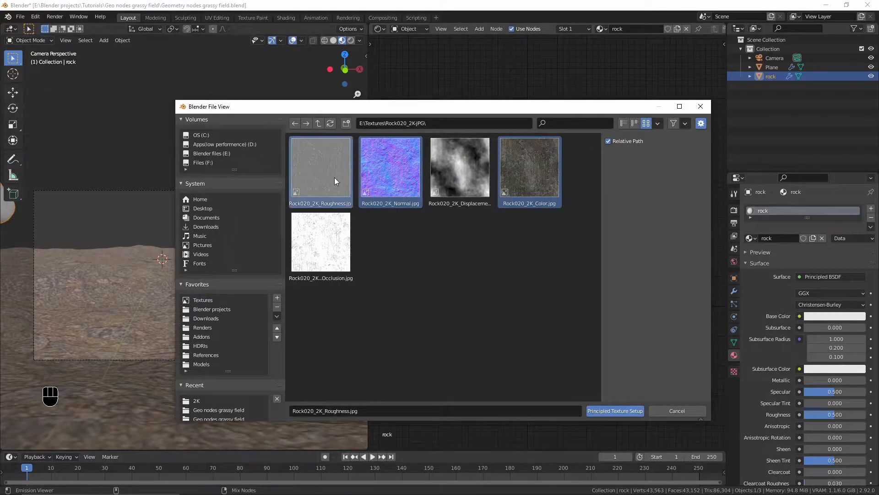
left_click(643, 410)
Deselect everything and switch the camera viewport to Rendered shading
middle_click_drag(183, 314, 248, 325, "shift")
mouse_move(301, 287)
middle_mouse_down("shift")
mouse_move(119, 252)
mouse_move(190, 251)
mouse_move(189, 268)
mouse_move(155, 228)
mouse_move(158, 243)
mouse_move(178, 247)
middle_mouse_up("shift")
key("alt+a")
scroll(200, 241, "up", 2)
middle_click_drag(451, 276, 557, 276)
key("alt+a")
key("z")
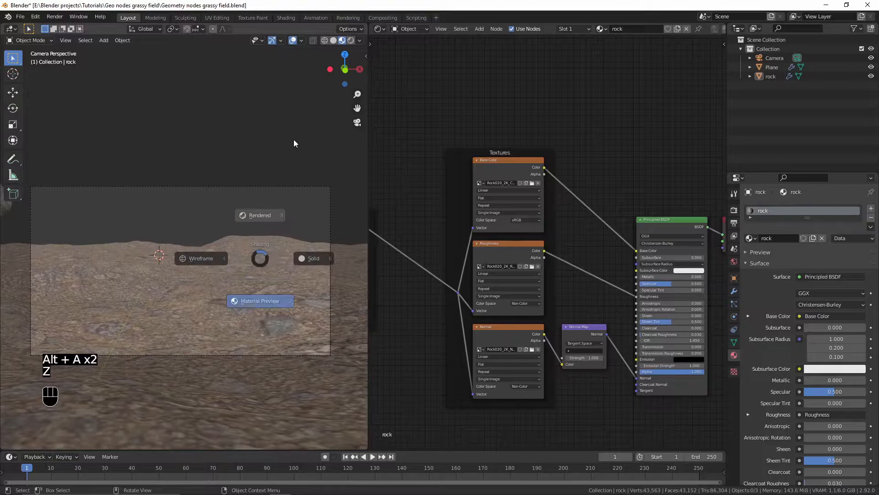
left_click(294, 144)
In the World shader nodes, add a Sky Texture and connect its Color output to the Background node's Color
left_click(397, 31)
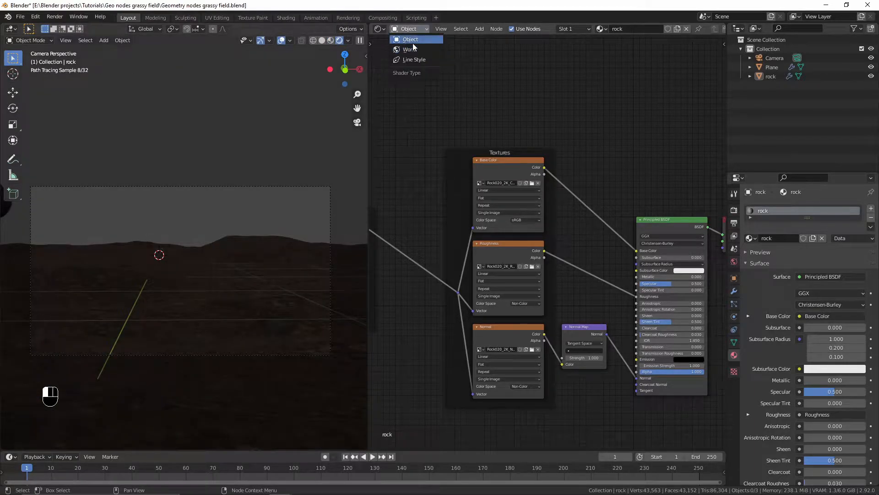
left_click(416, 49)
scroll(613, 233, "up", 9)
middle_click_drag(644, 212, 594, 239)
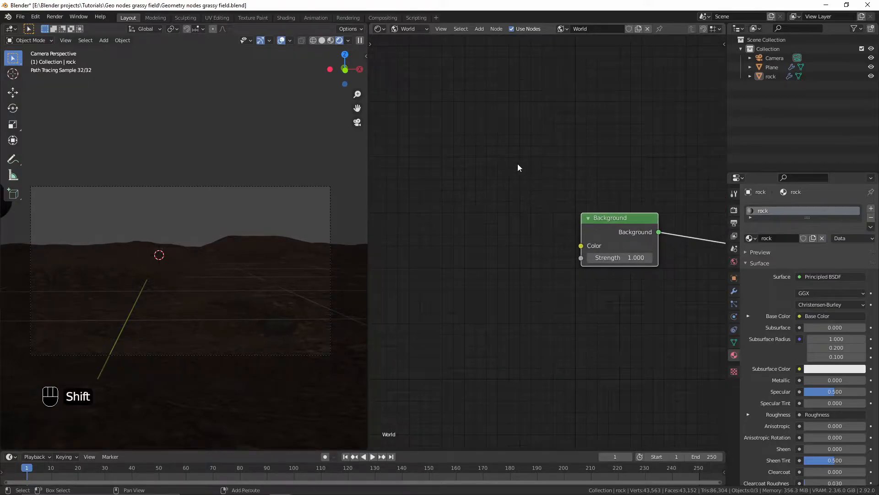
key("shift+a")
type("sky")
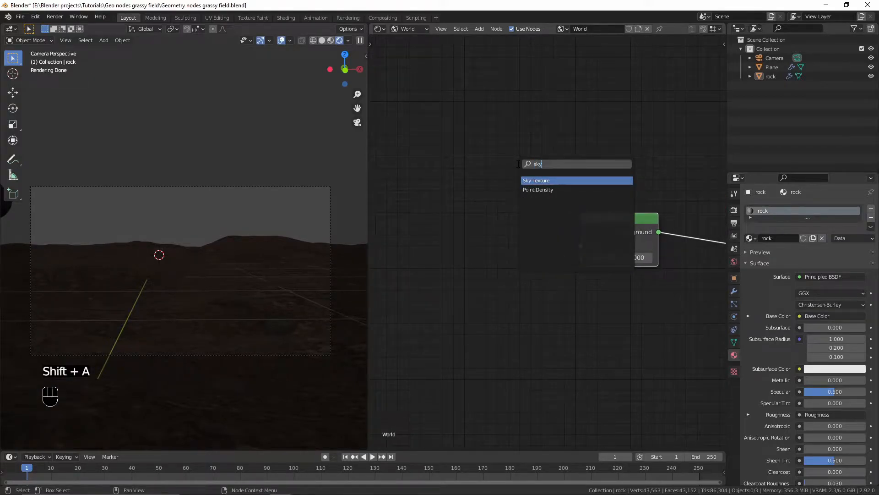
key("Return")
left_click(421, 202)
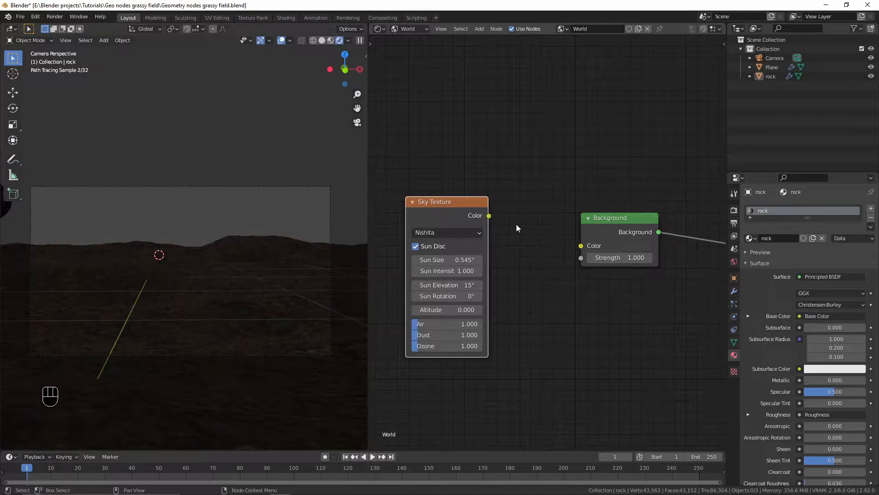
left_click_drag(489, 215, 583, 248)
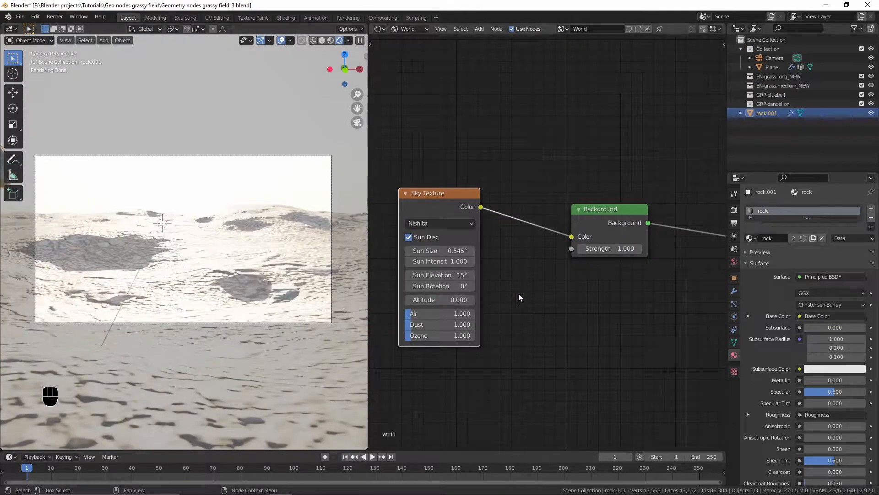
Set the world Background strength to 0.25
left_click(601, 248)
type(".25")
key("Return")
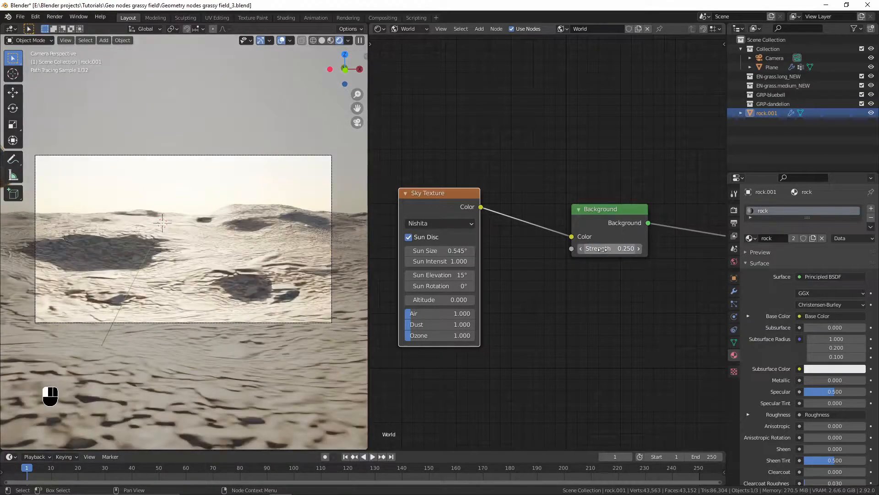
Set the Sky Texture's Sun Rotation to -90°, Altitude to 2 and Sun Elevation to 8°
left_click(449, 285)
type("-9")
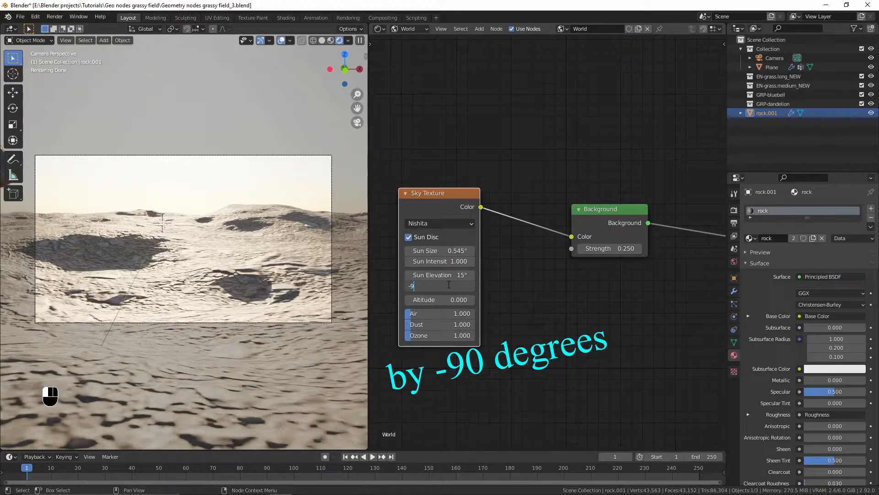
type("0")
key("Return")
left_click(443, 300)
type("2")
key("Return")
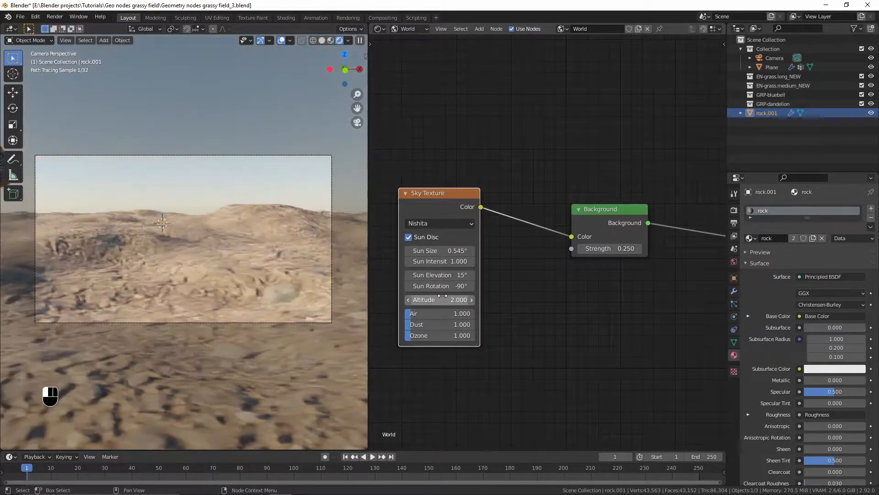
left_click(438, 276)
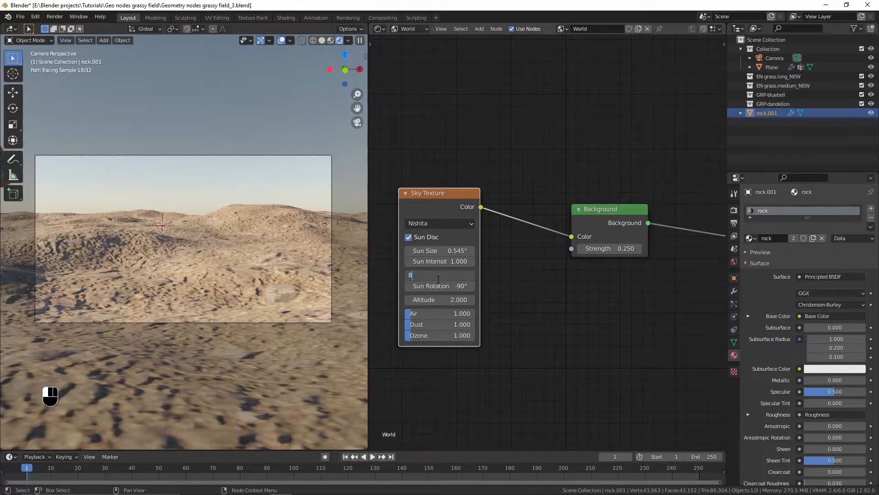
type("8")
key("Return")
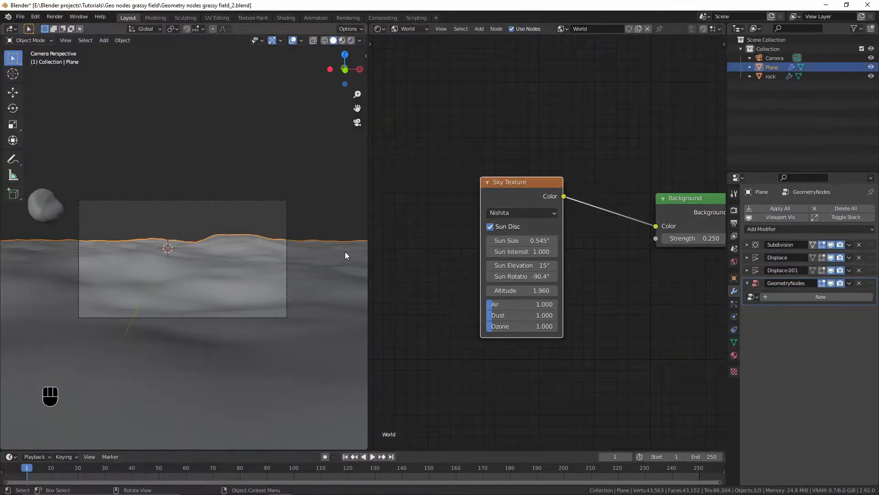
Switch the node area to the Geometry Node Editor, create a node tree for the terrain plane and name it Rocks
left_click(381, 28)
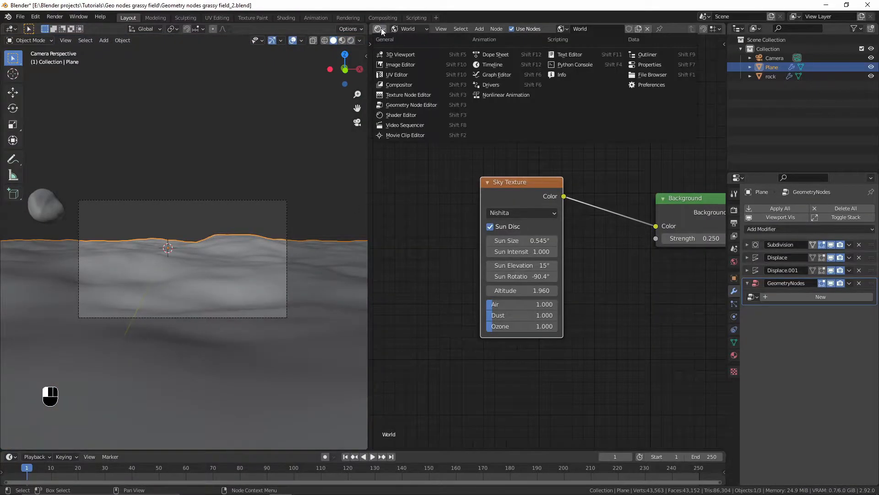
left_click(397, 102)
left_click(532, 30)
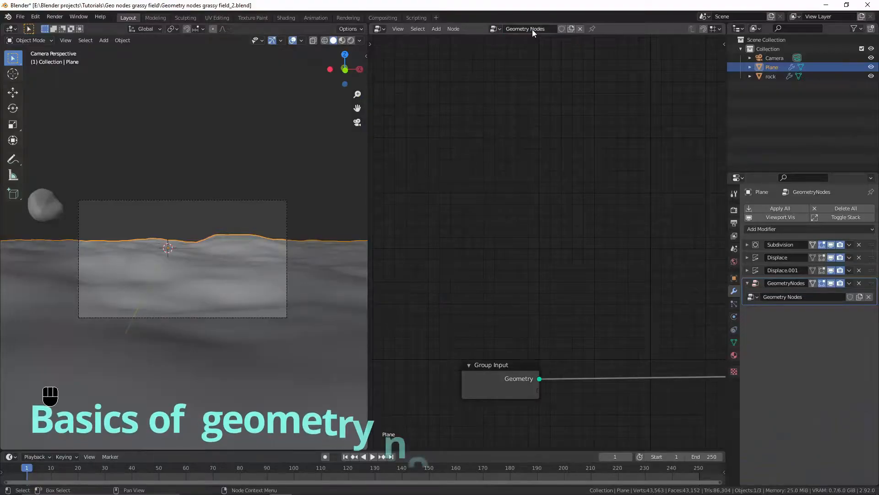
type("Rocks")
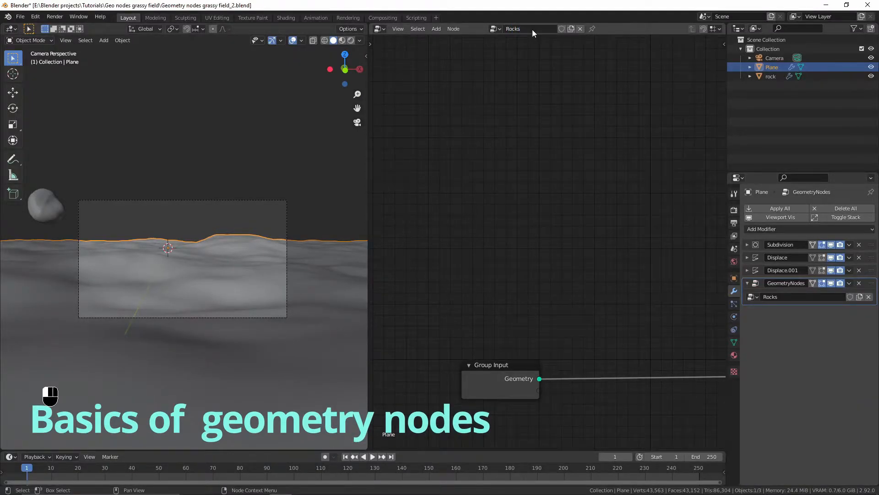
scroll(605, 240, "down", 2)
middle_click_drag(605, 240, 520, 169)
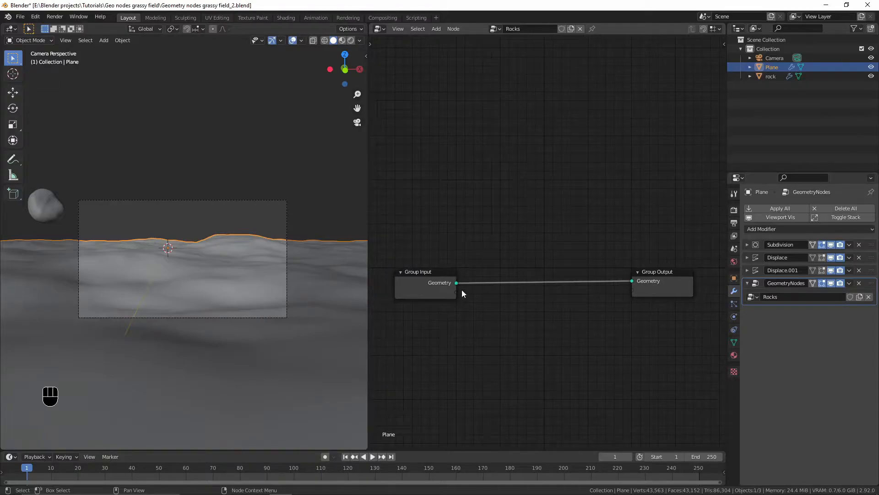
Rearrange the Group Input and Group Output nodes, break their link and reconnect the Geometry sockets
mouse_move(428, 288)
left_mouse_down()
mouse_move(445, 288)
mouse_move(436, 295)
left_mouse_up()
left_click_drag(660, 294, 594, 286)
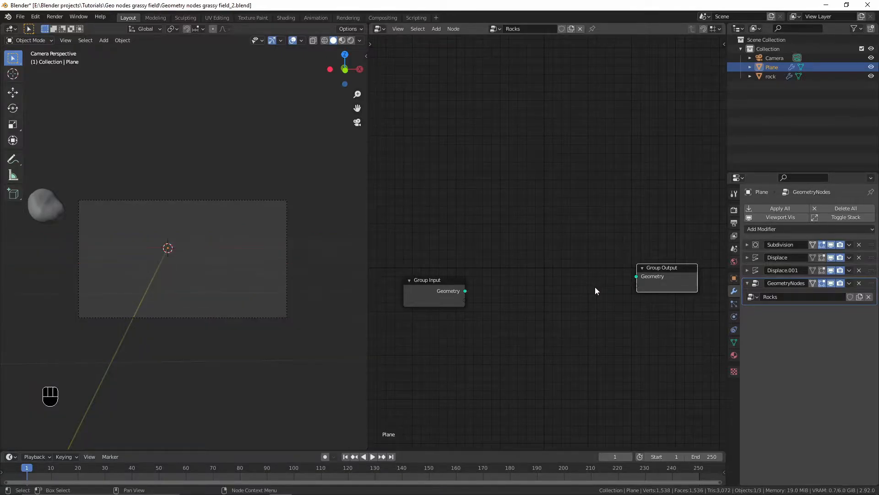
left_click_drag(466, 290, 633, 278)
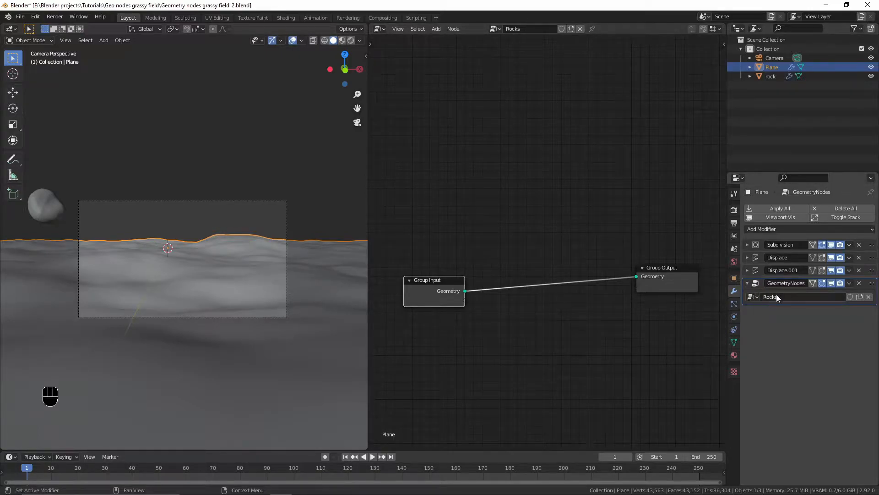
Add a 2 m plane at the world origin and raise it 4 m along Z above the terrain
middle_click_drag(263, 260, 243, 272)
key("shift+a")
mouse_move(189, 227)
left_click(218, 226)
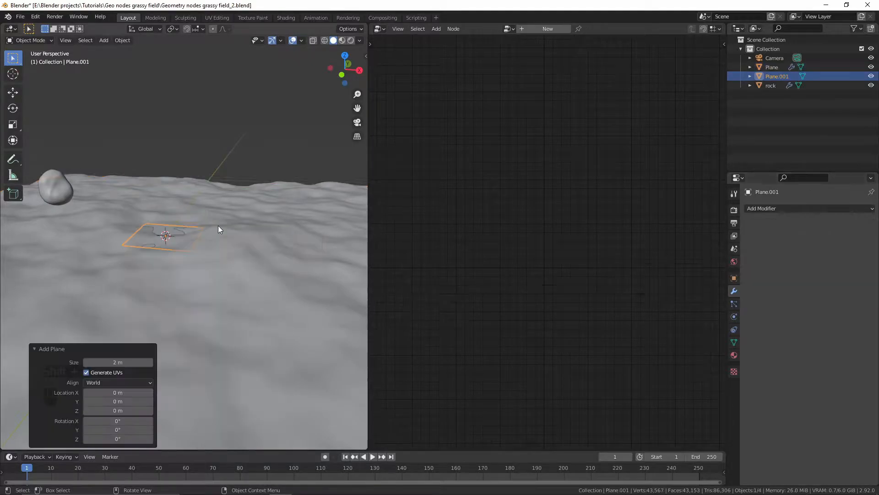
middle_click_drag(218, 225, 208, 235)
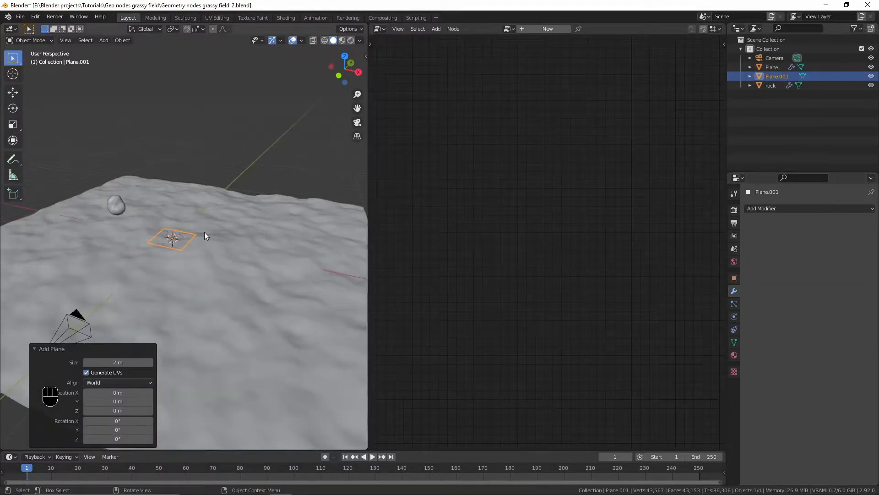
key("g")
key("z")
left_click(203, 161, "ctrl")
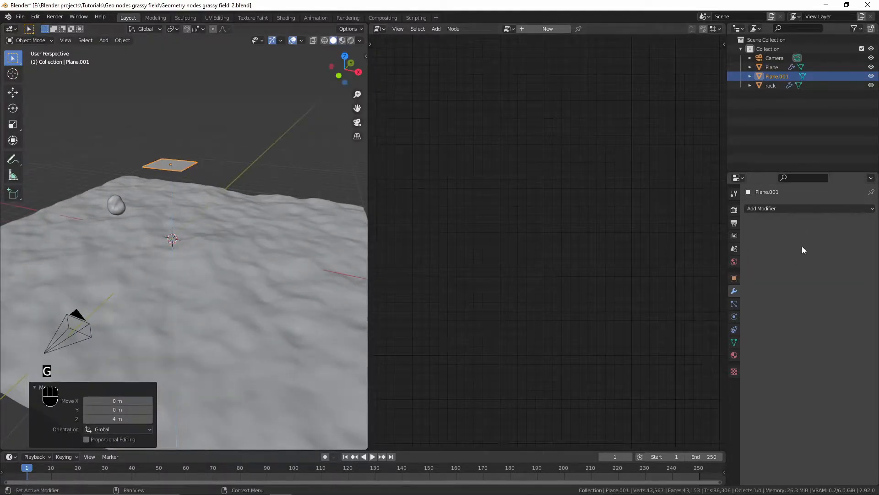
Add a Geometry Nodes modifier to the raised plane and assign the existing Rocks node tree to it
left_click(791, 207)
left_click(700, 295)
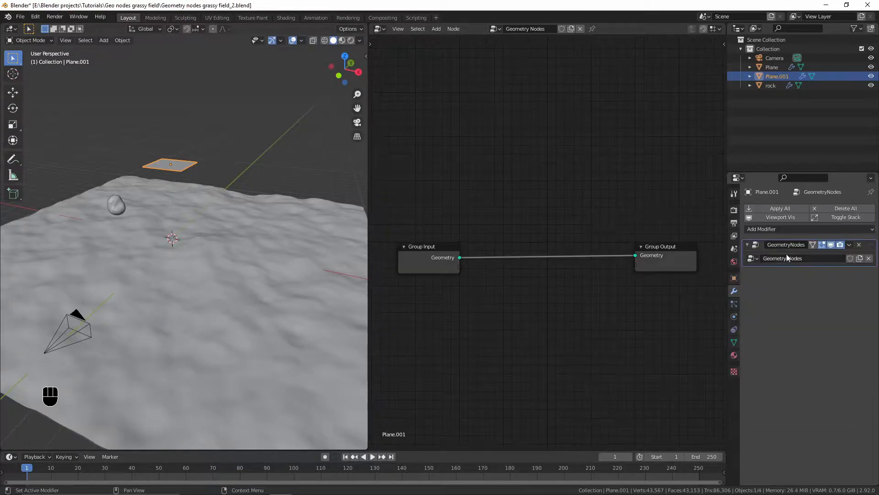
left_click(752, 258)
left_click(759, 280)
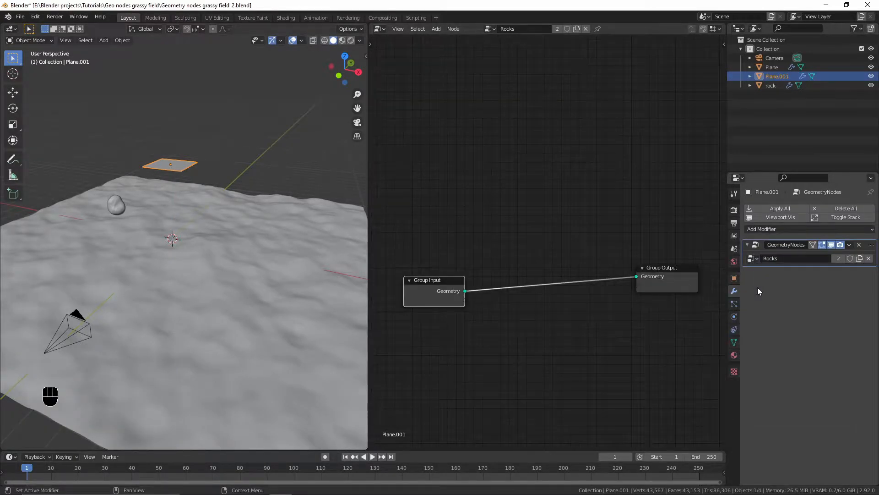
middle_click_drag(222, 247, 208, 246)
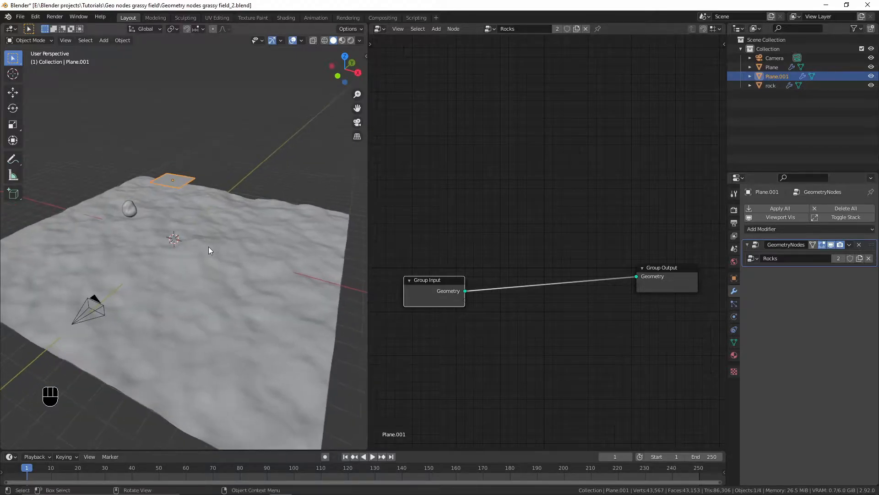
Undo the extra plane's modifier, its move and its creation, and return to the camera view
key("ctrl")
key("ctrl+z")
key("ctrl+z")
key("ctrl+z")
key("ctrl+z")
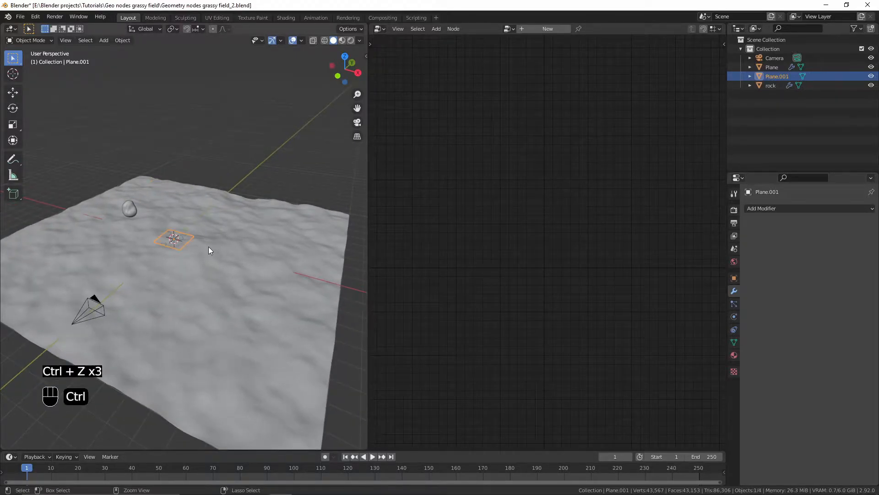
key("KP_0")
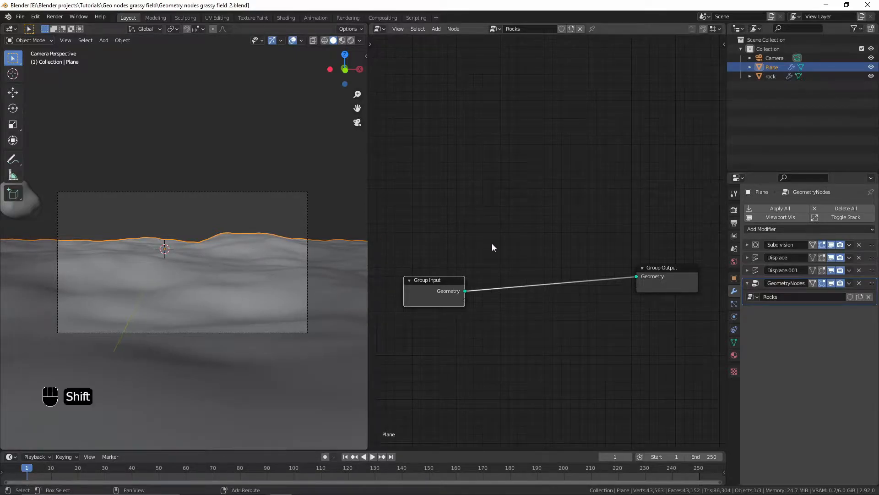
Insert a Transform node between Group Input and Group Output and set its Translation X to 3.3 m
key("shift+a")
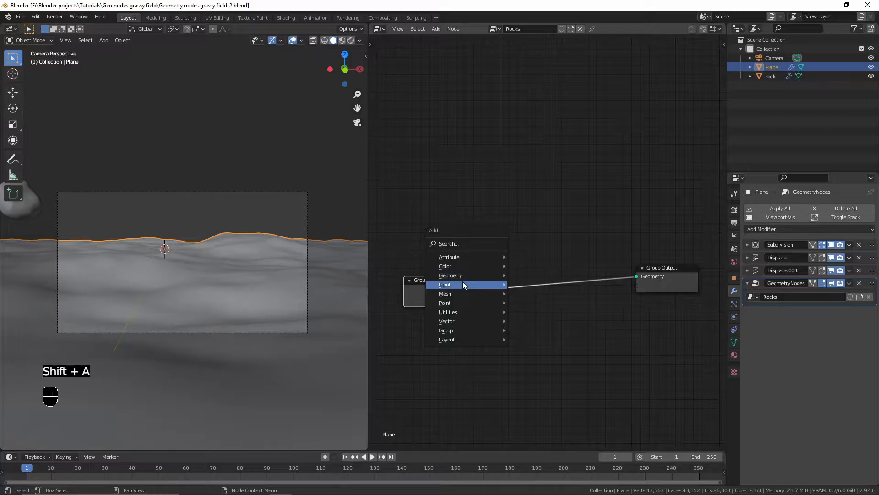
mouse_move(464, 278)
left_click(532, 286)
left_click(497, 244)
left_click(532, 291)
type("3.3")
key("Return")
Try shifting and tilting the terrain with the Transform node, using Translation Z 9.8 m and 5.5° rotation on all axes
middle_click_drag(169, 250, 187, 282)
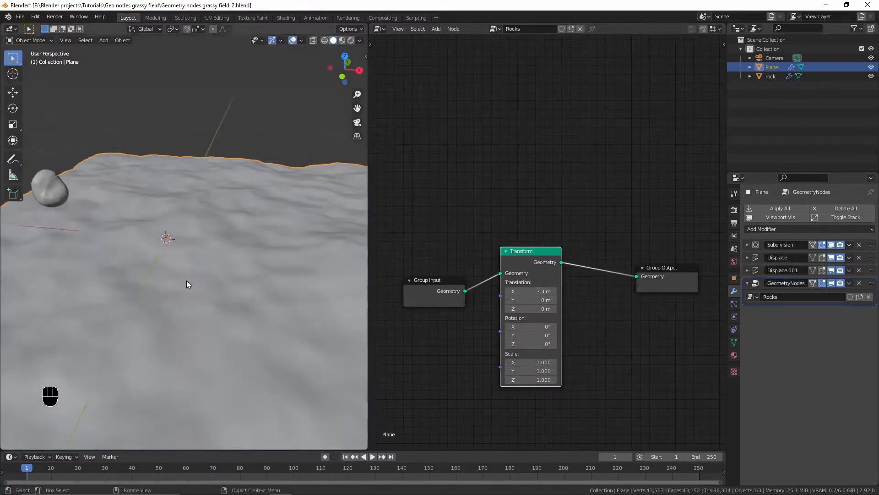
scroll(187, 283, "down", 8)
left_click_drag(524, 300, 508, 348)
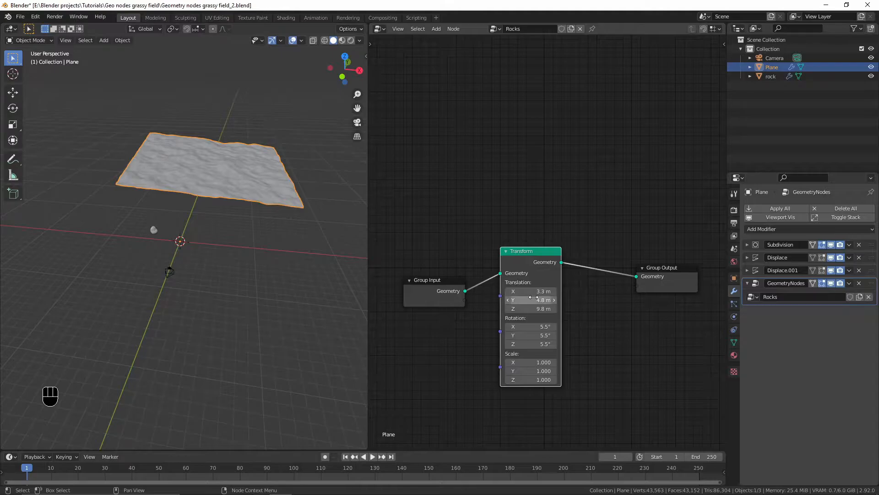
Reset the Transform node's Translation and Rotation values to 0 on all axes
scroll(541, 304, "up", 4)
mouse_move(541, 302)
middle_mouse_down()
mouse_move(540, 316)
mouse_move(537, 301)
middle_mouse_up()
left_click_drag(527, 291, 523, 359)
type("0")
key("Return")
type("0")
key("Return")
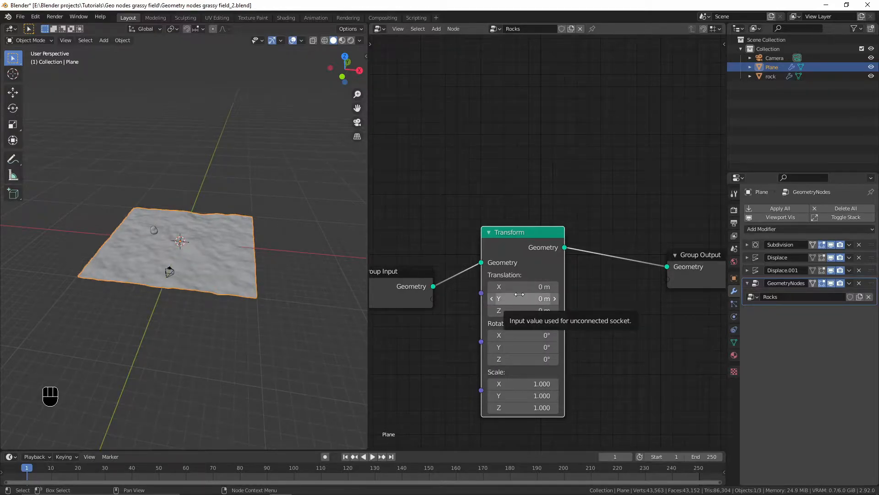
Keyframe the Transform node's Translation at 0 m on frame 1 and with Z at 13.2 m on frame 30, and rewind to frame 0
key("i")
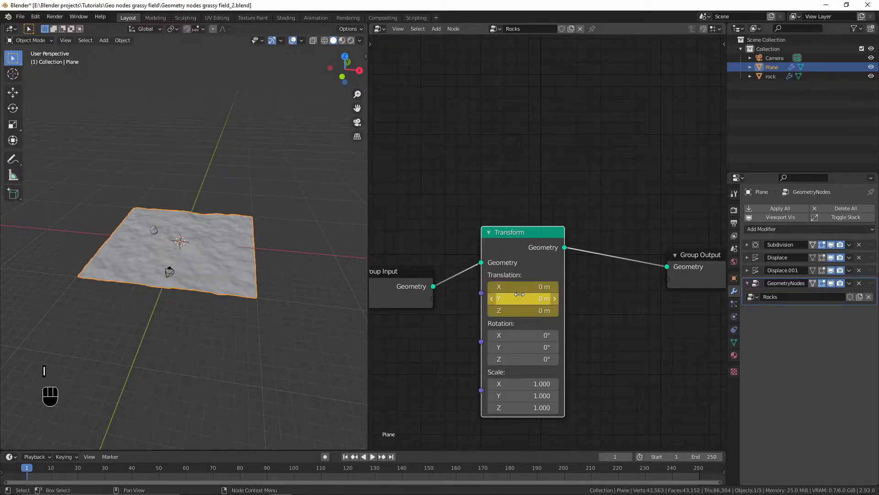
key("space")
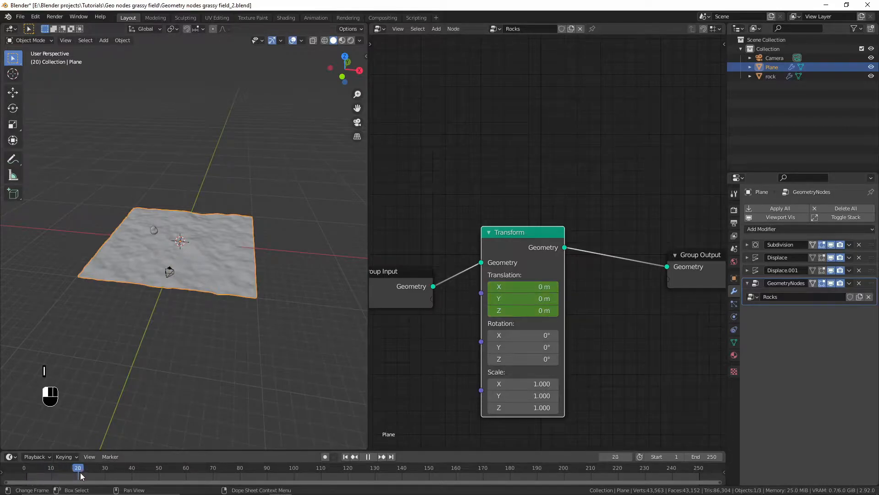
left_click_drag(107, 474, 105, 474)
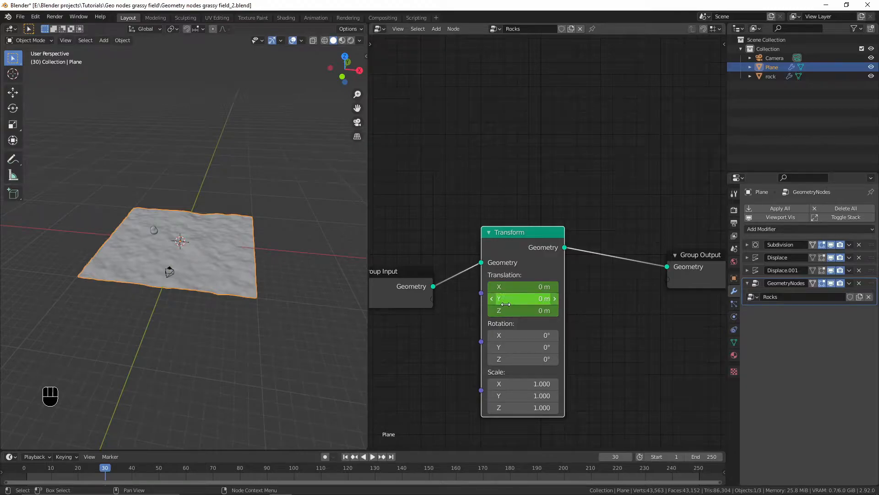
left_click_drag(522, 312, 648, 312)
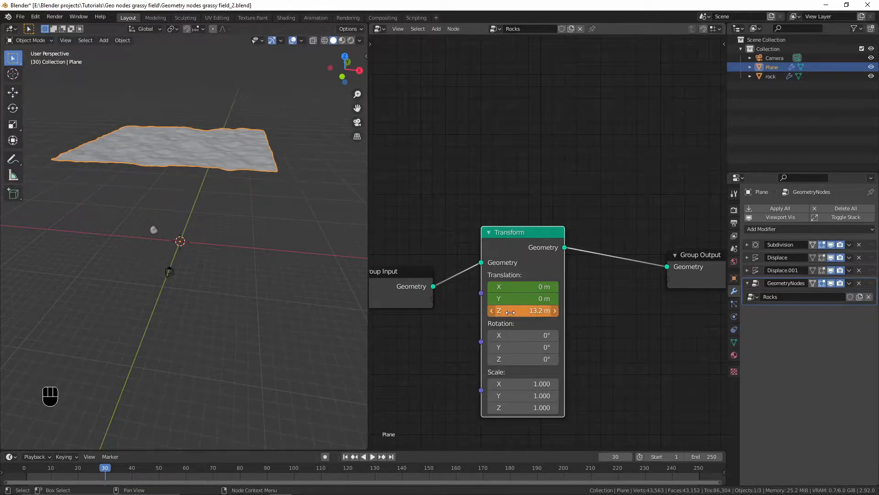
key("i")
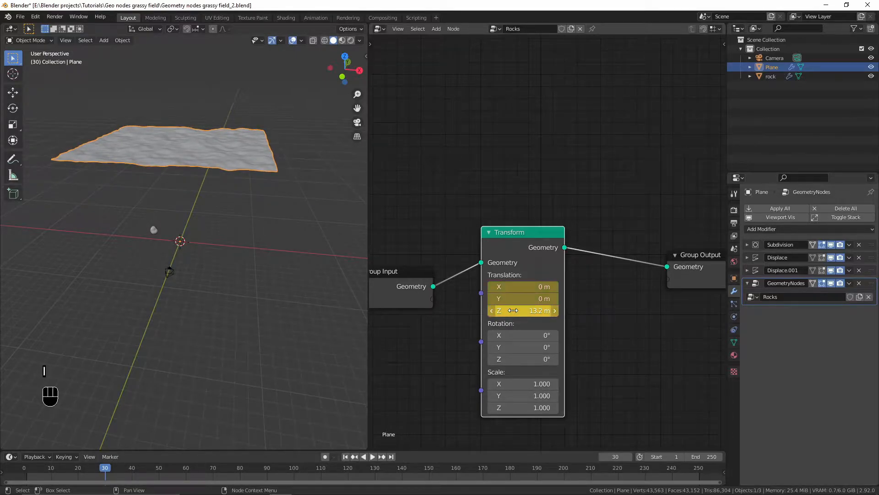
left_click_drag(56, 471, 4, 479)
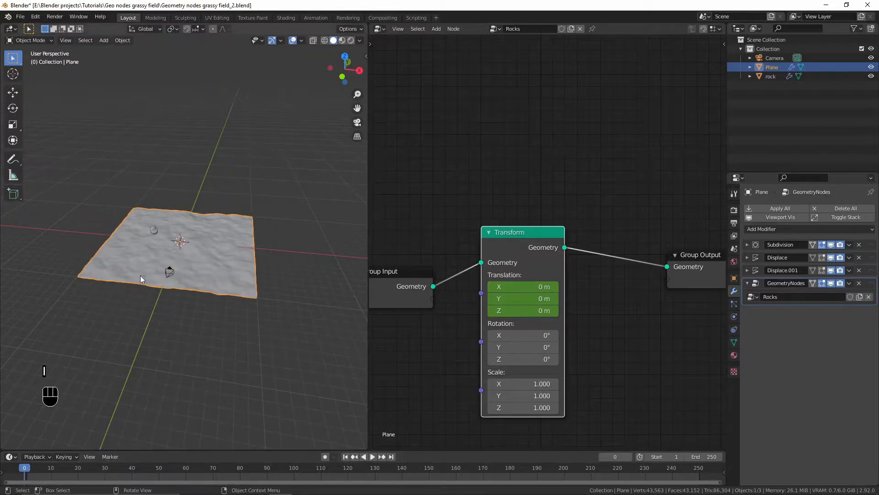
Play the animation of the terrain's Transform node and stop it after viewing the movement
key("space")
middle_click_drag(179, 324, 145, 315)
key("space")
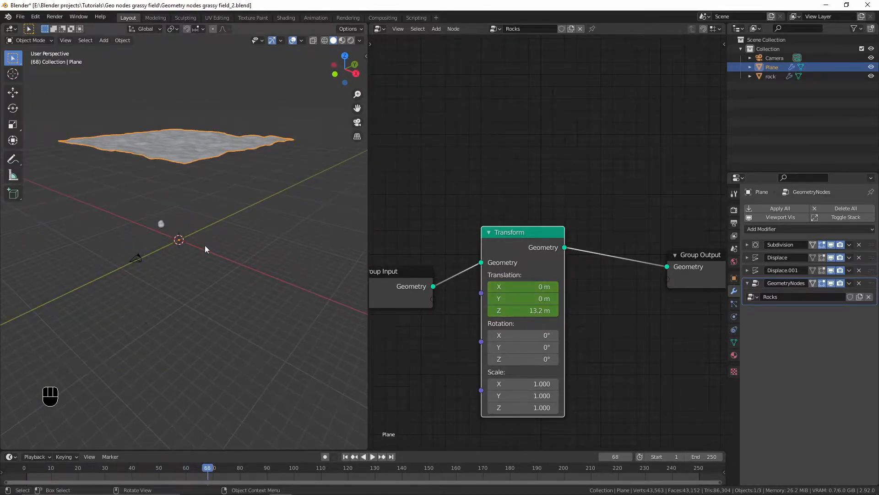
Undo the Translation keyframes and the preceding resets of the Transform node's values
key("ctrl")
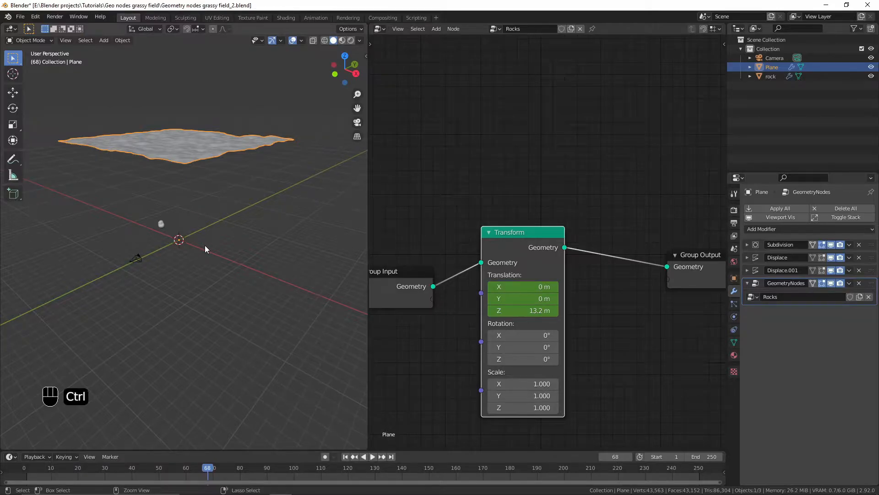
key("ctrl+z")
key("ctrl+z")
key("ctrl+z")
key("ctrl+z")
key("ctrl+z")
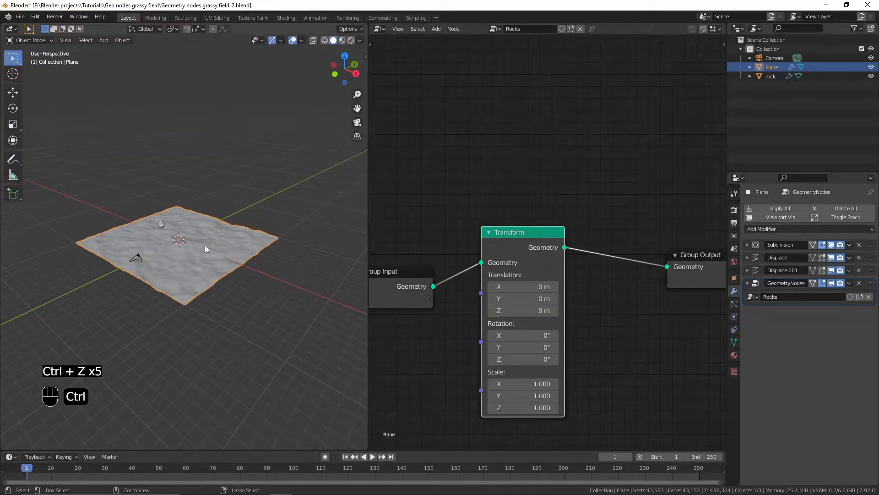
key("ctrl+z")
key("ctrl+z")
key("ctrl+z")
key("ctrl+z")
Insert a Subdivision Surface node between the Transform node and Group Output
key("shift+a")
mouse_move(581, 283)
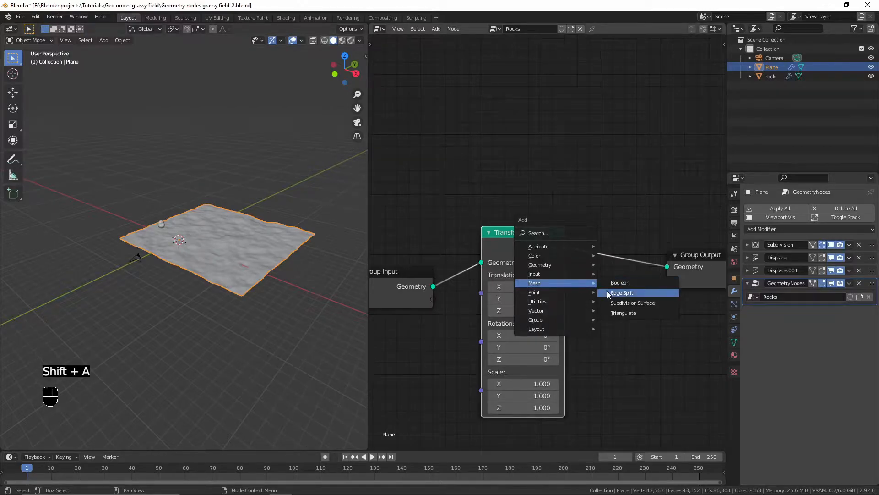
left_click(614, 304)
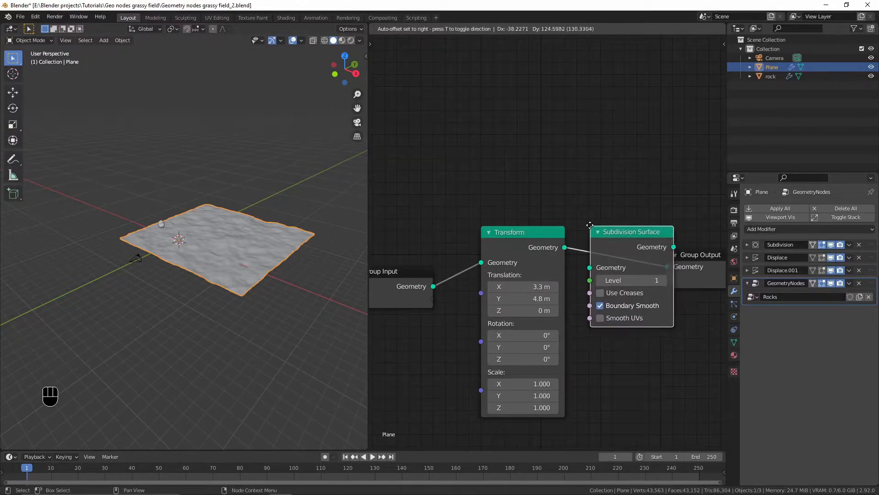
left_click(587, 221)
scroll(182, 282, "up", 3)
scroll(227, 292, "down", 1)
middle_click_drag(229, 293, 163, 280, "shift")
middle_click_drag(163, 280, 227, 304)
key("Tab")
key("Tab")
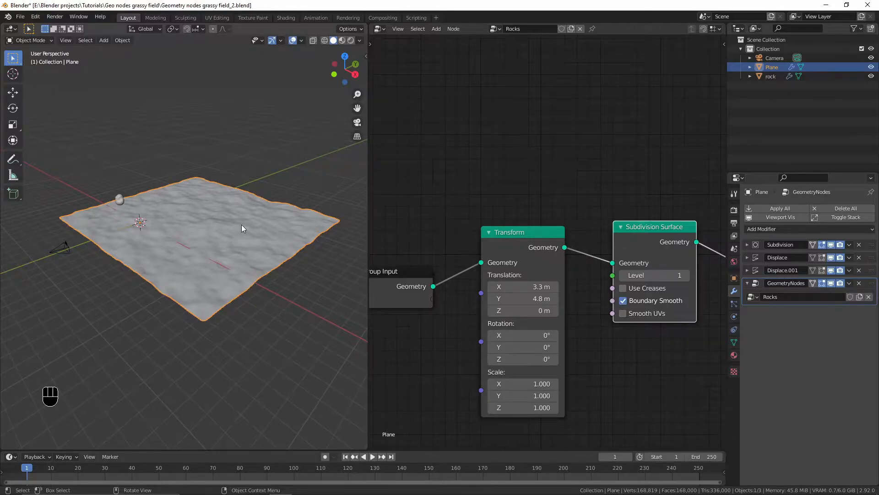
Set the Subdivision Surface node's Level to 0, comparing the terrain's mesh density in wireframe, and return to solid shading
key("z")
scroll(169, 282, "up", 4)
middle_click_drag(247, 293, 229, 252, "shift")
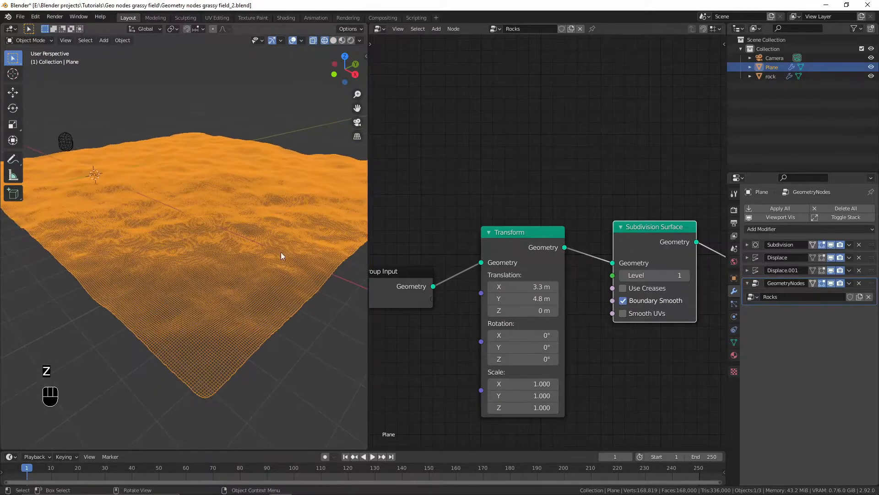
left_click(623, 276)
left_click(688, 275)
left_click(622, 276)
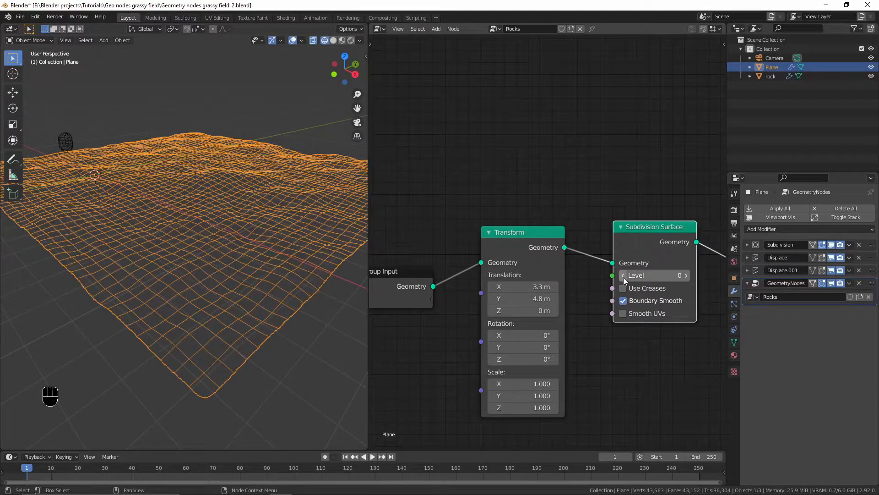
key("z")
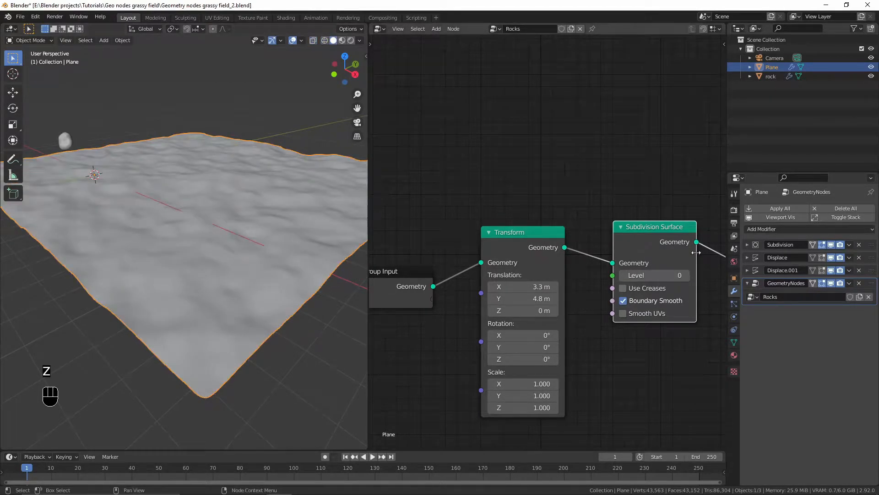
Temporarily disable the Subdivision modifier in the viewport and set the Subdivision Surface node's Level to 1
left_click(831, 243)
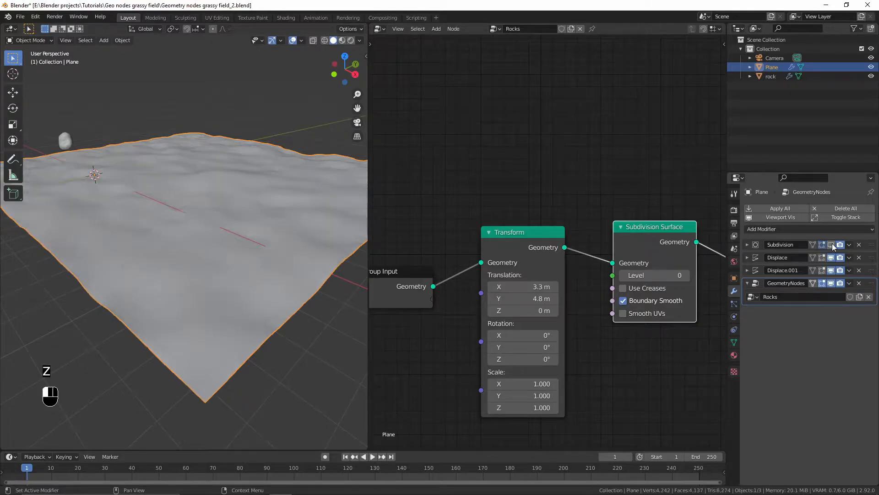
middle_click_drag(257, 266, 254, 279)
left_click(687, 276)
scroll(180, 285, "down", 2)
mouse_move(180, 285)
middle_mouse_down()
mouse_move(177, 307)
mouse_move(176, 283)
middle_mouse_up()
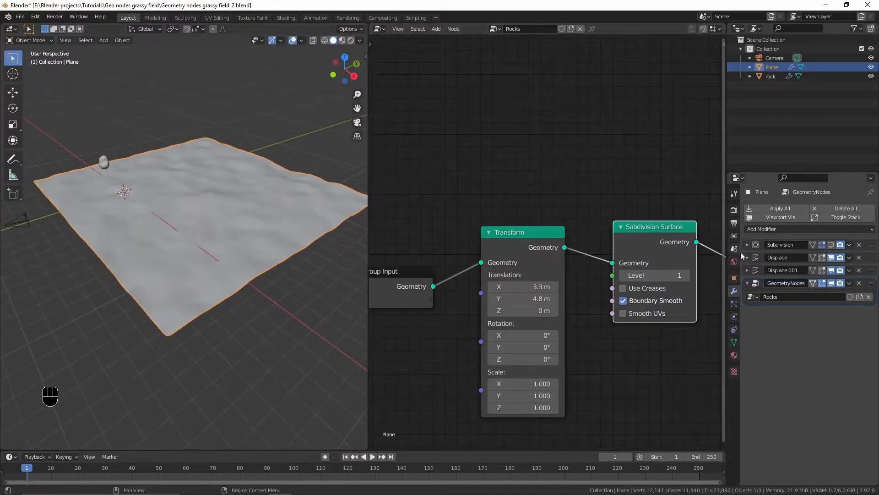
scroll(614, 257, "down", 4)
middle_click_drag(643, 236, 583, 225)
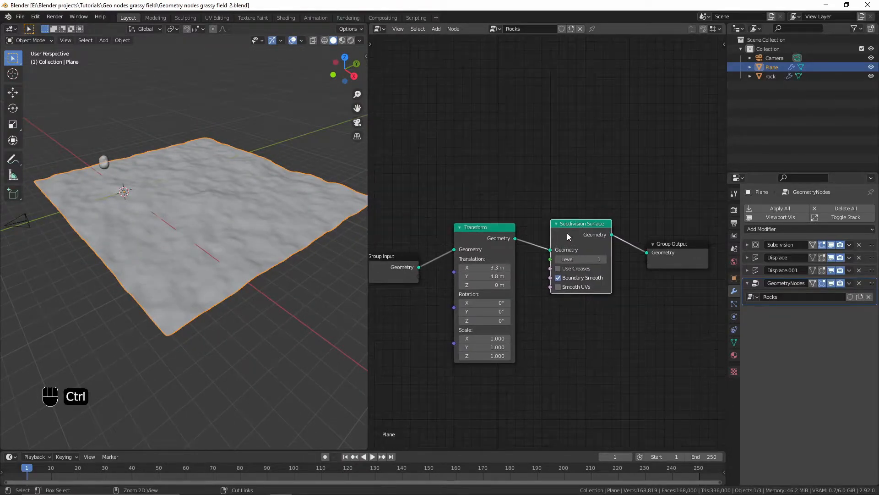
Remove the Subdivision Surface and Transform nodes while keeping Group Input linked to Group Output
key("ctrl+x")
left_click(483, 234)
key("ctrl+x")
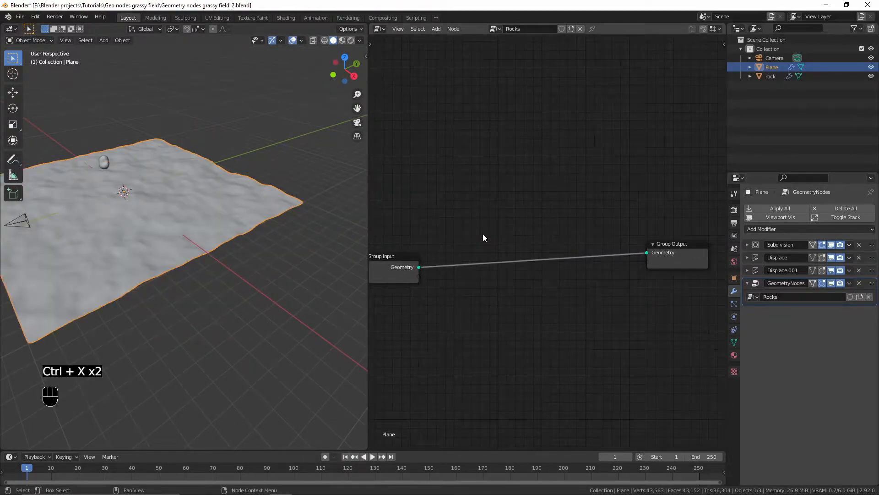
scroll(238, 232, "down", 1)
middle_click_drag(205, 239, 235, 259, "shift")
middle_click_drag(178, 257, 185, 243)
scroll(185, 243, "up", 1)
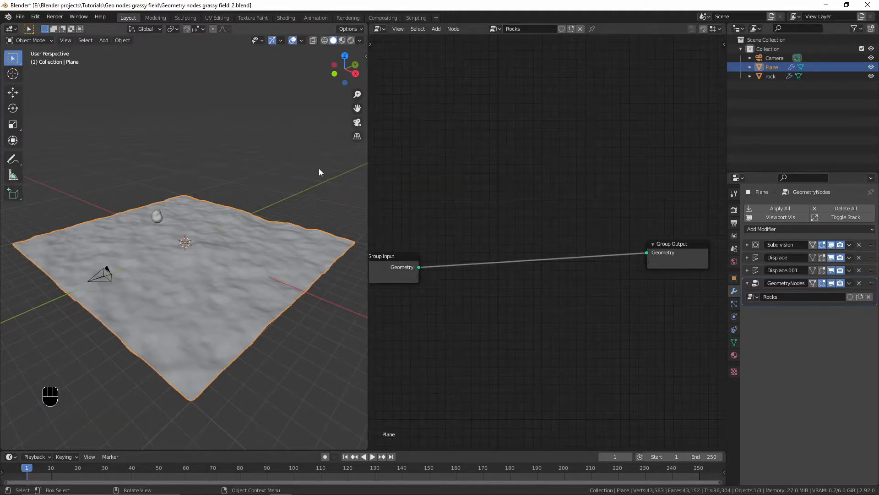
Insert a Point Distribute node between Group Input and Group Output and tidy the node spacing
key("shift+a")
mouse_move(477, 199)
mouse_move(484, 180)
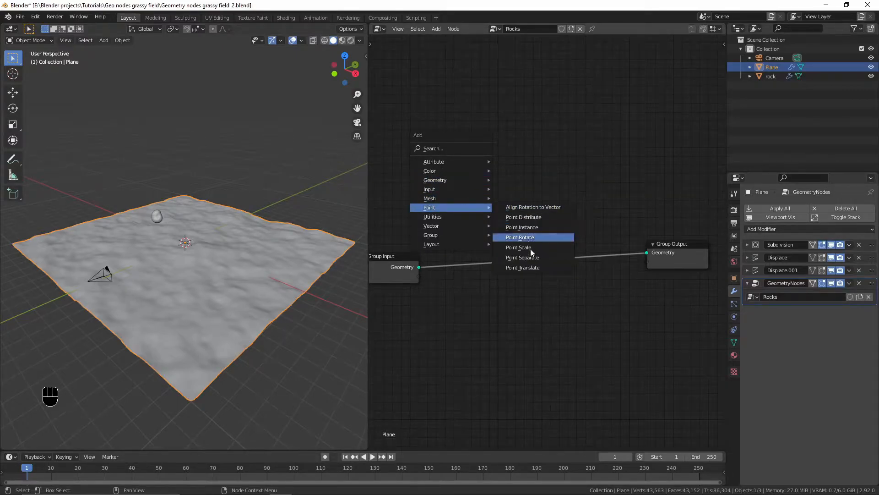
left_click(531, 218)
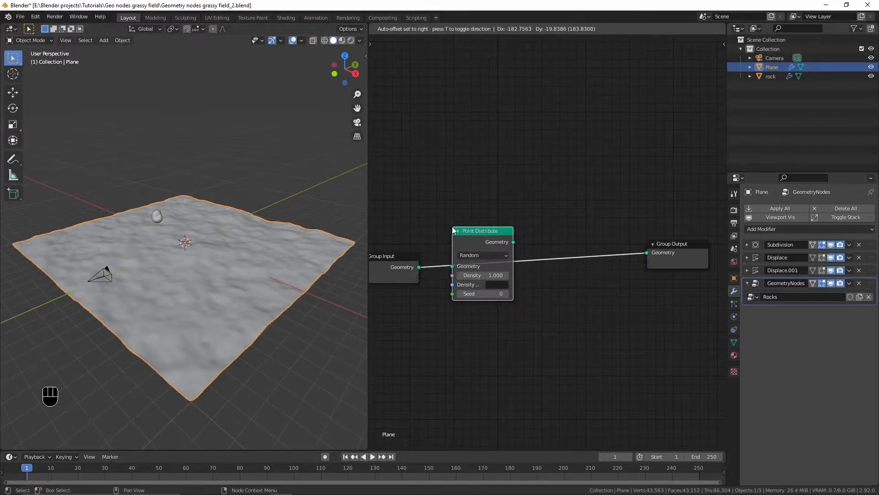
left_click(454, 228)
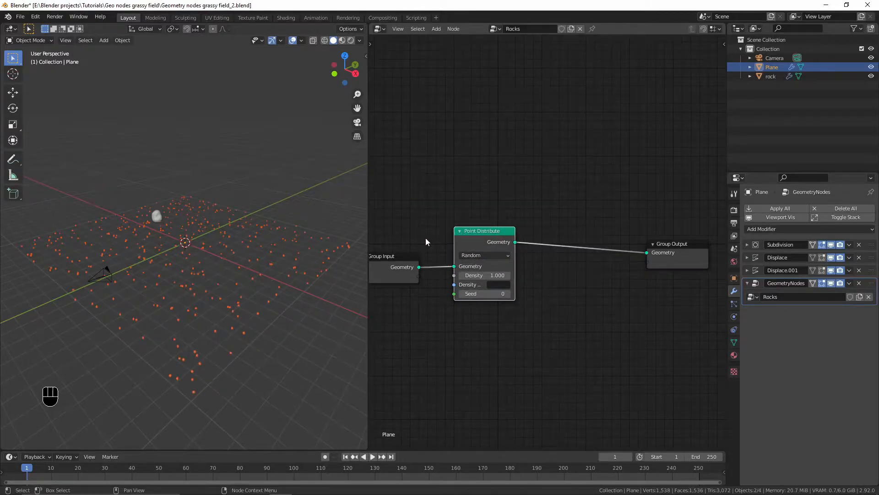
middle_click_drag(244, 346, 248, 278, "shift")
scroll(241, 258, "down", 5)
middle_click_drag(462, 277, 488, 279)
left_click_drag(432, 272, 419, 274)
left_click_drag(506, 246, 502, 244)
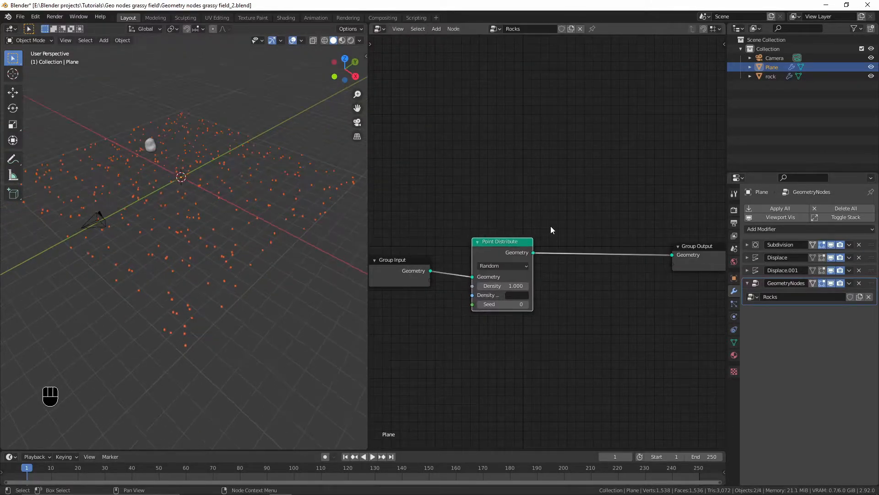
Insert a Join Geometry node after Point Distribute and connect Group Input's Geometry to it as well
key("shift+a")
mouse_move(519, 236)
mouse_move(521, 200)
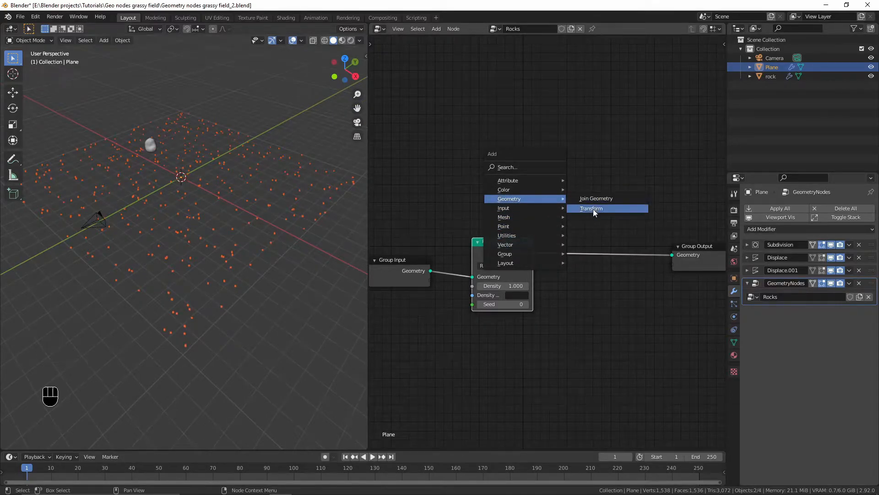
left_click(595, 197)
left_click(605, 250)
left_click_drag(431, 271, 575, 274)
middle_click_drag(448, 277, 458, 317)
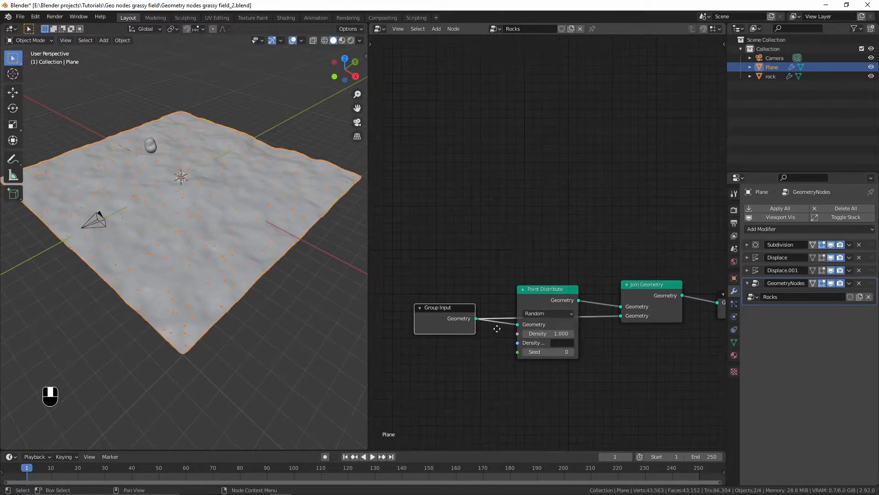
Spread out the node layout, with Group Input below and Point Distribute above the direct terrain link
left_click_drag(457, 314, 387, 428)
scroll(504, 330, "down", 3)
middle_click_drag(509, 325, 474, 277)
left_click_drag(494, 261, 426, 207)
middle_click_drag(424, 243, 483, 236)
left_click_drag(447, 331, 382, 329)
Set the Point Distribute node's Density Max to 5.1
scroll(257, 233, "up", 6)
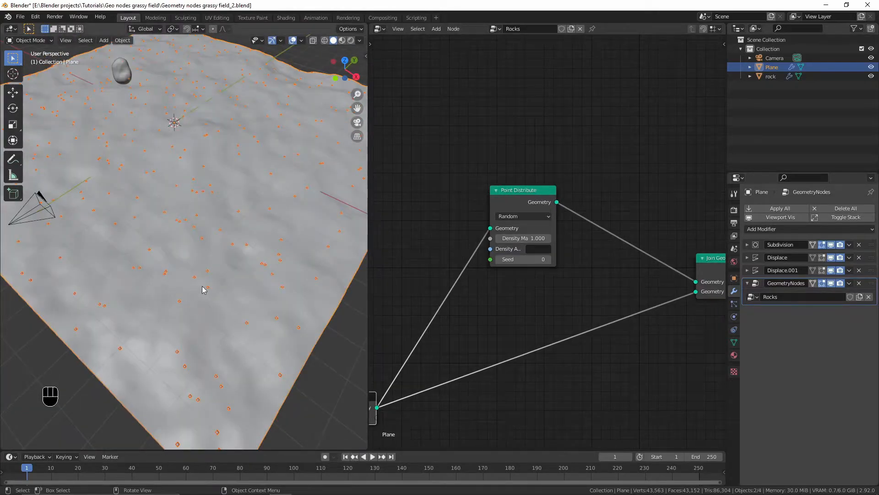
scroll(545, 242, "up", 2)
left_click_drag(535, 239, 527, 238)
scroll(565, 290, "down", 2)
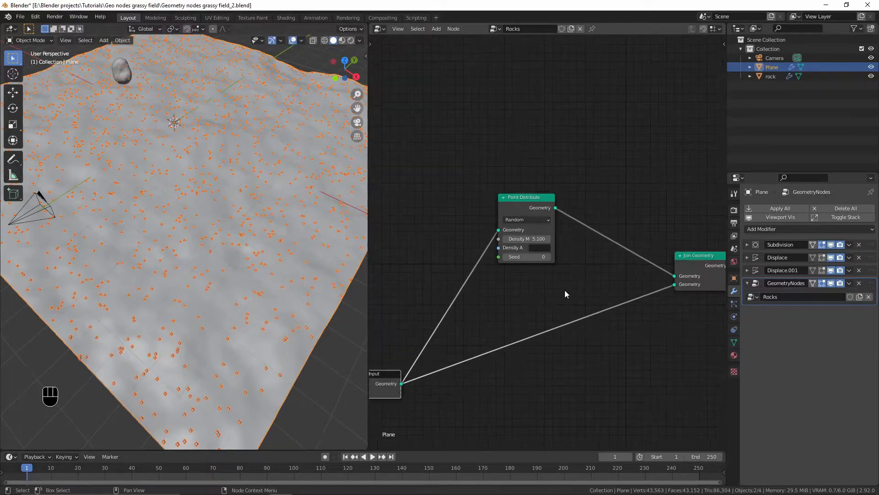
scroll(209, 248, "down", 3)
middle_click_drag(209, 247, 148, 188, "shift")
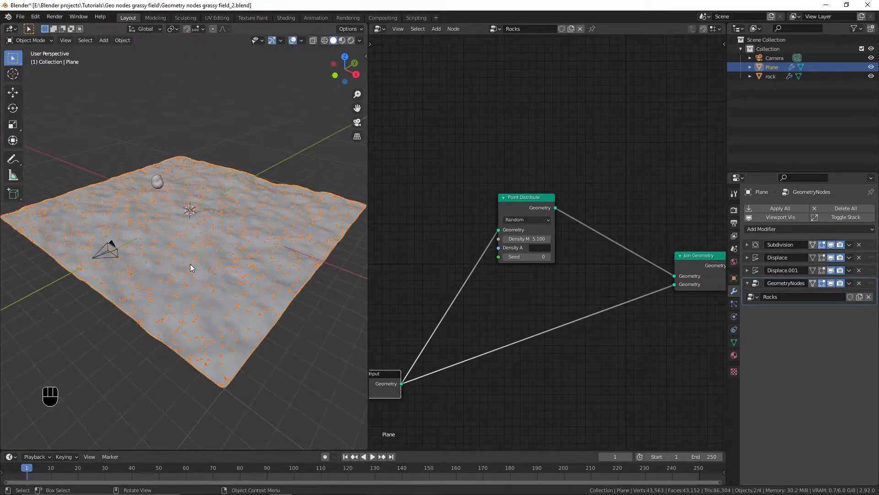
Insert a Point Instance node between Point Distribute and Join Geometry
scroll(513, 296, "down", 2)
key("shift+a")
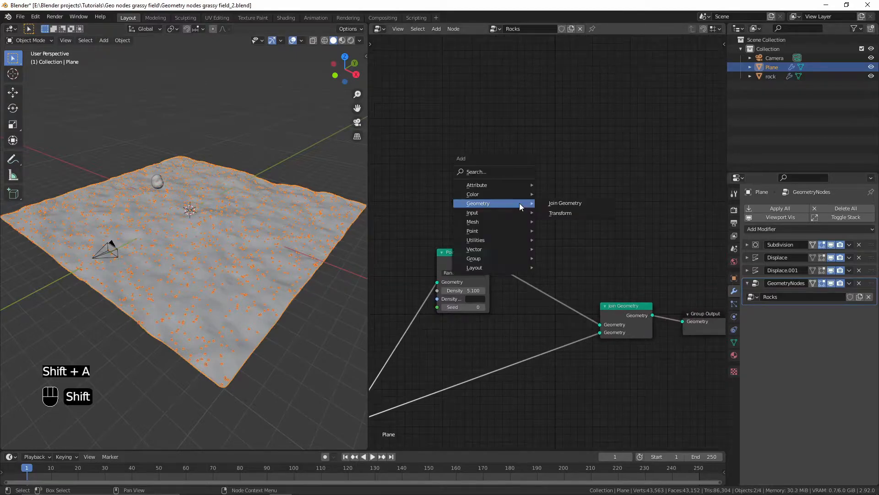
left_click(493, 171)
type("poin")
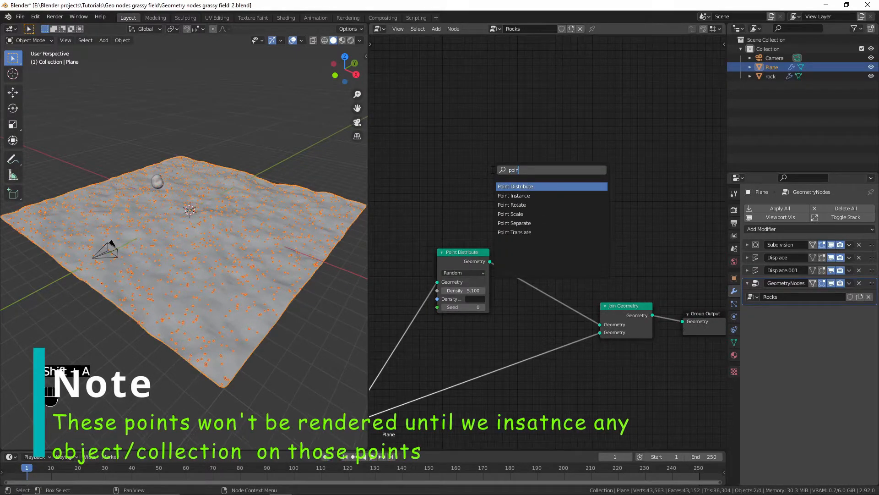
type("t")
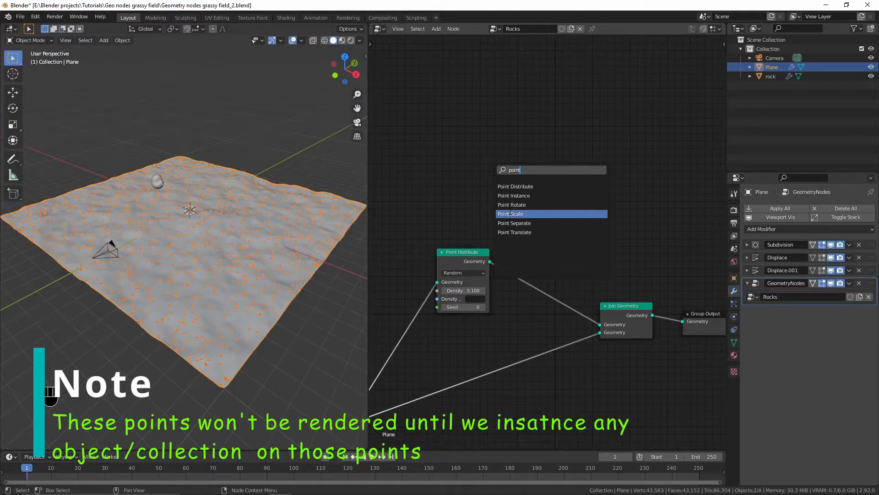
left_click(525, 195)
left_click(554, 285)
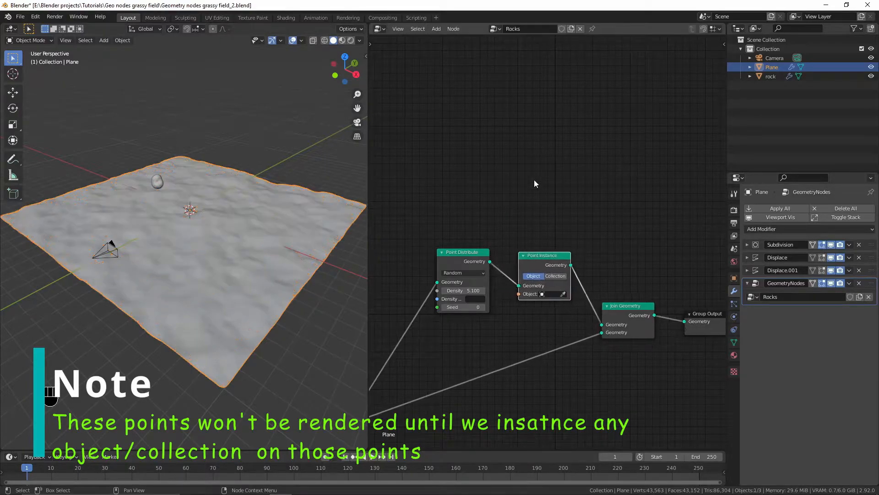
key("shift+a")
mouse_move(482, 217)
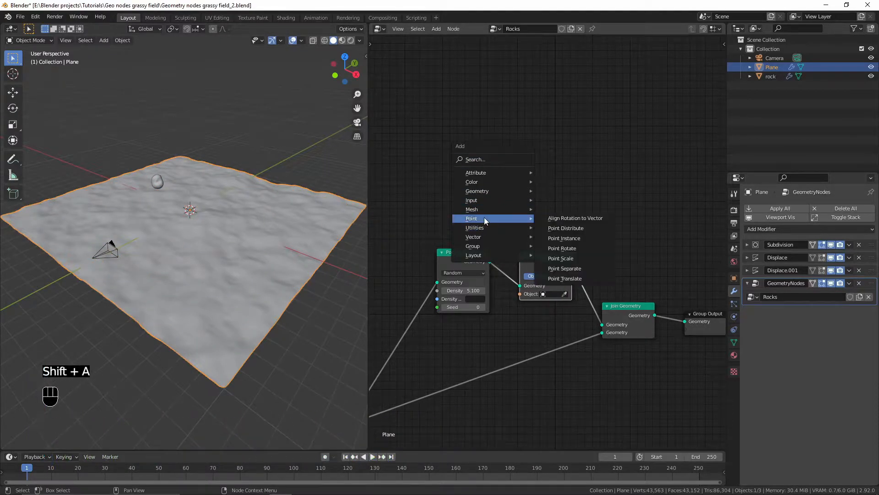
left_click(567, 236)
right_click(544, 178)
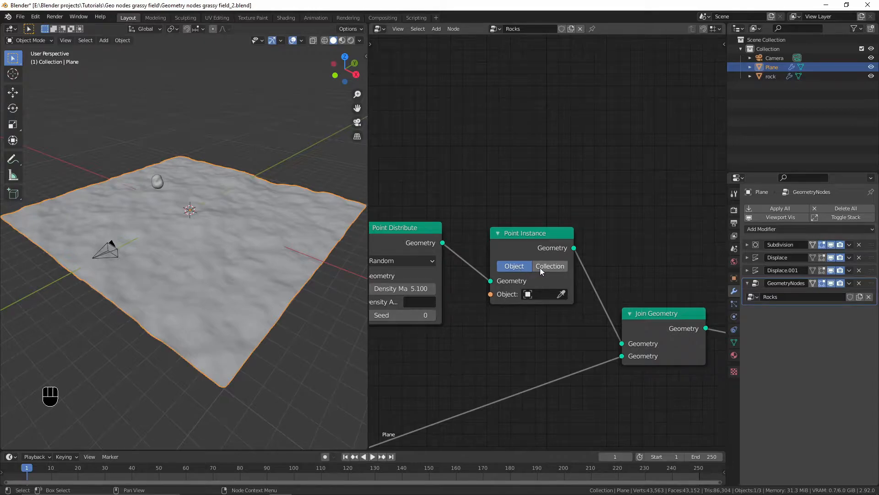
Set the Point Instance node's object to the rock by sampling it in the scene
scroll(548, 261, "up", 1)
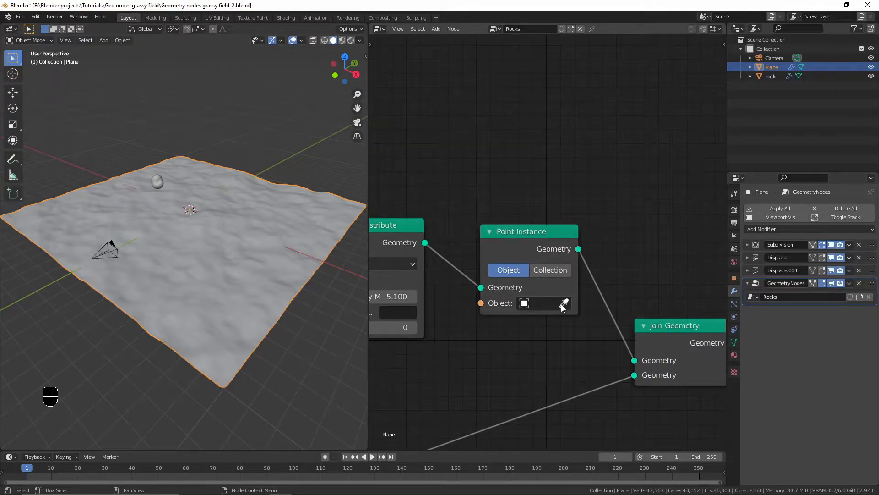
left_click(565, 304)
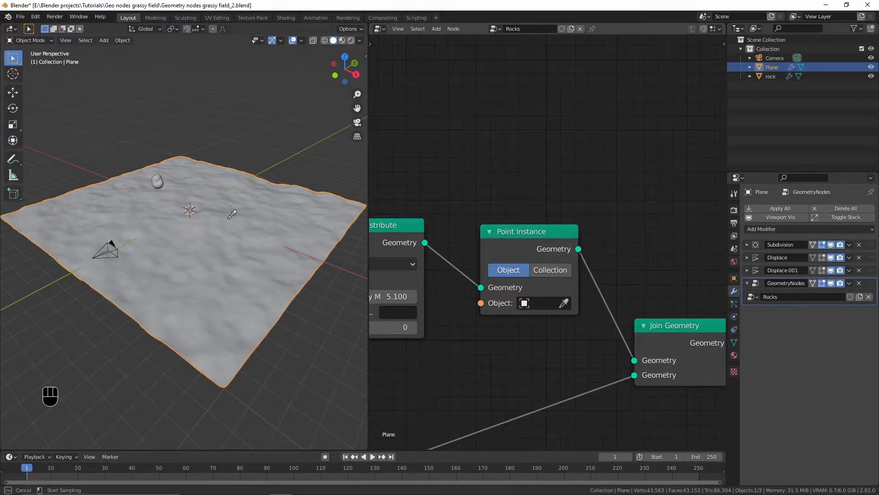
left_click(159, 180)
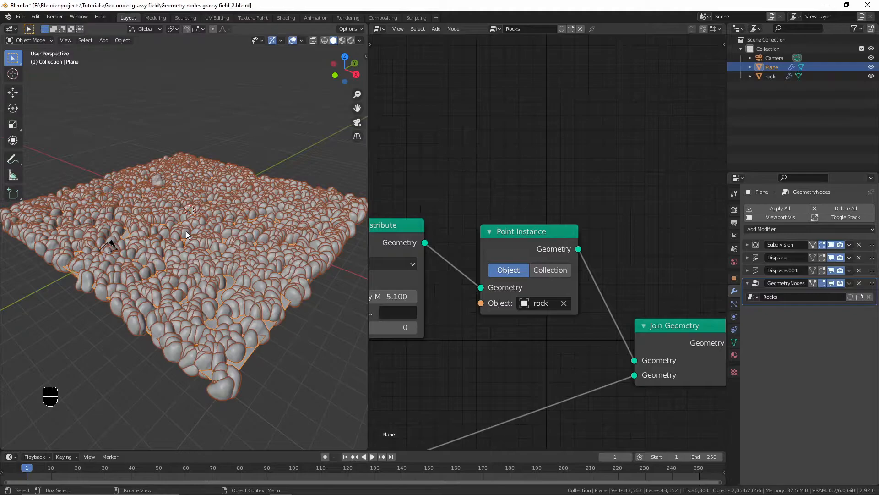
middle_click_drag(187, 246, 232, 303)
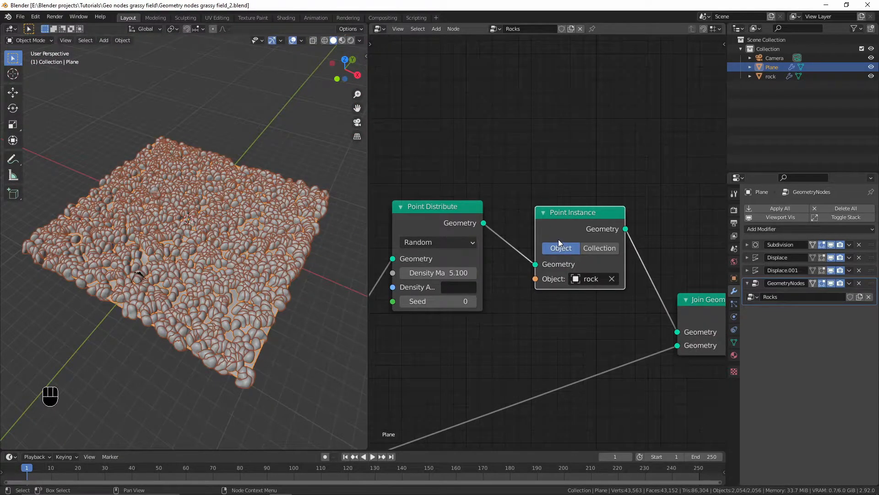
Reroute Group Input's Geometry directly into Point Instance, bypassing Point Distribute, and move Point Distribute aside
middle_click_drag(404, 257, 413, 255)
left_click_drag(402, 257, 544, 262)
left_click_drag(452, 224, 438, 199)
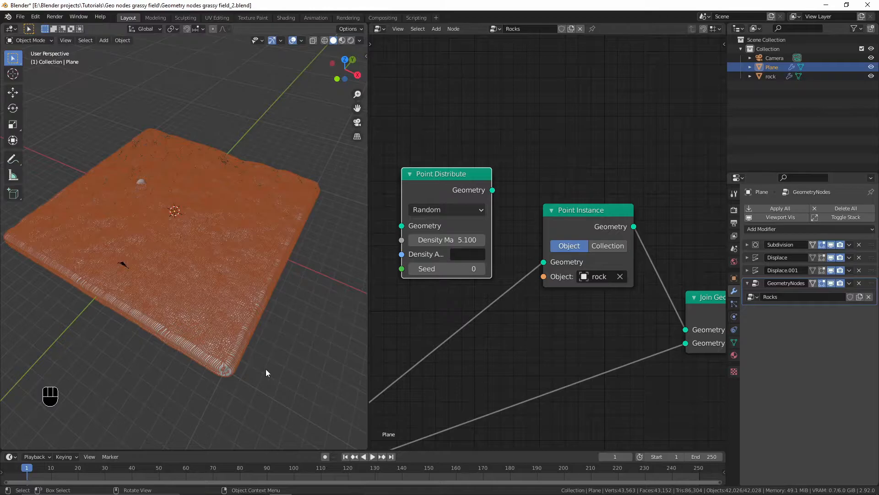
scroll(246, 385, "up", 2)
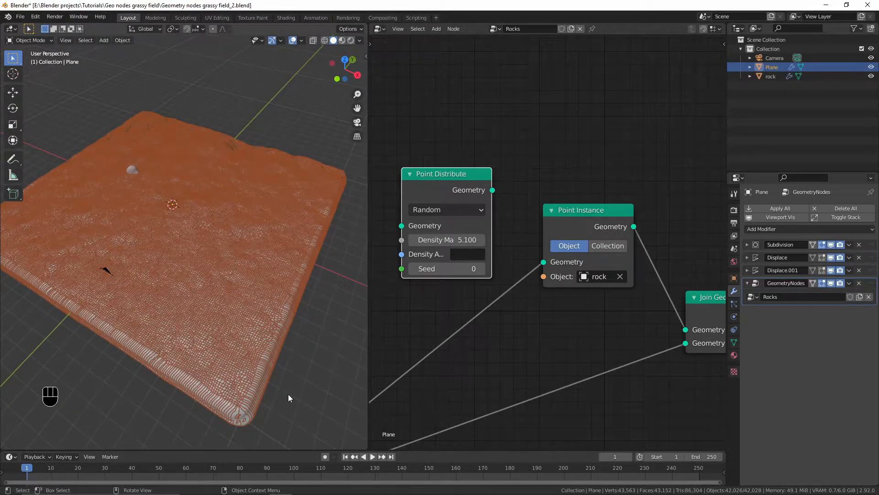
Hide the Subdivision modifier in the viewport to compare the rock instances on fewer vertices, and show it again
scroll(288, 394, "down", 2)
key("Tab")
key("Tab")
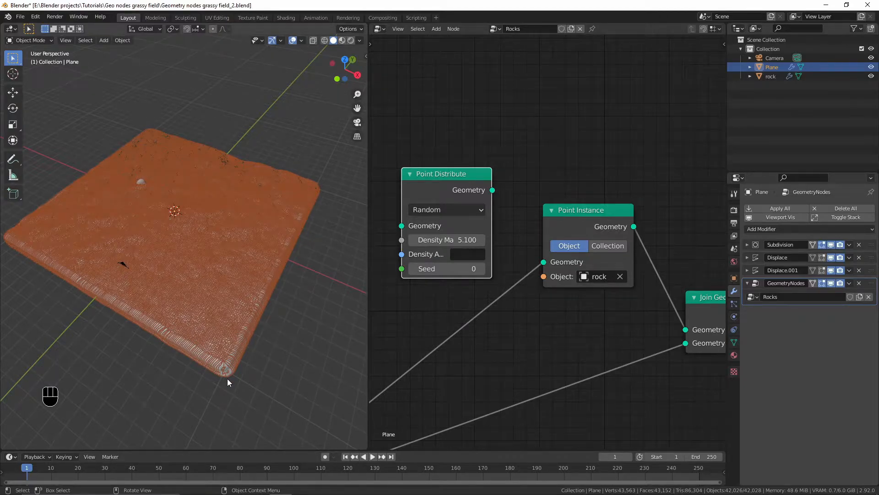
left_click(832, 244)
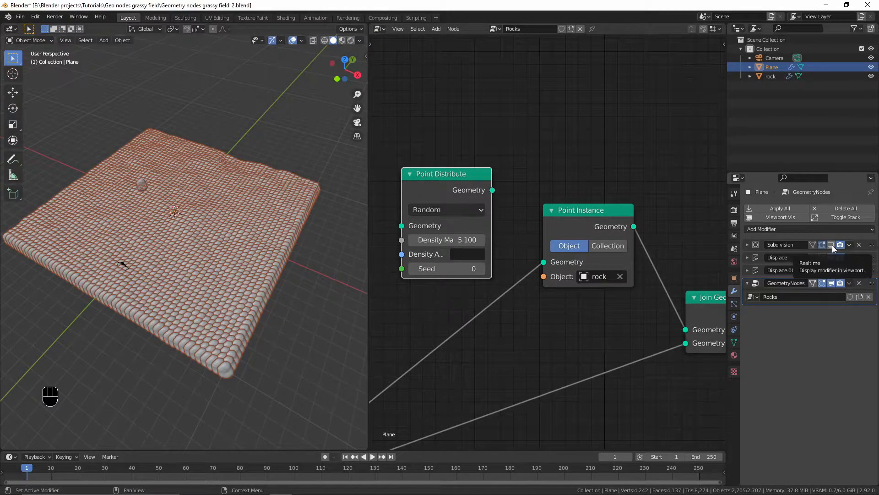
left_click(831, 246)
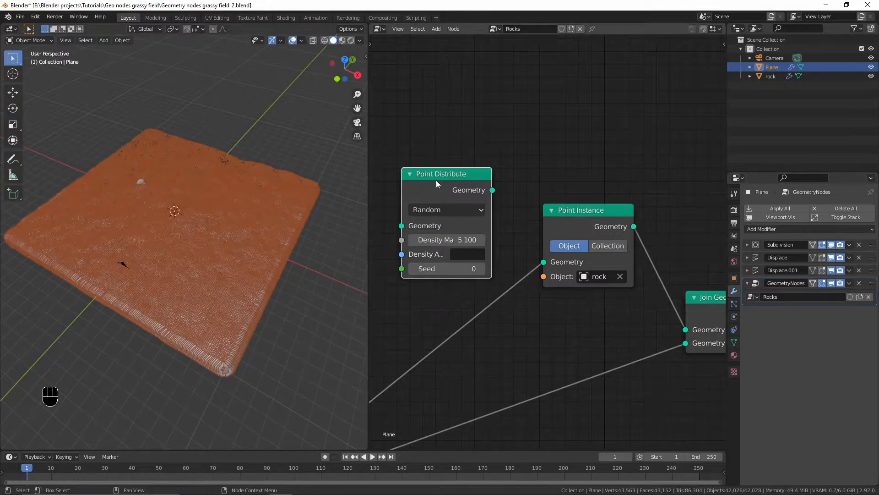
Reinsert the Point Distribute node between Group Input and Point Instance, and inspect the scattered rocks up close
left_click_drag(436, 180, 448, 254)
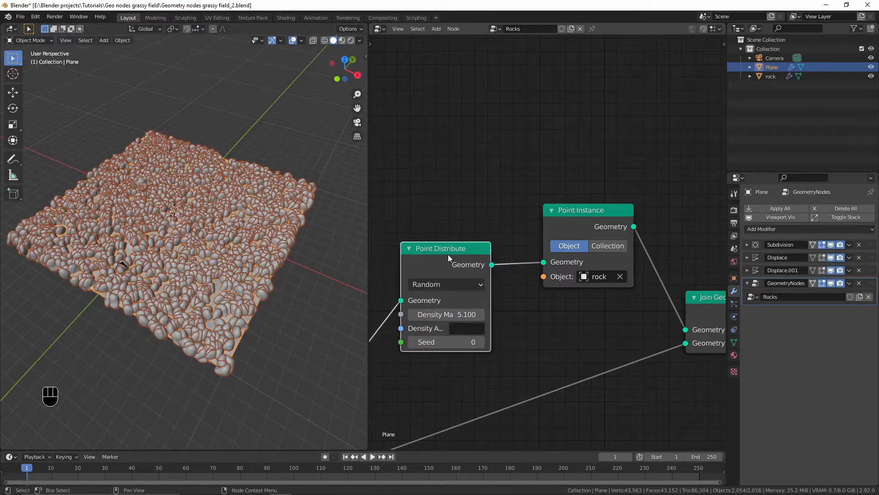
scroll(193, 256, "up", 5)
mouse_move(193, 256)
middle_mouse_down()
mouse_move(207, 254)
mouse_move(200, 270)
mouse_move(202, 235)
mouse_move(207, 246)
middle_mouse_up()
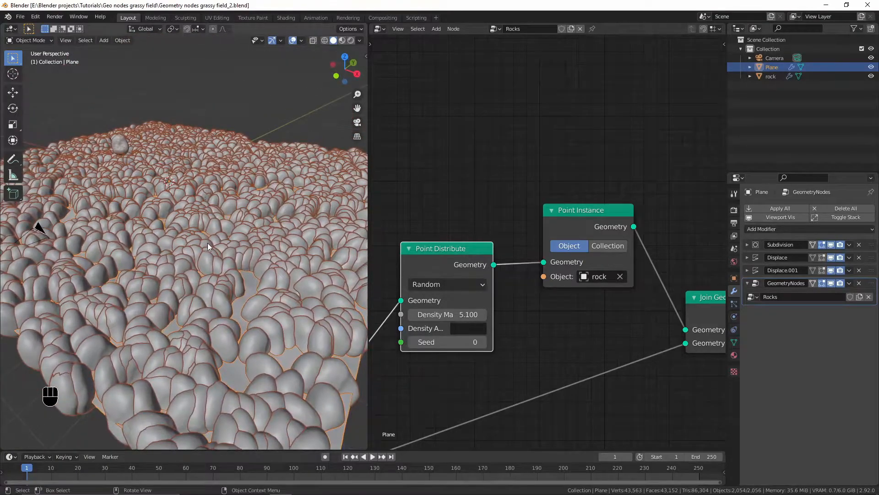
scroll(209, 248, "down", 10)
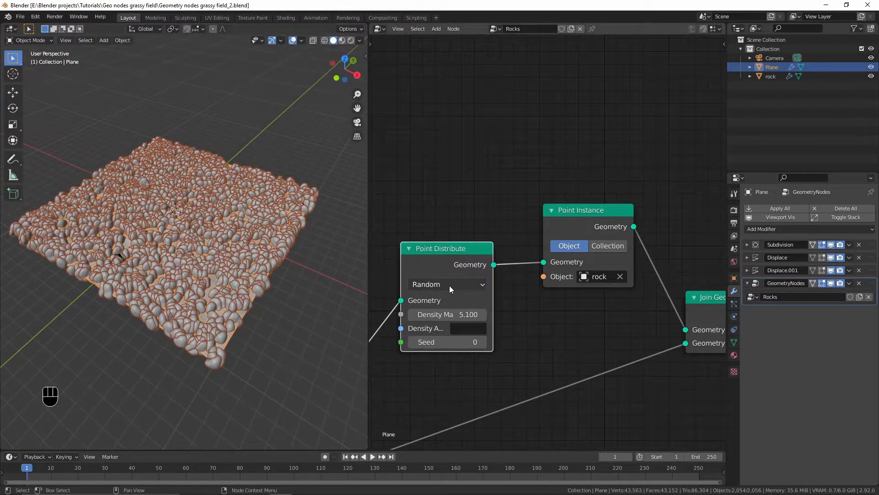
Switch Point Distribute to the Poisson Disk method and set Distance Min to 0.53
left_click(449, 285)
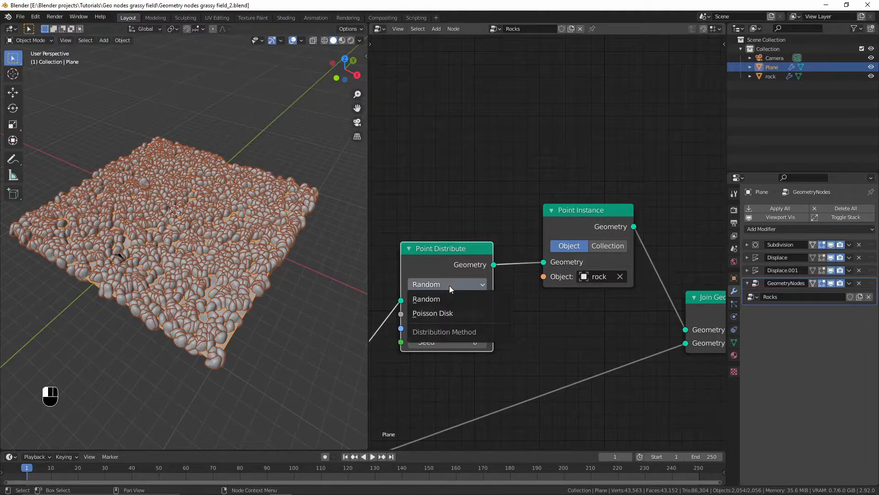
left_click(446, 313)
left_click_drag(401, 277, 383, 277)
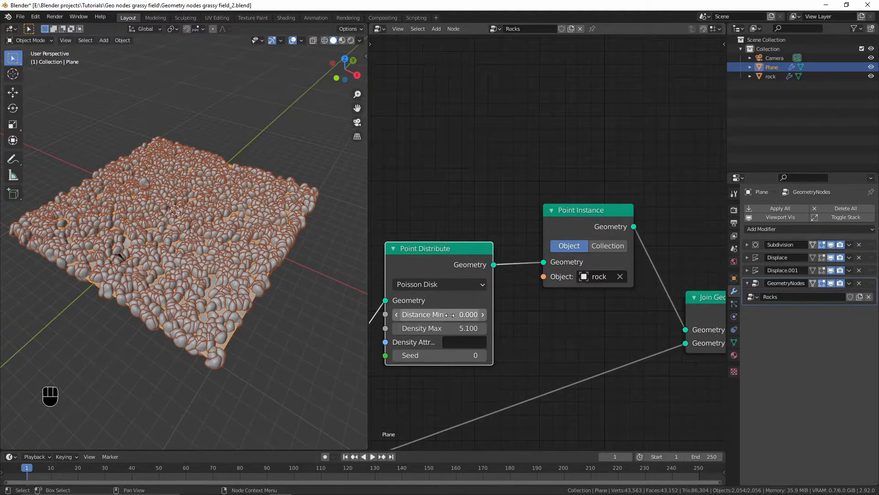
left_click_drag(437, 314, 463, 315, "shift")
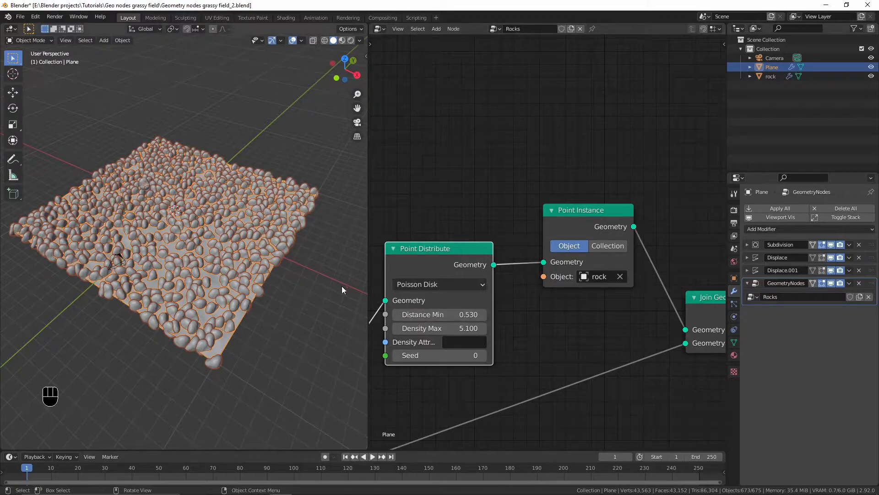
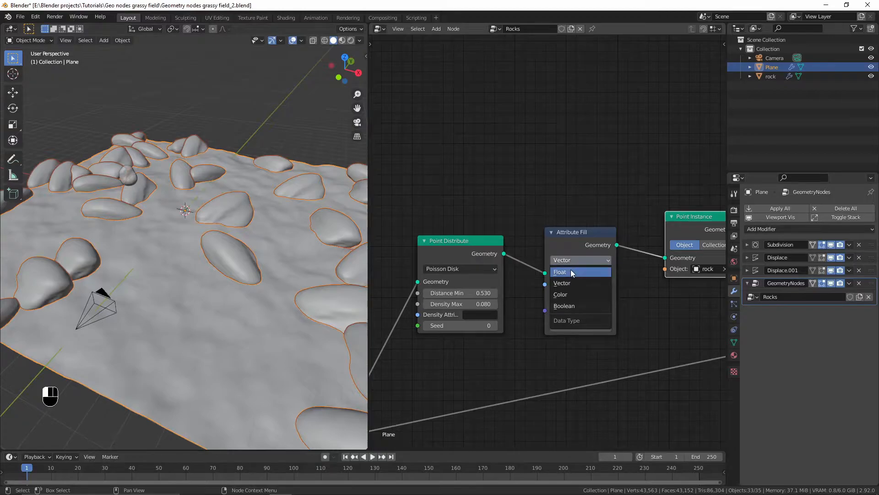
Set the Attribute Fill node's data type to Float
left_click(570, 272)
scroll(710, 156, "up", 1)
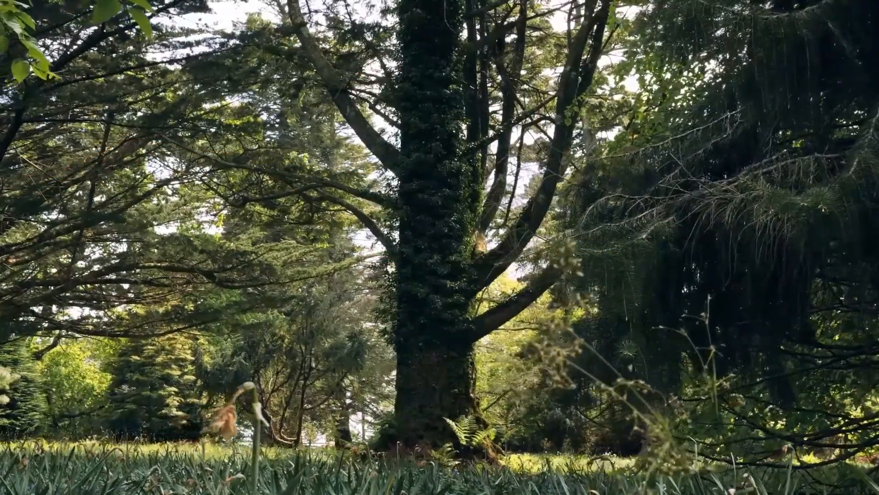
Insert an Attribute Randomize node between Attribute Fill and Point Instance
scroll(540, 197, "down", 3)
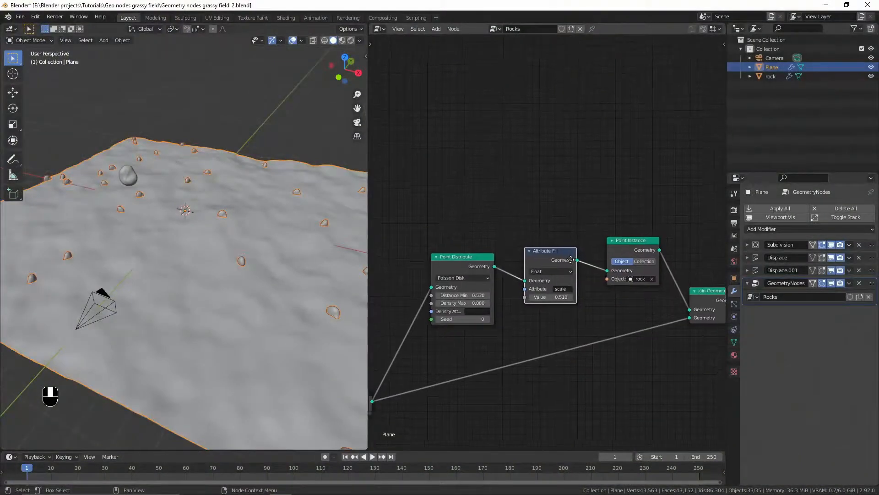
key("shift+a")
type("attr")
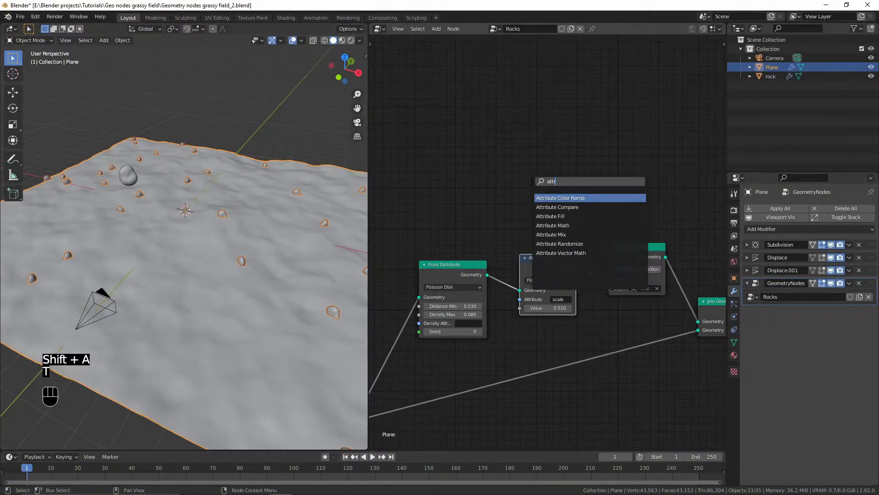
left_click(579, 244)
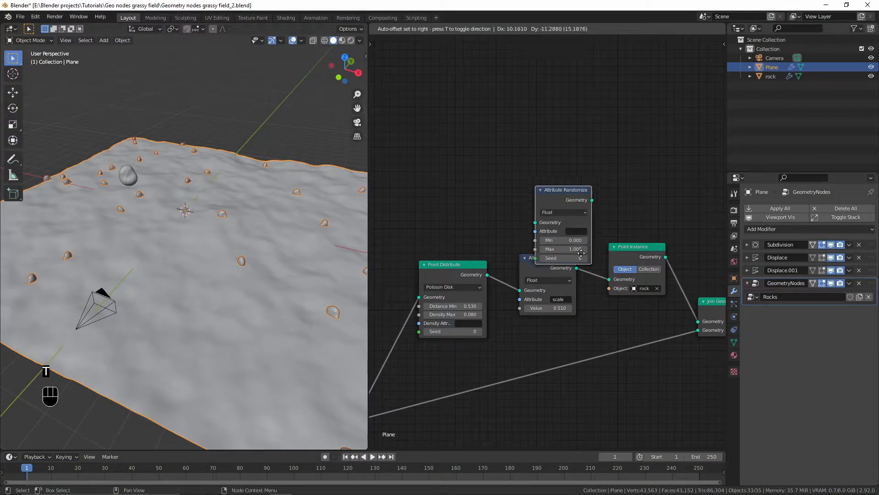
left_click(615, 292)
middle_click_drag(651, 279, 542, 260)
scroll(537, 259, "up", 2)
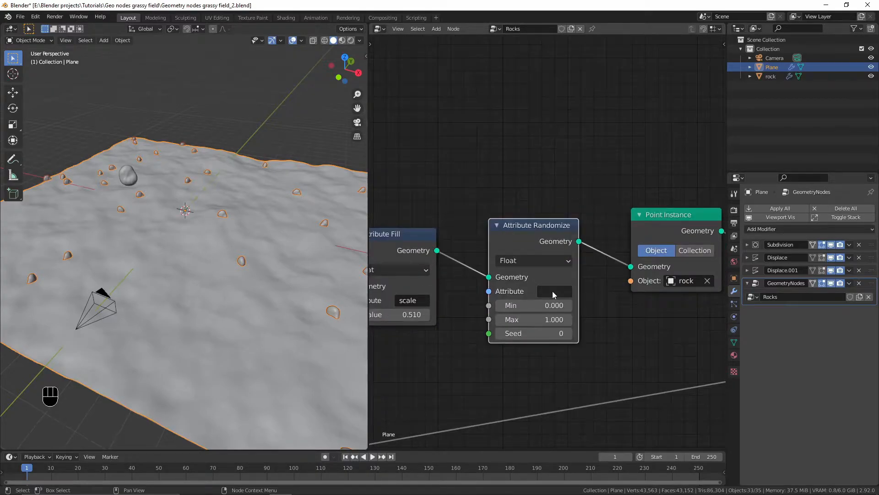
Have Attribute Randomize vary the scale attribute with Min 0.19 and Max 0.54
left_click(552, 291)
type("scale")
key("Return")
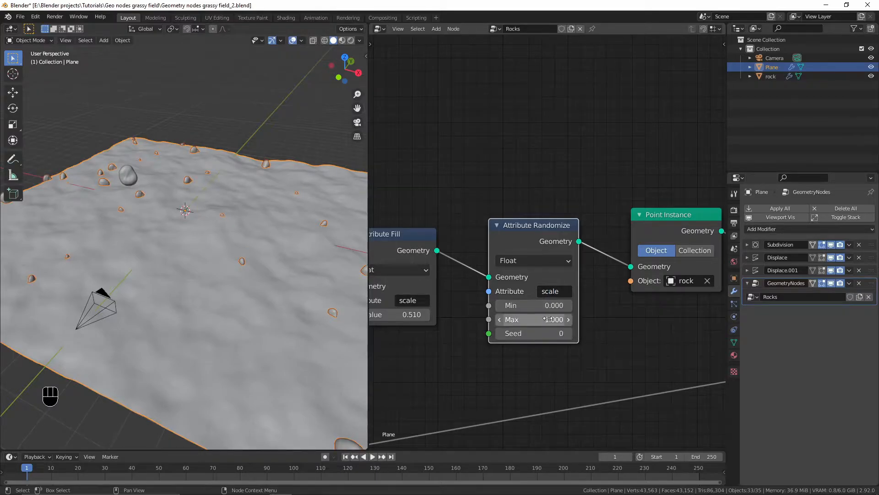
left_click_drag(530, 306, 538, 306, "shift")
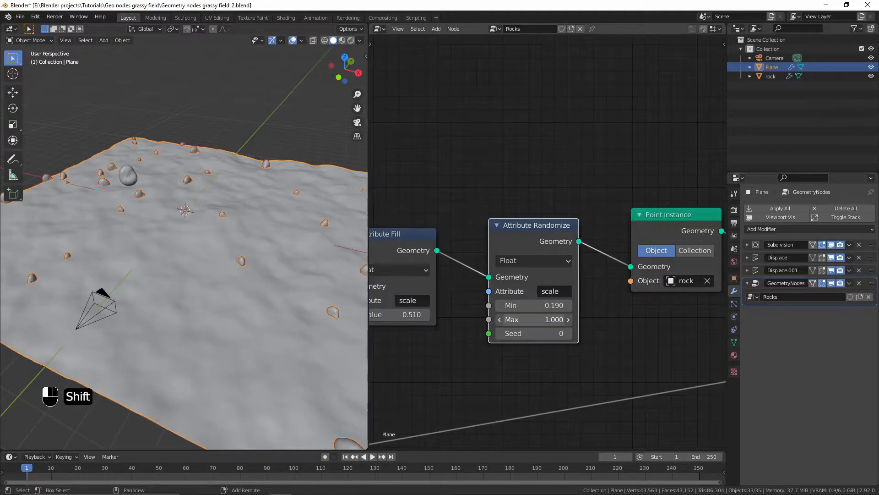
left_click_drag(531, 319, 520, 319, "shift")
middle_click_drag(210, 270, 245, 270)
middle_click_drag(245, 270, 243, 275)
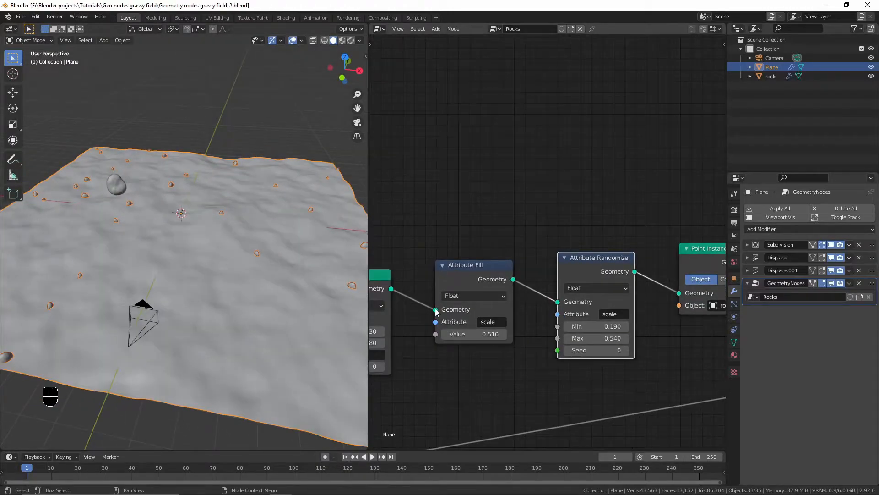
Try linking Point Distribute directly to Attribute Randomize, and restore Attribute Fill between them
left_click_drag(436, 310, 558, 302)
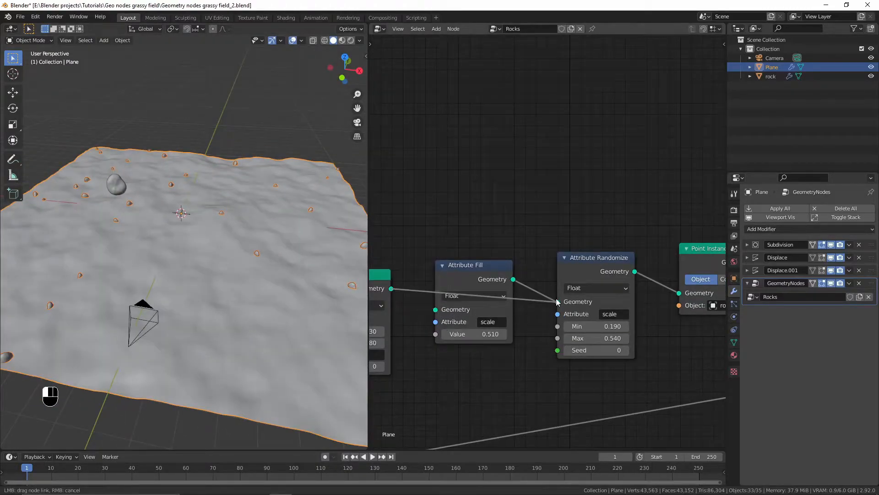
mouse_move(496, 287)
left_mouse_down()
mouse_move(496, 224)
mouse_move(445, 284)
mouse_move(496, 287)
left_mouse_up()
scroll(540, 331, "up", 2)
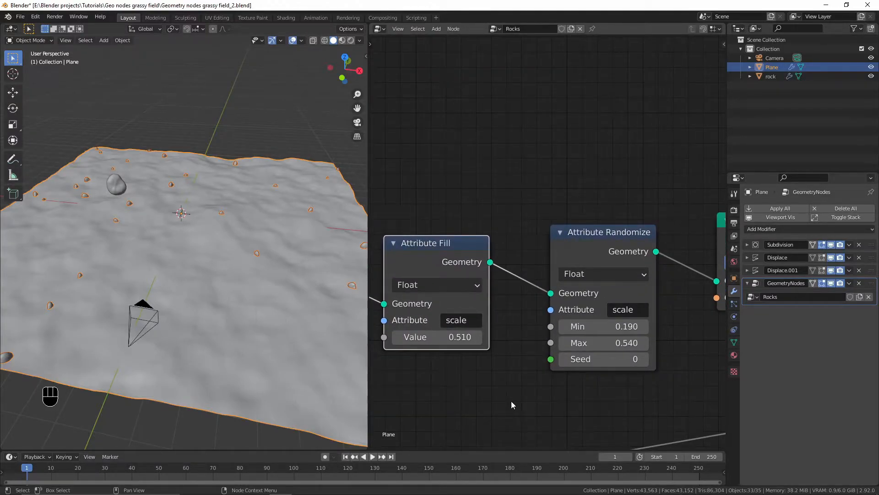
scroll(543, 249, "down", 1)
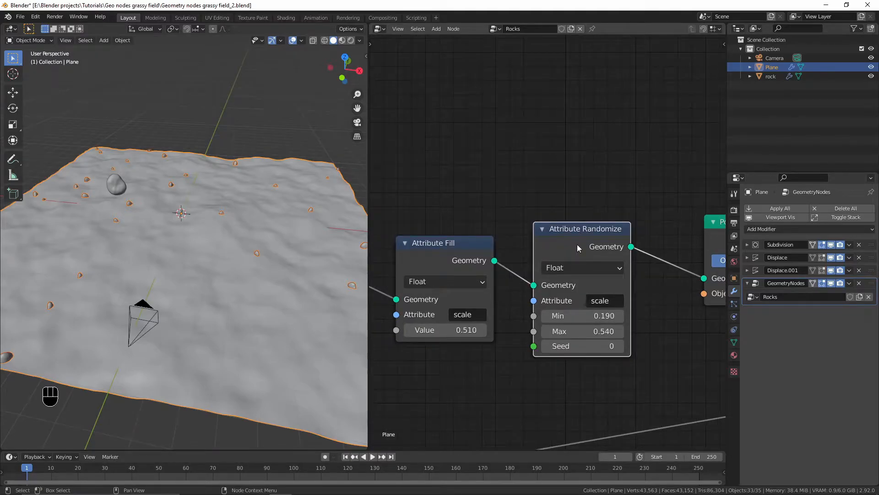
mouse_move(443, 259)
left_mouse_down()
mouse_move(445, 245)
mouse_move(441, 262)
left_mouse_up()
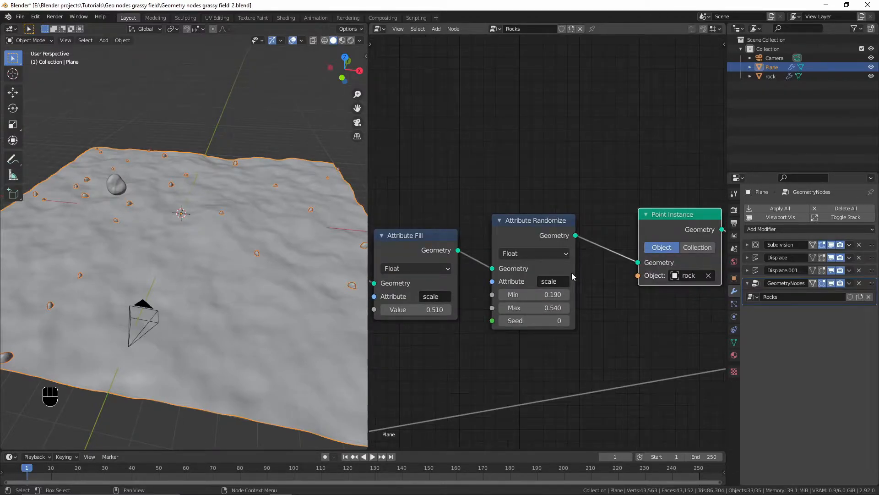
Rename the Attribute Randomize node's attribute as scale2
scroll(561, 281, "up", 2)
left_click(563, 293)
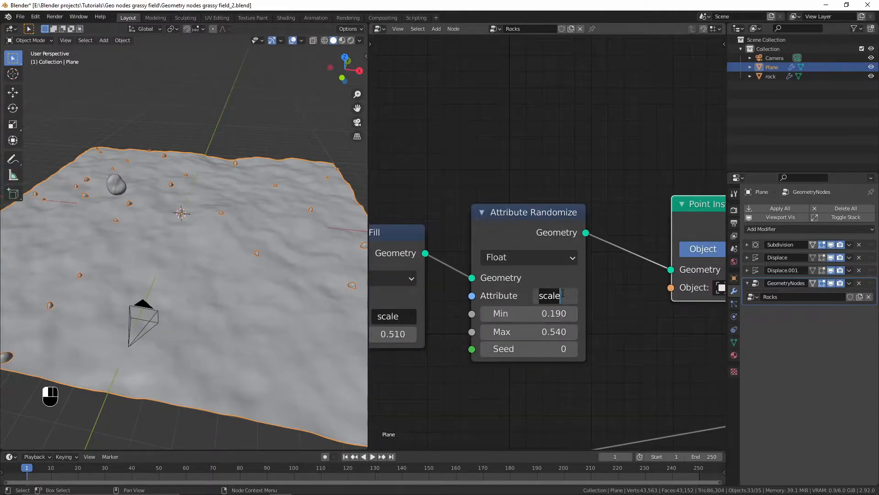
type("2")
key("Return")
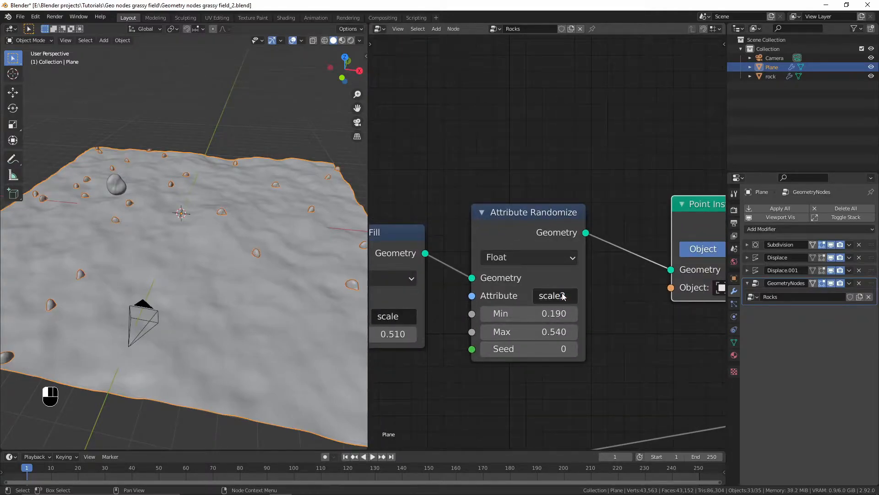
Make room before Point Instance and insert an Attribute Mix node between Attribute Randomize and Point Instance
scroll(587, 298, "down", 3)
middle_click_drag(589, 293, 507, 307)
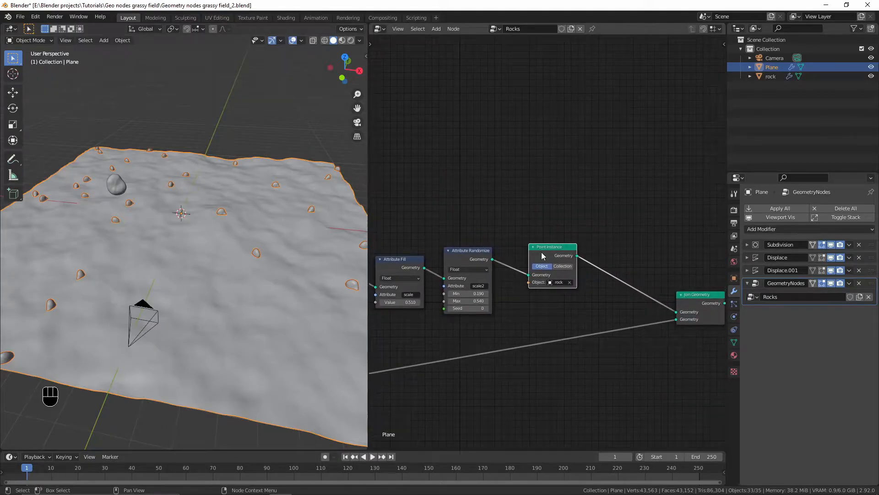
left_click_drag(543, 254, 611, 275)
key("shift+a")
left_click(524, 205)
type("attr")
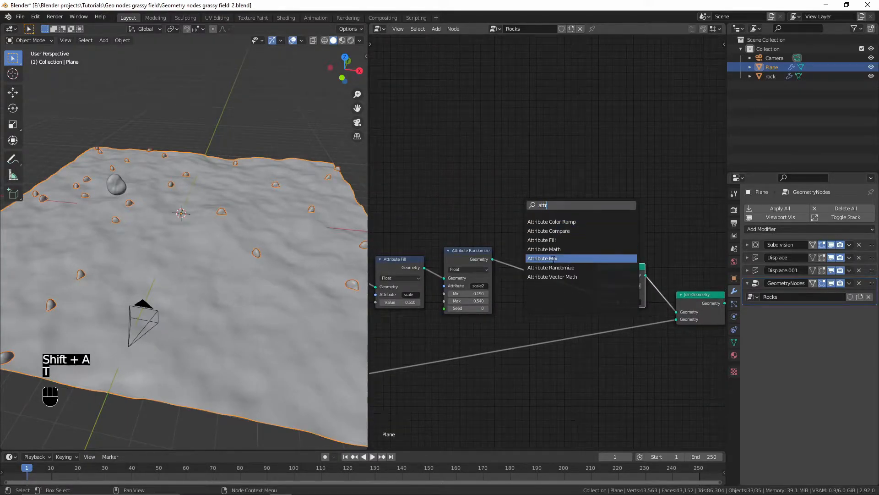
left_click(537, 259)
left_click(538, 286)
Try raising the Attribute Mix node's Factor to 0.683
scroll(536, 266, "up", 6)
middle_click_drag(536, 263, 630, 250)
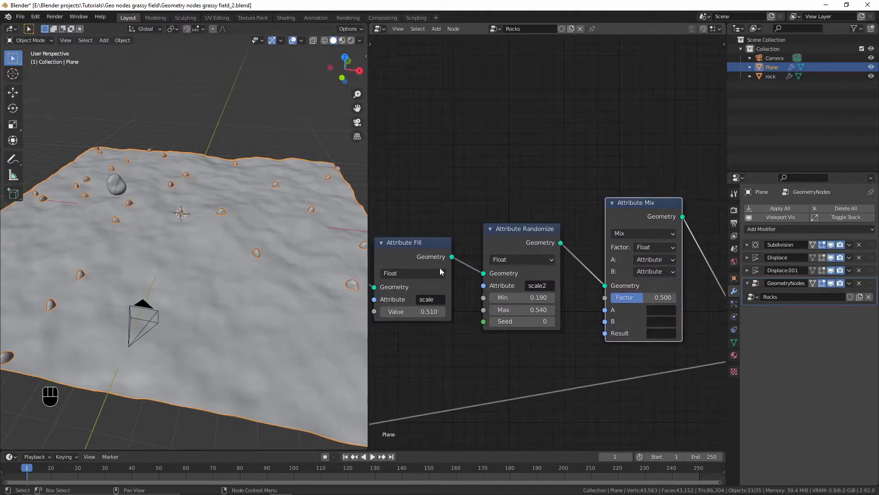
middle_click_drag(525, 295, 462, 282)
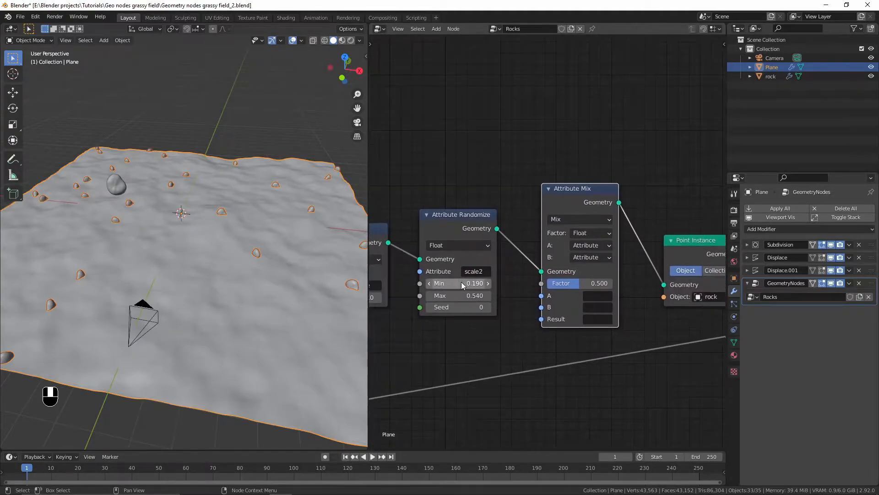
scroll(568, 275, "up", 2)
mouse_move(576, 291)
left_mouse_down()
mouse_move(597, 291)
mouse_move(590, 291)
left_mouse_up()
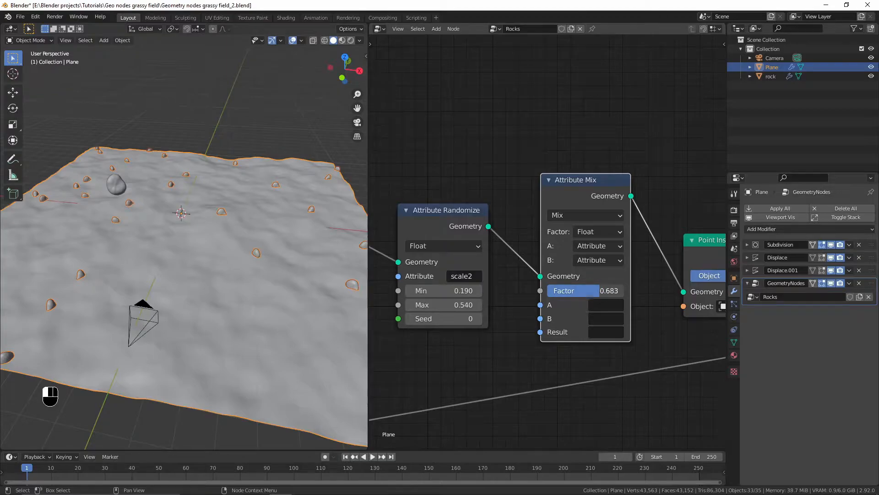
Set the Attribute Mix node's A input to scale and its B input to scale2
left_click(662, 292)
middle_click_drag(600, 309, 658, 278)
type("scale")
key("Return")
left_click(655, 291)
type("s")
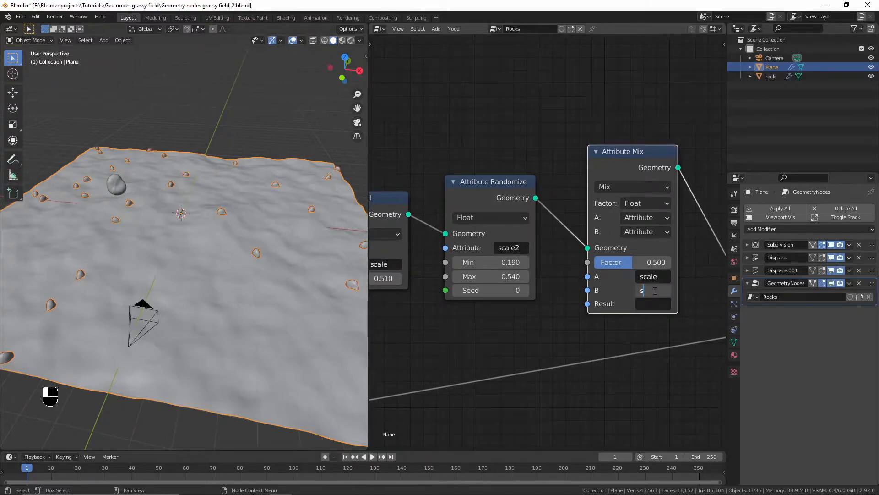
type("cale2")
key("Return")
Set the Attribute Mix node's Result attribute to scale
scroll(598, 307, "up", 1)
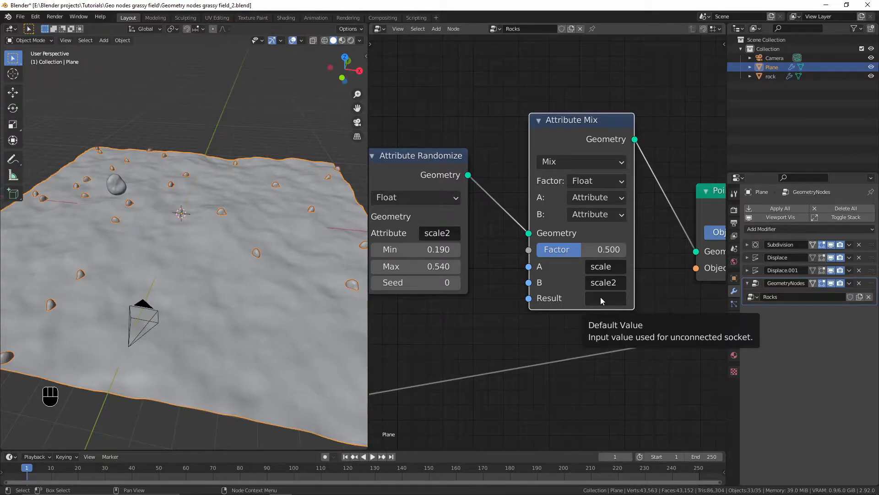
left_click(601, 298)
type("sc")
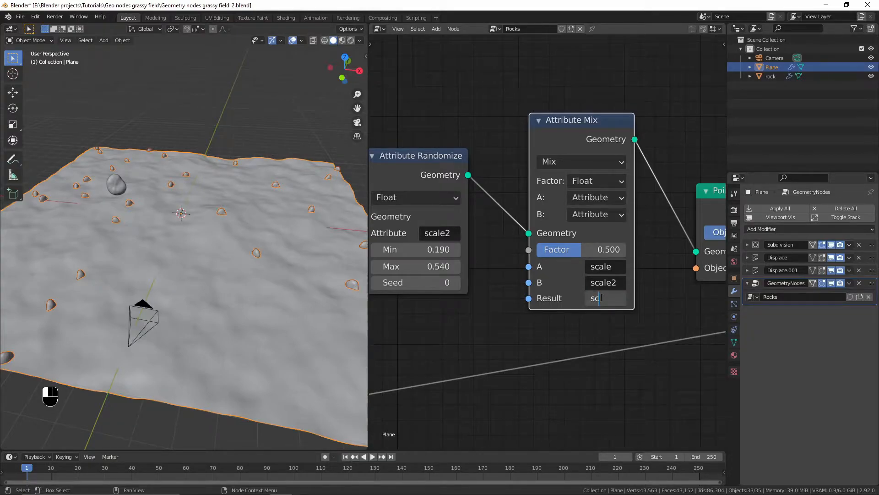
type("alee")
key("BackSpace")
key("Return")
mouse_move(581, 249)
left_mouse_down()
mouse_move(536, 250)
mouse_move(626, 250)
mouse_move(537, 250)
mouse_move(626, 249)
mouse_move(582, 249)
left_mouse_up()
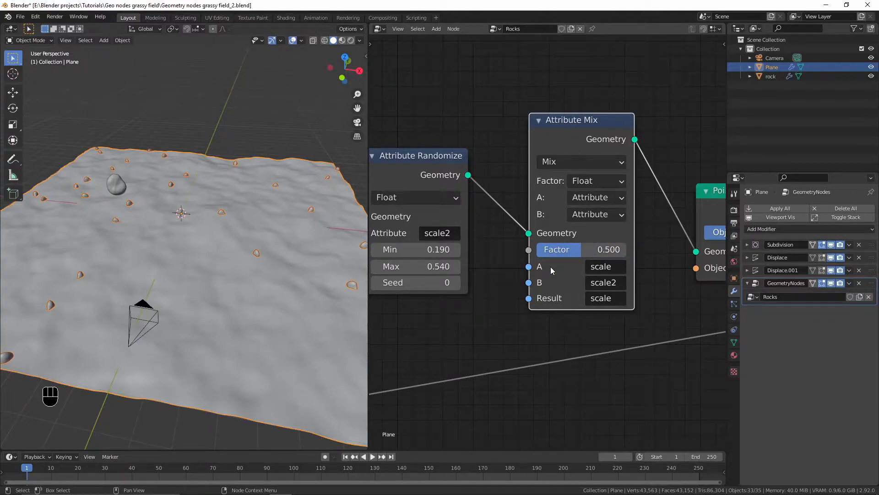
left_click(551, 162)
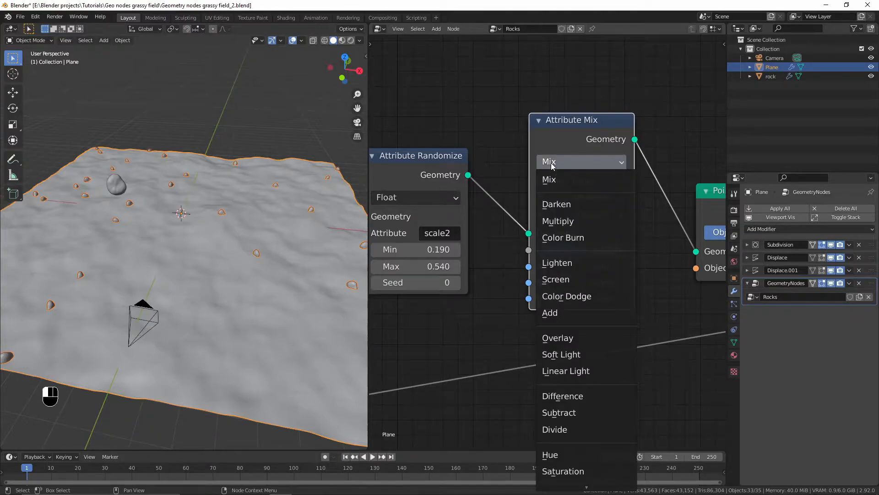
left_click(552, 163)
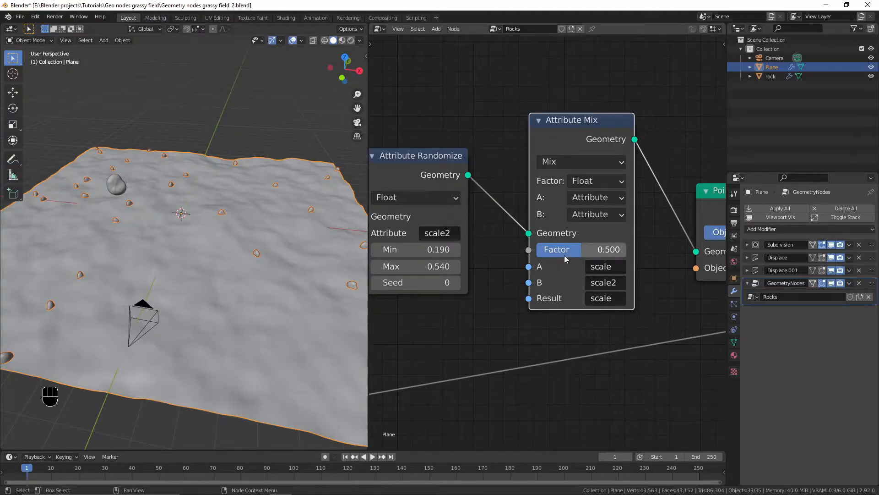
Try the Attribute Mix node's Factor at 0.000 and restore it to 0.500
mouse_move(565, 252)
left_mouse_down()
mouse_move(537, 252)
mouse_move(569, 267)
left_mouse_up()
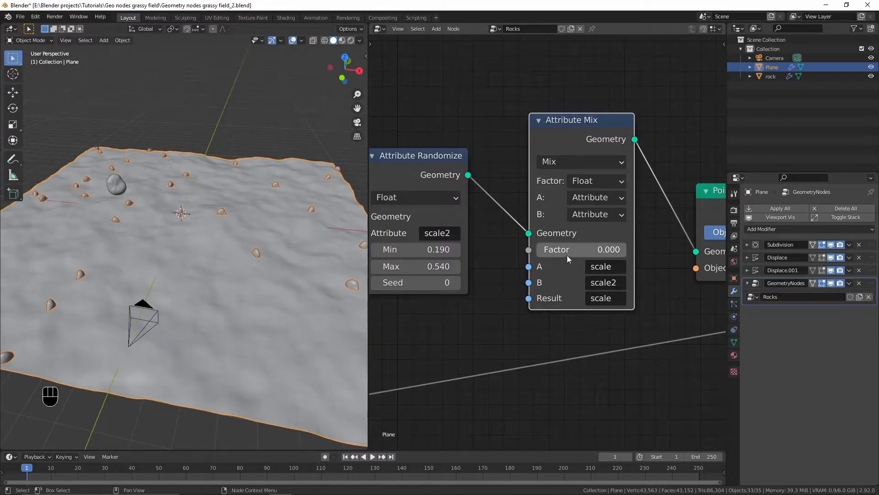
left_click_drag(567, 252, 637, 252)
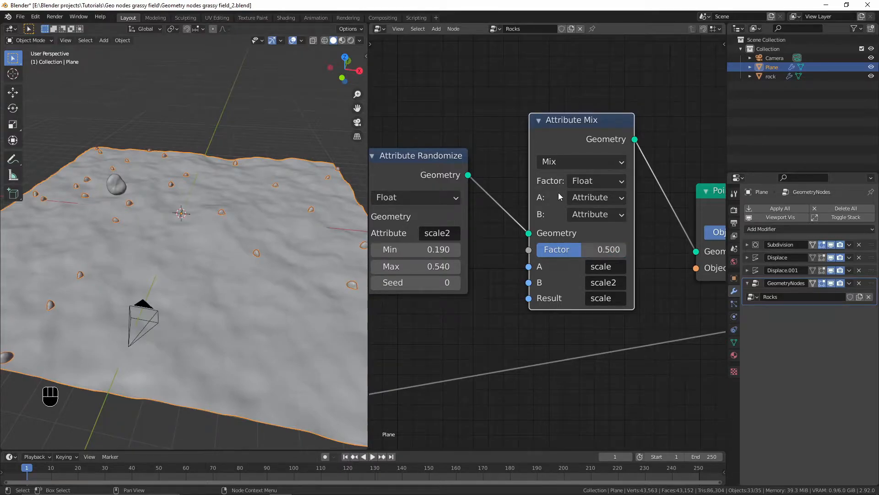
Switch the Attribute Mix node's blend mode to Add and inspect the rock sizes across the terrain
left_click(556, 162)
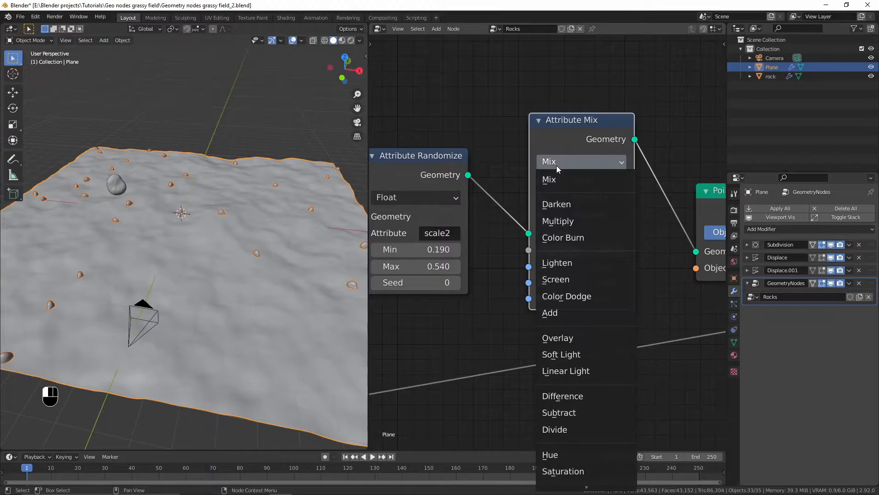
left_click(550, 315)
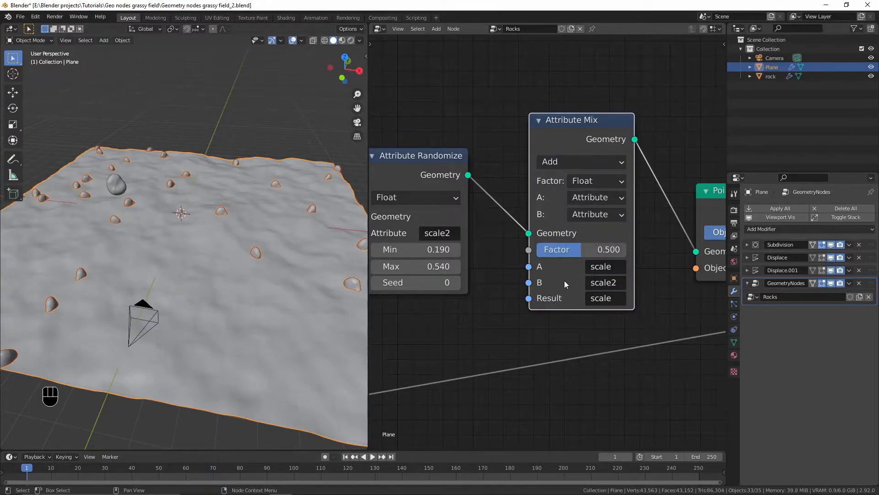
mouse_move(582, 249)
left_mouse_down()
mouse_move(553, 249)
mouse_move(627, 249)
mouse_move(541, 250)
mouse_move(587, 254)
left_mouse_up()
right_click(587, 253)
scroll(138, 316, "down", 3)
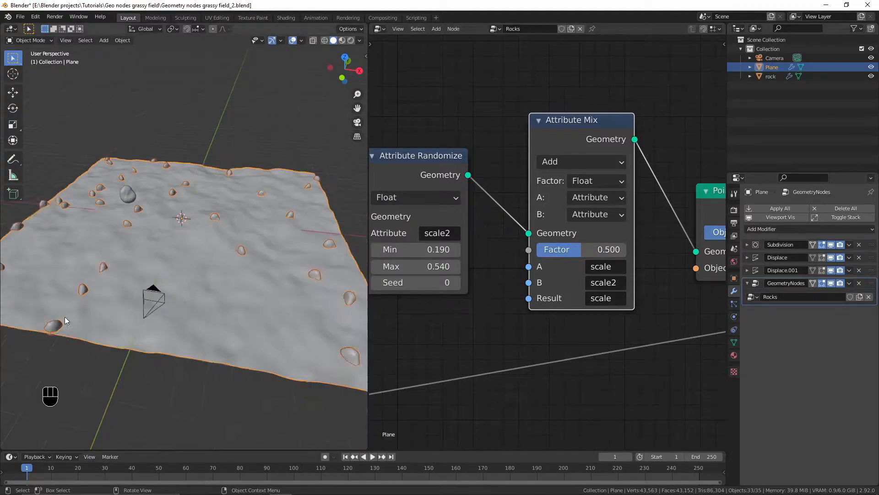
middle_click_drag(182, 293, 184, 288)
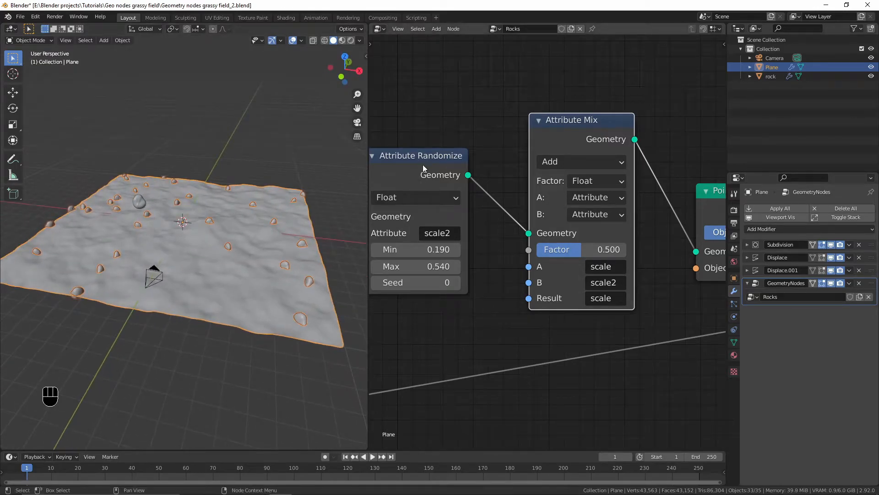
Delete the Attribute Mix node while keeping Attribute Randomize linked to Point Instance
middle_click_drag(605, 144, 546, 163)
key("ctrl")
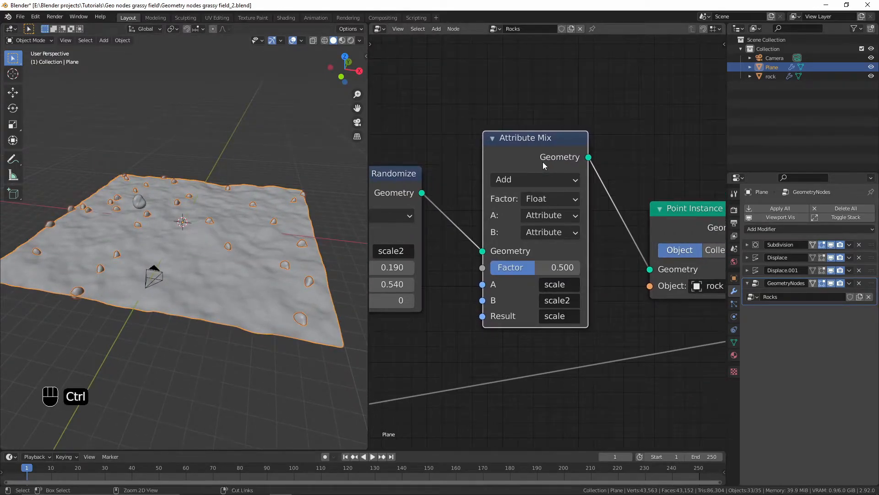
key("ctrl+x")
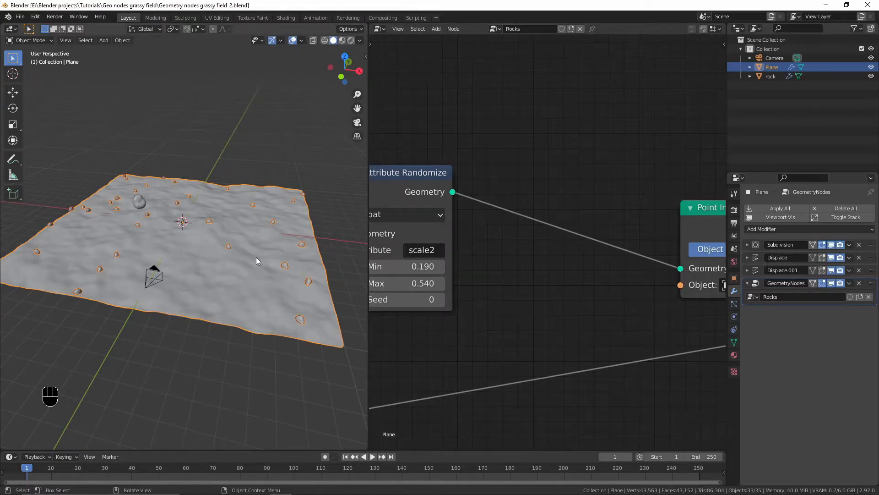
Duplicate the scale2 Attribute Randomize node and insert the copy on the link before Point Instance
middle_click_drag(421, 183, 443, 182)
left_click(442, 181)
key("shift+d")
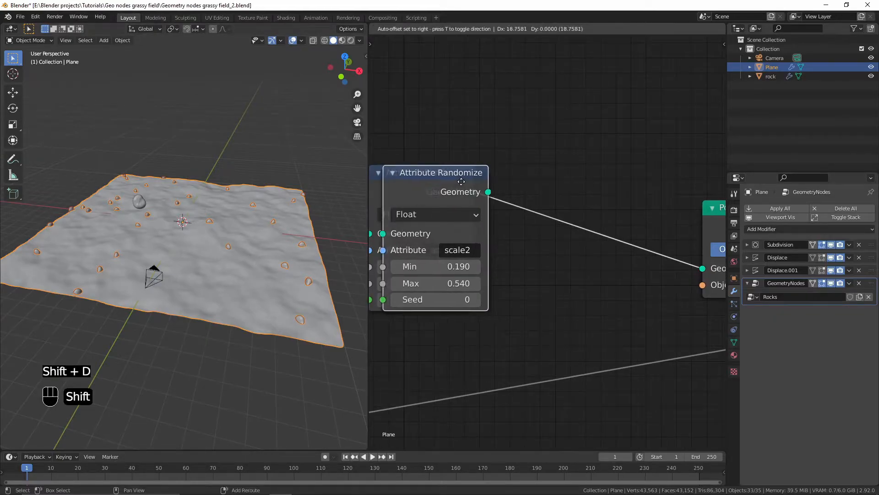
left_click(609, 188)
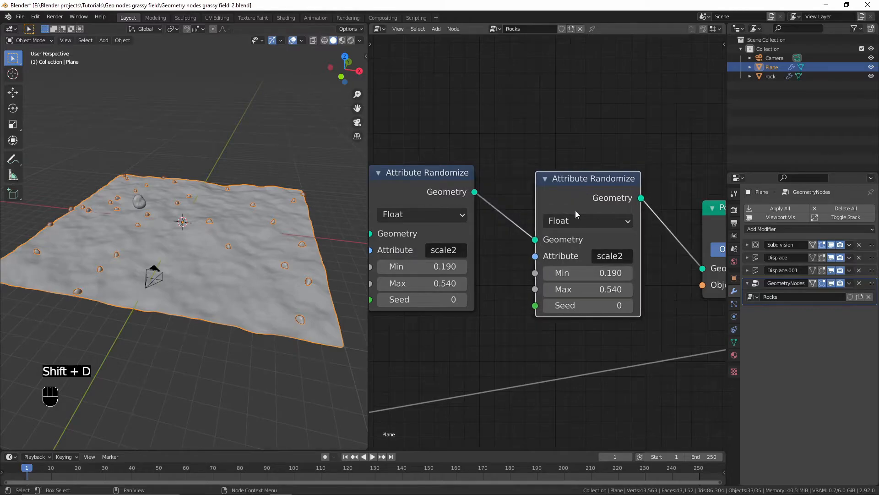
Set the duplicated Attribute Randomize node's attribute name to rotation
scroll(598, 256, "down", 1)
left_click(601, 261)
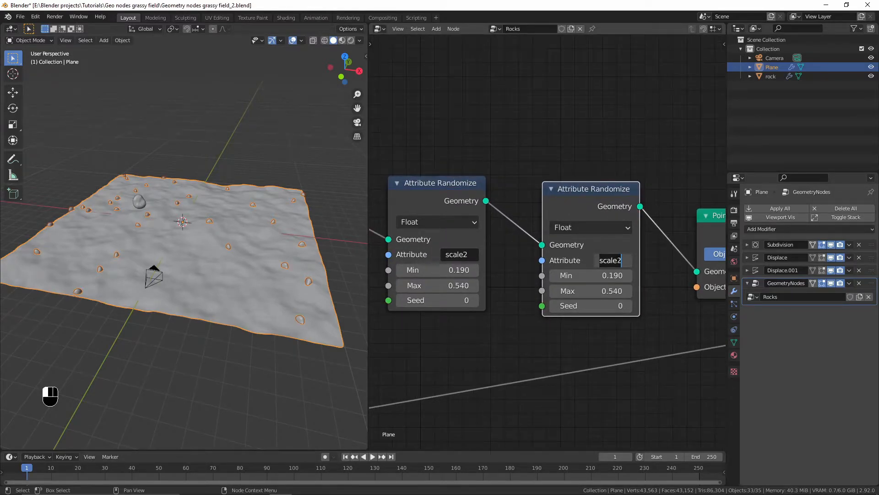
type("rotation")
key("Return")
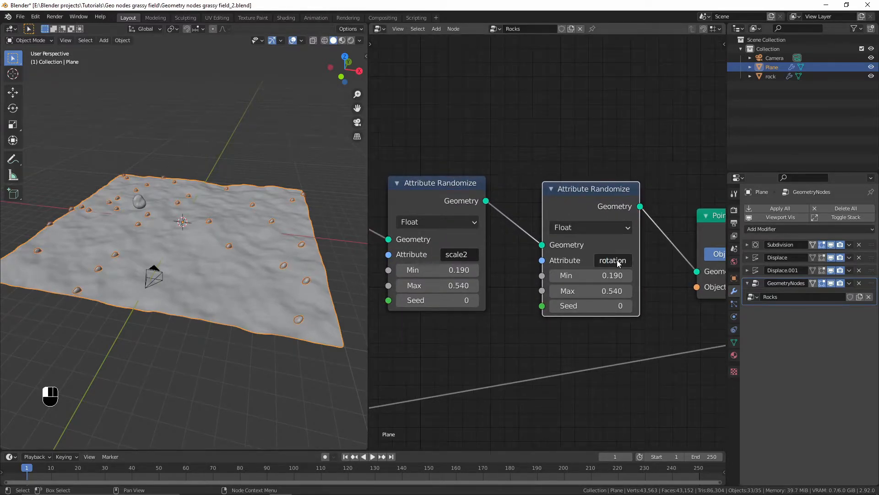
Change the rotation Attribute Randomize node's data type to Vector and shift the node higher in the tree
left_click_drag(608, 244, 594, 208)
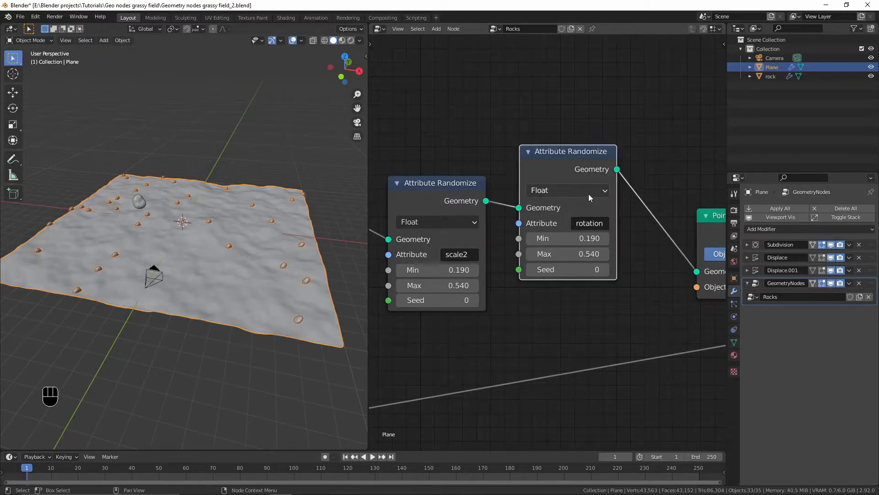
left_click(589, 194)
left_click(543, 222)
left_click_drag(524, 341, 532, 316)
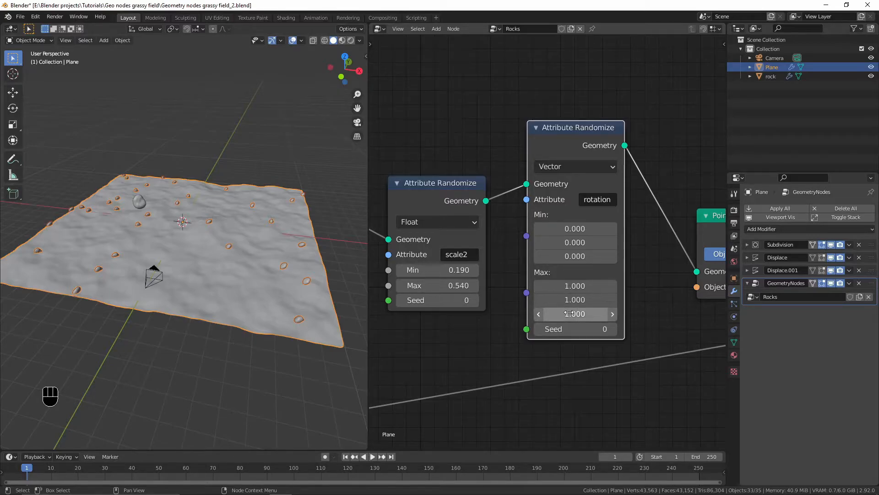
Set the X and Y components of the rotation node's Max vector to 0
left_click(581, 286)
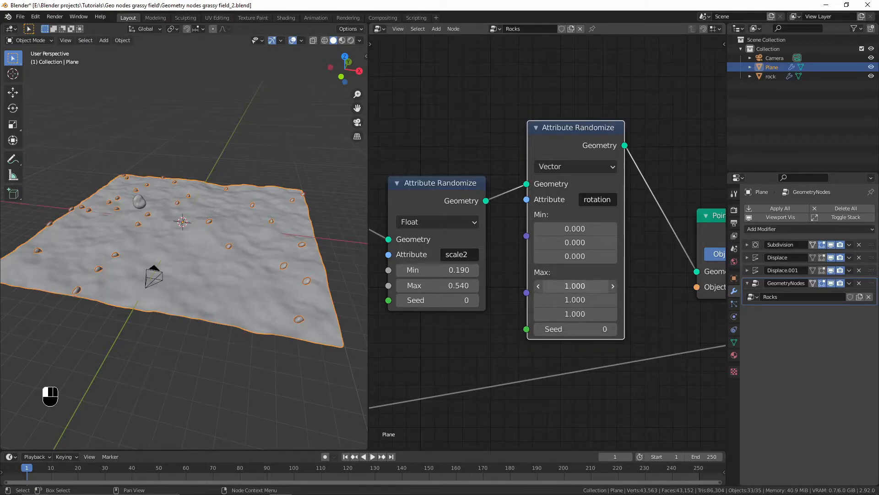
left_click_drag(581, 286, 580, 300)
type("0")
key("Return")
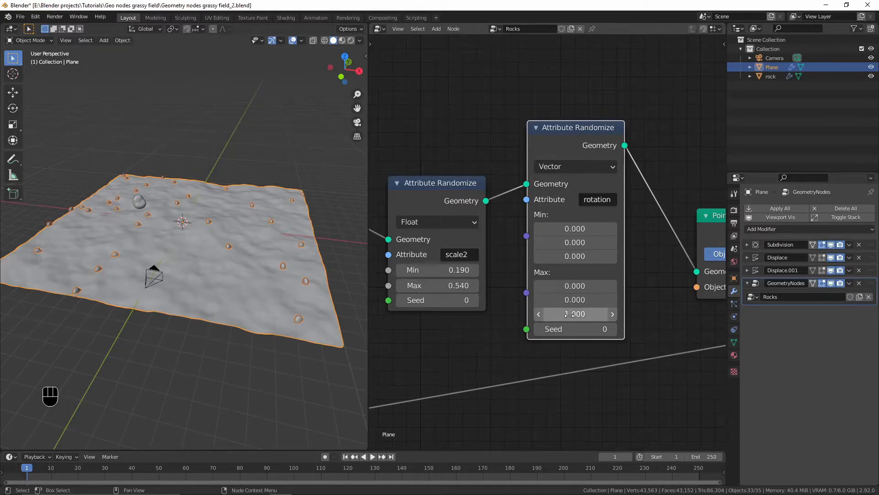
Set the Z component of the rotation node's Max vector to 360
left_click_drag(569, 319, 595, 320)
left_click(591, 315)
type("8.7")
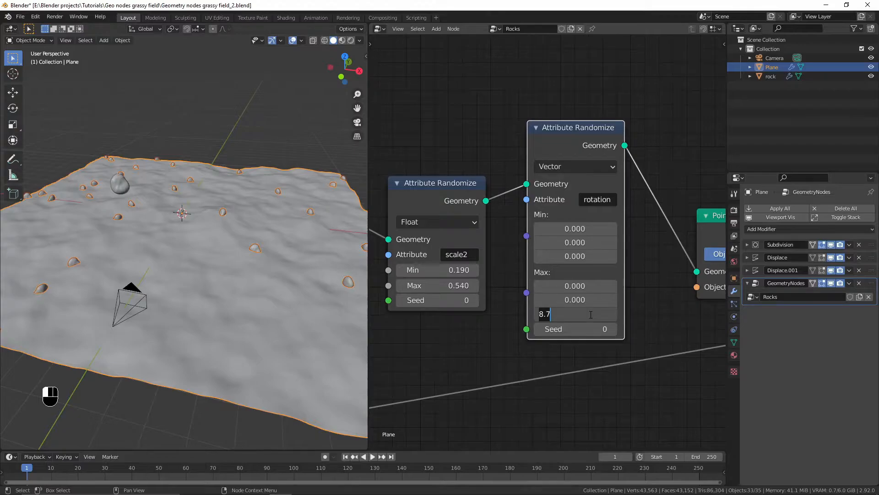
type("360")
key("Return")
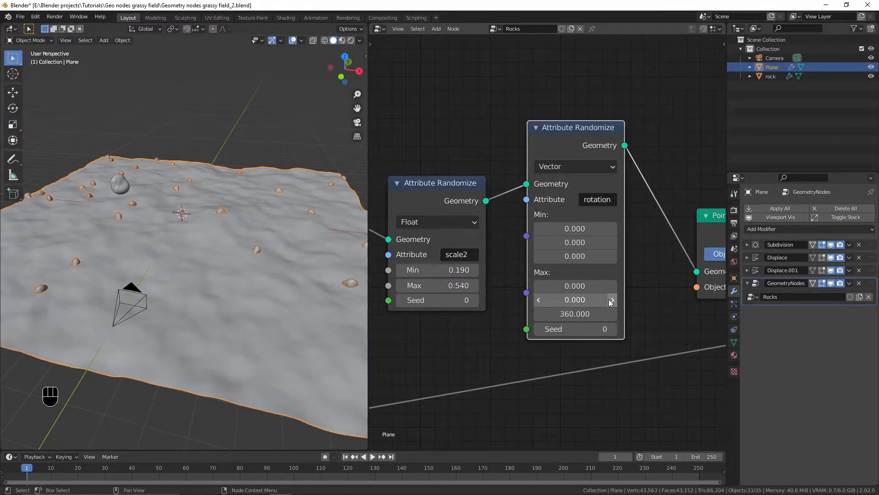
Raise the rotation node's Max X to 4.600 and Max Y to 6.300 and inspect the rocks on the terrain
left_click_drag(611, 302, 650, 302)
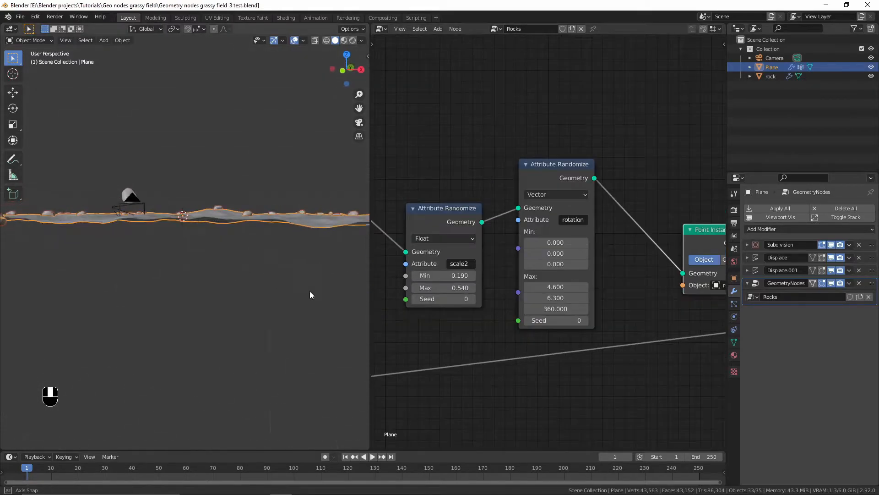
middle_click_drag(310, 291, 293, 315)
scroll(490, 301, "down", 1)
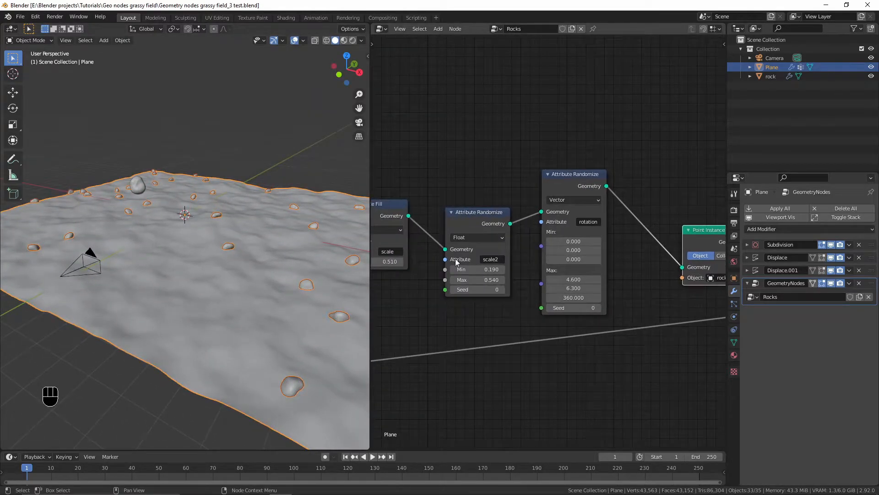
Duplicate the scale Attribute Fill node between the rotation Attribute Randomize and Point Instance nodes and open its attribute name for editing
left_click(392, 218)
key("shift+d")
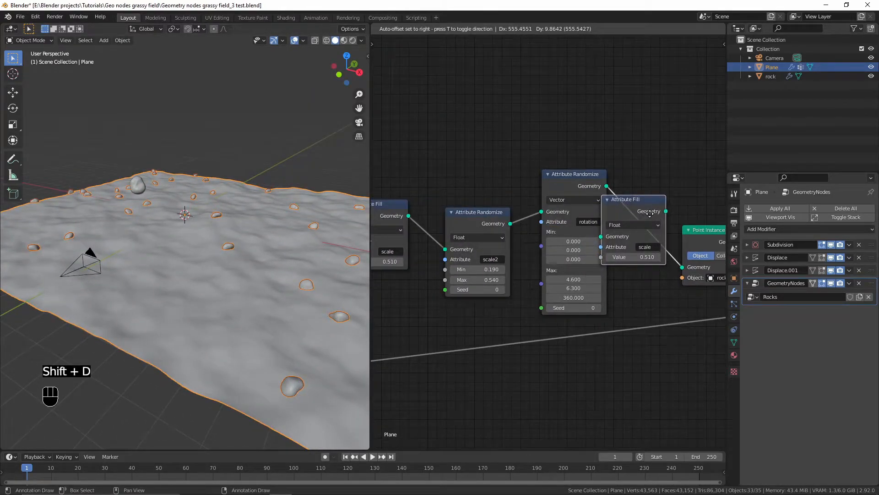
left_click(644, 226)
scroll(626, 269, "up", 2)
middle_click_drag(625, 269, 606, 270)
left_click(600, 253)
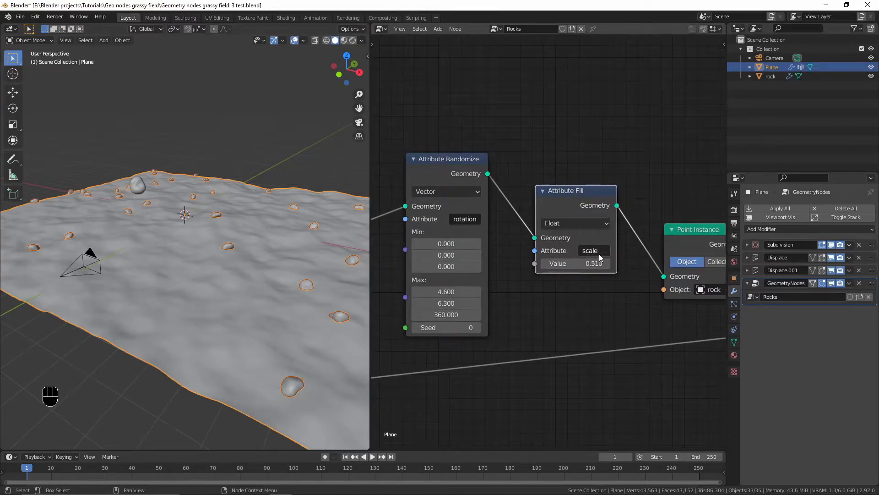
Change the Attribute Fill node to a Vector fill of the position attribute with a Z value of 1.4
type("posi")
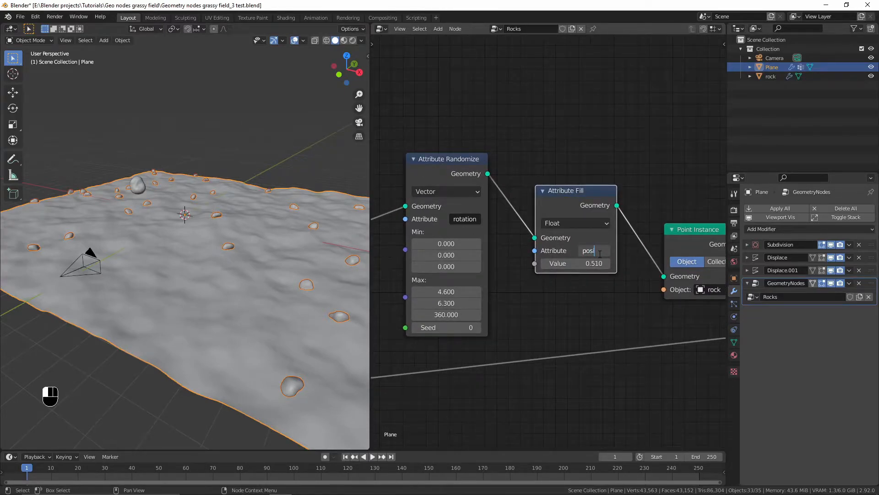
type("tion")
key("Return")
left_click(576, 223)
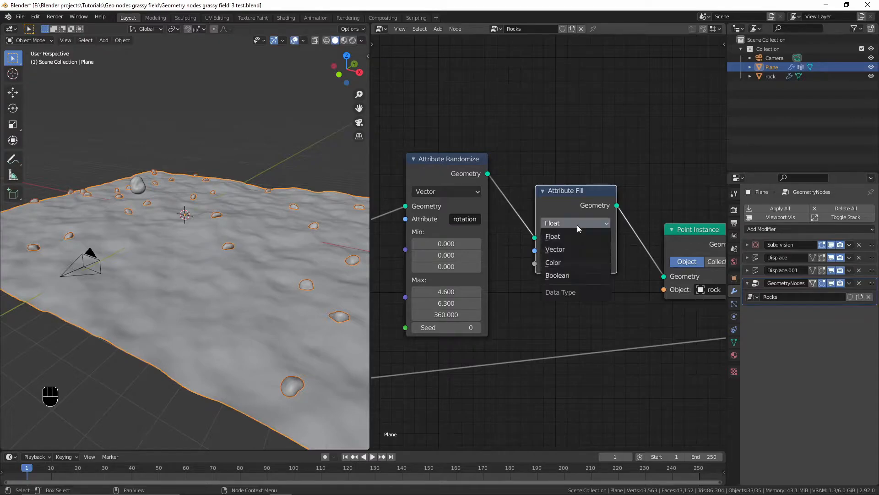
left_click(568, 247)
left_click(550, 298)
type("1.4")
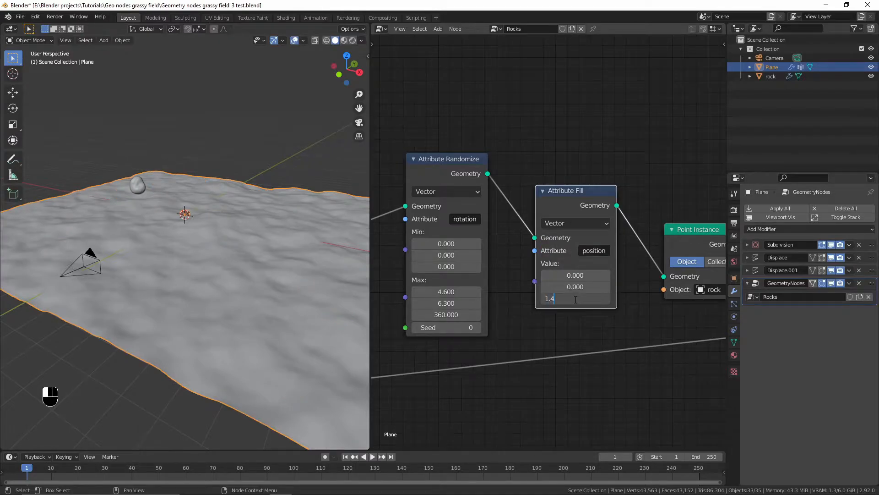
key("Return")
scroll(200, 207, "up", 6)
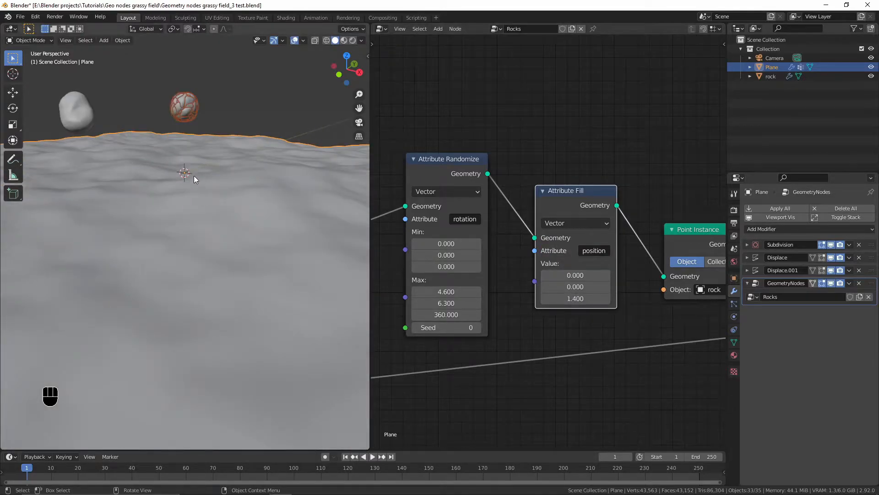
scroll(195, 174, "down", 1)
middle_click_drag(196, 173, 183, 276, "shift")
scroll(182, 278, "up", 2)
scroll(182, 276, "down", 7)
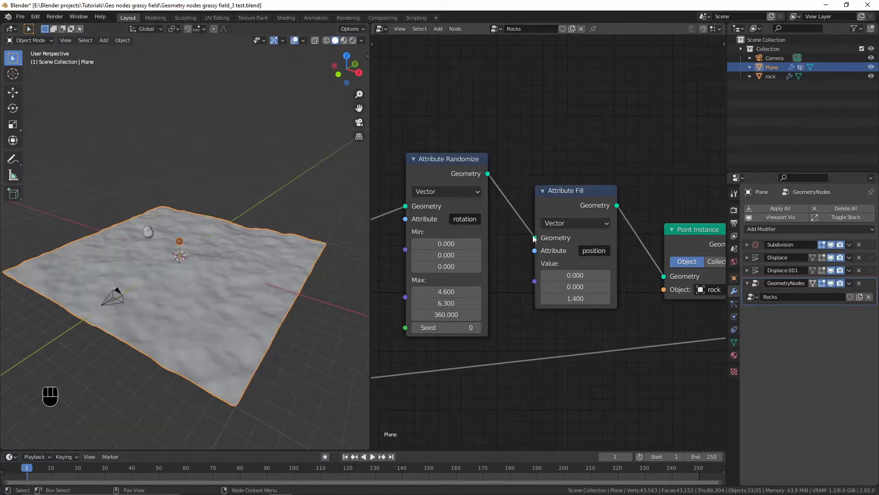
Take the Attribute Fill node out of the chain so Attribute Randomize feeds Point Instance directly
left_click_drag(535, 237, 664, 276)
left_click_drag(589, 192, 601, 404)
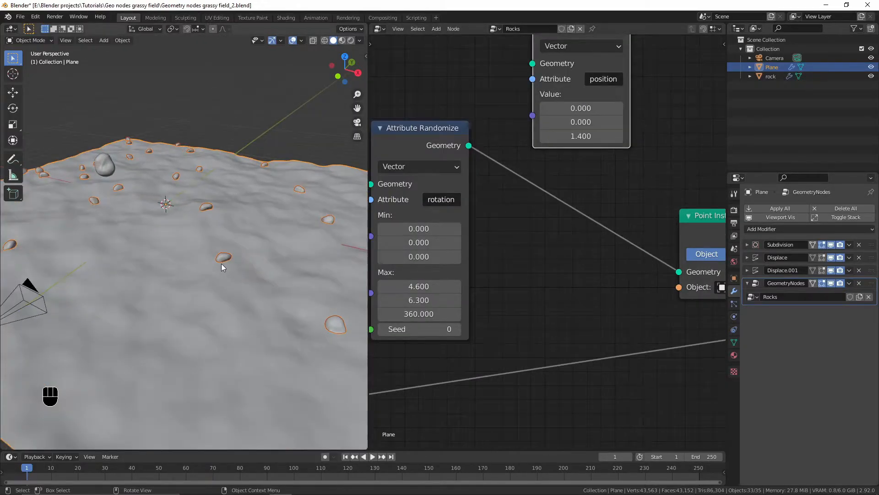
scroll(221, 263, "down", 3)
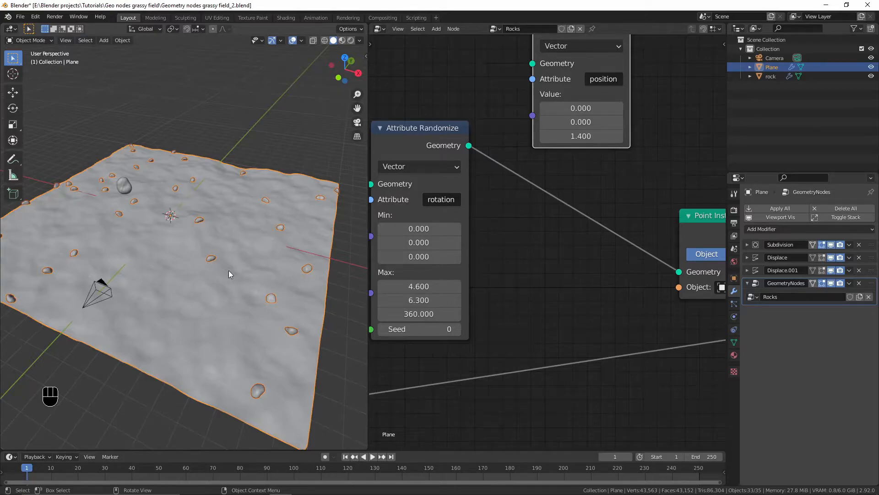
scroll(504, 297, "down", 2)
Reinsert the Attribute Fill node between Attribute Randomize and Point Instance and inspect the rocks' position over the terrain
left_click_drag(560, 92, 552, 181)
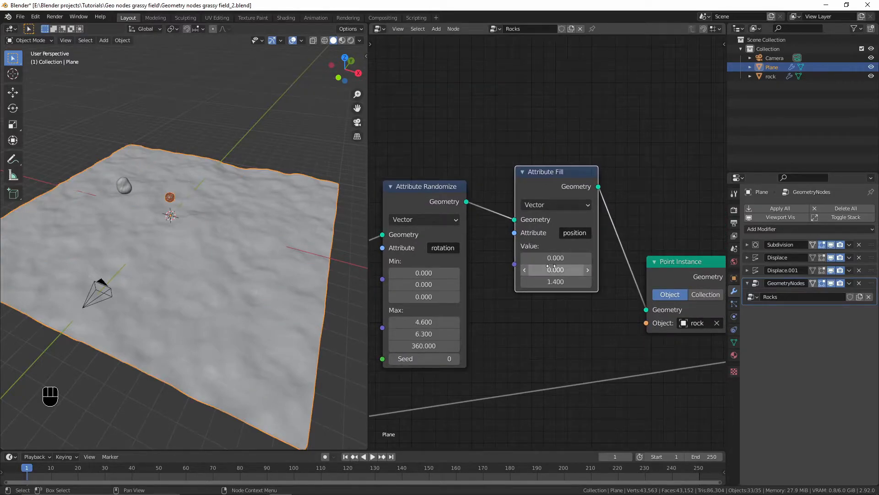
middle_click_drag(197, 210, 213, 295)
scroll(186, 201, "up", 2)
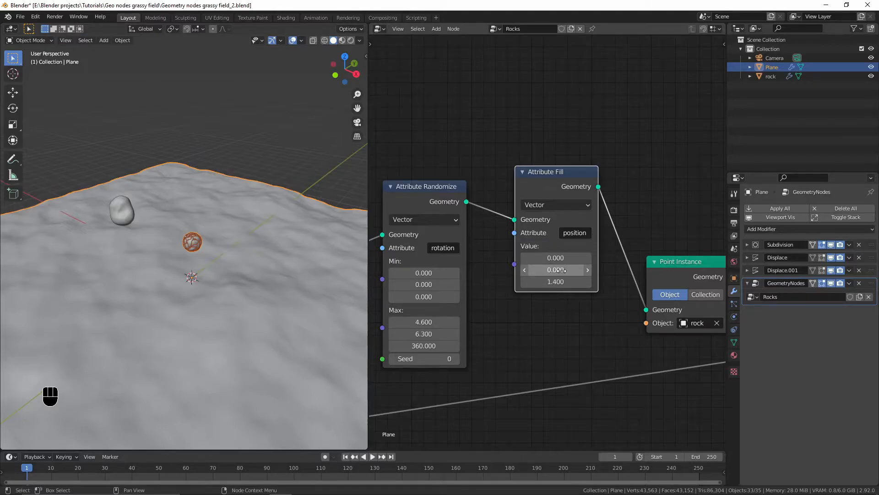
middle_click_drag(262, 300, 259, 265, "shift")
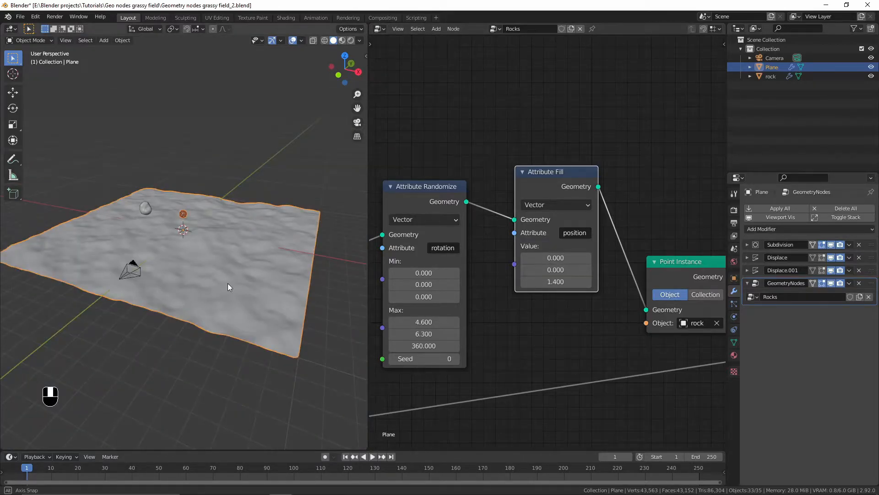
middle_click_drag(227, 283, 227, 284)
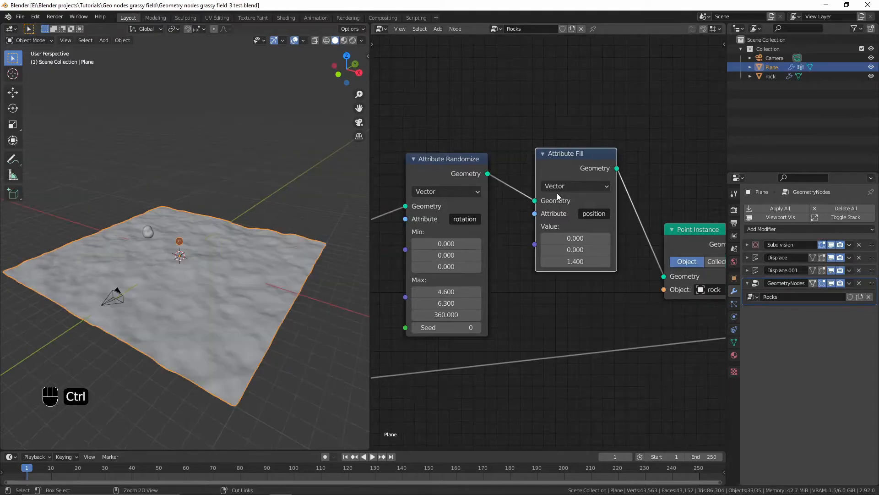
Replace the Attribute Fill node before Point Instance with a Point Translate node
key("ctrl+x")
key("shift+a")
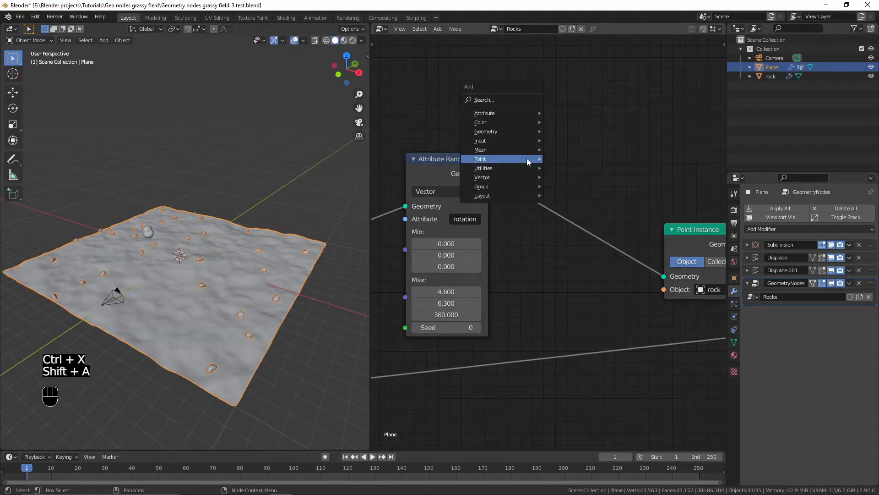
mouse_move(497, 158)
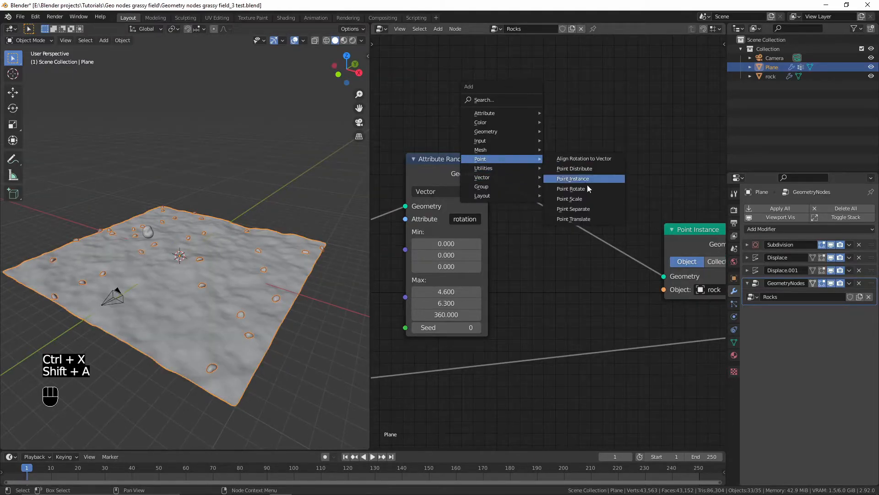
left_click(573, 219)
left_click(576, 227)
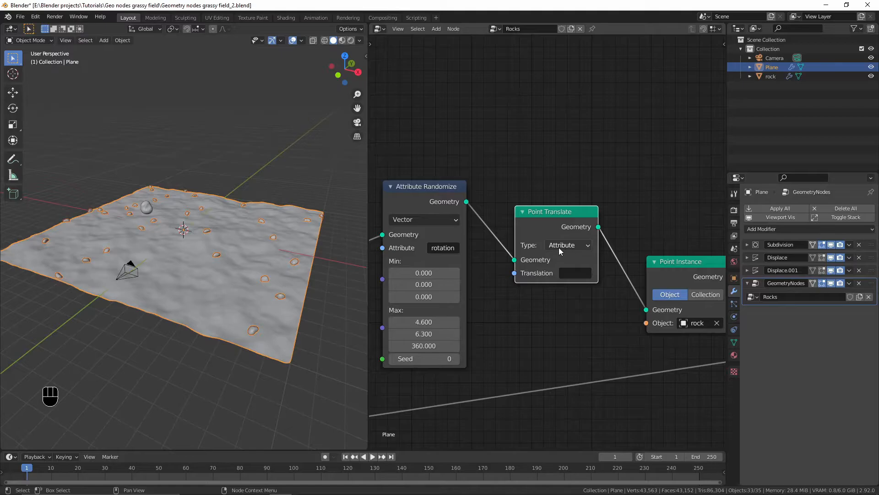
Set the Point Translate type to Vector and raise the rocks with a Z translation of 0.18 m
left_click(560, 246)
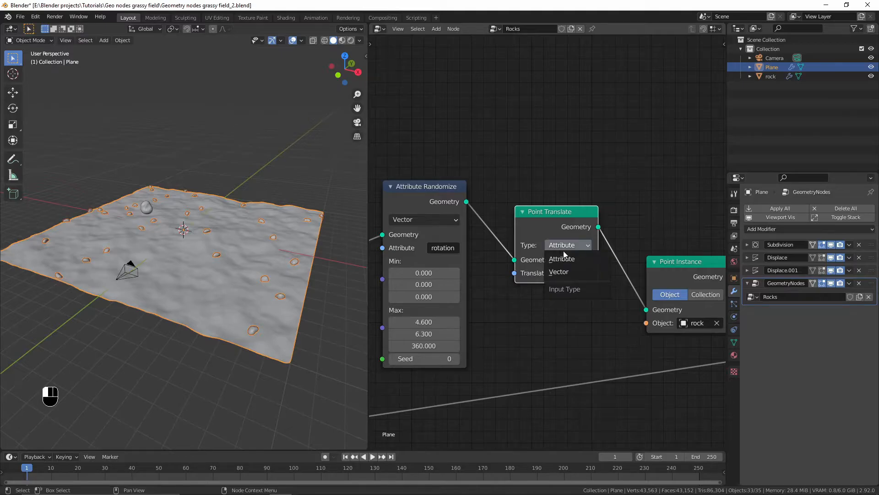
left_click(559, 273)
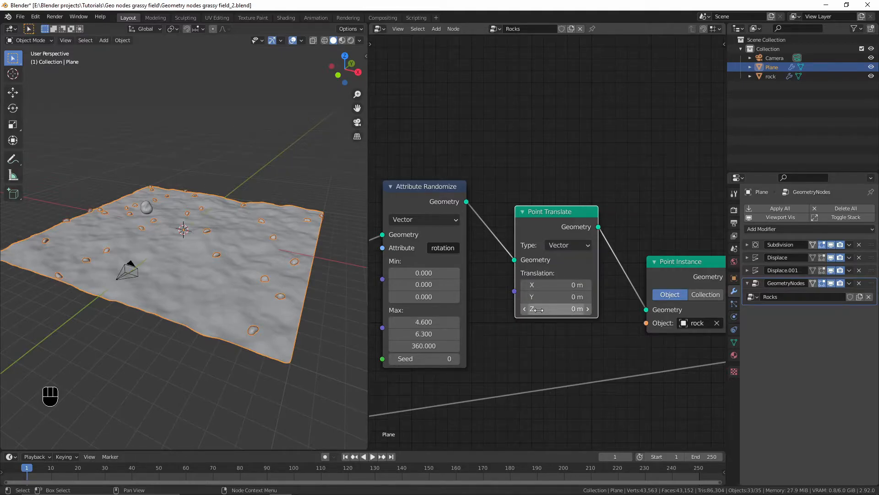
mouse_move(537, 310)
left_mouse_down()
mouse_move(596, 311)
mouse_move(538, 310)
left_mouse_up()
middle_click_drag(202, 286, 224, 269)
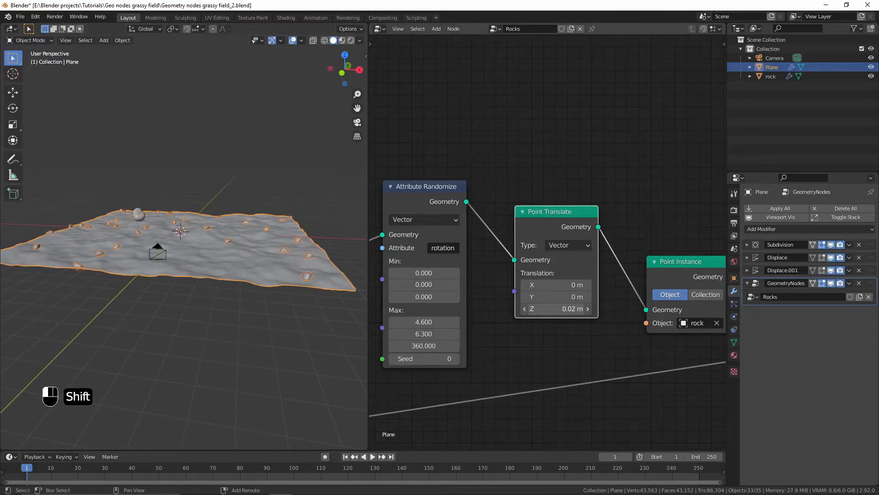
middle_click_drag(159, 280, 191, 253)
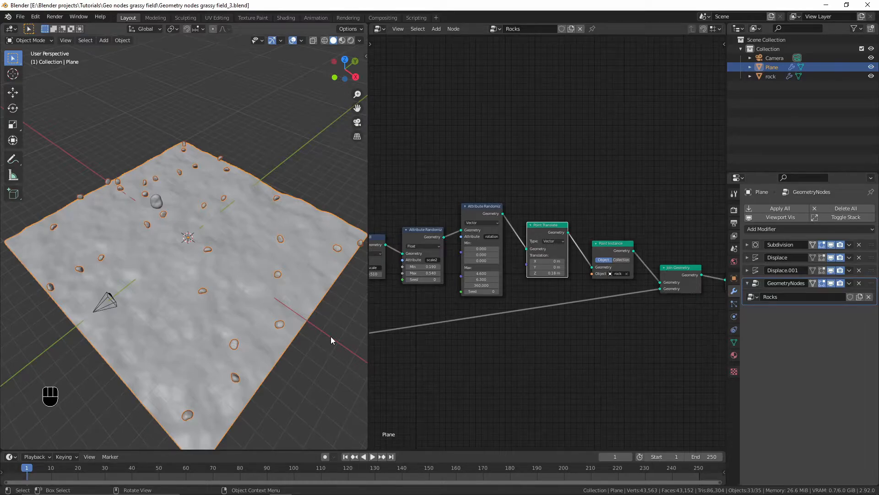
View the terrain through the camera and switch the plane to Weight Paint mode
key("KP_0")
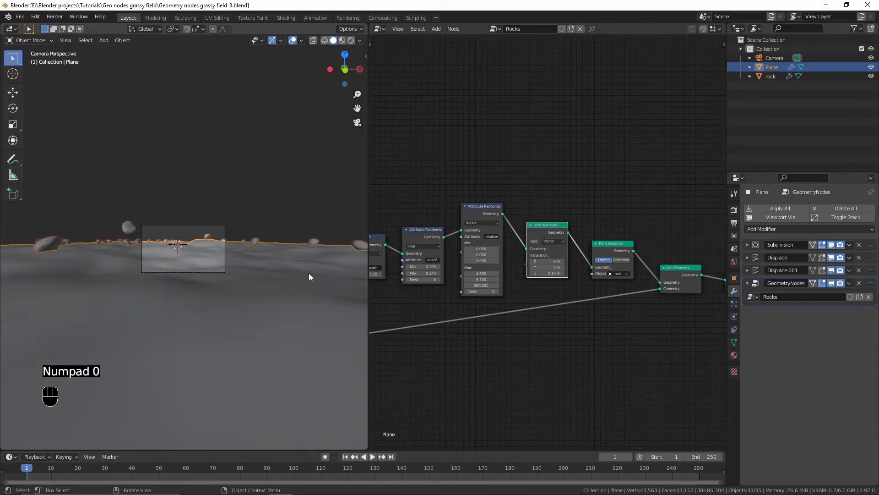
scroll(308, 272, "up", 3)
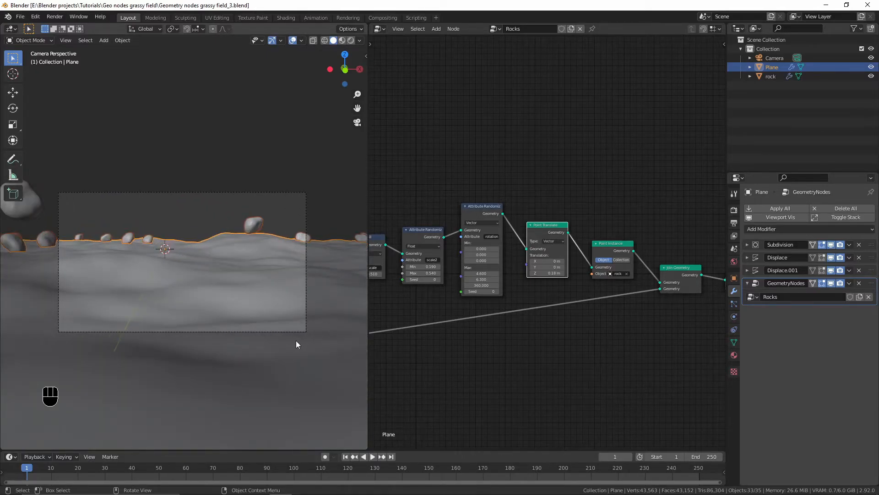
key("ctrl+Tab")
left_click(158, 239)
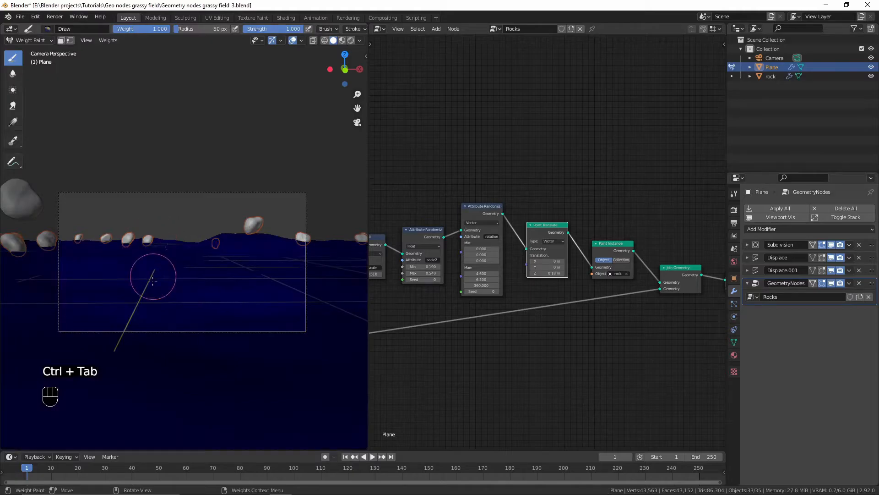
Paint a patch of weight 1 on the terrain inside the camera frame, enlarging the brush radius to 80 px
scroll(132, 287, "up", 1)
right_click(132, 279)
mouse_move(129, 280)
left_mouse_down()
mouse_move(105, 293)
mouse_move(183, 275)
mouse_move(152, 261)
mouse_move(178, 280)
left_mouse_up()
middle_click_drag(177, 279, 183, 269, "shift")
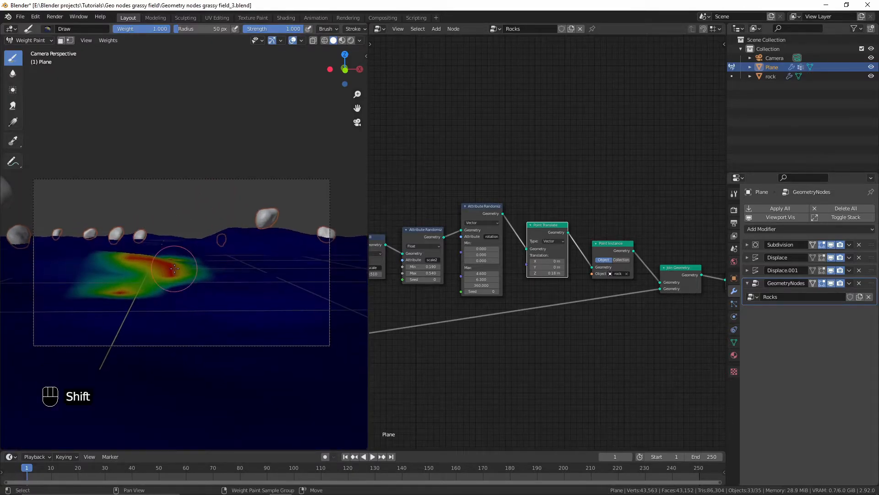
key("f")
left_click(225, 271)
mouse_move(192, 277)
left_mouse_down()
mouse_move(154, 277)
mouse_move(192, 281)
left_mouse_up()
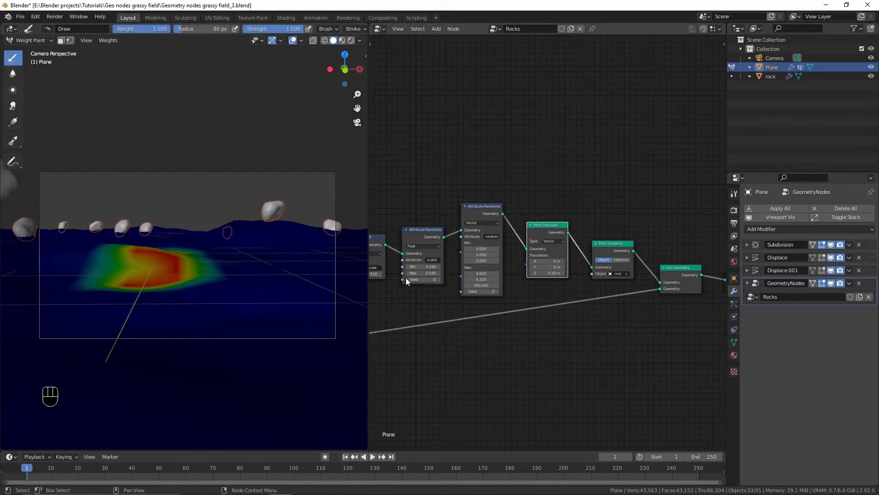
Apply the plane's Subdivision modifier
left_click(849, 248)
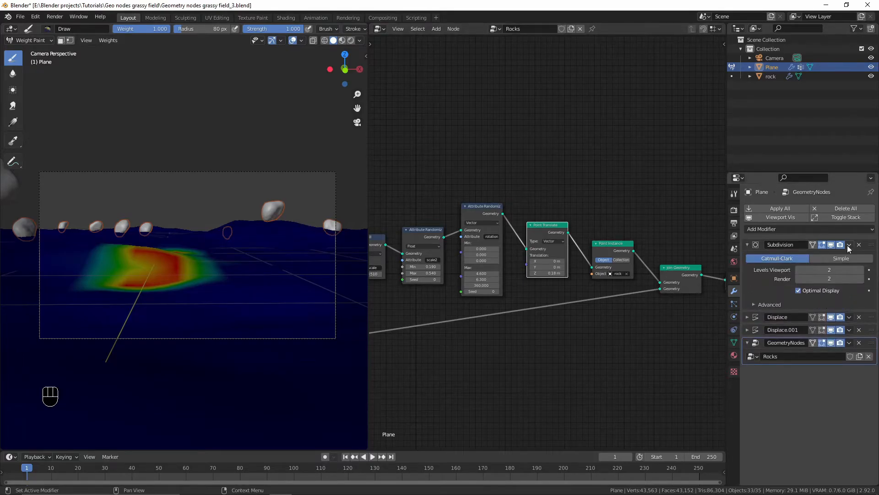
left_click(849, 245)
left_click(804, 255)
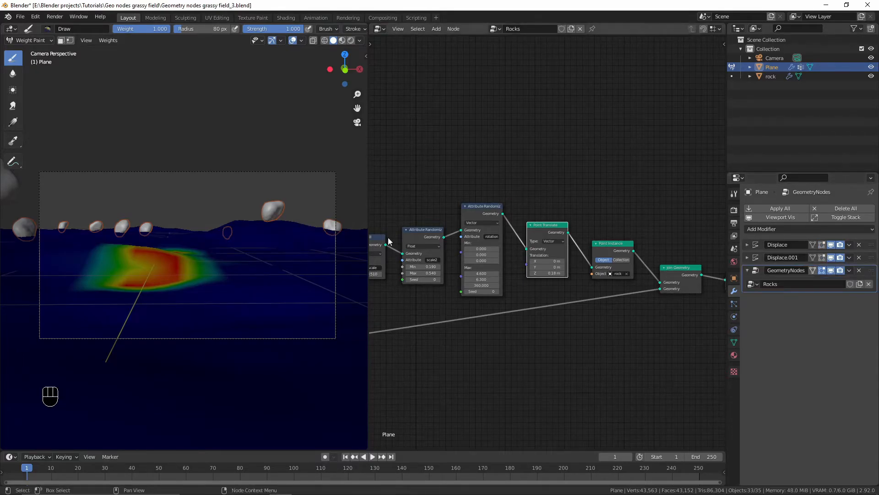
Paint weight 1 over the whole terrain area seen by the camera with a 76 px brush, undoing the last stray stroke
mouse_move(235, 251)
left_mouse_down()
mouse_move(252, 256)
mouse_move(193, 256)
mouse_move(87, 286)
mouse_move(179, 287)
mouse_move(138, 283)
left_mouse_up()
scroll(137, 283, "up", 2)
key("f")
left_click(144, 285)
middle_click_drag(144, 284, 175, 275, "shift")
left_click_drag(78, 284, 90, 301)
middle_click_drag(90, 300, 55, 312, "shift")
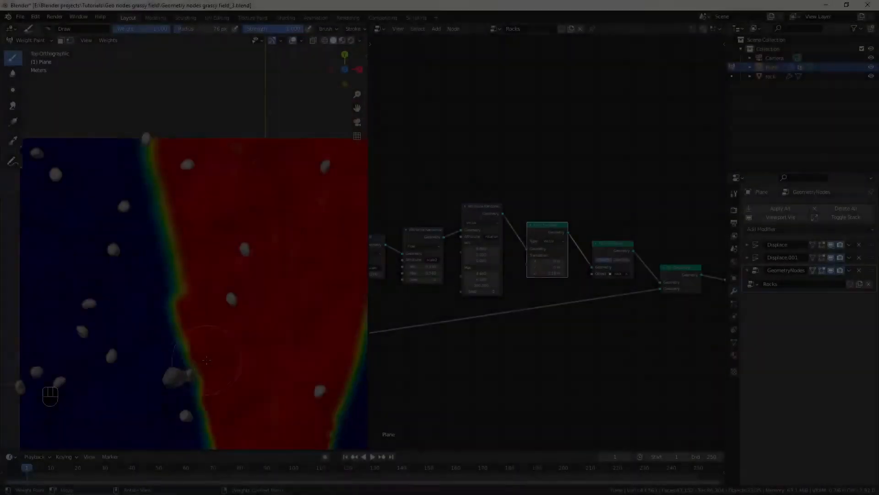
key("ctrl+z")
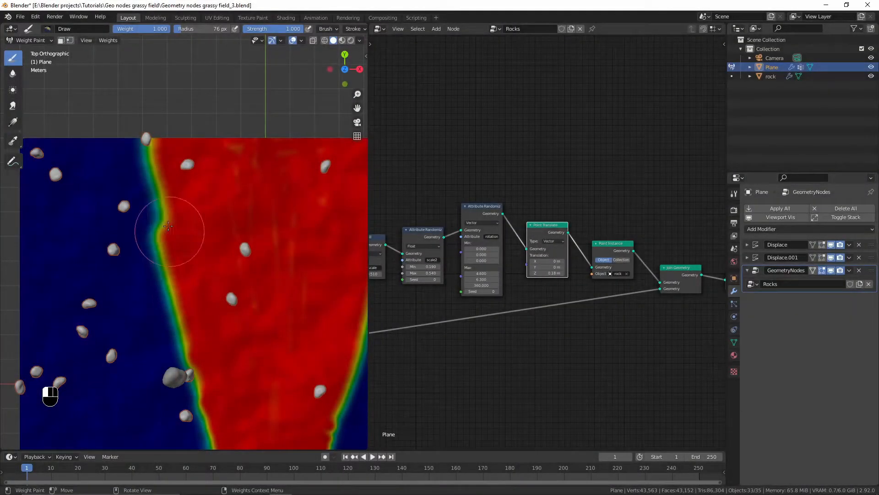
Set the brush weight to 0 and erase painted weight along the area's edge outside the camera frame
scroll(166, 225, "down", 4)
key("KP_0")
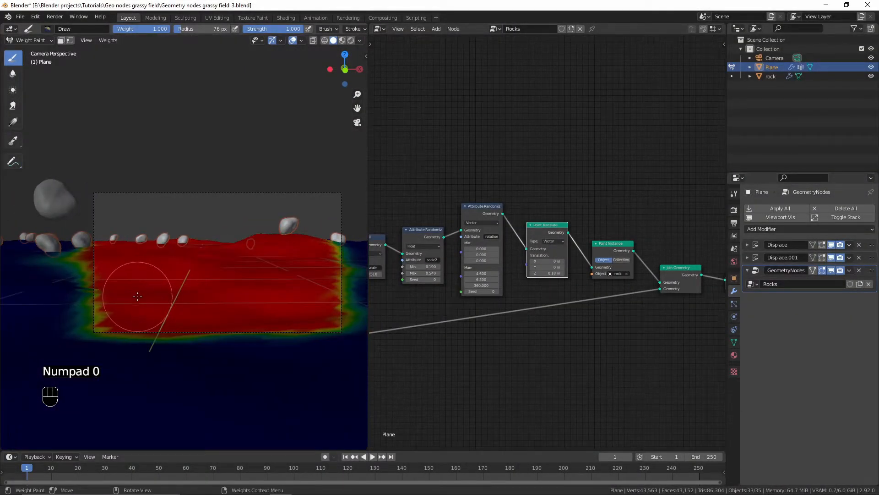
middle_click_drag(112, 299, 173, 307, "shift")
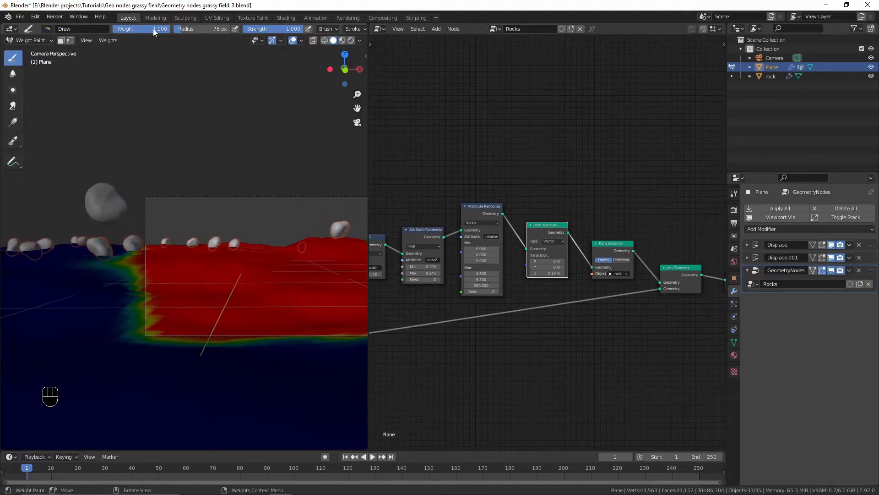
left_click_drag(155, 29, 114, 28)
key("KP_0")
middle_click_drag(48, 290, 62, 278, "shift")
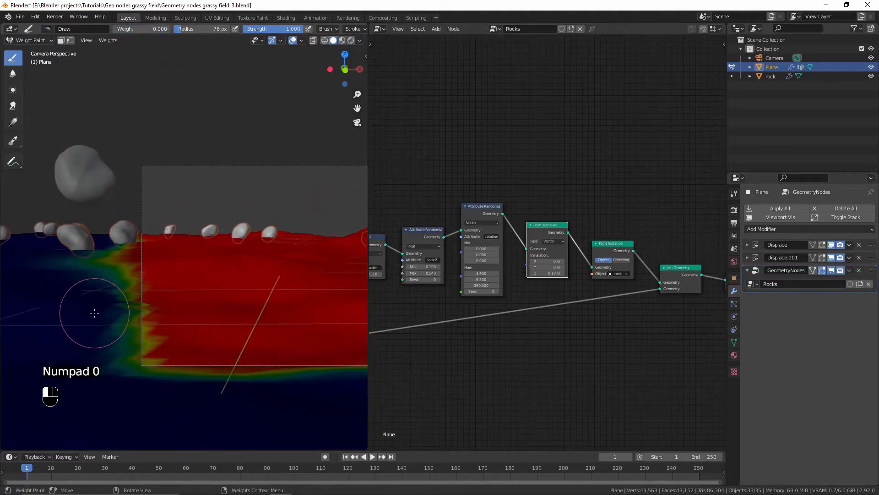
scroll(135, 255, "down", 2)
middle_click_drag(135, 256, 47, 253, "shift")
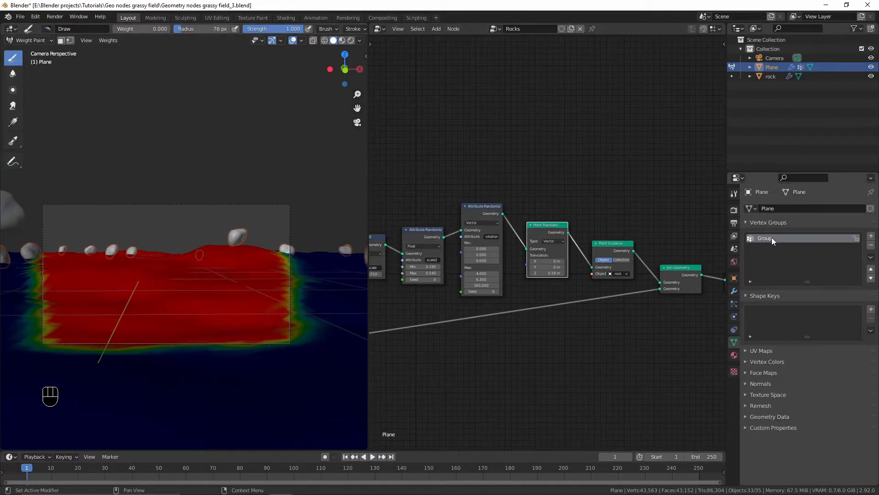
Rename the plane's vertex group to Density
double_click(772, 238)
type("Densi")
type("ty")
key("Return")
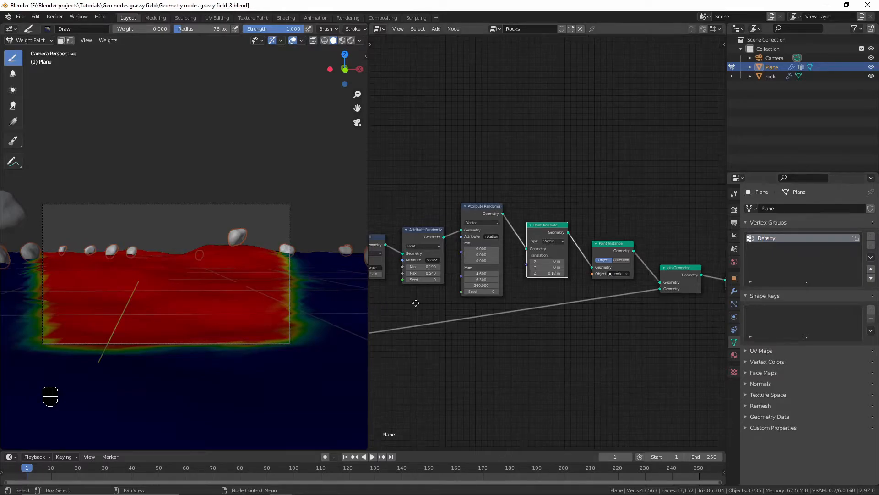
Widen the Point Distribute node to make its Density Attribute label more readable
middle_click_drag(415, 300, 624, 279)
scroll(493, 299, "up", 6)
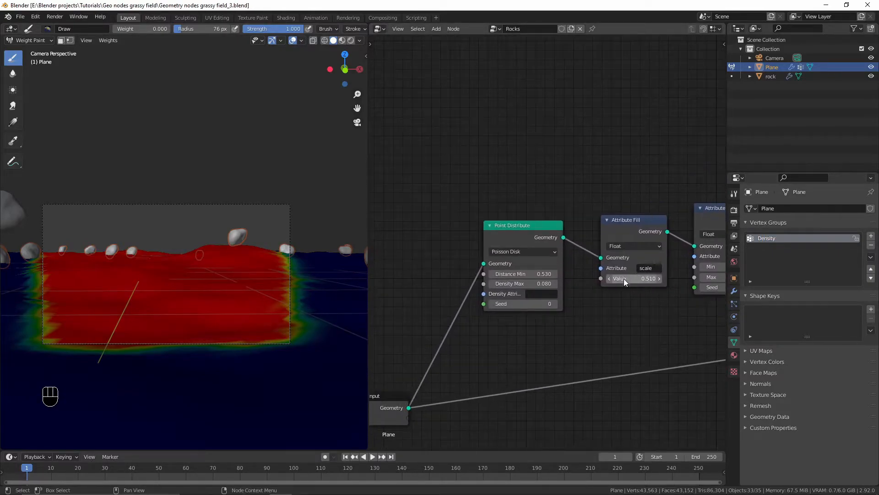
scroll(531, 297, "up", 3)
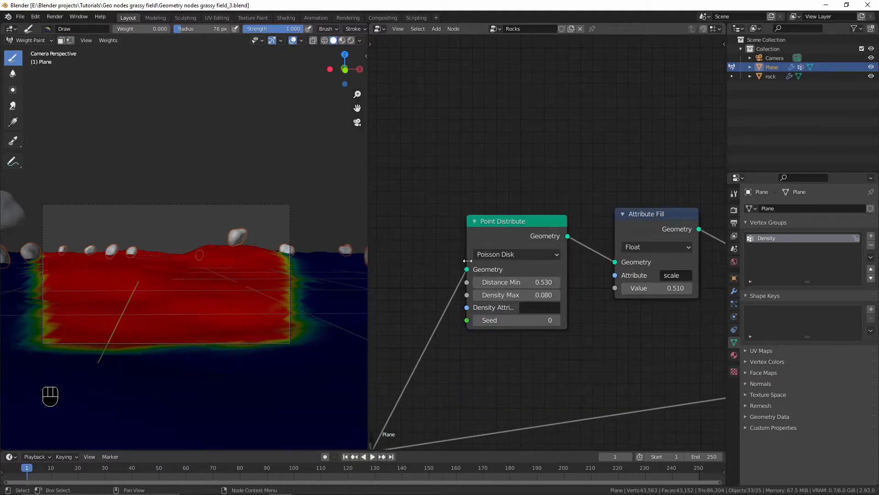
left_click_drag(468, 260, 457, 264)
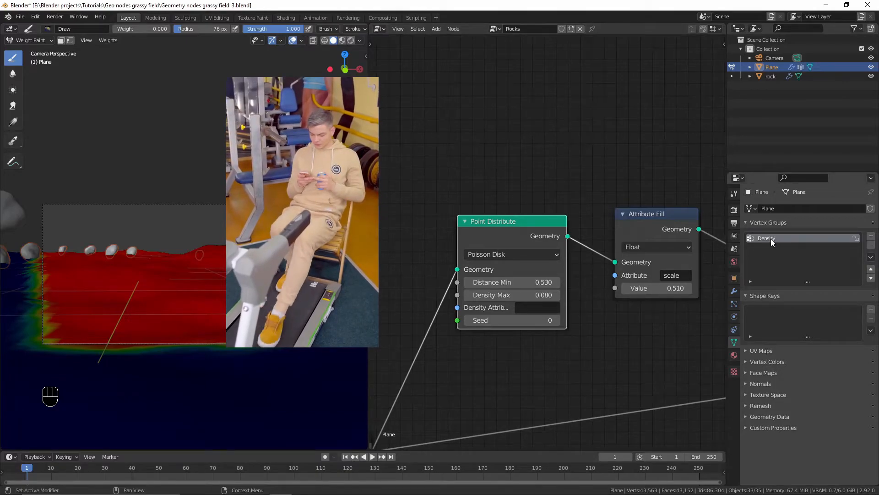
Copy the vertex group name Density into the Point Distribute node's density attribute and return the plane to Object Mode
key("ctrl+c")
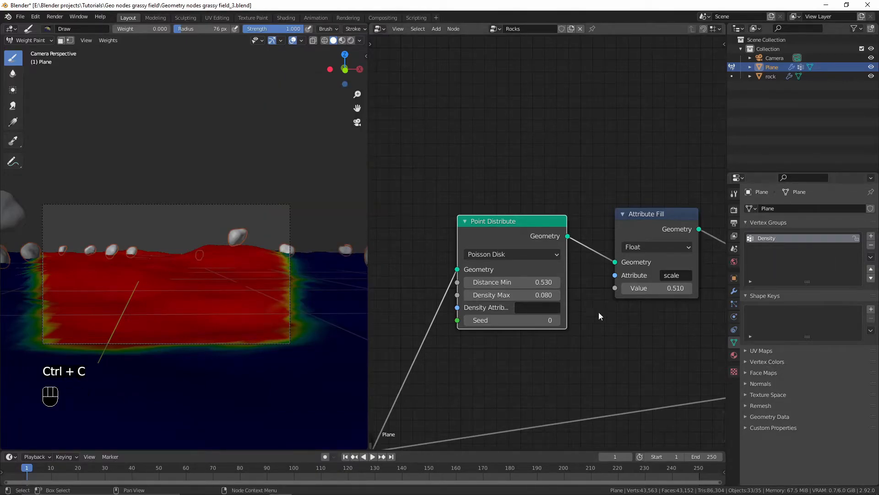
key("ctrl+v")
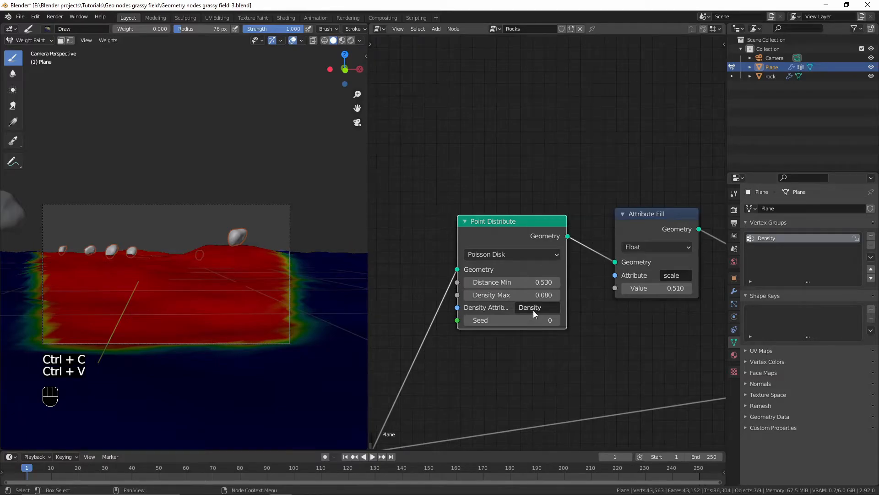
key("ctrl+Tab")
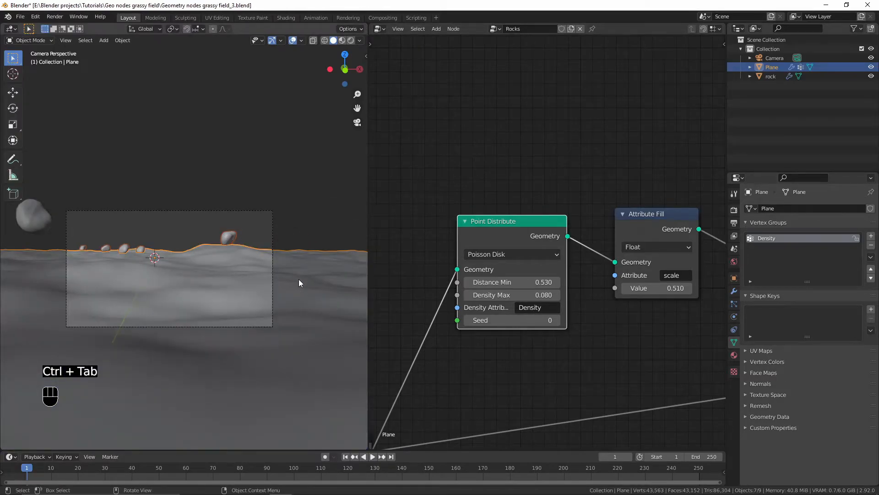
Set the Point Distribute node's minimum distance to 0.45 and its maximum density to 0.15
middle_click_drag(299, 279, 290, 296)
scroll(286, 312, "down", 1)
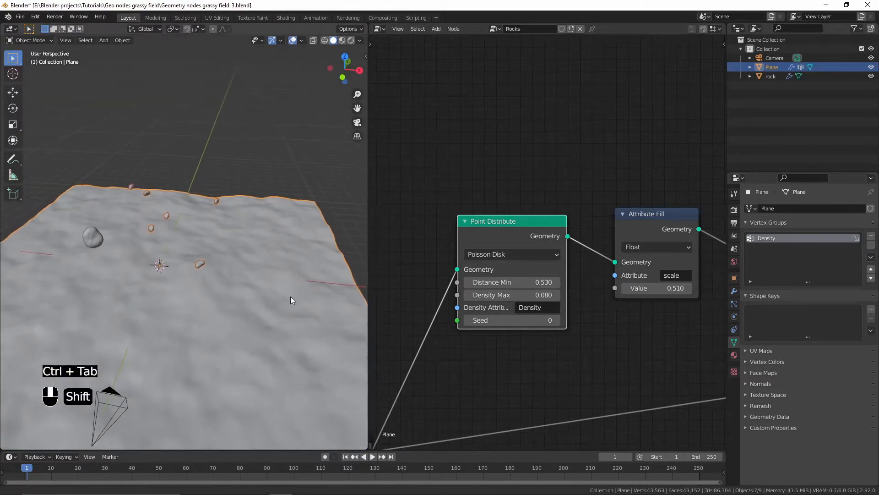
left_click(530, 283)
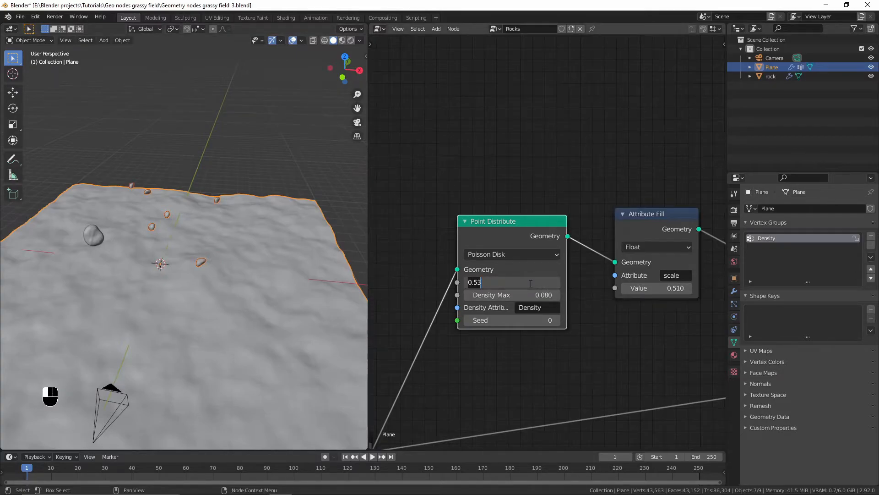
key("BackSpace")
type(".45")
key("Return")
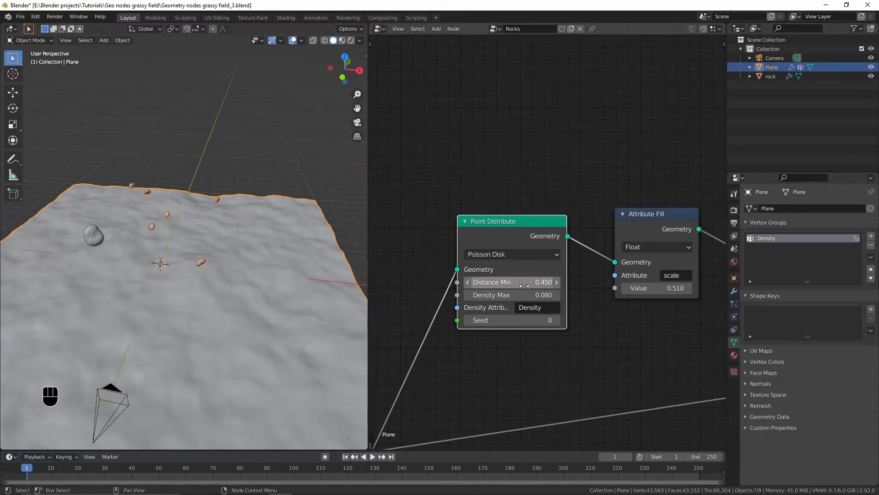
left_click(515, 294)
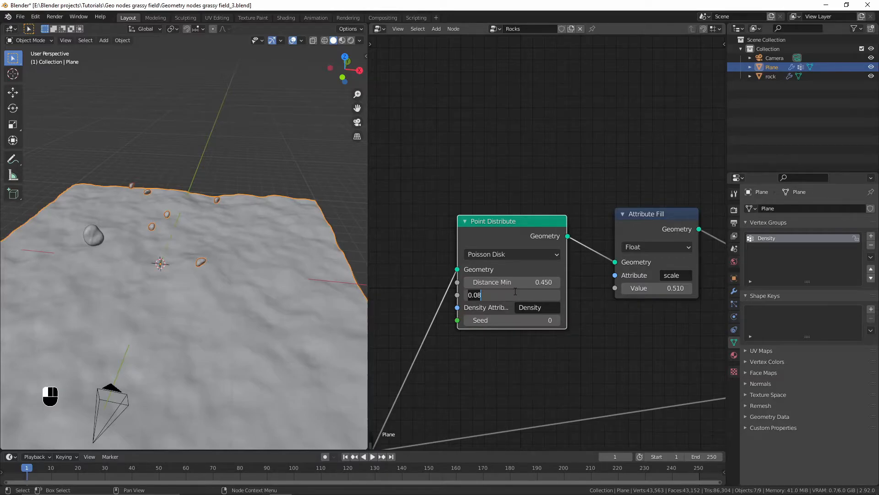
type(".15")
key("Return")
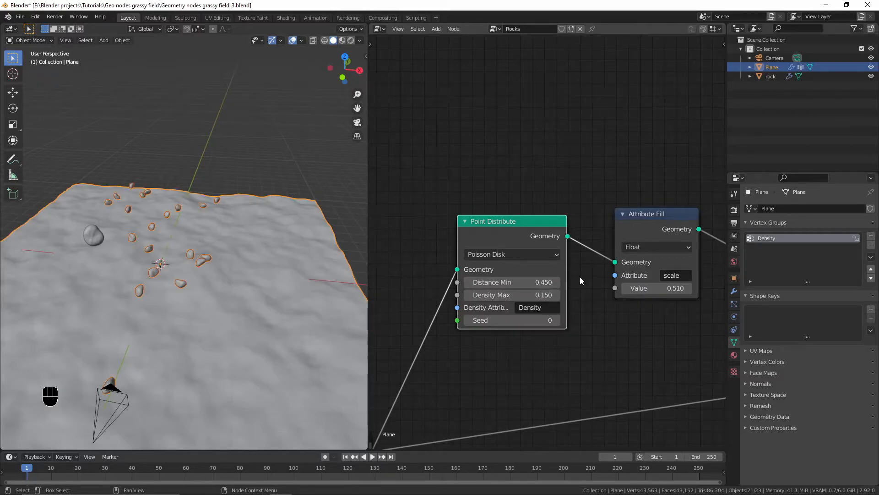
Change the float Attribute Randomize node's attribute name to scale
middle_click_drag(677, 269, 498, 276)
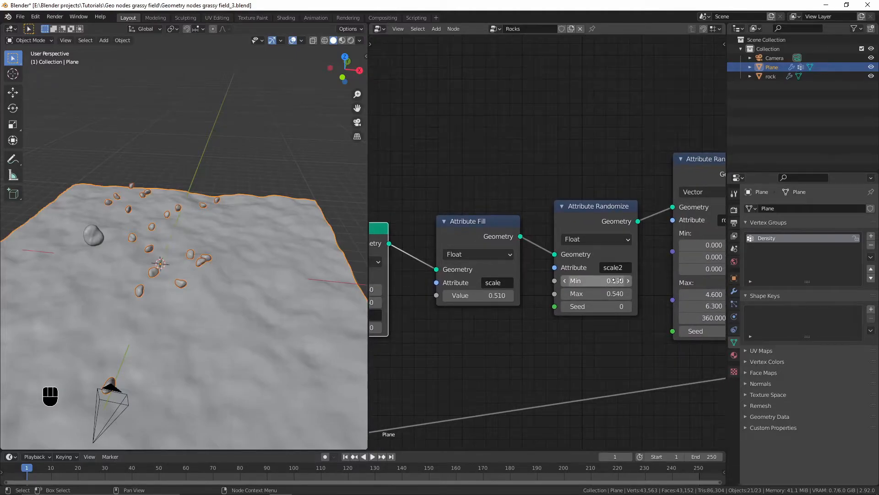
scroll(609, 282, "up", 2)
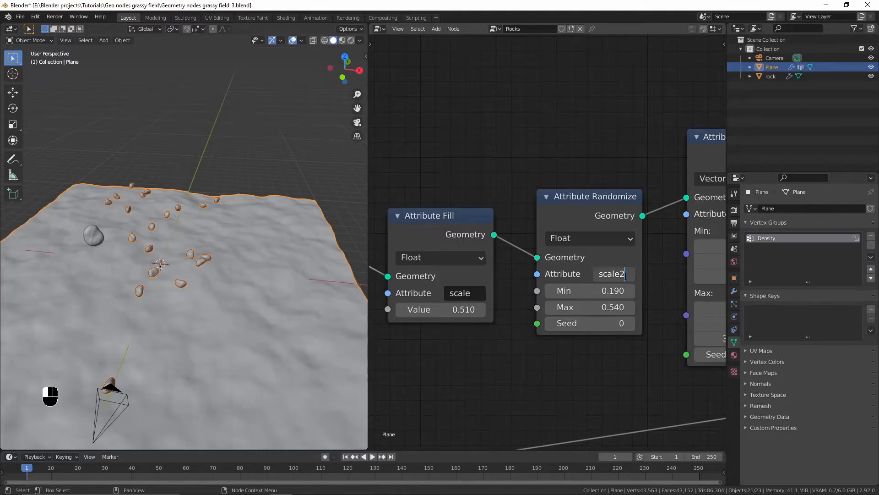
key("BackSpace")
key("Return")
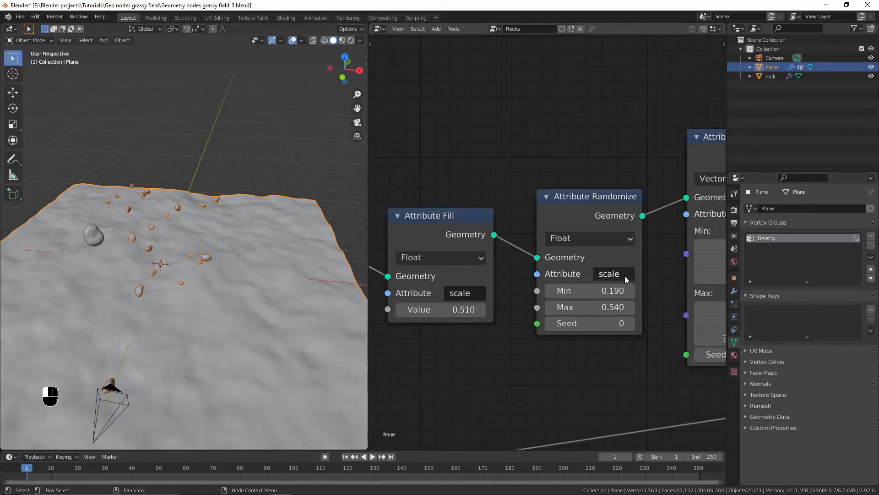
Delete the Attribute Fill node while keeping its connections, and reposition the scale Attribute Randomize node
scroll(625, 276, "down", 2)
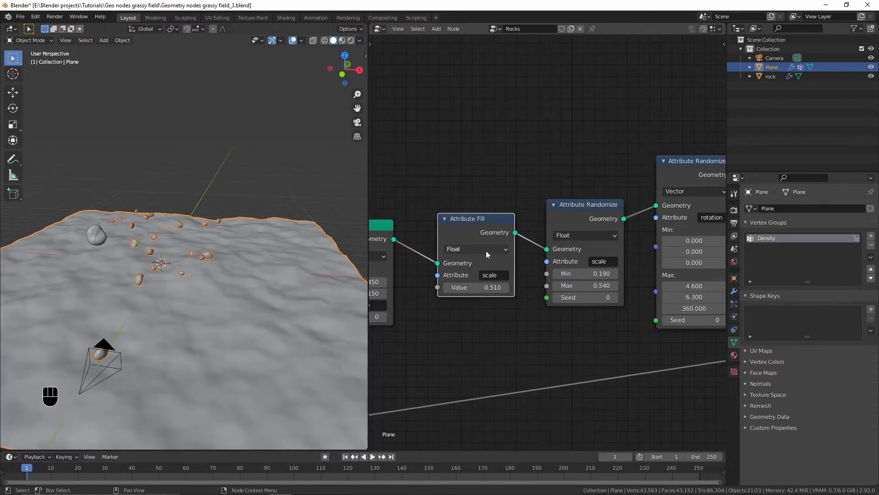
key("ctrl+x")
middle_click_drag(539, 313, 485, 332)
left_click_drag(478, 218, 461, 219)
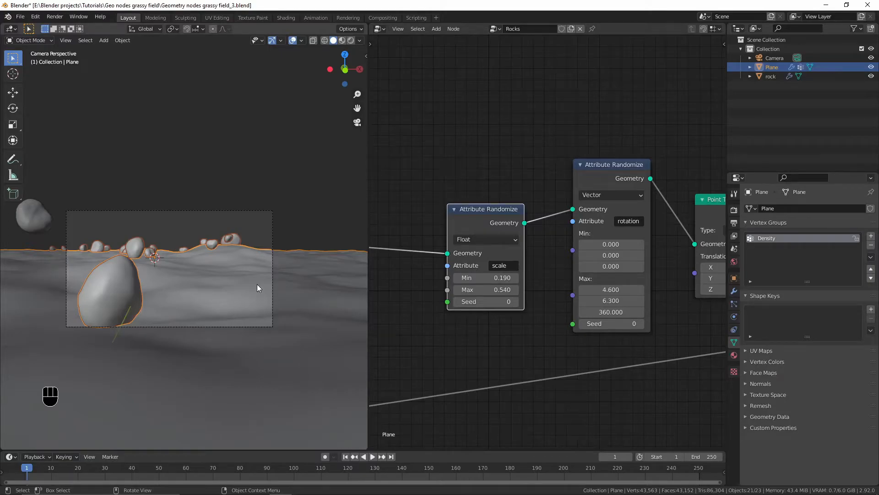
Set the scale randomization's maximum to 0.3 and its minimum to 0.15
left_click(489, 290)
type("0.3")
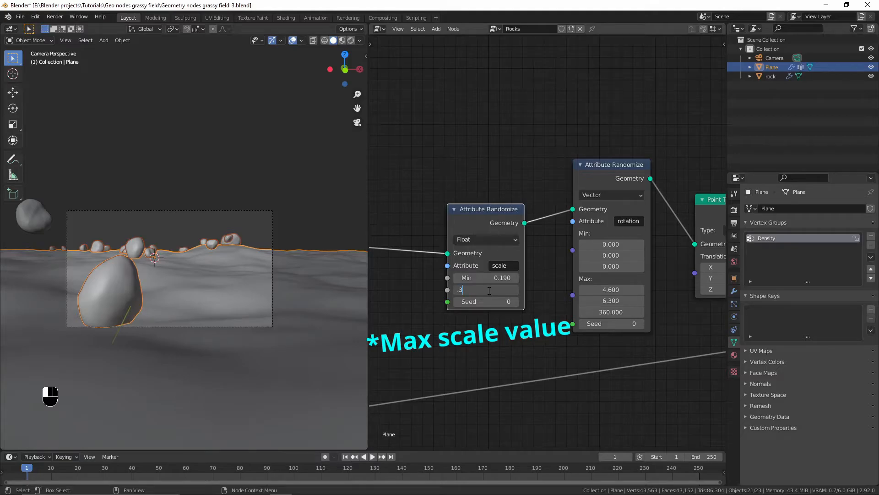
key("Return")
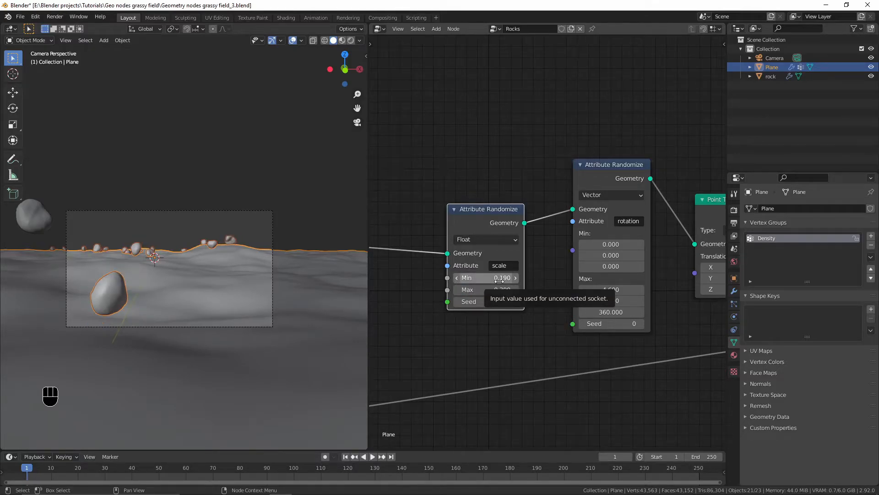
left_click(486, 278)
type("0.15")
key("Return")
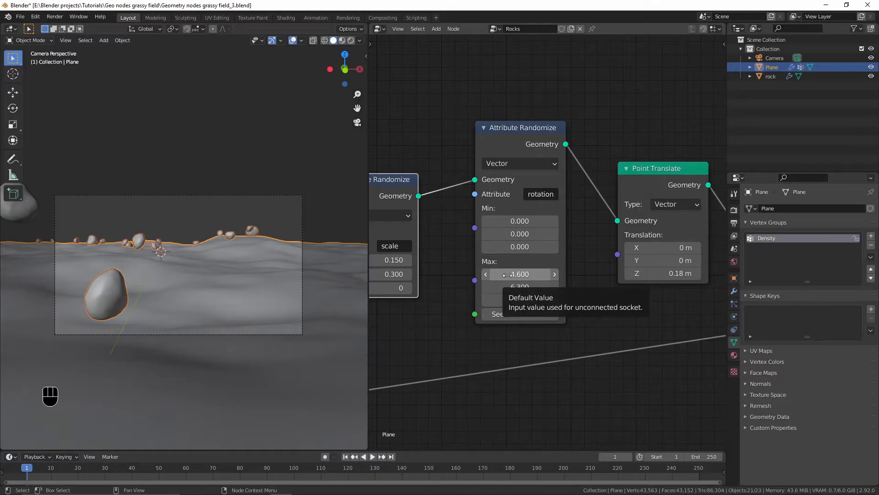
Raise the rotation randomization's first two maximum values to about 8.11 and 9.57
key("shift")
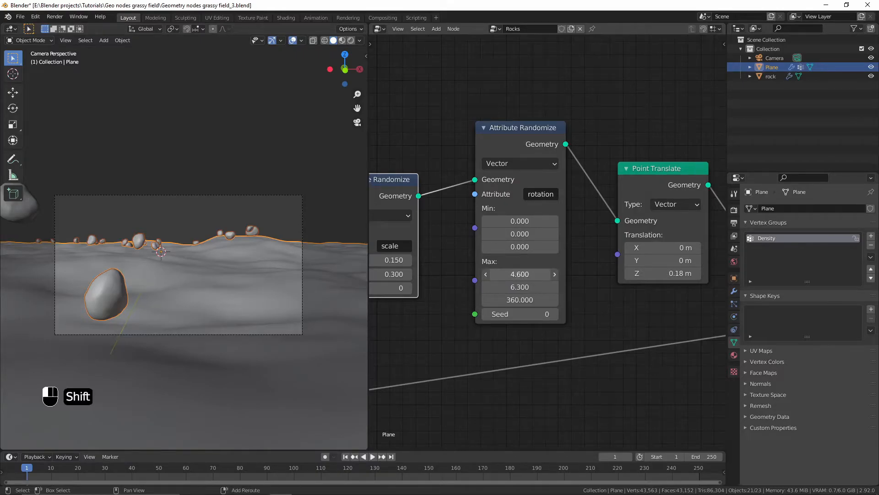
left_click_drag(516, 275, 676, 275, "shift")
left_click_drag(516, 287, 666, 288, "shift")
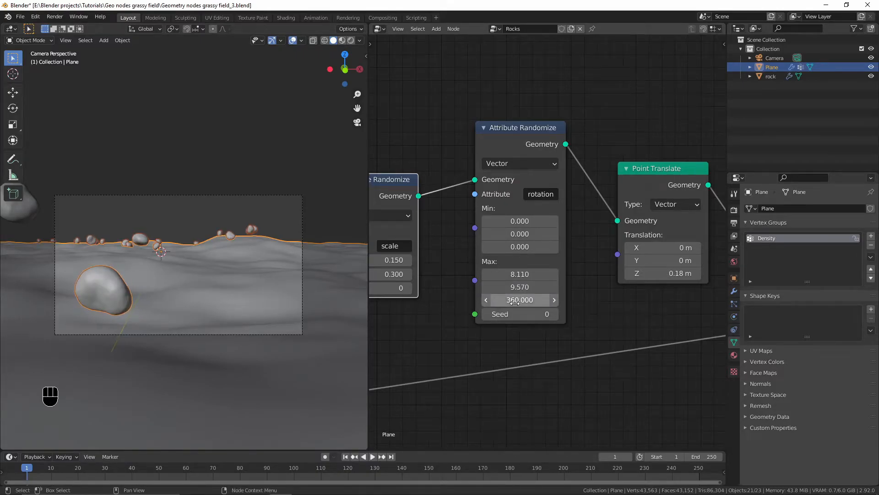
Lower the rocks with the Point Translate node, trying Z translations of 0.07 and 0.08 m and settling on 0.09 m
key("KP_0")
key("KP_0")
scroll(573, 290, "up", 2)
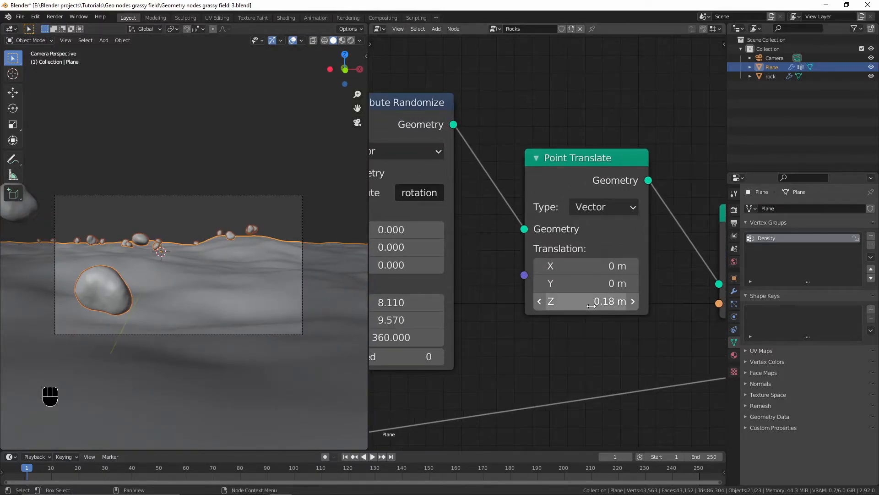
left_click(588, 305)
type(".")
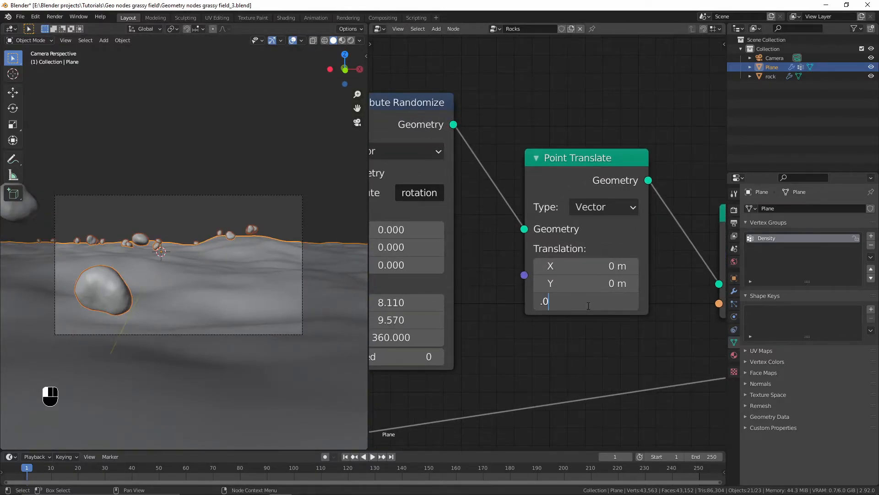
type("07")
key("Return")
left_click(589, 305)
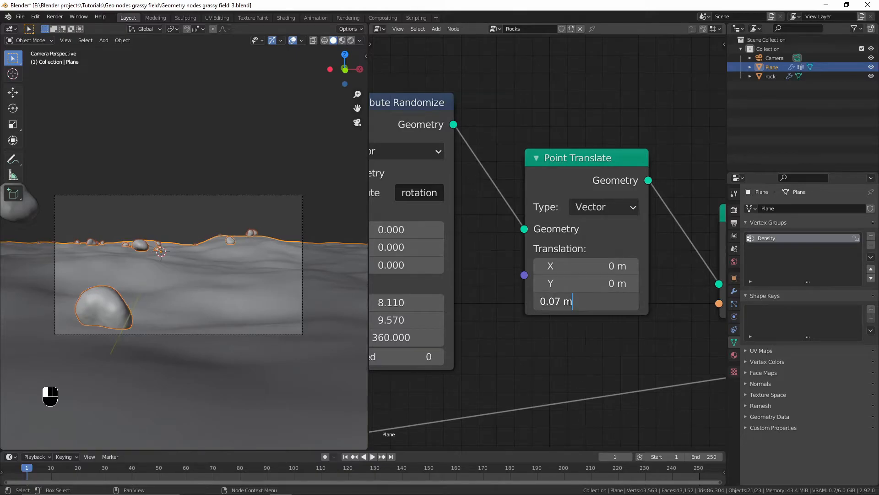
key("BackSpace")
type("8")
key("Return")
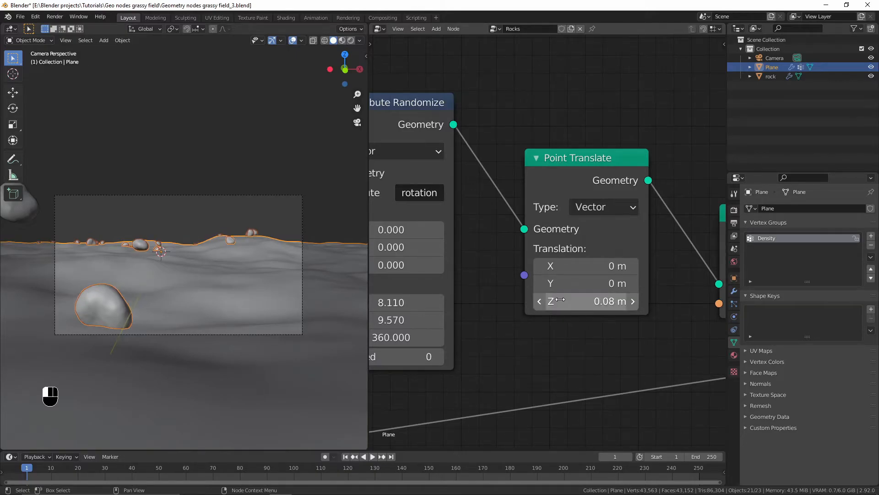
left_click(562, 301)
key("BackSpace")
type("9")
key("Return")
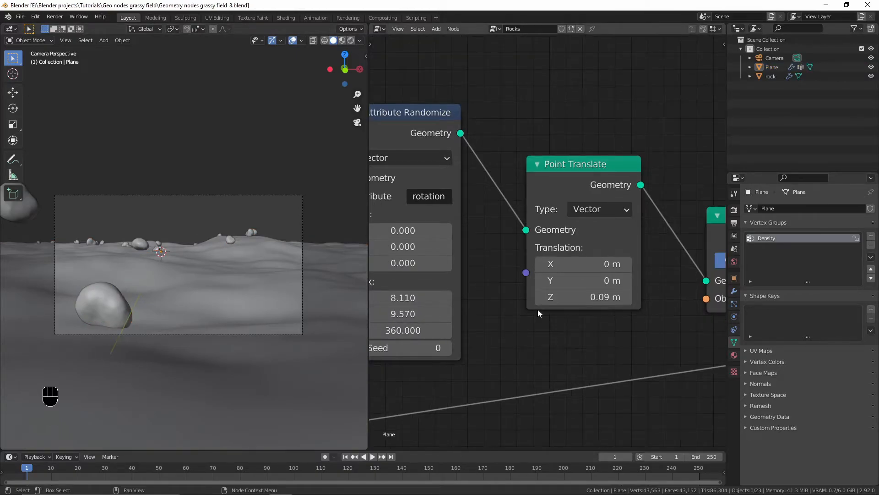
Move the Group Input node and expose the Point Distribute node's Distance Min as a group input
scroll(537, 310, "down", 6)
mouse_move(521, 303)
middle_mouse_down()
mouse_move(617, 306)
mouse_move(568, 288)
mouse_move(613, 287)
middle_mouse_up()
middle_click_drag(508, 288, 641, 282)
middle_click_drag(480, 292, 519, 290)
left_click_drag(428, 341, 414, 327)
scroll(516, 213, "up", 2)
middle_click_drag(515, 213, 542, 210)
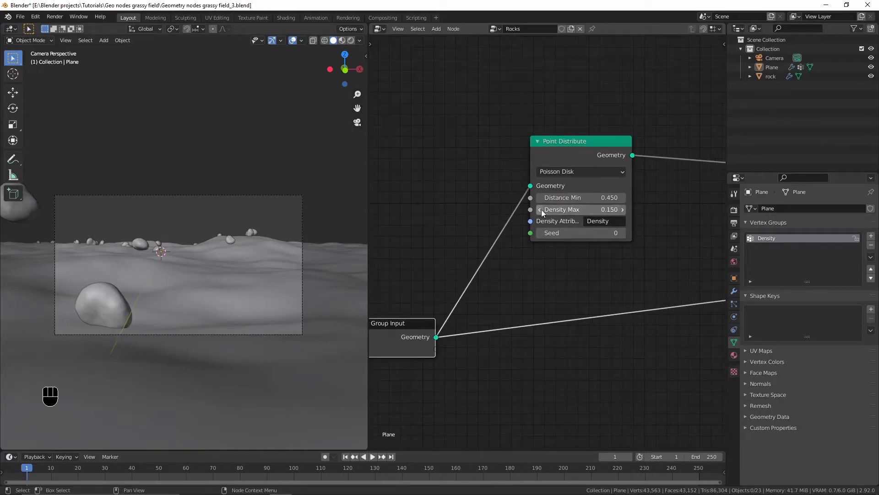
left_click_drag(530, 198, 435, 353)
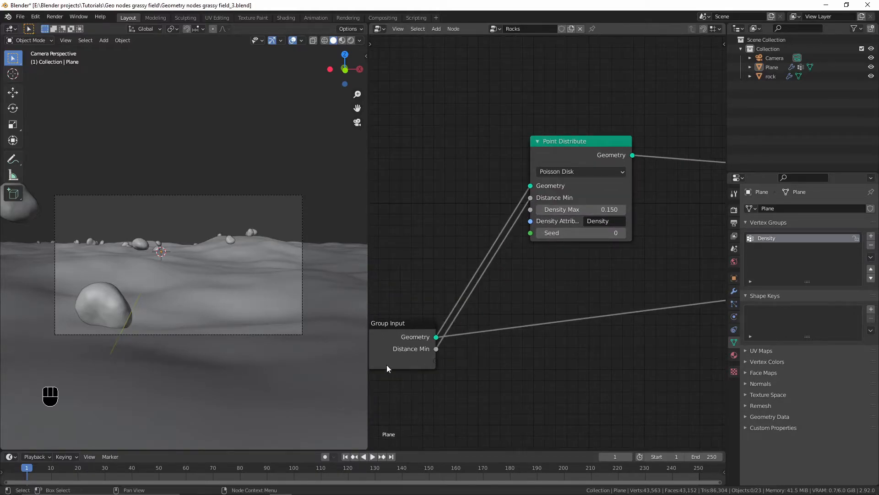
Select the terrain plane and show its modifier properties
left_click(260, 335)
left_click(273, 384)
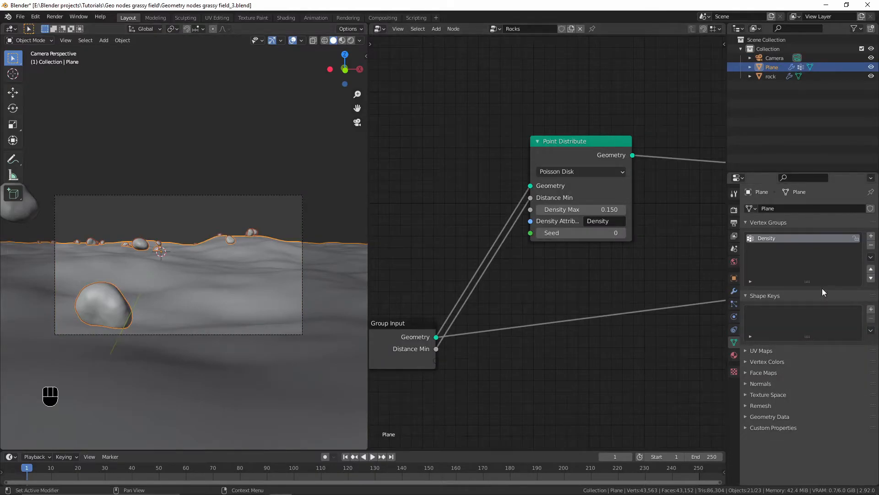
left_click(734, 291)
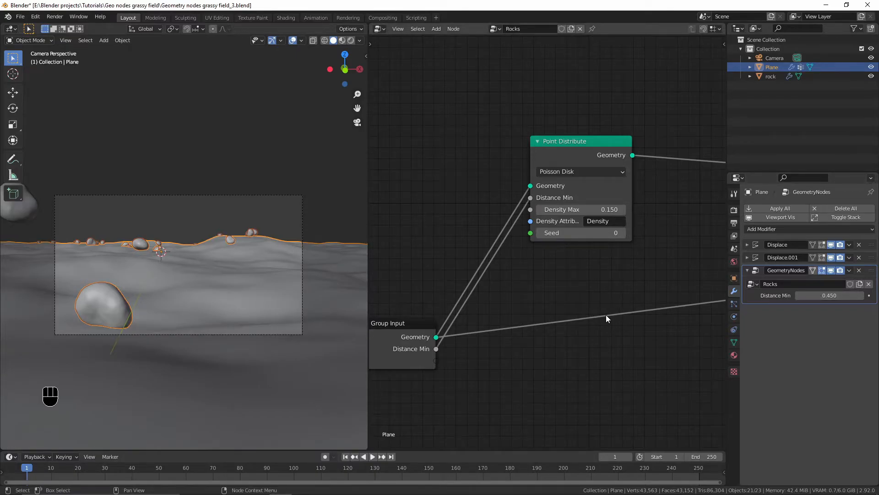
Rename the exposed Distance Min group input to Social distancing
key("n")
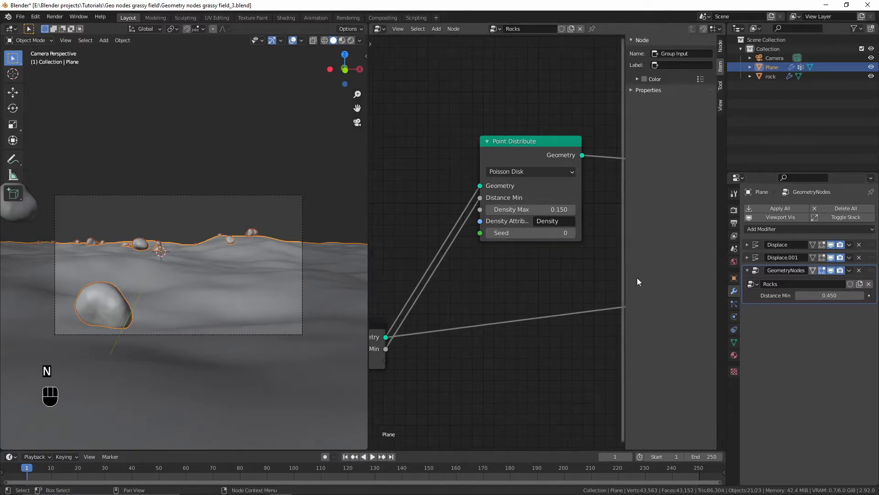
left_click(722, 48)
left_click(698, 110)
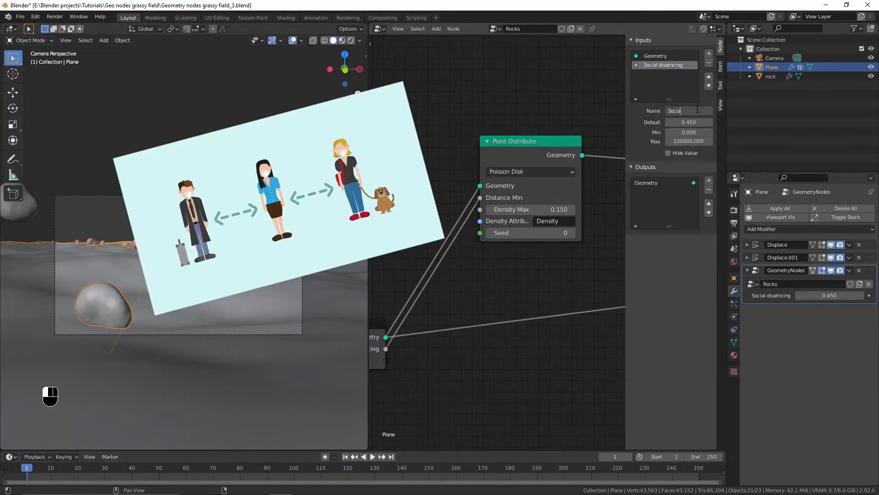
type("stancing")
key("Return")
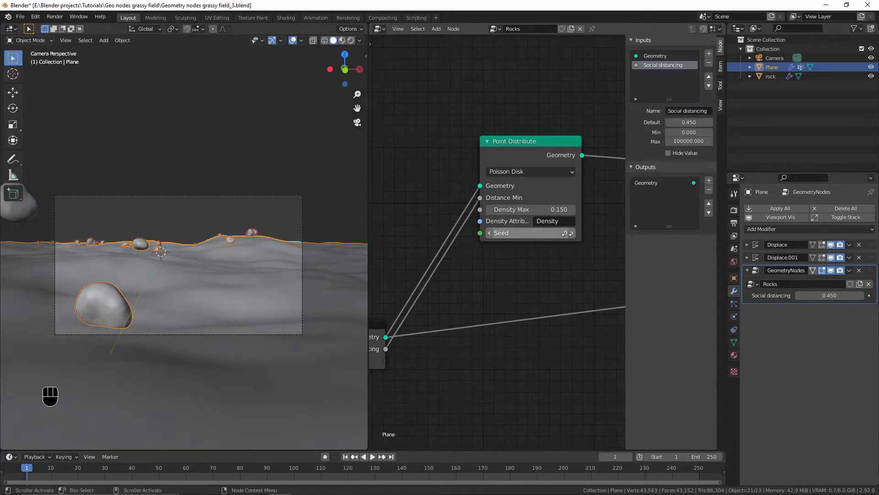
key("n")
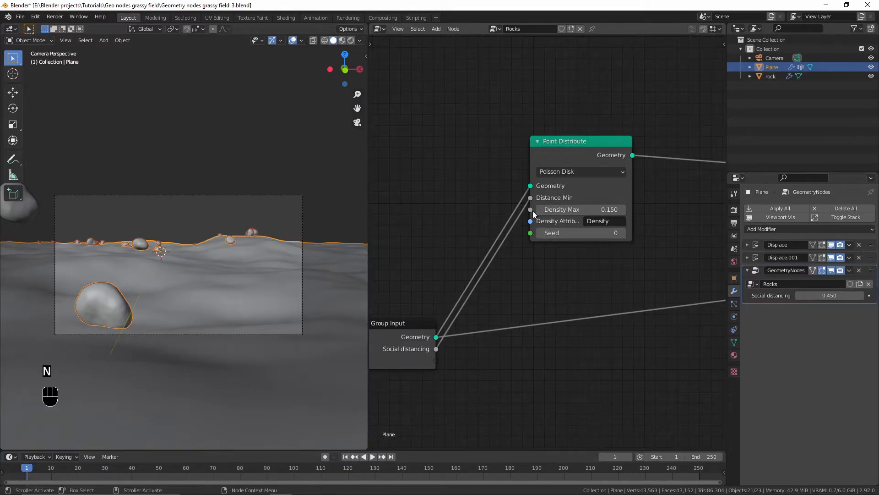
Expose the Point Distribute node's Density Max as a group input and rename it to Rocks Density
left_click_drag(532, 210, 436, 361)
key("n")
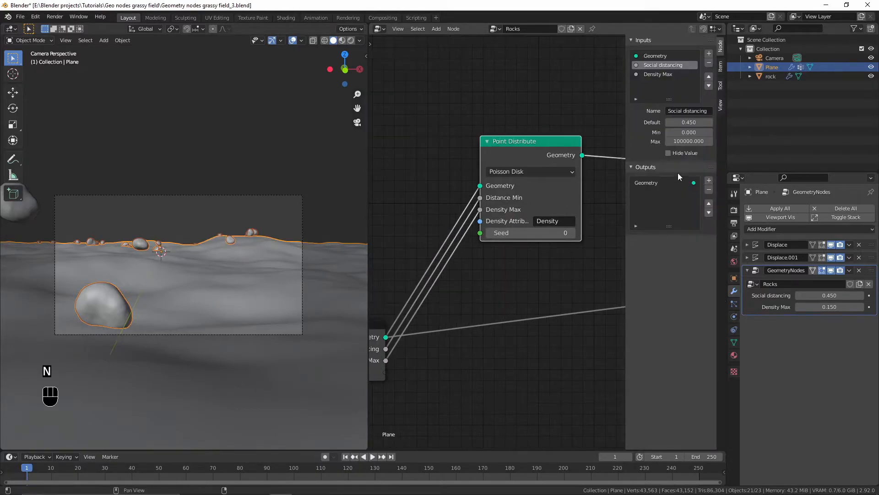
left_click(658, 74)
left_click(681, 110)
type("Rocks D")
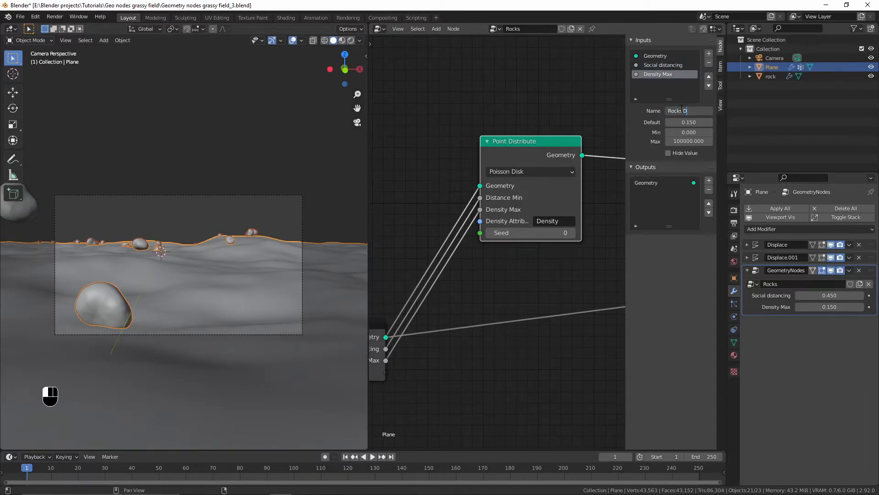
type("ensity")
key("Return")
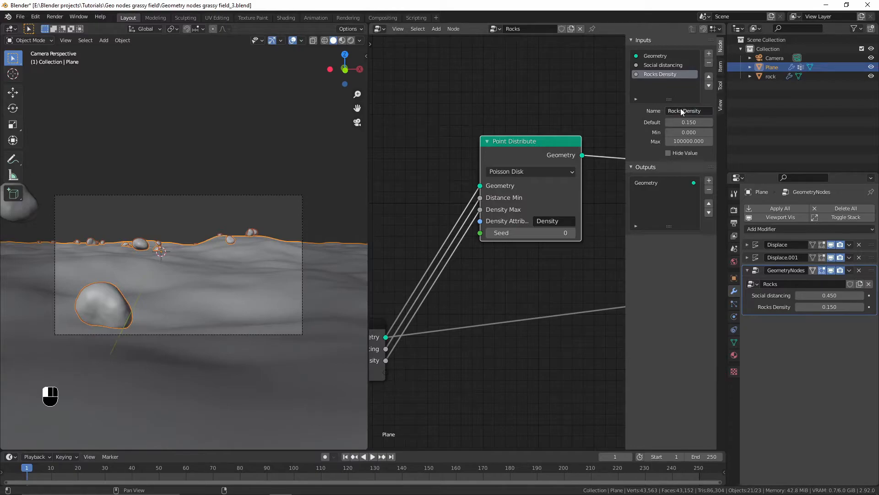
key("n")
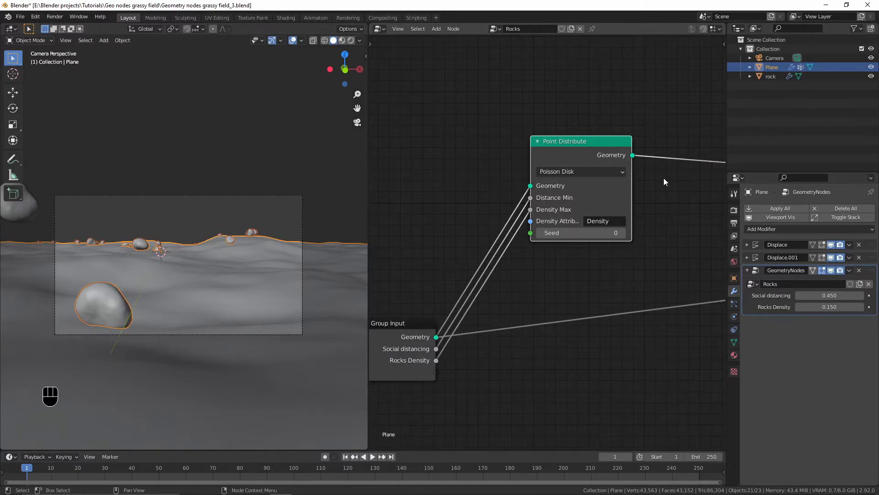
Start appending data from flower_scattering.blend and open its Collection folder
scroll(630, 213, "down", 5)
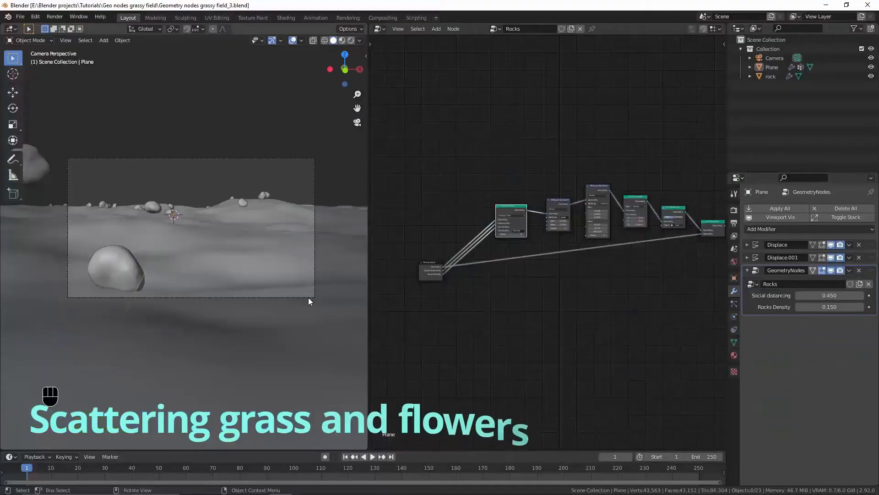
left_click(20, 17)
left_click(37, 117)
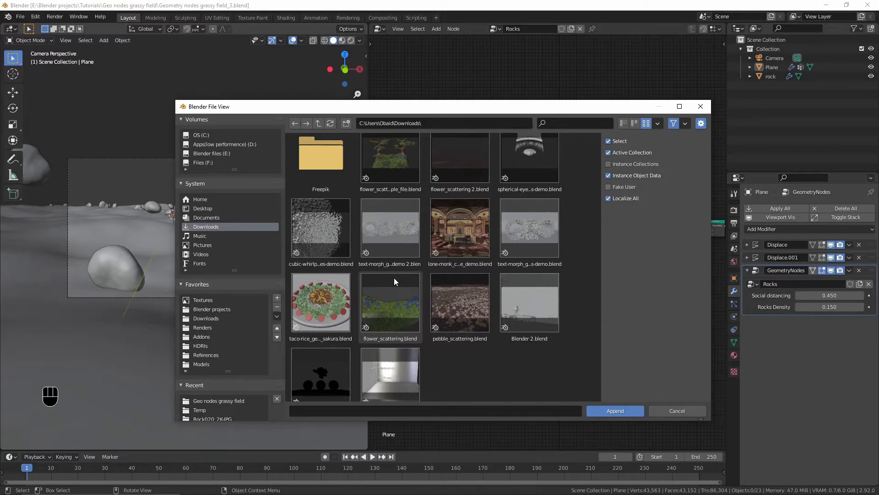
double_click(394, 278)
double_click(452, 194)
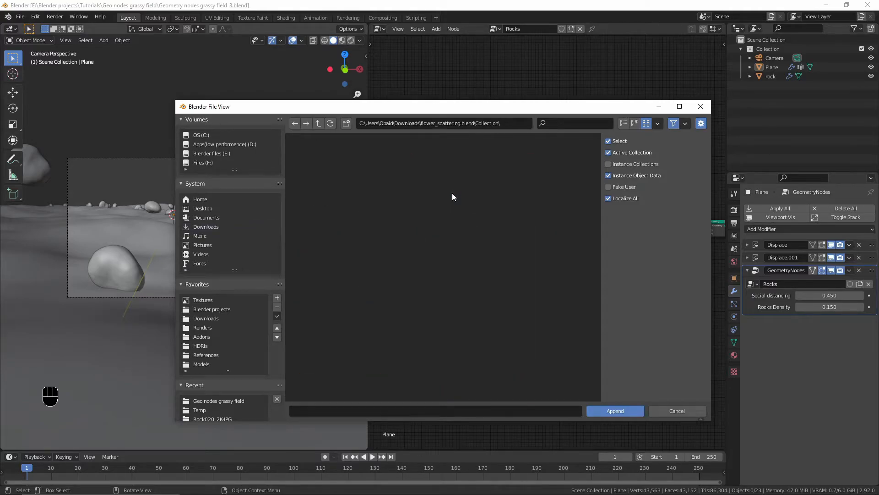
Filter the collections by "grass" and select EN-grass.long_NEW and EN-grass.medium_NEW
left_click(555, 126)
type("g")
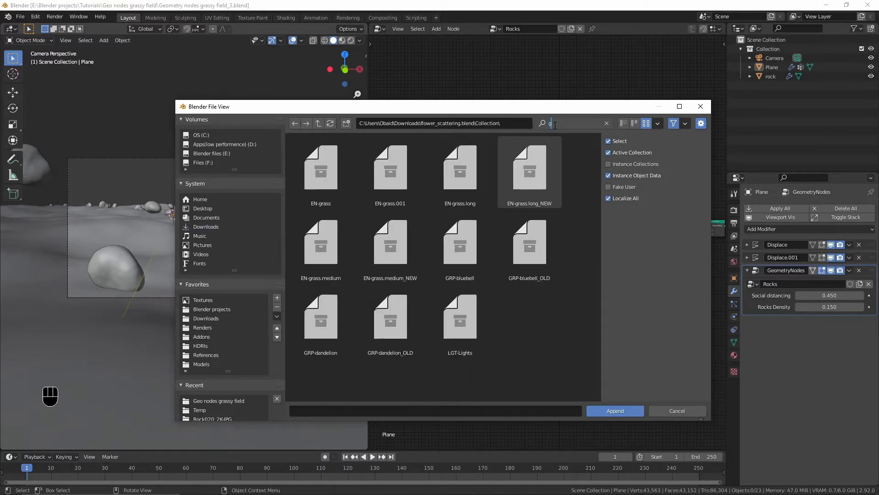
type("rass")
key("Return")
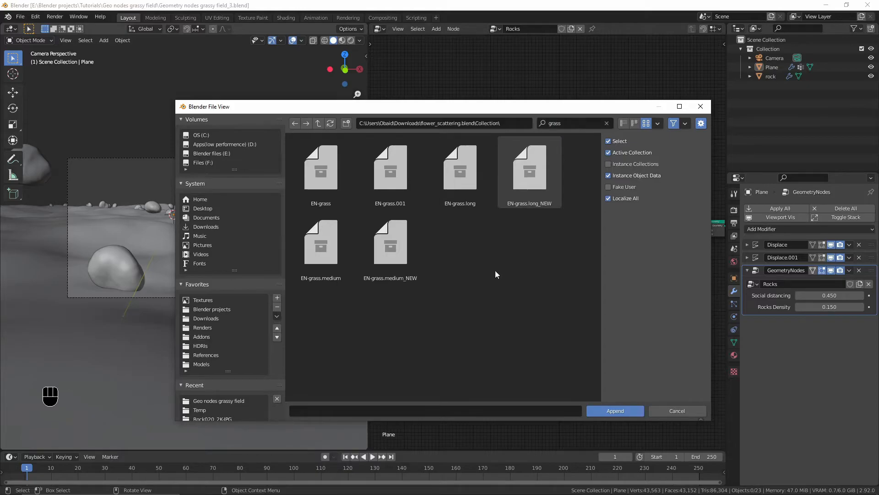
left_click(396, 261)
left_click(532, 194, "shift")
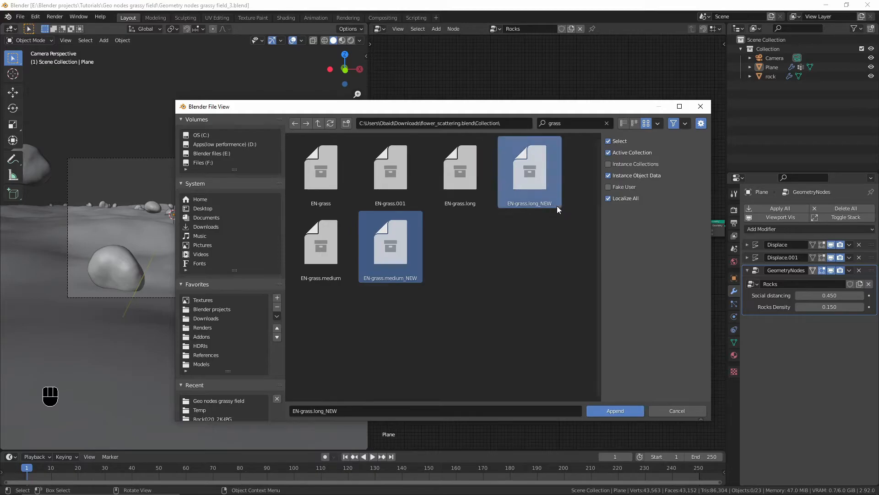
Add GRP-bluebell and GRP-dandelion to the selection, filtering by "grp", and append all selected collections
left_click(571, 123)
key("BackSpace")
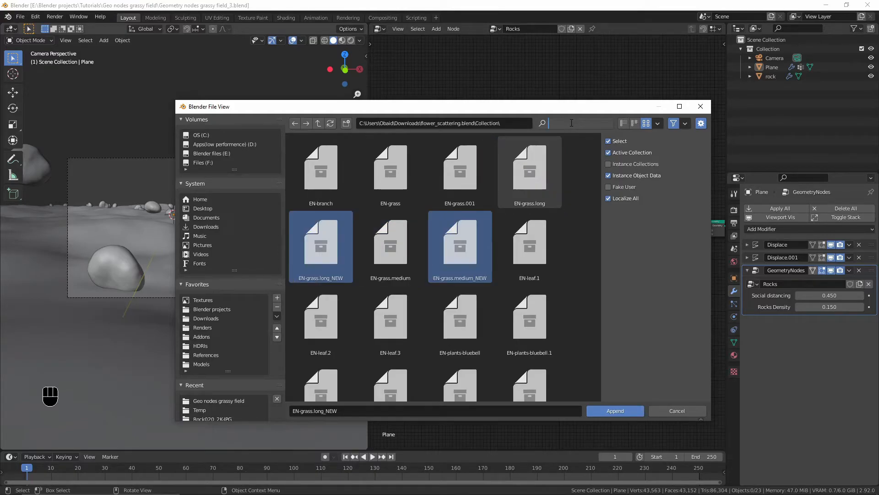
type("grp")
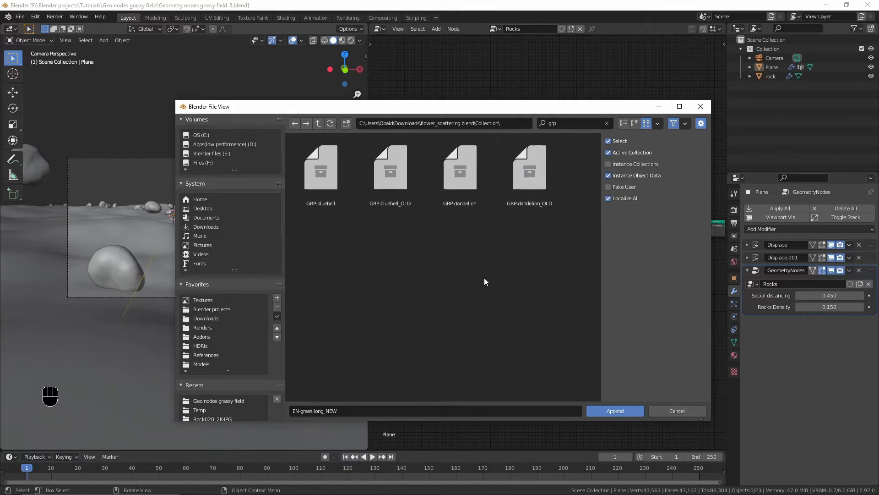
left_click(337, 196)
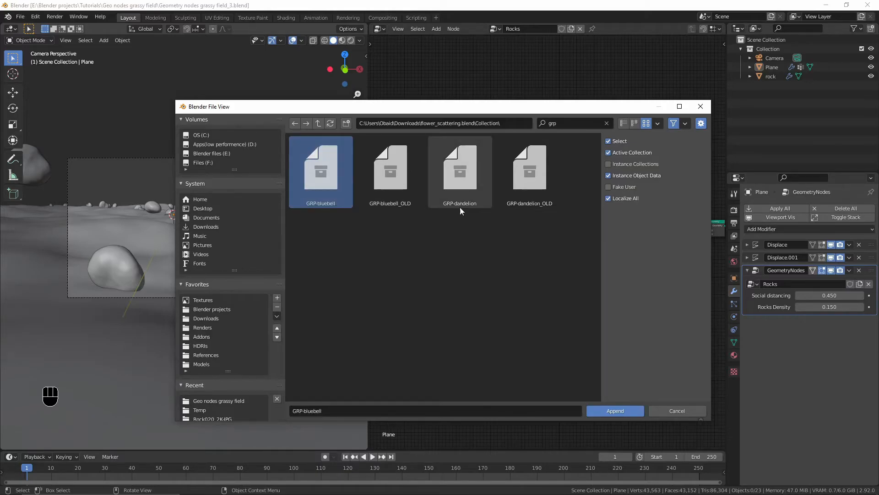
left_click(461, 183, "ctrl")
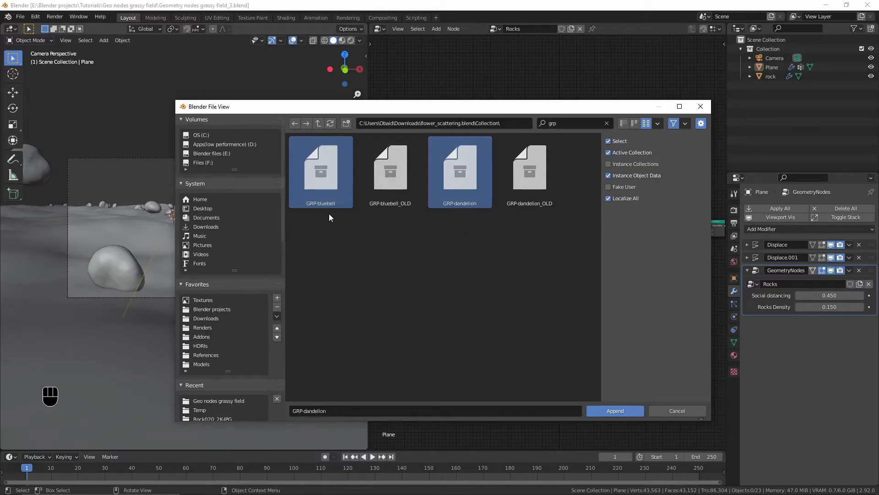
left_click(607, 124)
scroll(388, 267, "down", 5)
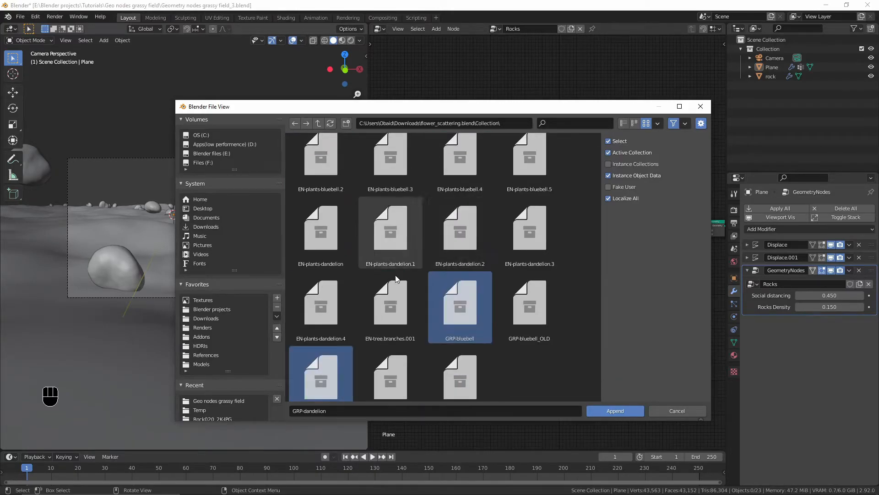
scroll(411, 301, "down", 4)
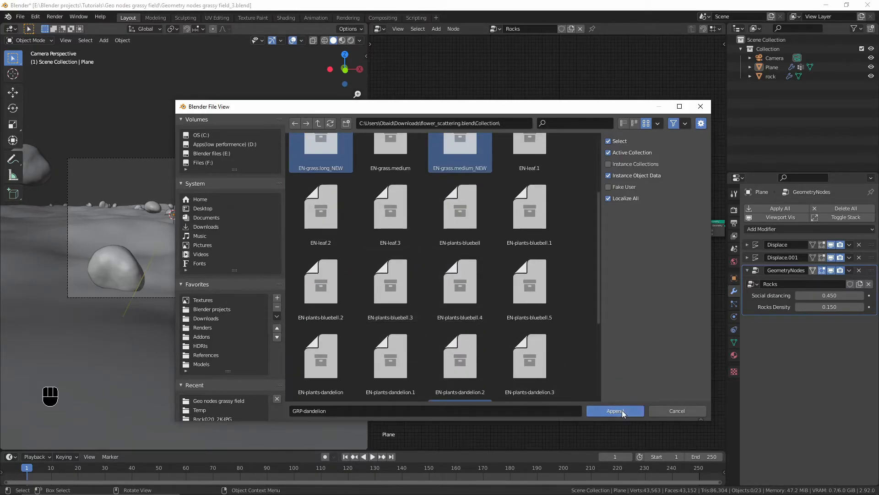
left_click(615, 410)
Move the appended grass and flower objects -4 m along the global X axis
scroll(174, 282, "down", 2)
key("g")
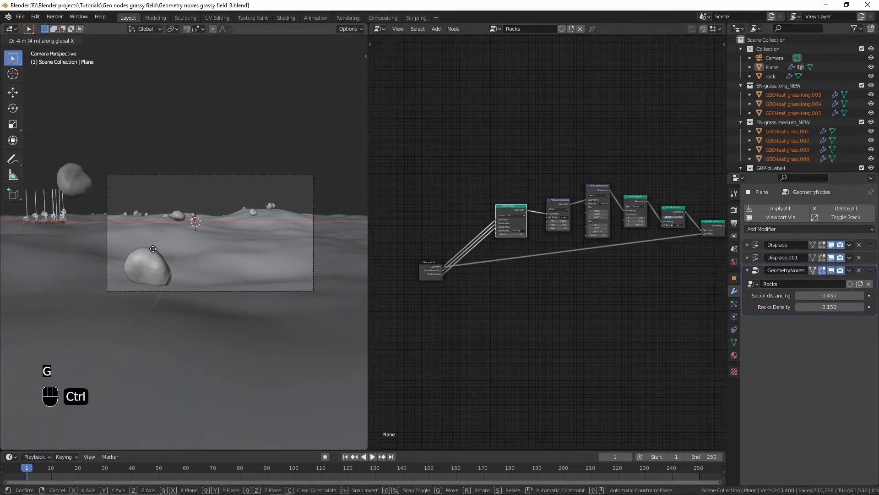
left_click(149, 250)
middle_click_drag(149, 250, 135, 254, "shift")
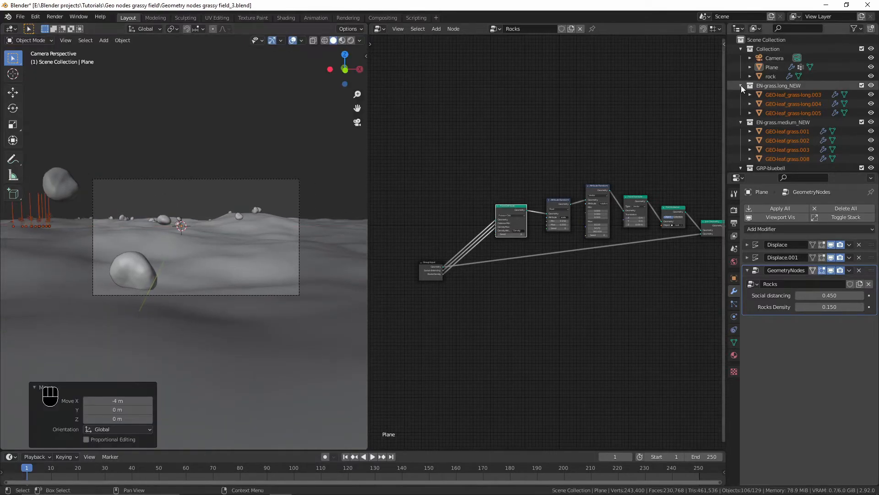
Collapse the EN-grass.long_NEW, EN-grass.medium_NEW, GRP-bluebell and GRP-dandelion collections in the outliner
left_click(741, 85)
left_click(741, 94)
left_click(740, 103)
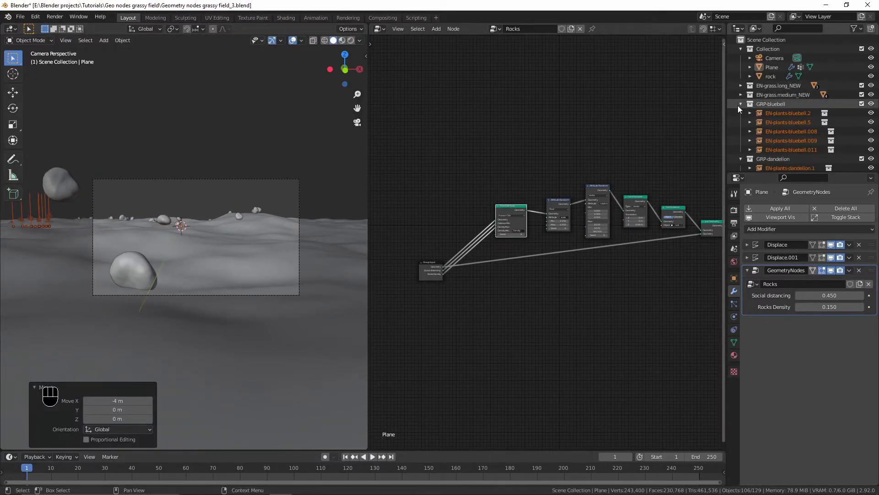
left_click(741, 112)
Add a second Geometry Nodes modifier to the terrain plane and name its node tree Grass and Flowers
left_click(270, 309)
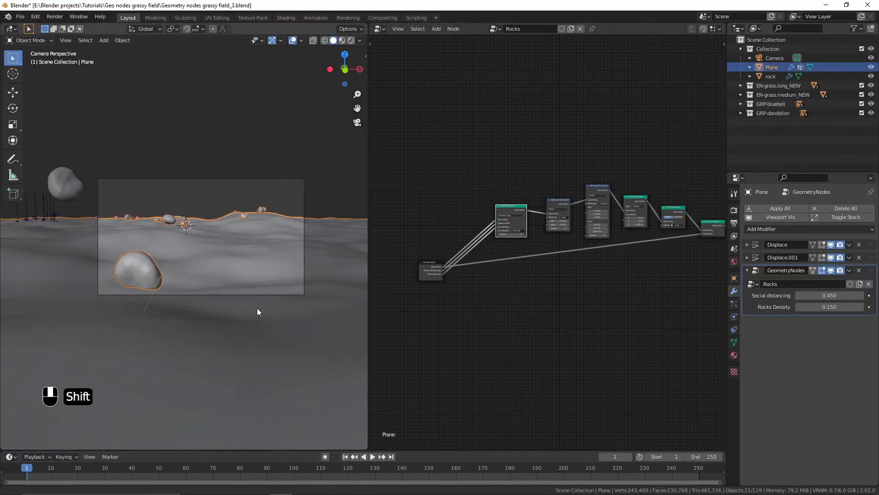
middle_click_drag(257, 308, 238, 311, "shift")
left_click(767, 229)
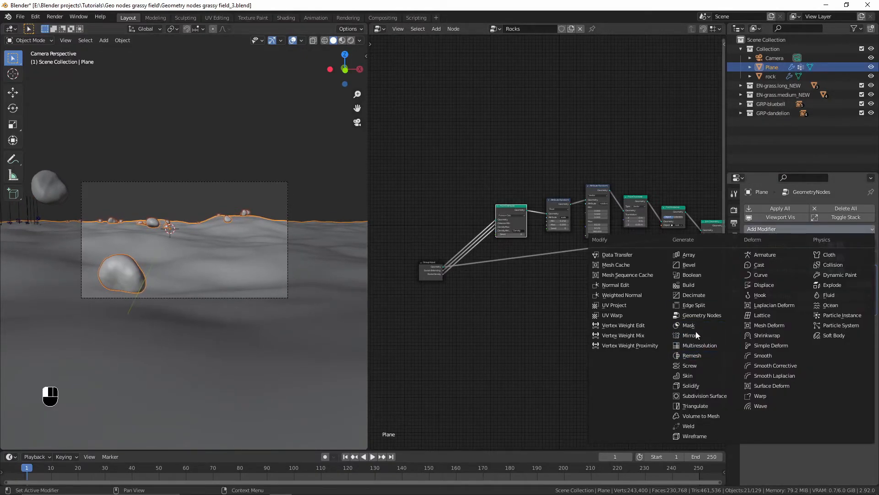
left_click(693, 318)
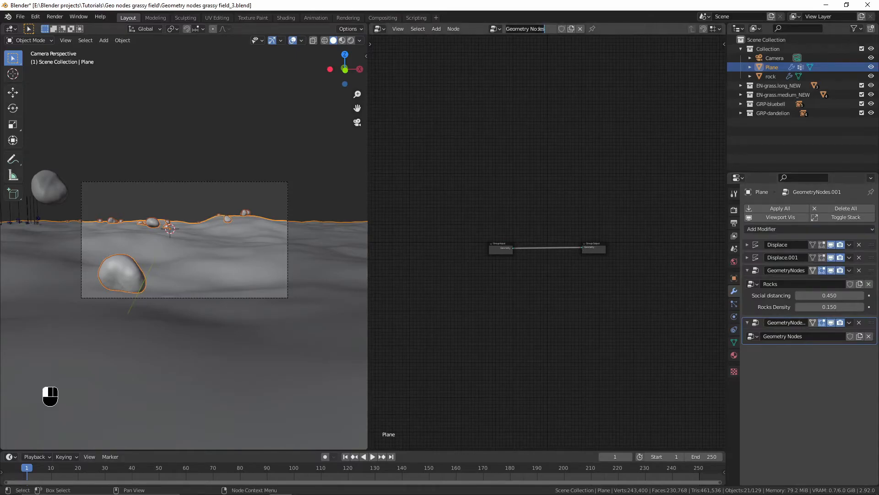
type("Grass and Flowers")
key("Return")
Insert a Point Distribute node between Group Input and Group Output
scroll(543, 140, "up", 3)
key("shift+a")
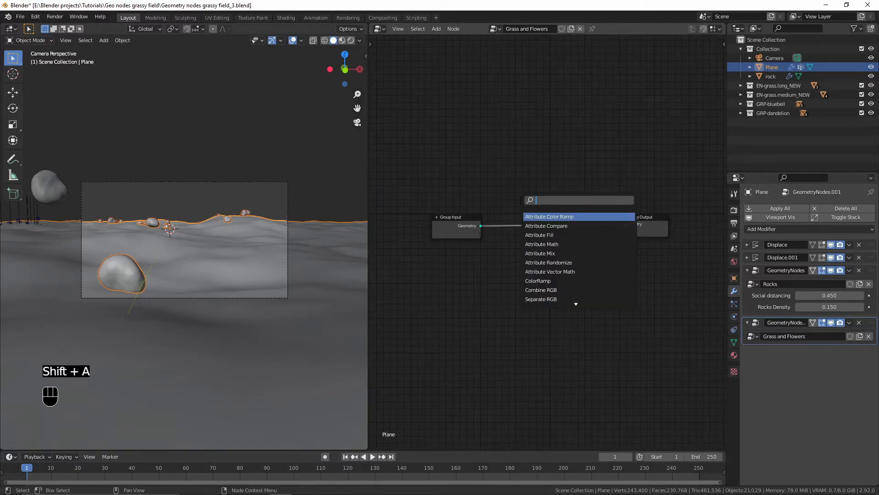
type("poi")
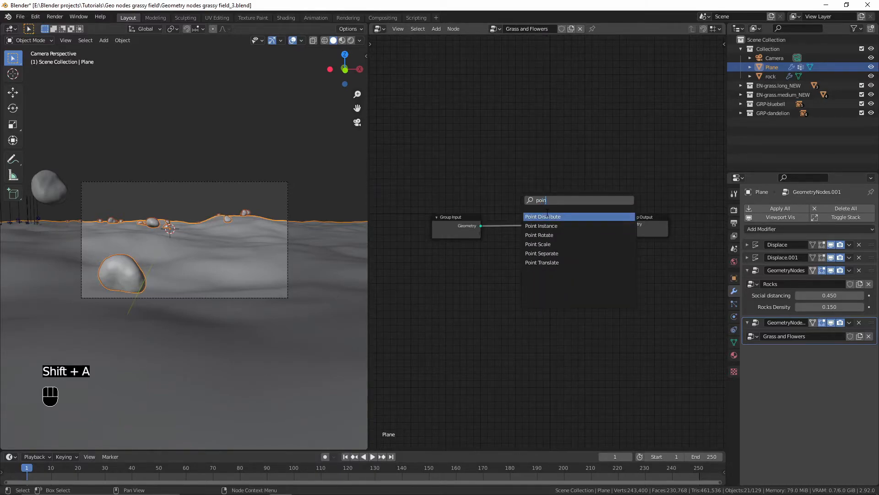
type("n")
key("Return")
left_click(524, 224)
scroll(548, 260, "up", 3)
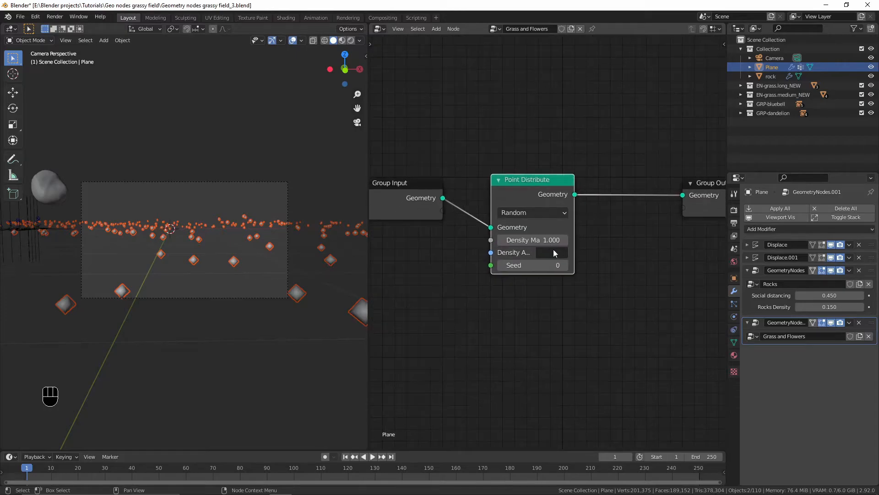
Set the Point Distribute node's Density Max to 100 and move the Group Input node farther away from it
left_click(534, 240)
type("100")
key("Return")
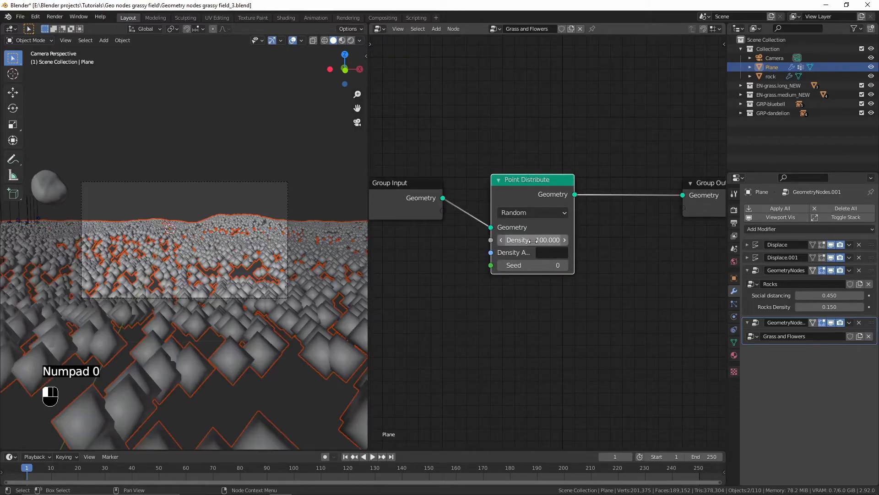
scroll(534, 212, "down", 2)
middle_click_drag(524, 199, 556, 191)
left_click_drag(462, 192, 386, 225)
left_click(565, 195)
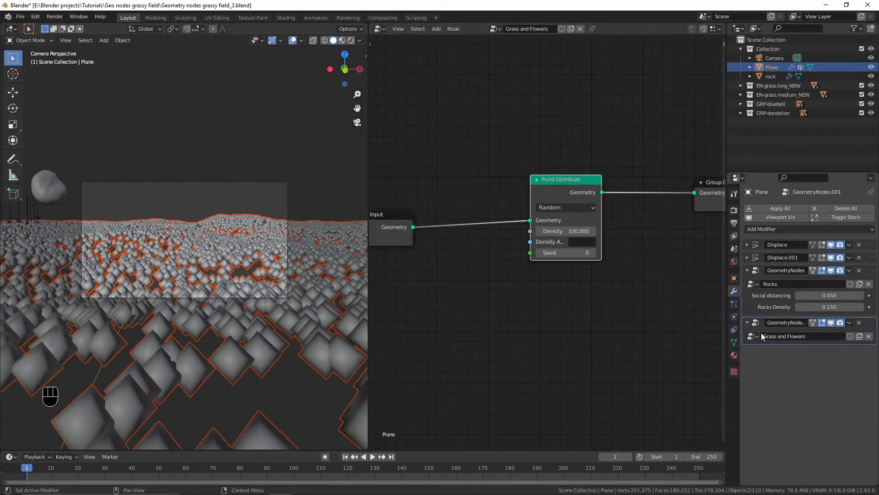
Copy the plane's Density vertex group name into the Point Distribute node's Density Attribute
left_click(734, 342)
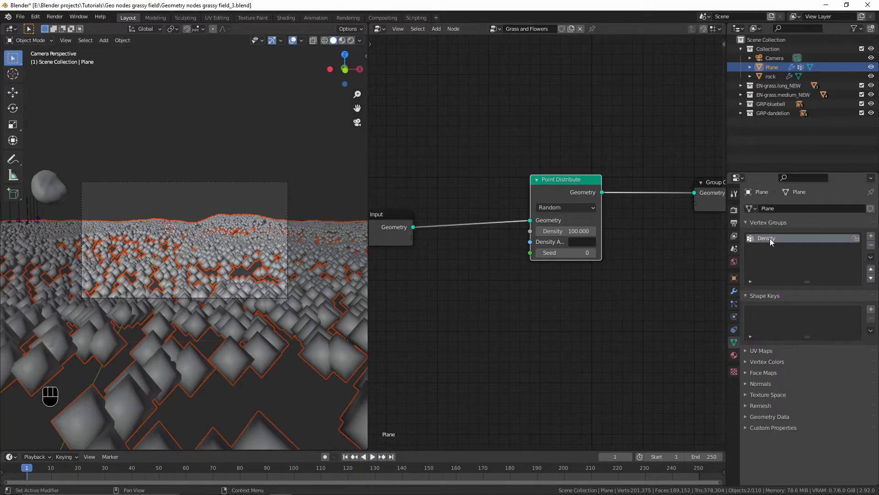
key("ctrl+c")
key("ctrl+v")
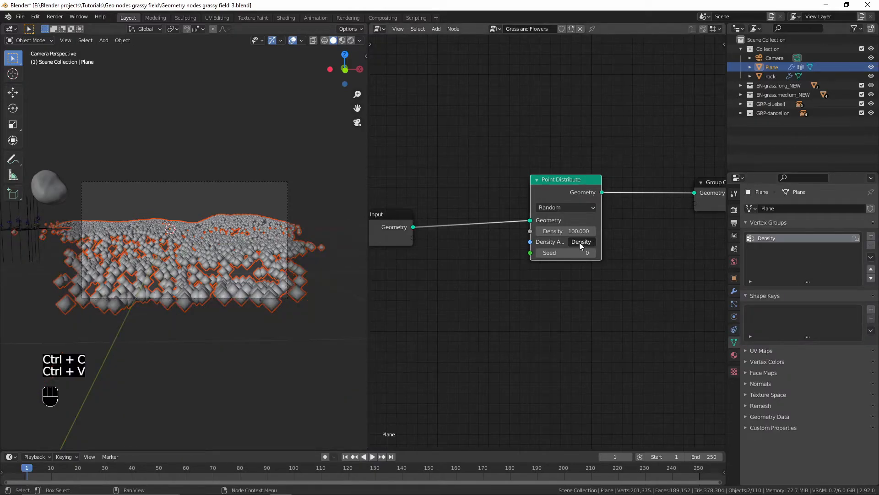
Move Point Distribute toward Group Input and insert a Point Instance node between it and Group Output
left_click_drag(565, 184, 492, 184)
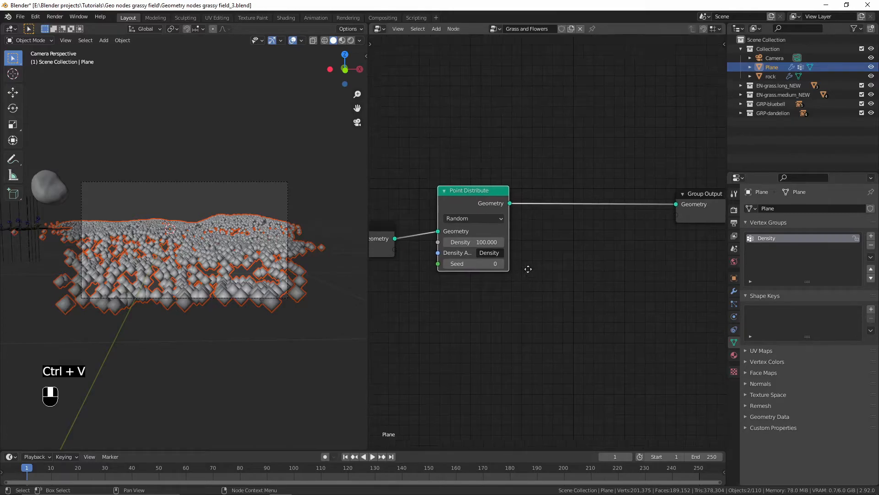
key("shift+a")
left_click(554, 160)
type("point")
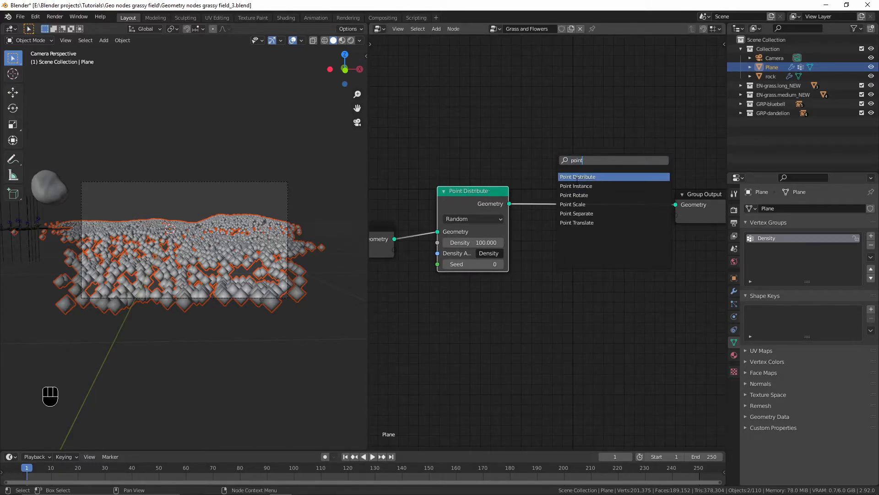
left_click(576, 185)
left_click(594, 208)
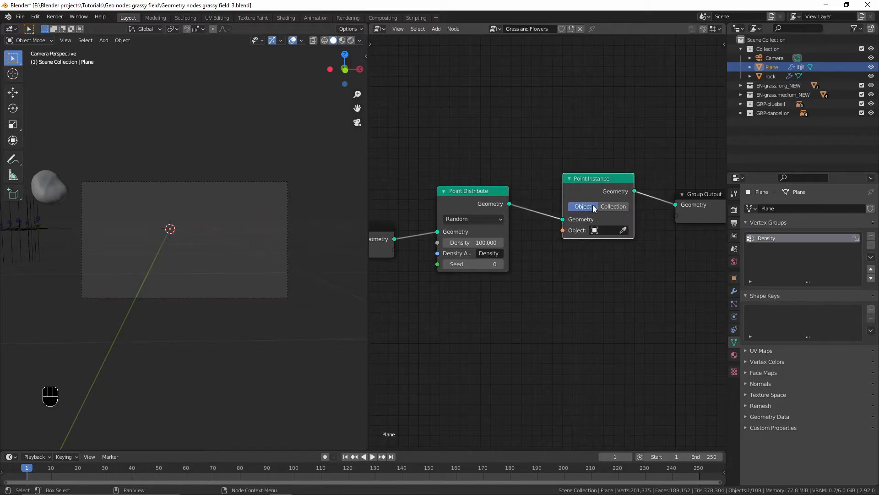
Set Point Instance to Collection mode with the EN-grass.medium_NEW collection and disable Whole Collection
left_click(614, 207)
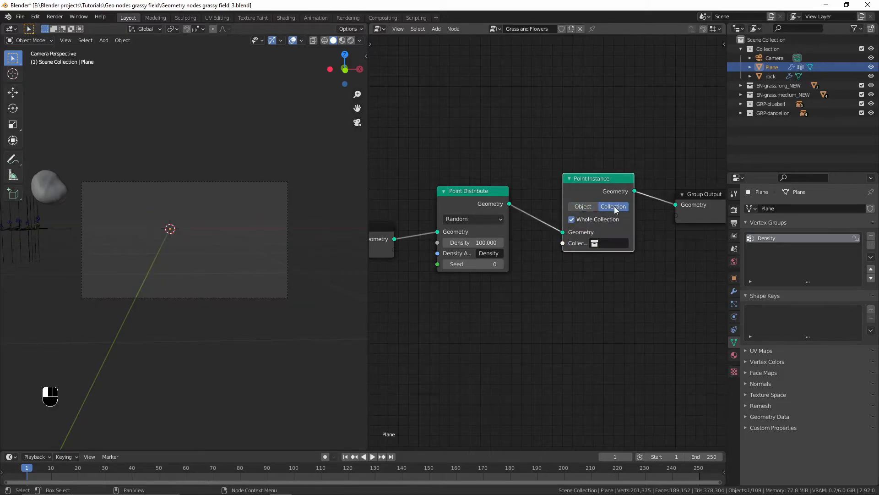
left_click(612, 244)
type("gr")
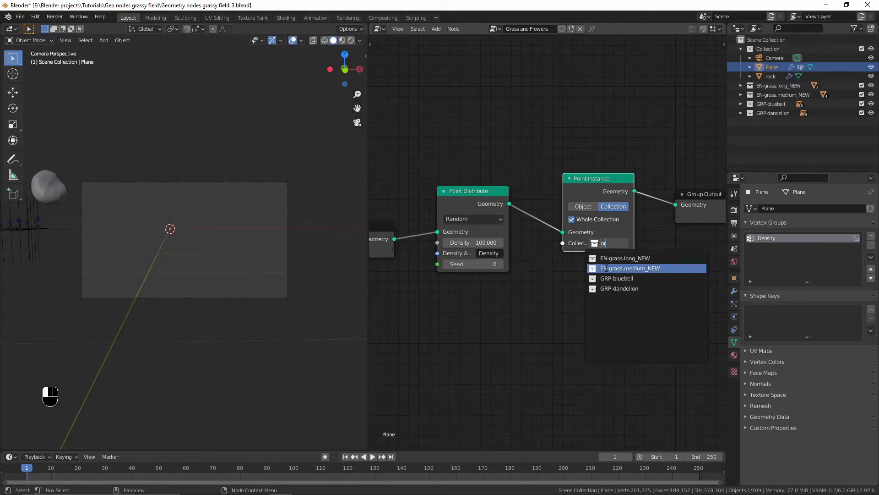
left_click(605, 267)
scroll(570, 213, "up", 2)
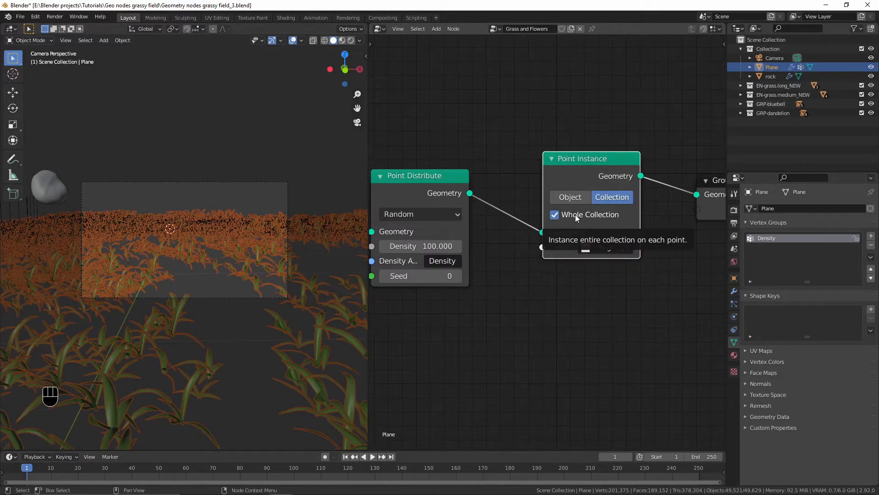
left_click(568, 216)
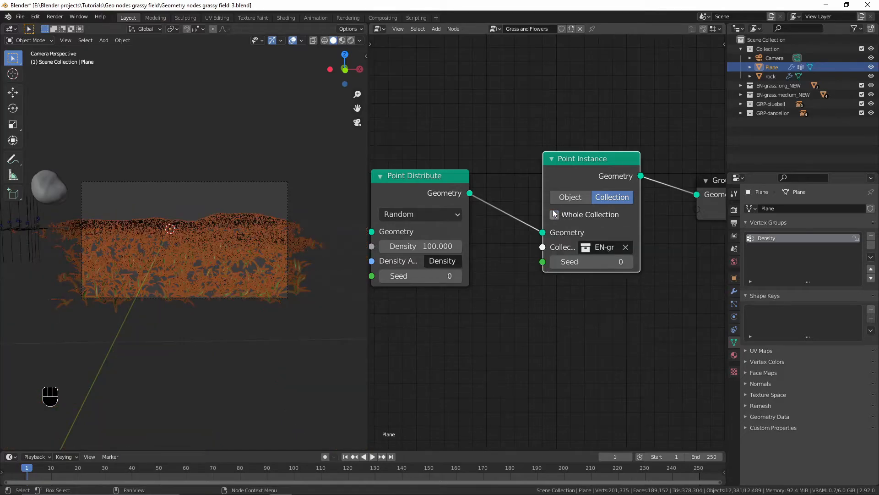
Deselect everything, then move the Group Input and Point Distribute nodes farther from Point Instance to make room between them
key("alt+a")
scroll(440, 290, "down", 3)
middle_click_drag(441, 291, 494, 301)
left_click(410, 263)
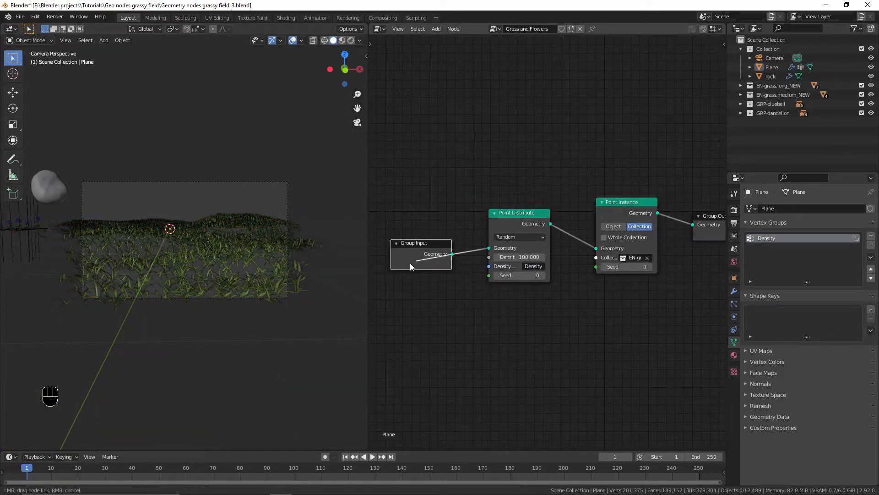
left_click_drag(413, 261, 369, 271)
left_click_drag(512, 224, 465, 235)
Insert an Attribute Randomize node between Point Distribute and Point Instance and set its attribute to scale
key("shift+a")
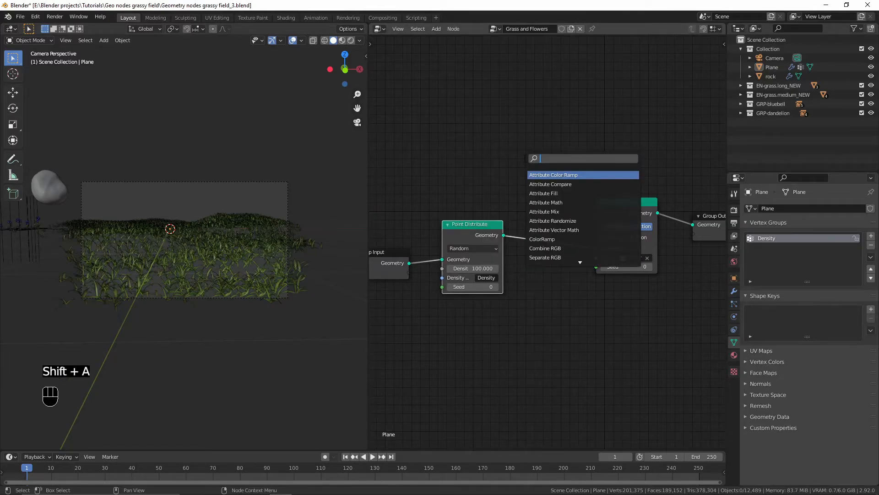
type("attr")
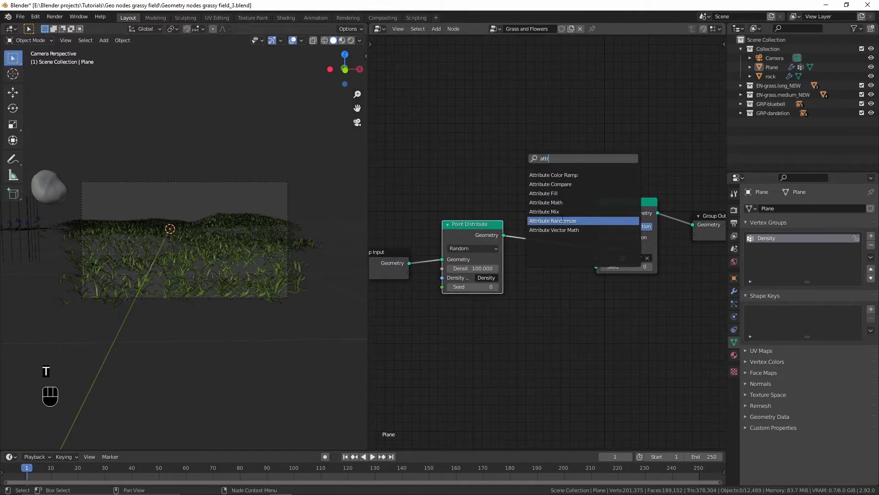
left_click(563, 220)
left_click(554, 268)
scroll(552, 264, "up", 6)
left_click(597, 255)
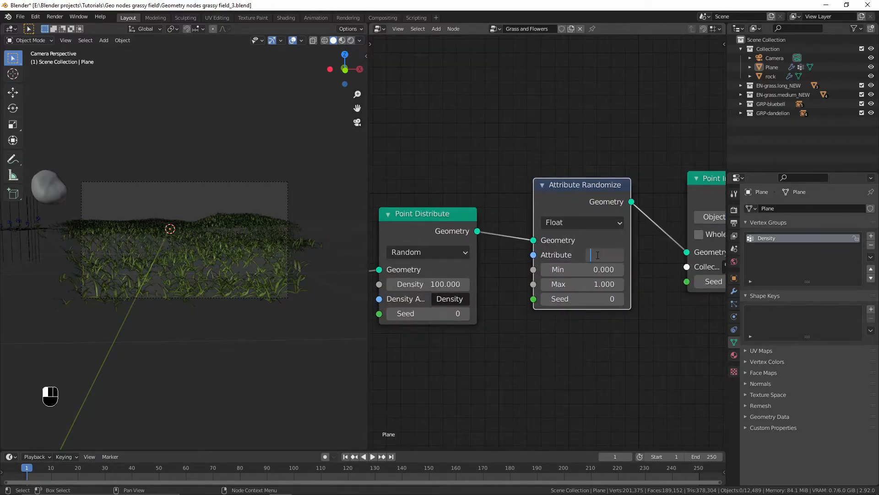
type("scale")
Set the scale Attribute Randomize node's Min to 0.32 and Max to 0.785
left_click(590, 268)
type("0.0")
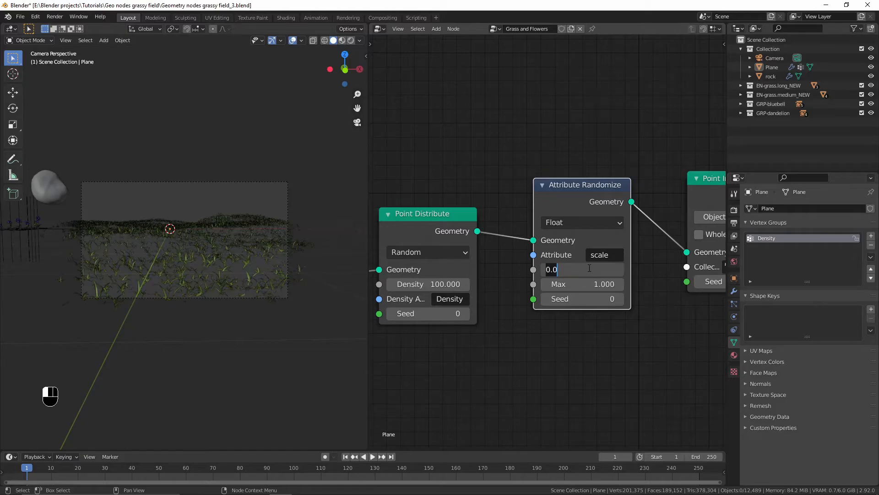
key("BackSpace")
key("BackSpace")
key("BackSpace")
type(".")
key("Return")
left_click(577, 284)
type(".")
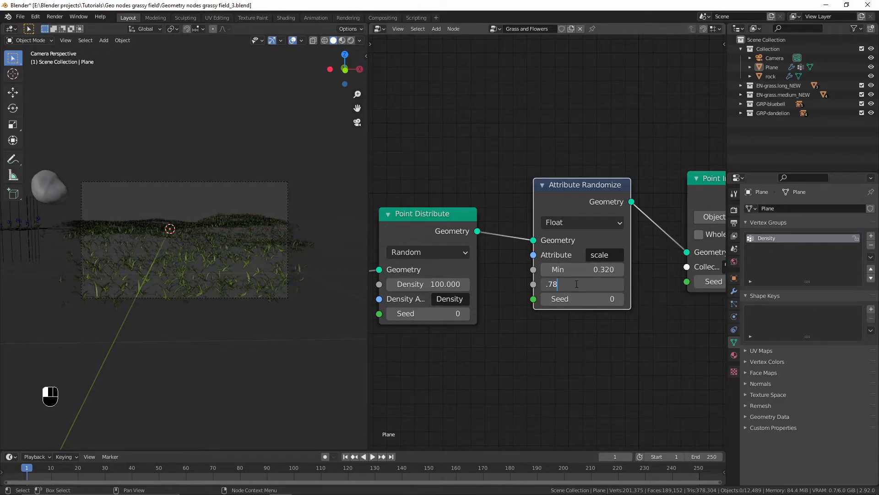
key("Return")
left_click(576, 284)
left_click(576, 284)
type("5")
key("Return")
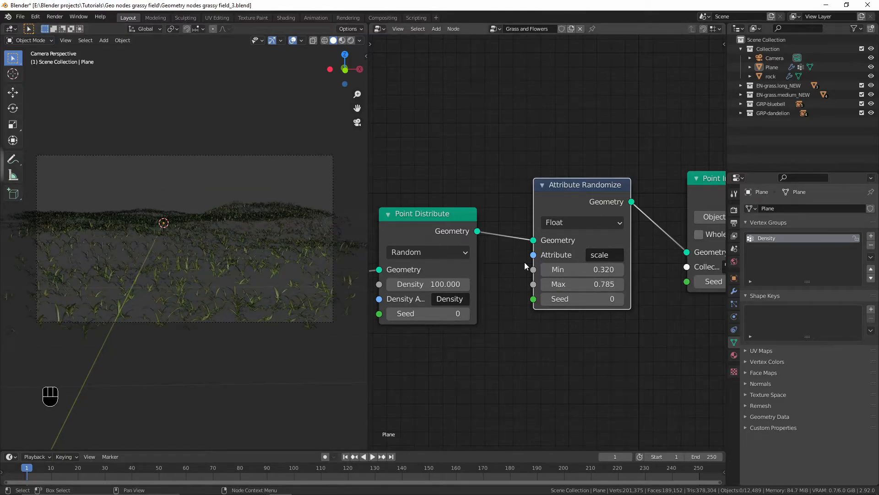
Duplicate the scale Attribute Randomize node, insert the copy before Point Instance, and set its attribute to rotation
scroll(525, 260, "down", 3)
scroll(513, 265, "up", 1)
key("shift+d")
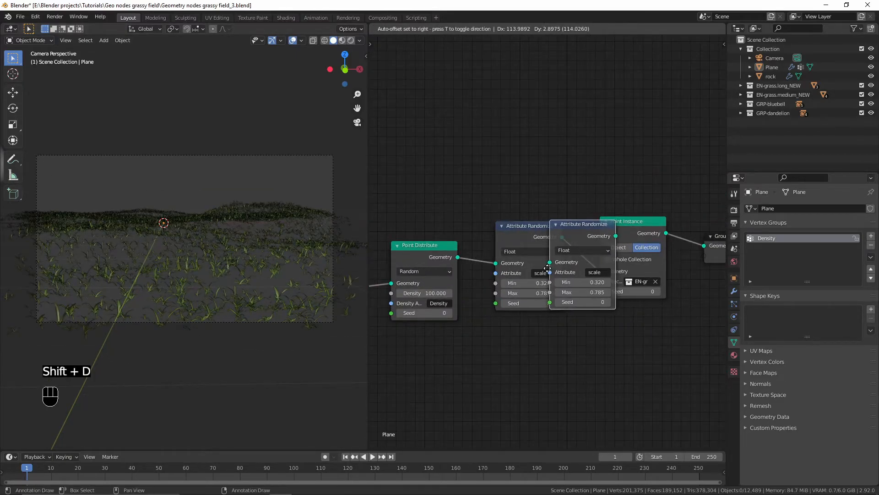
left_click(629, 271)
left_click(646, 271)
scroll(513, 279, "up", 4)
middle_click_drag(650, 279, 541, 266)
type("ro")
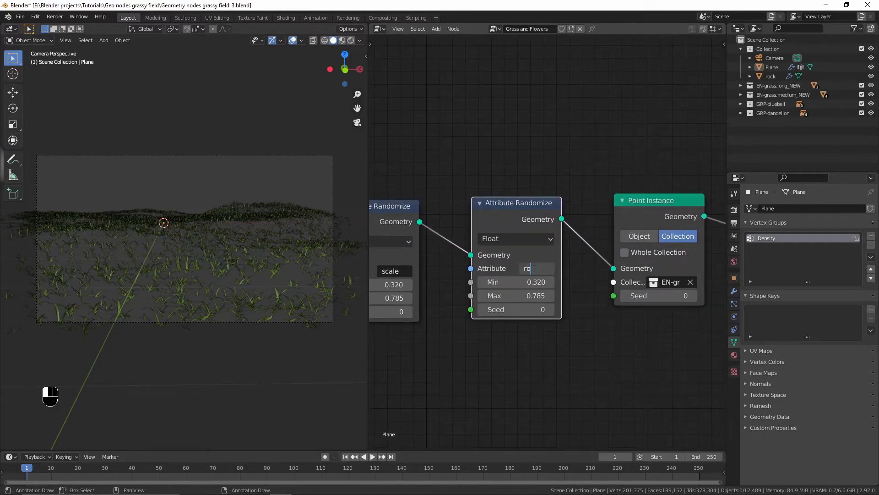
type("tation")
key("Return")
Switch the rotation Attribute Randomize node to Vector and set its Max values to 0.15, 0.15 and 360
left_click(516, 242)
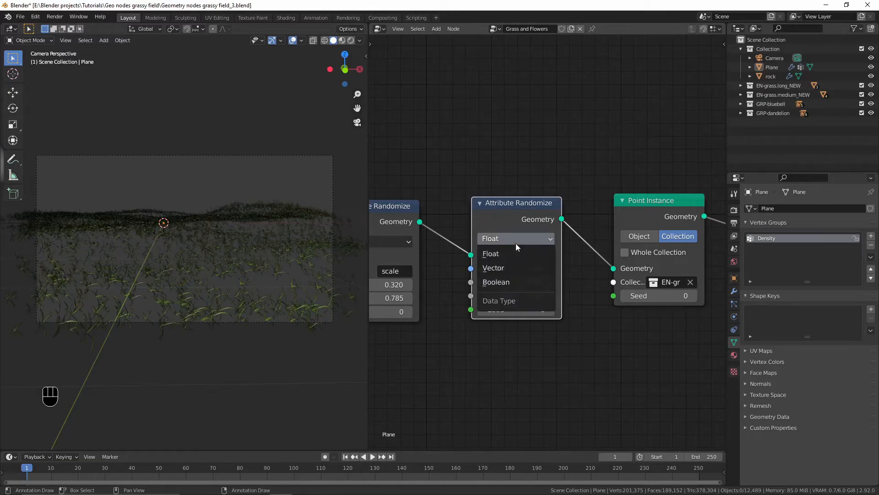
left_click(507, 267)
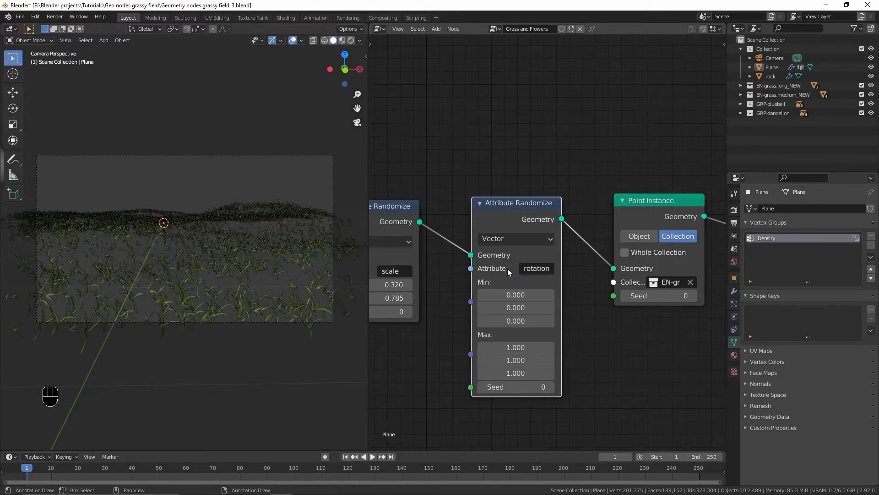
left_click(506, 374)
type("360")
key("Return")
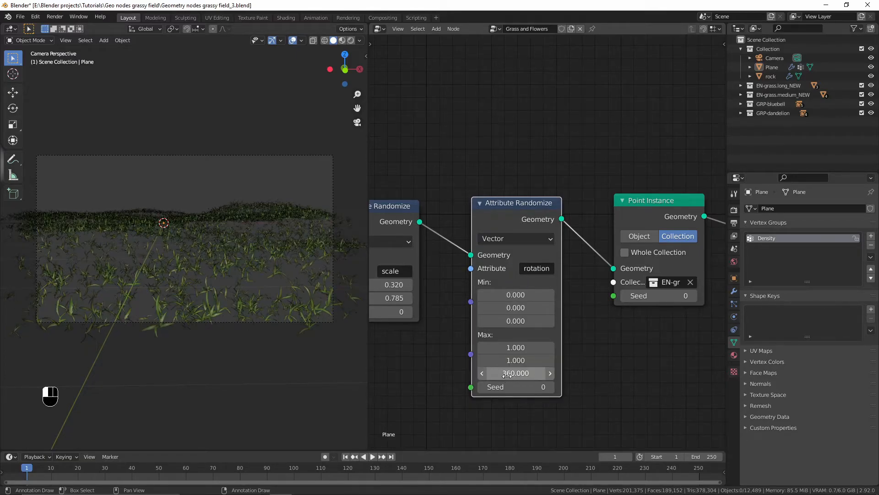
left_click(522, 347)
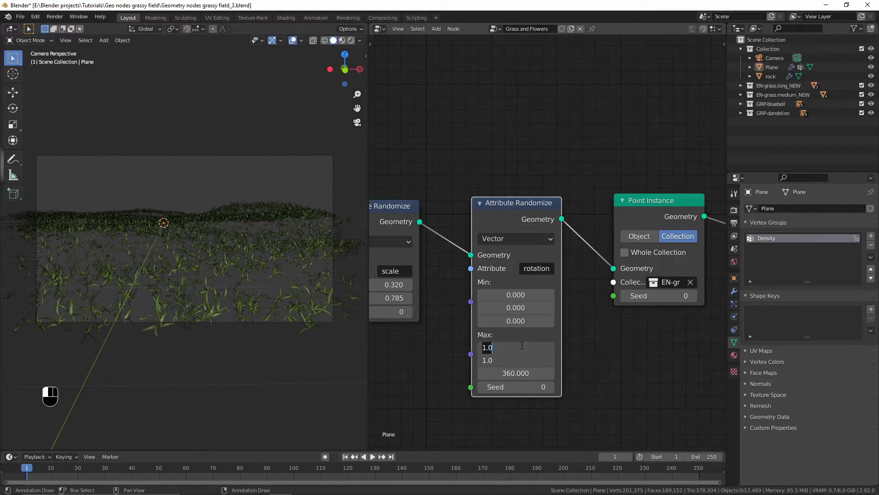
type(".15")
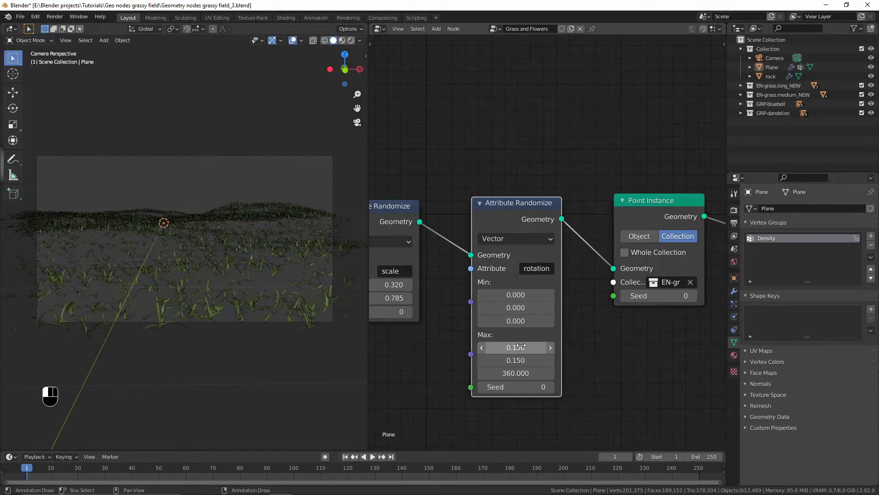
key("Return")
Set the Point Distribute node's Density Max to 600
scroll(523, 345, "down", 4)
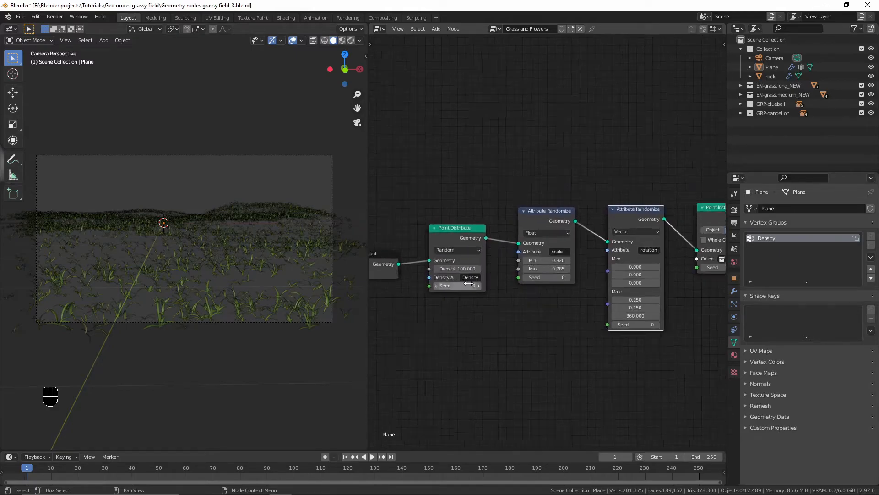
scroll(497, 272, "up", 3)
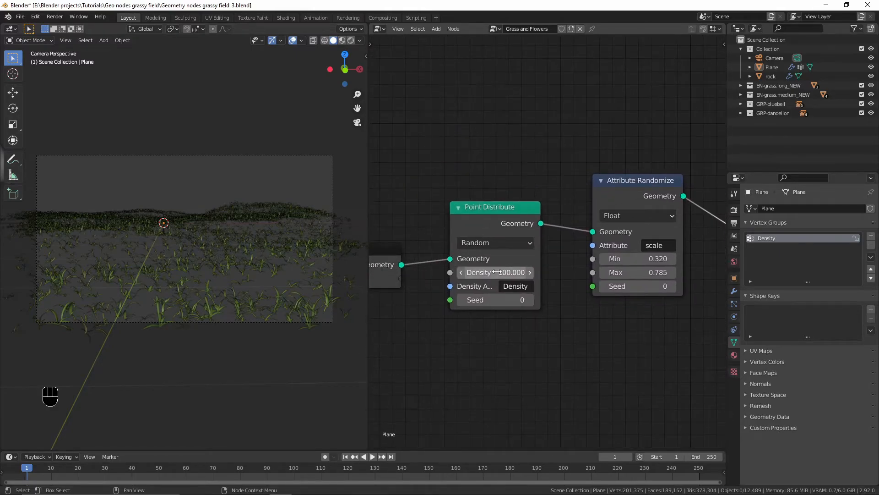
left_click(497, 272)
type("600")
key("Return")
scroll(193, 284, "up", 3)
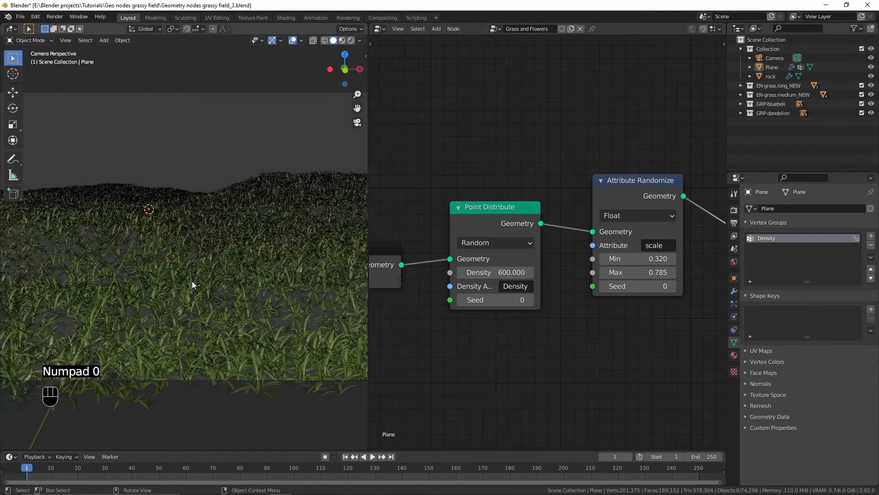
Move Group Output farther away and insert a Join Geometry node between Point Instance and Group Output
scroll(192, 285, "down", 2)
scroll(618, 297, "down", 8)
middle_click_drag(614, 295, 426, 271)
left_click_drag(614, 238, 685, 238)
scroll(589, 243, "up", 4)
key("shift+a")
left_click(582, 266)
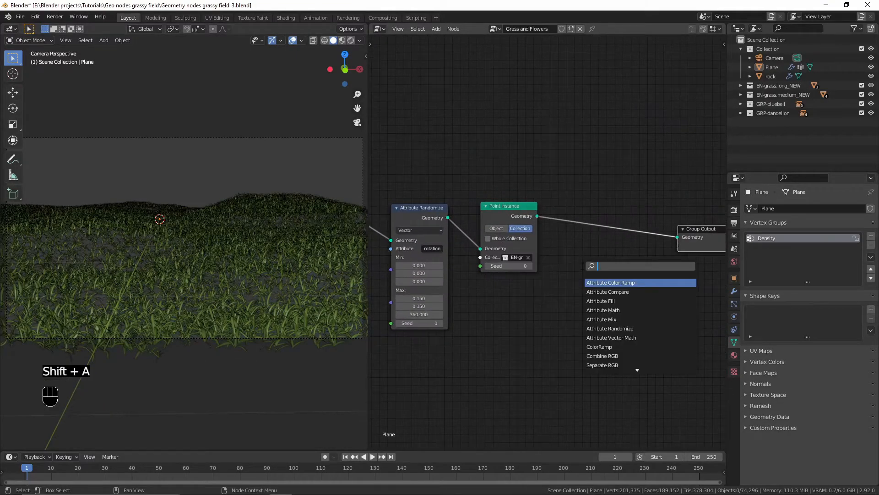
type("join")
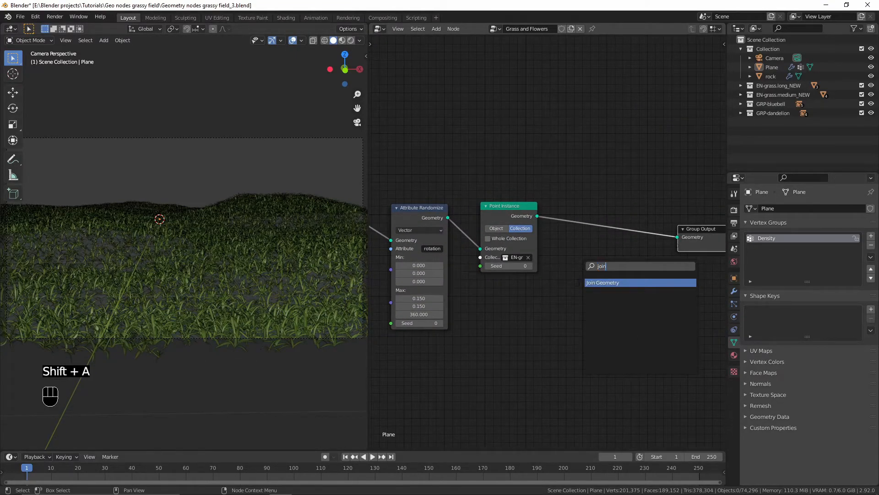
key("Return")
left_click(609, 203)
Connect the Group Input geometry directly to the free input of the Join Geometry node
scroll(482, 262, "down", 4)
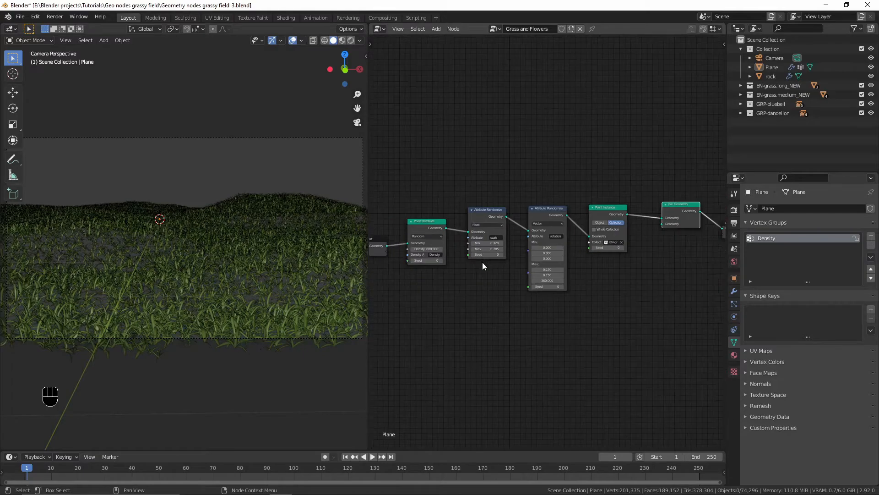
middle_click_drag(483, 262, 493, 262)
left_click_drag(400, 245, 546, 274)
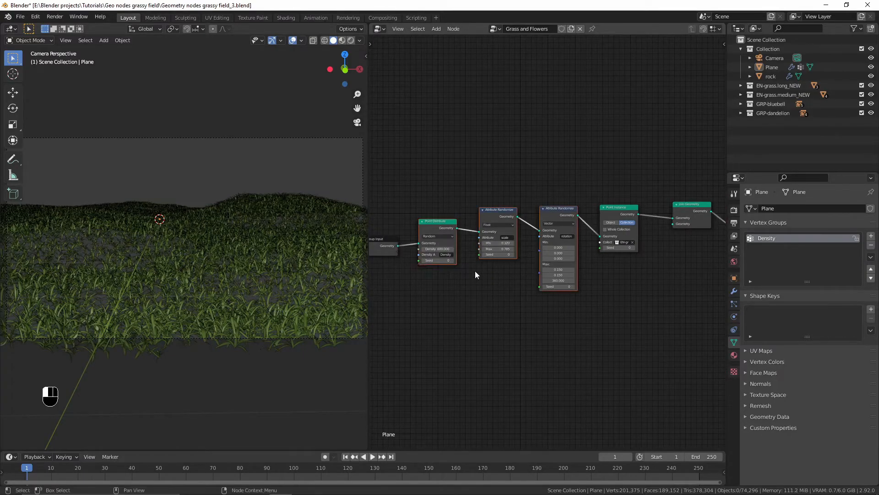
left_click_drag(398, 246, 673, 224)
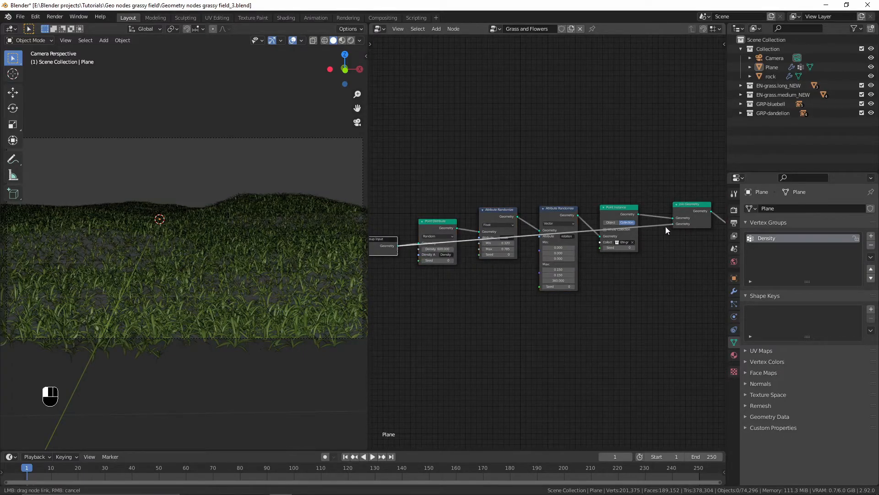
middle_click_drag(567, 246, 569, 260)
key("ctrl+z")
Select the chain from Point Distribute to Point Instance and move it above the direct Group Input link
key("b")
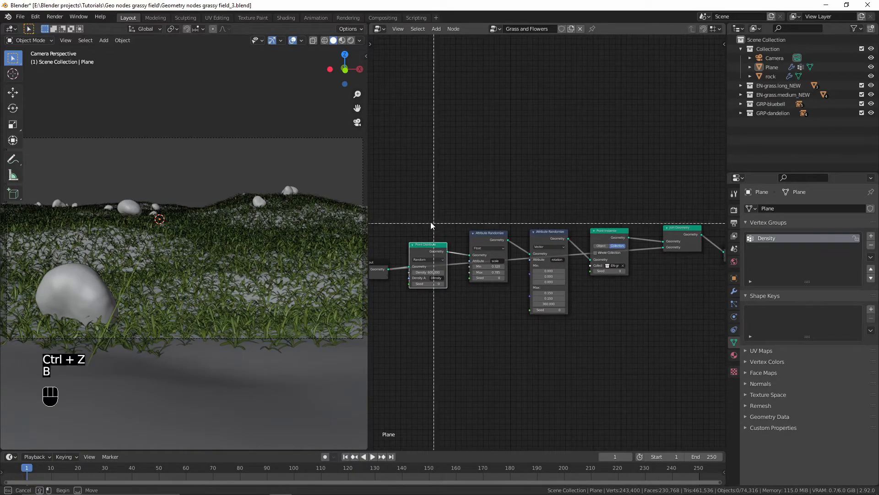
left_click_drag(420, 217, 608, 251)
middle_click_drag(586, 261, 585, 300, "shift")
key("g")
left_click(577, 234)
middle_click_drag(577, 234, 578, 190)
Duplicate the four-node scatter chain below the original and set the copied Point Instance's collection to EN-grass.long_NEW
key("shift+d")
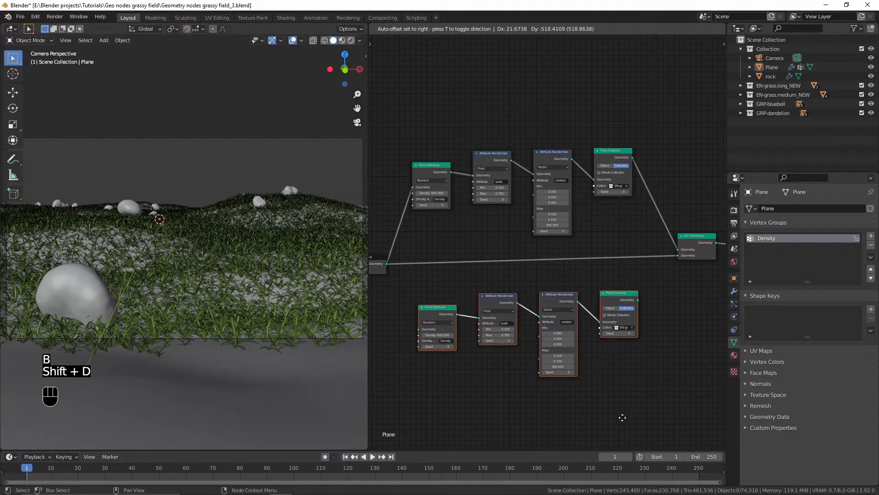
left_click(623, 413)
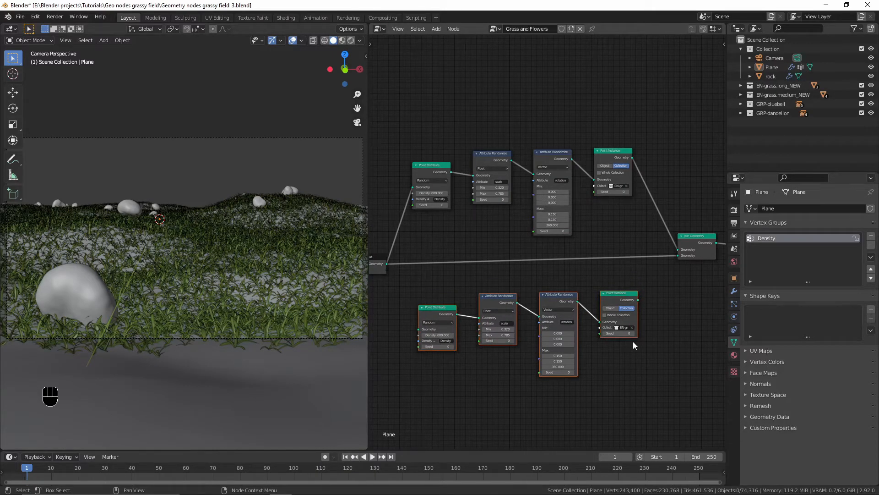
scroll(633, 342, "up", 4)
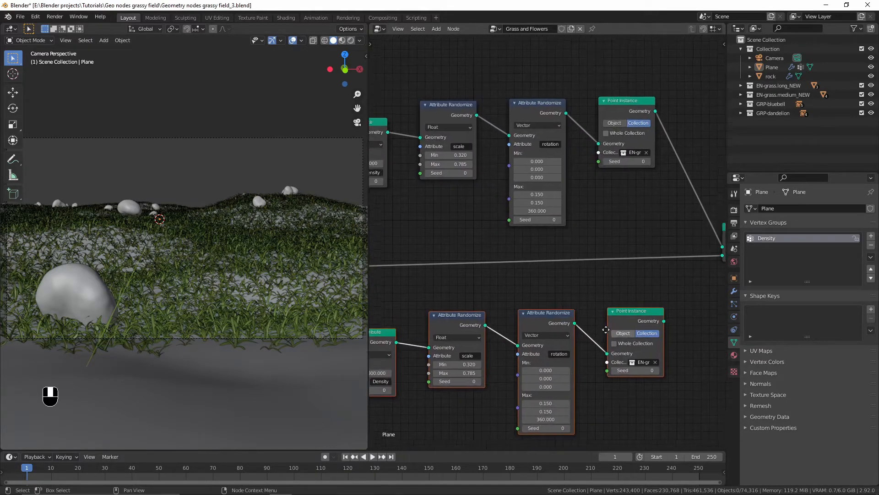
left_click(589, 333)
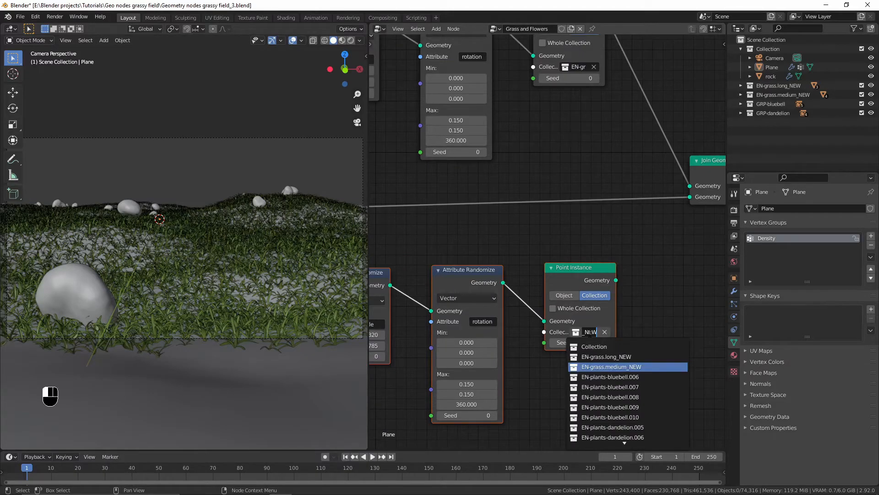
left_click(590, 356)
scroll(527, 314, "down", 6)
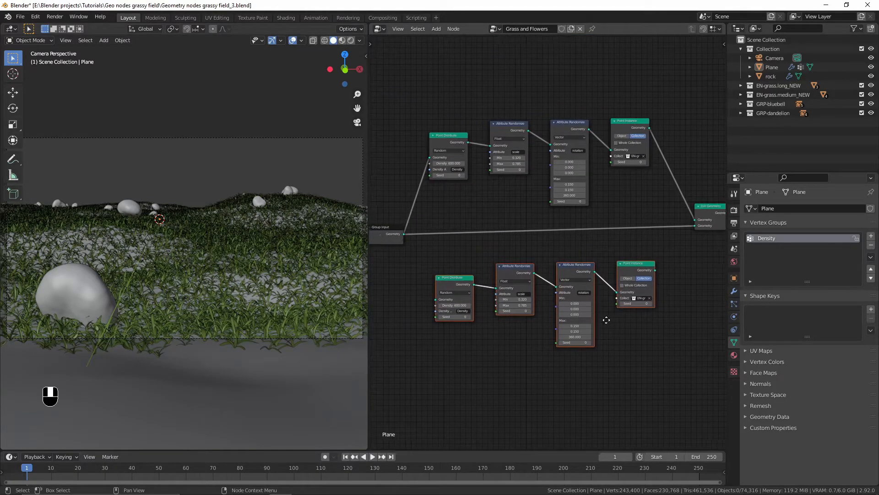
Connect the Group Input geometry to the duplicated Point Distribute node
left_click_drag(429, 234, 463, 301)
left_click(509, 299)
middle_click_drag(509, 298, 383, 316)
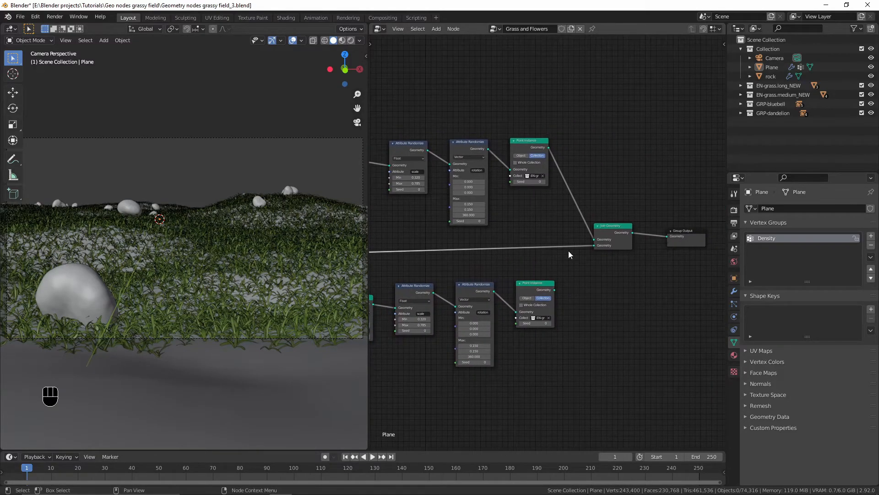
Insert a duplicate Join Geometry node before Group Output and connect the duplicated Point Instance to its free input
middle_click_drag(605, 242, 546, 250)
left_click(559, 236)
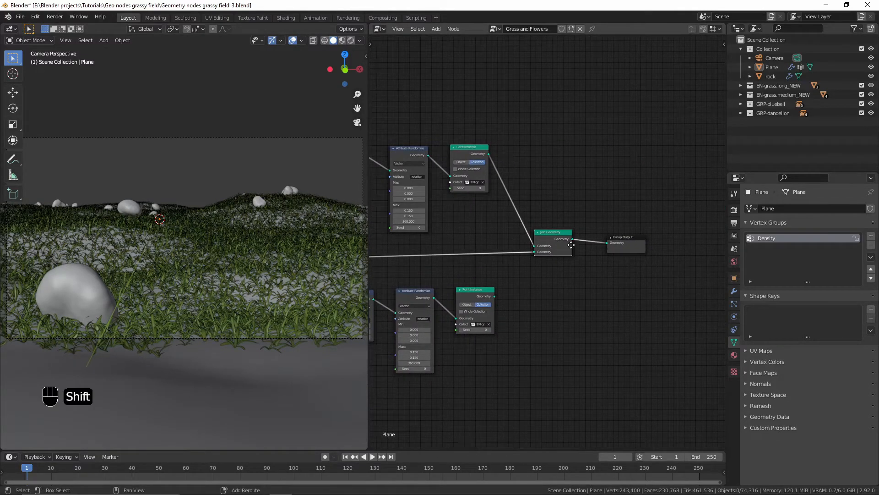
key("shift+d")
left_click(618, 240)
left_click_drag(493, 292, 593, 255)
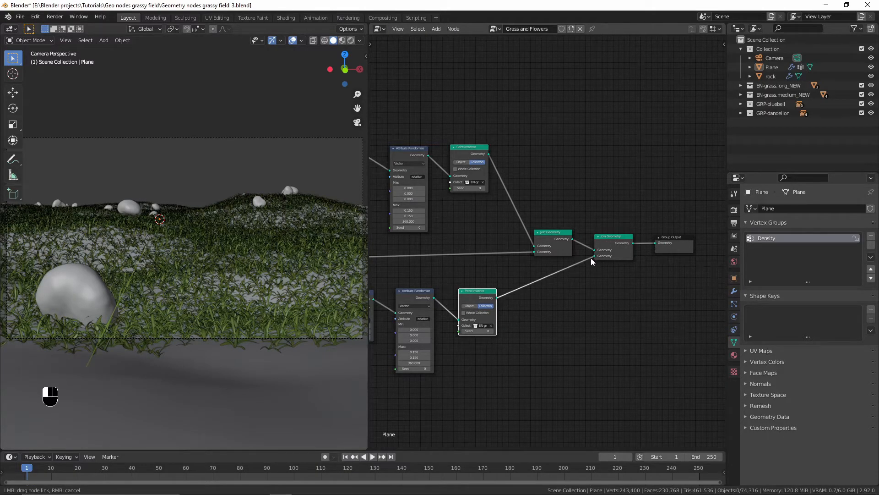
Set the duplicated Point Distribute node's Density Max to 100 for the long grass
middle_click_drag(476, 306, 597, 265)
scroll(421, 288, "up", 6)
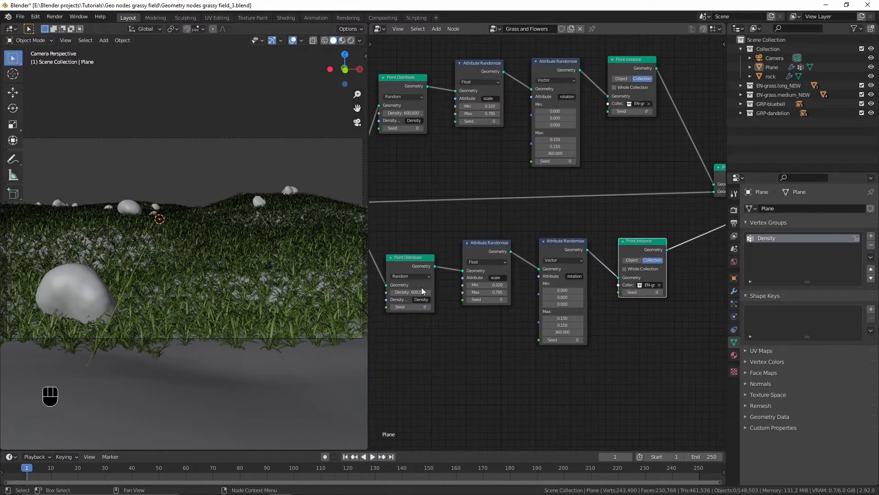
middle_click_drag(436, 288, 491, 293)
left_click(468, 297)
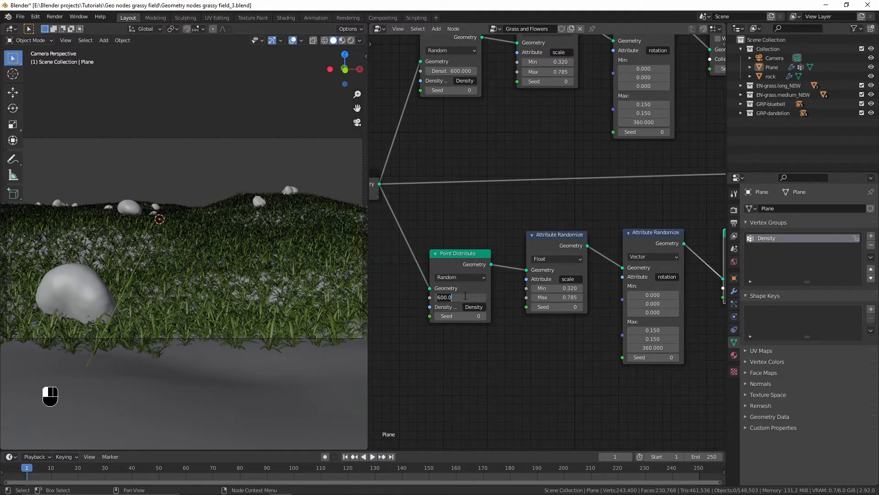
type("100")
key("Return")
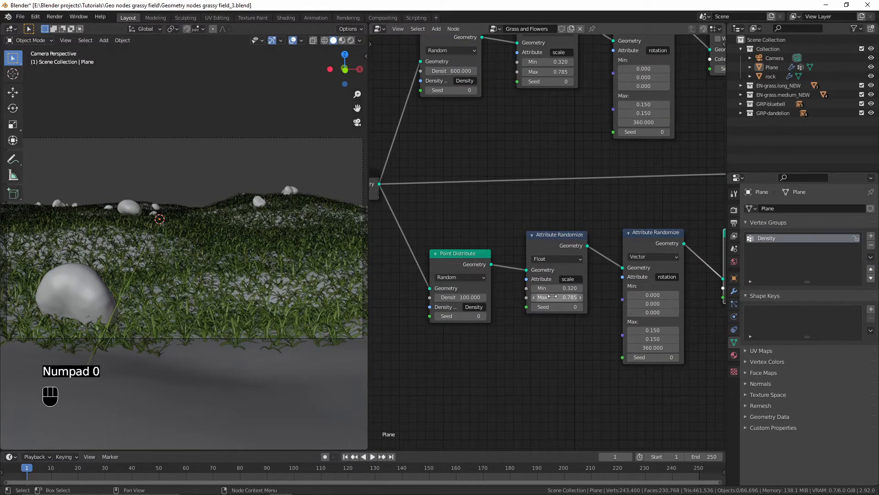
middle_click_drag(557, 297, 531, 287)
scroll(531, 288, "up", 1)
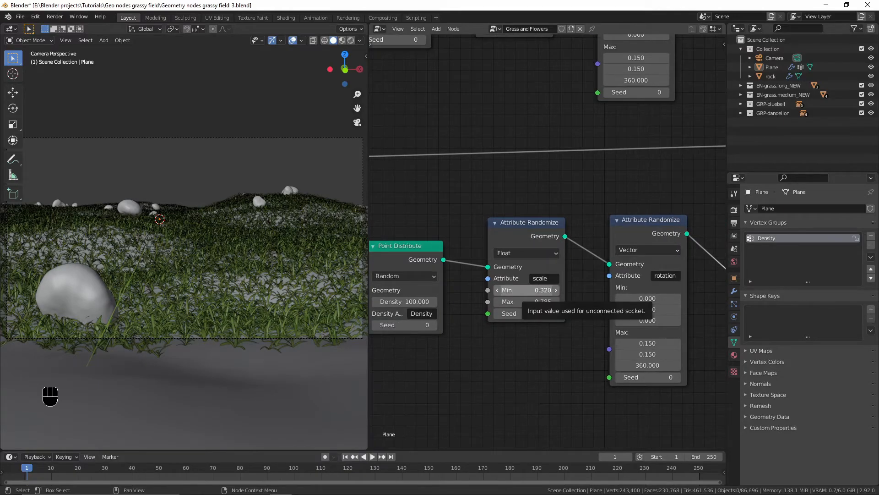
Set the long grass scale randomization to a minimum of 0.65 and a maximum of 1
left_click(537, 289)
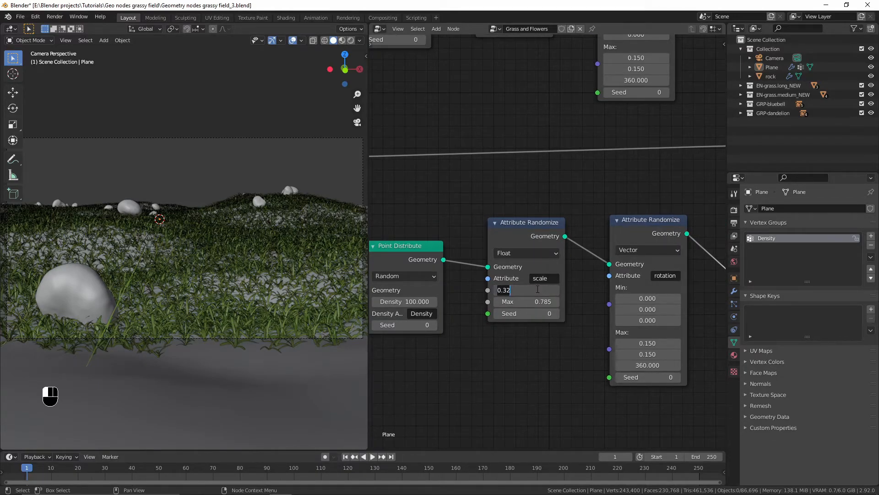
type(".65")
key("Return")
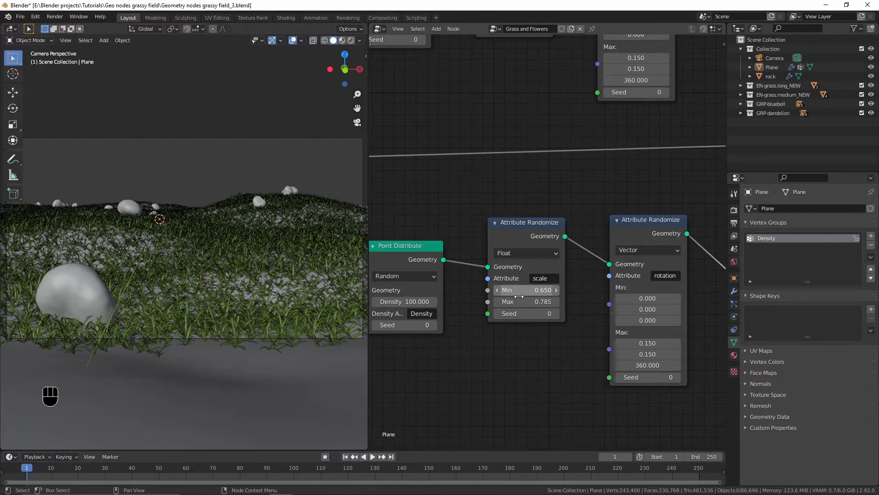
left_click(538, 303)
type("1")
key("Return")
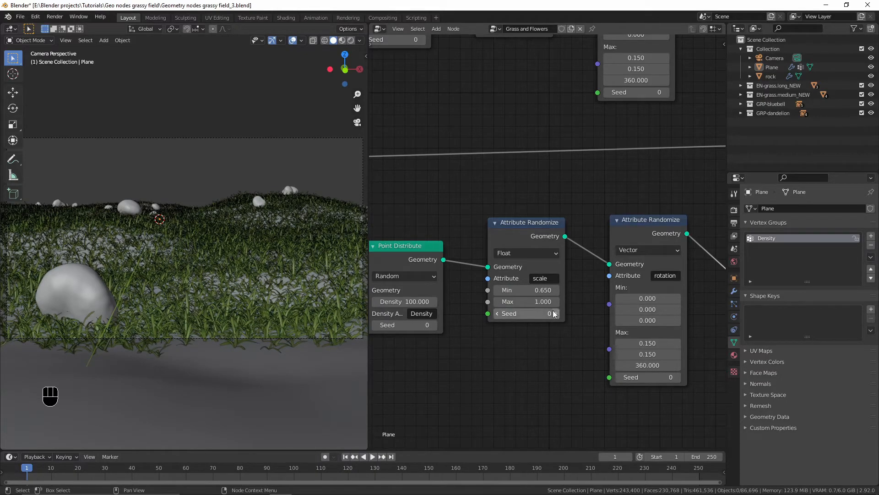
Set the long grass rotation randomization's maximum to 0.630 on X and 0.250 on Y
middle_click_drag(630, 342, 546, 325)
scroll(549, 333, "up", 2)
left_click(546, 334)
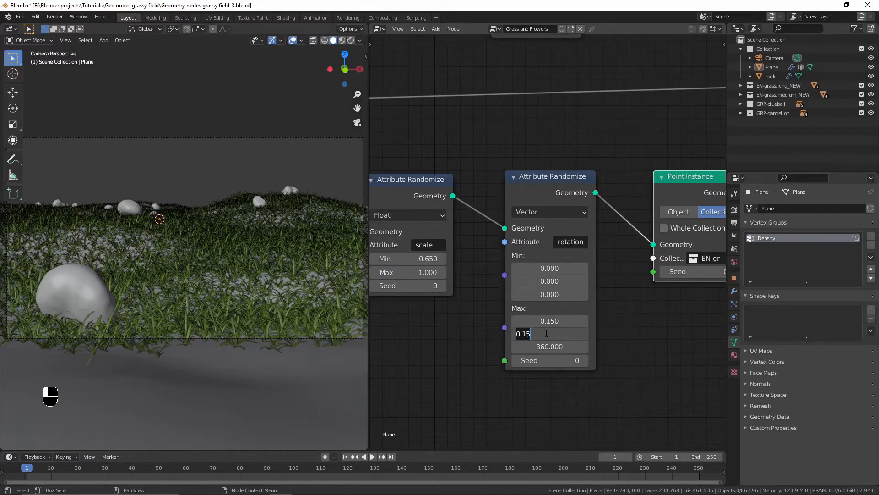
key("Escape")
left_click_drag(544, 333, 592, 333, "shift")
right_click(543, 334)
left_click(545, 334)
type(".")
key("Return")
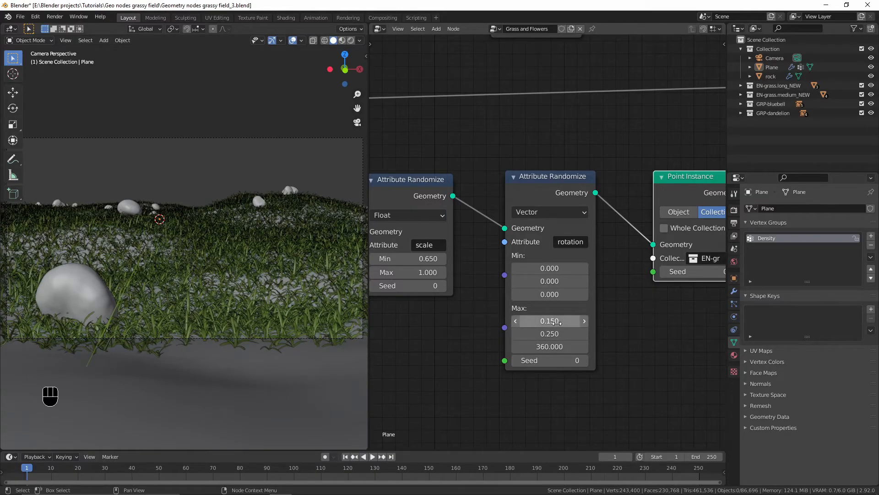
left_click_drag(555, 321, 578, 321, "shift")
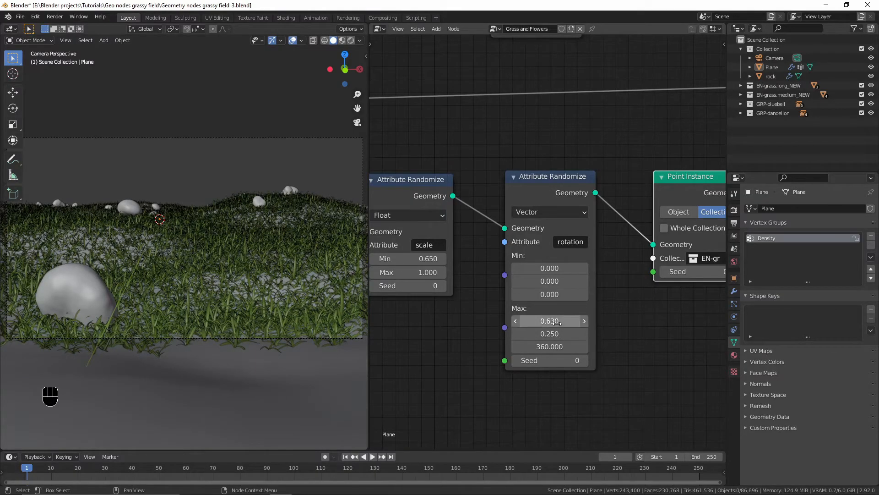
Set the long grass Point Distribute node's Density Max to 150 and its Seed to 1
scroll(574, 313, "down", 4)
middle_click_drag(610, 285, 681, 288)
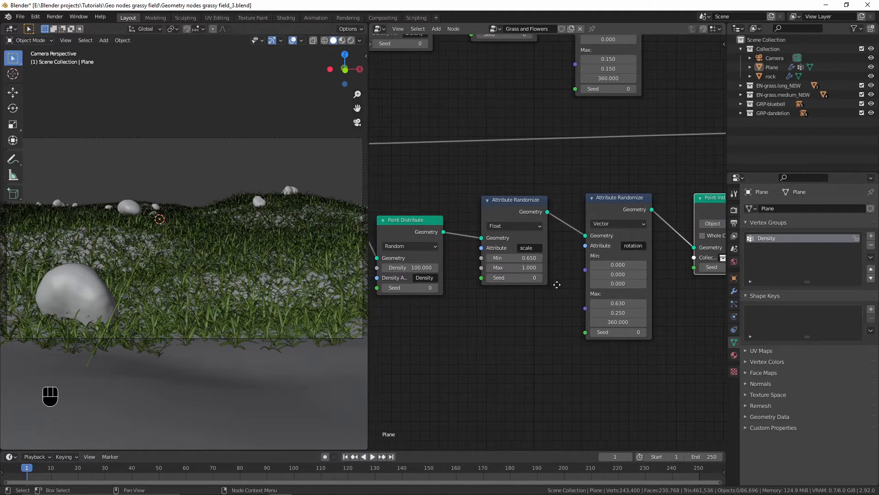
middle_click_drag(433, 269, 551, 289)
left_click(513, 271)
left_click(493, 269)
type("150")
key("Return")
left_click(570, 310)
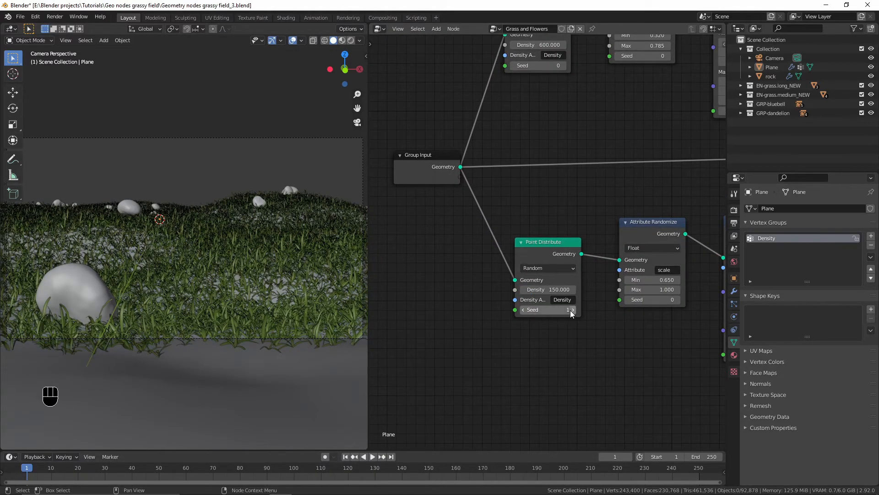
Move the Group Input node farther from the scatter chains and expose the medium grass Density Max as a group input
left_click_drag(434, 174, 384, 195)
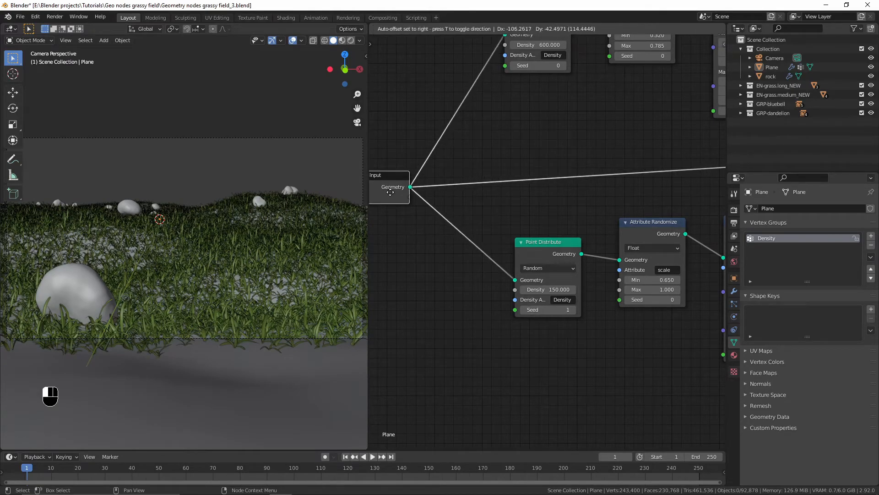
middle_click_drag(426, 164, 469, 206)
scroll(470, 206, "down", 2)
scroll(504, 202, "up", 1)
middle_click_drag(519, 119, 535, 146)
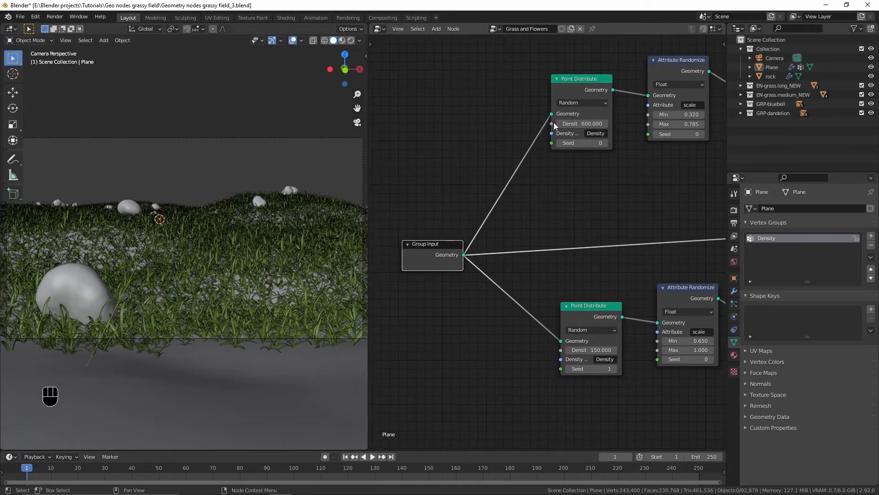
left_click_drag(552, 123, 463, 265)
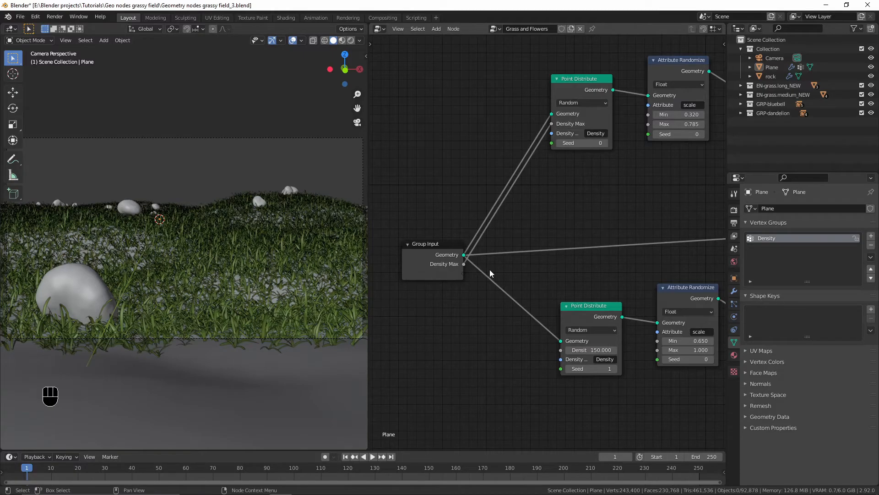
Rename the exposed Density Max input to "grass Med Density" and show the Plane's modifier settings
key("n")
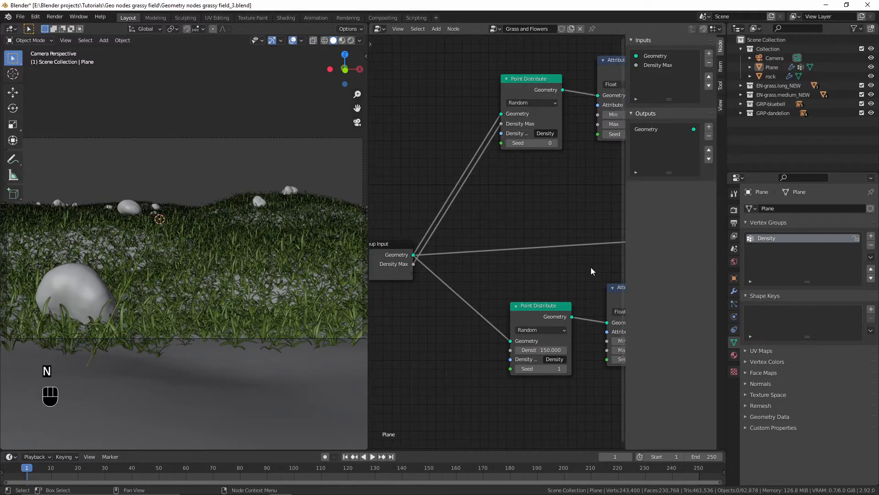
left_click(658, 65)
left_click(680, 111)
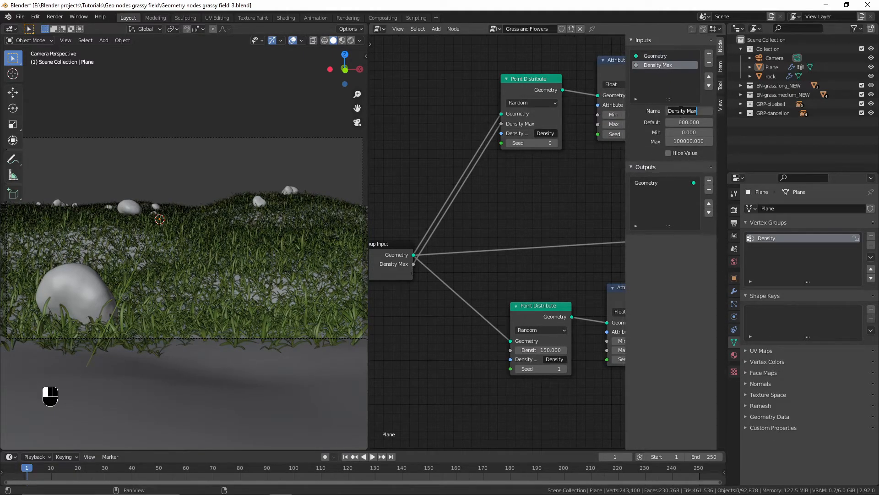
type("grass Med")
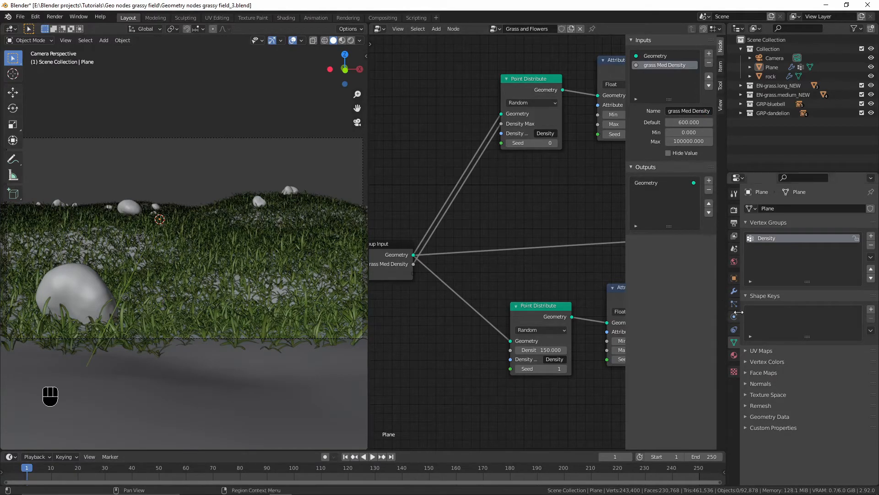
left_click(734, 291)
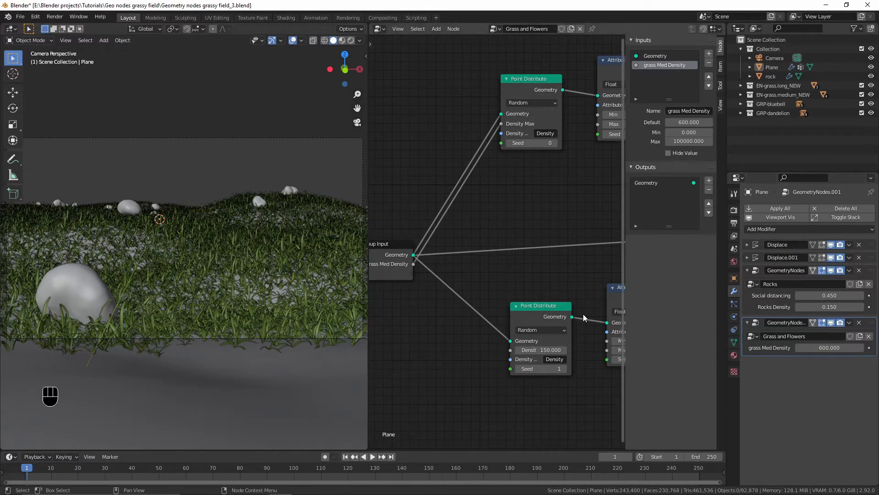
Expose the medium grass Point Distribute node's Seed as a group input
key("n")
left_click_drag(465, 269, 492, 298)
middle_click_drag(516, 327, 509, 302)
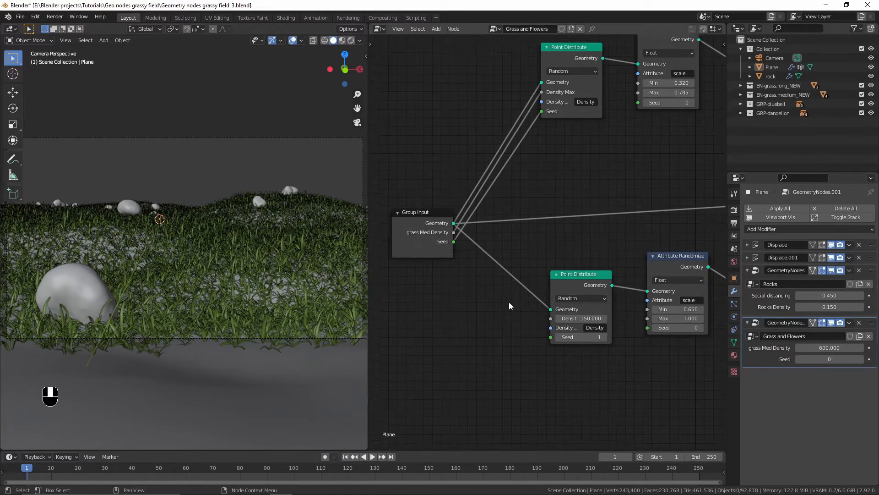
Expose the long grass Density Max as a group input and name it "Gras Long Density"
scroll(509, 302, "up", 2)
left_click_drag(552, 329, 436, 252)
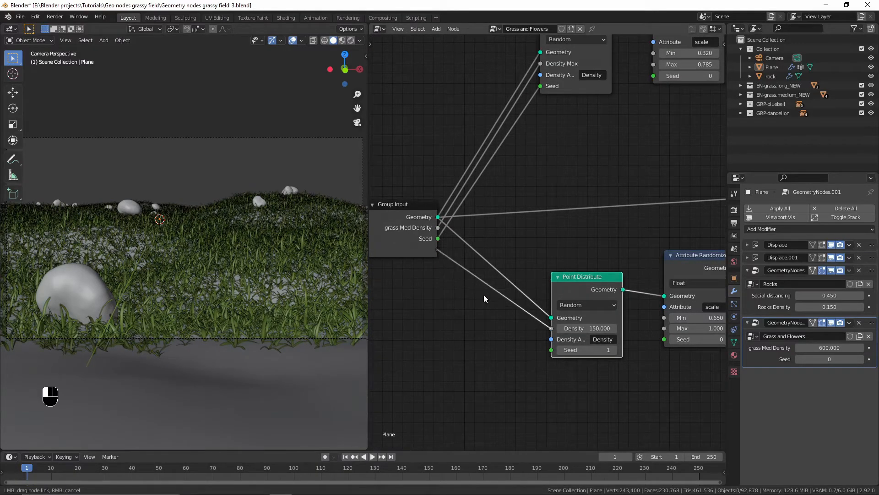
key("n")
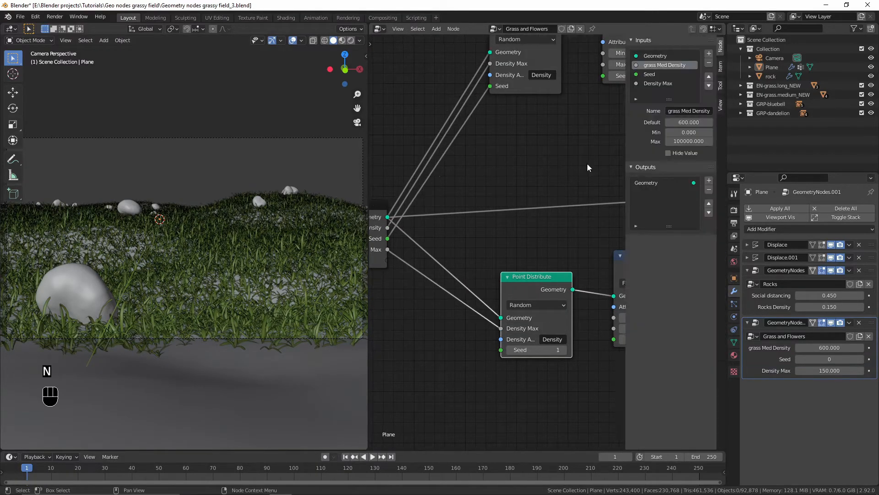
left_click(660, 84)
type("Gras Long Den")
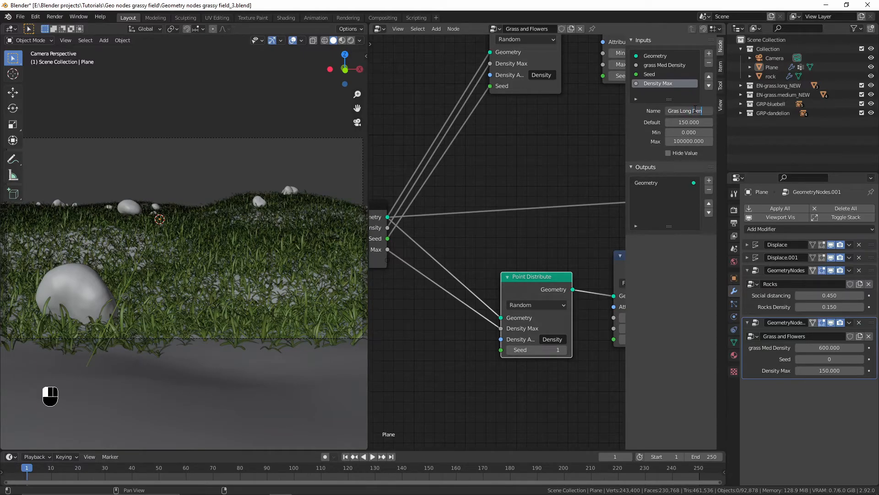
type("sity")
key("Return")
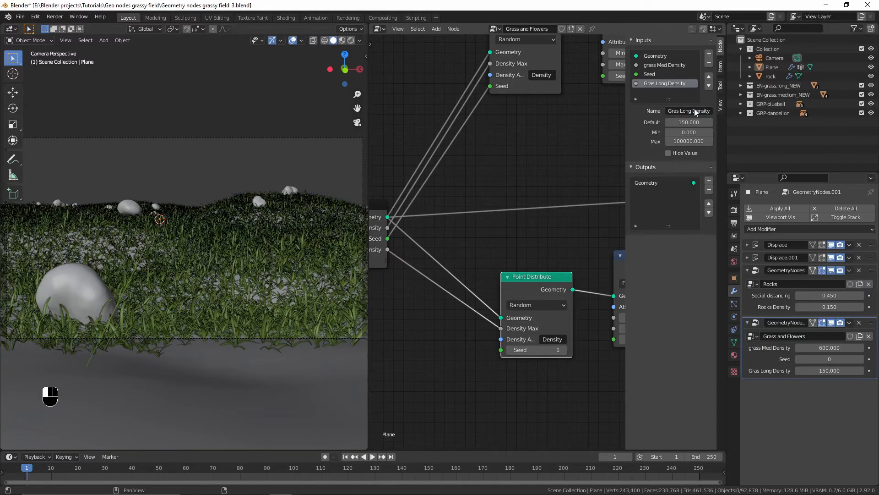
Expose the long grass Point Distribute node's Seed as a group input
key("n")
left_click_drag(552, 349, 437, 260)
scroll(529, 293, "down", 3)
middle_click_drag(568, 292, 496, 275)
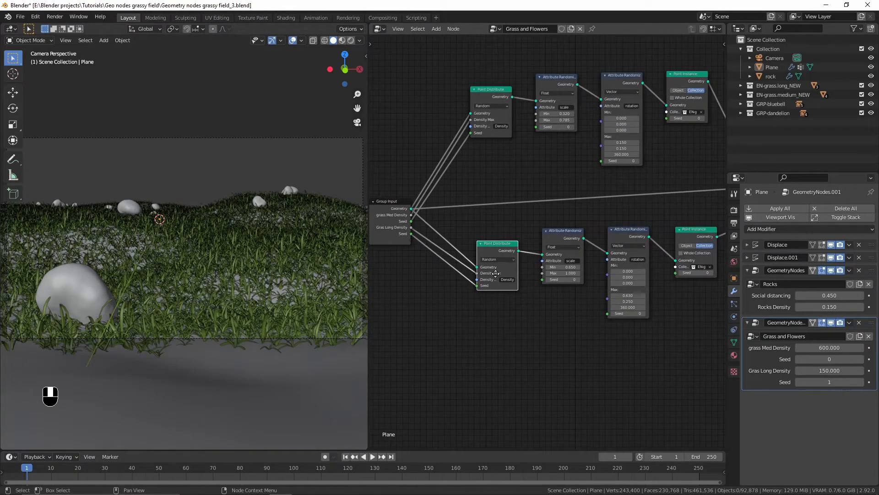
Duplicate the four-node long grass scatter chain and place the copy below it
scroll(509, 245, "down", 3)
middle_click_drag(502, 242, 462, 257)
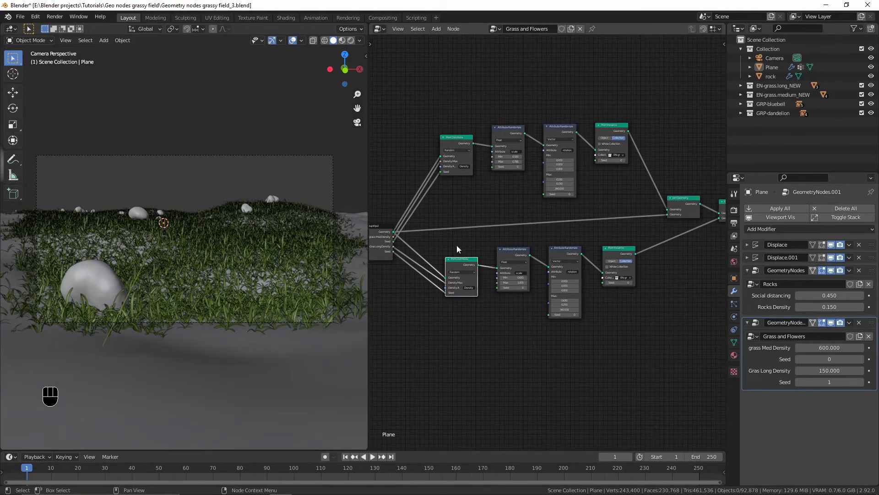
key("b")
left_click_drag(457, 245, 624, 301)
middle_click_drag(555, 311, 561, 280)
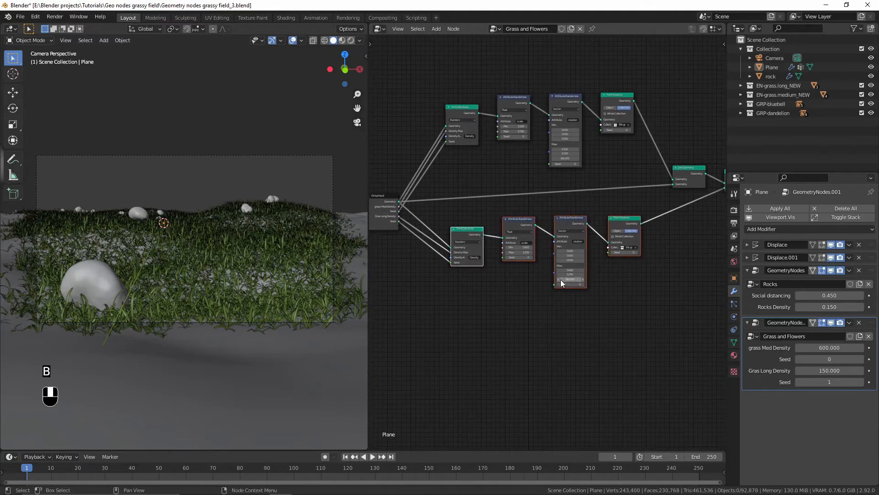
key("shift+d")
left_click(560, 360)
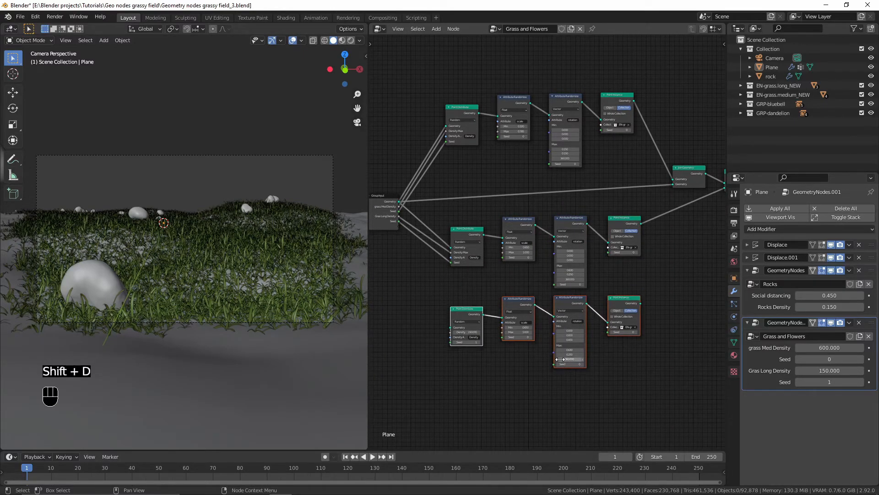
Set the newly copied Point Instance node's collection to GRP-bluebell
scroll(628, 343, "up", 5)
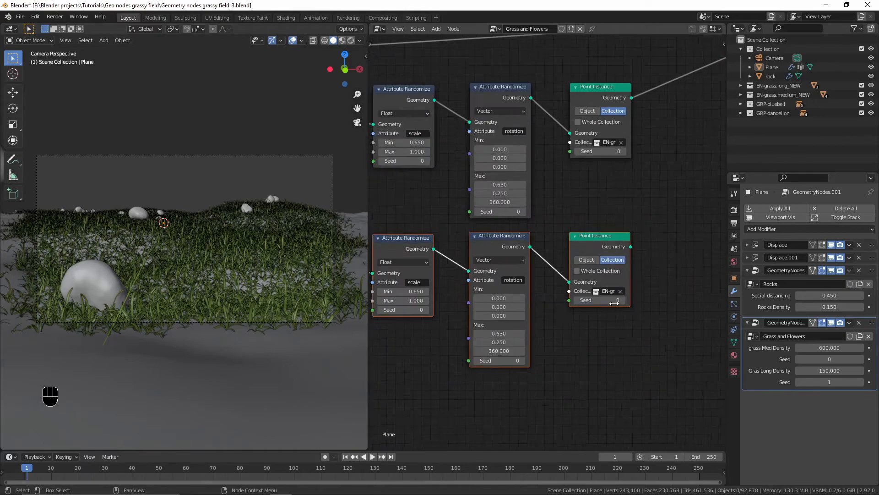
left_click(628, 308)
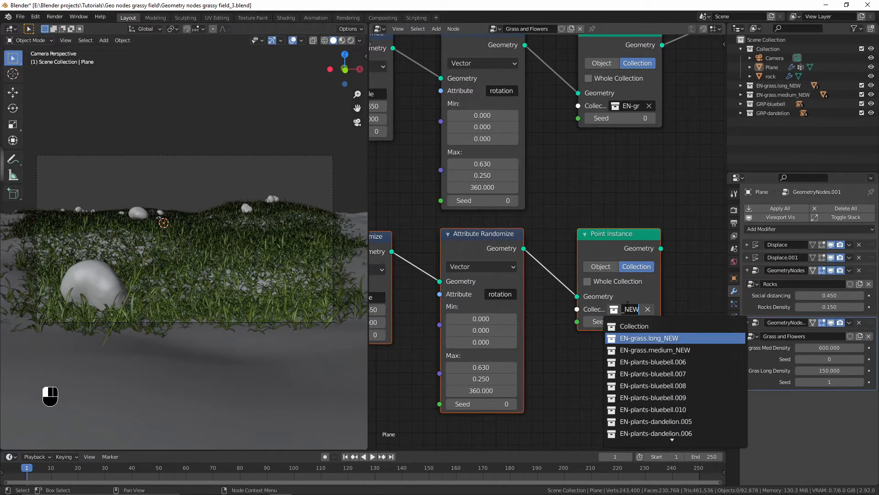
type("gr")
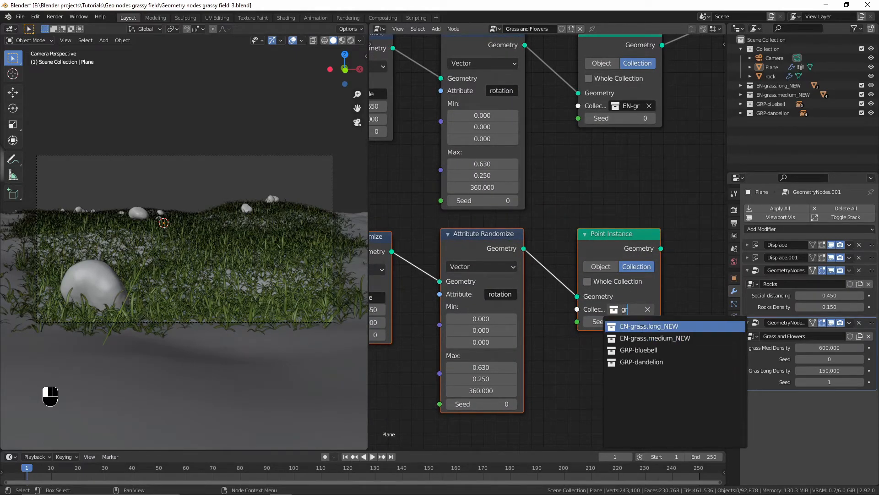
left_click(639, 350)
scroll(646, 270, "down", 2)
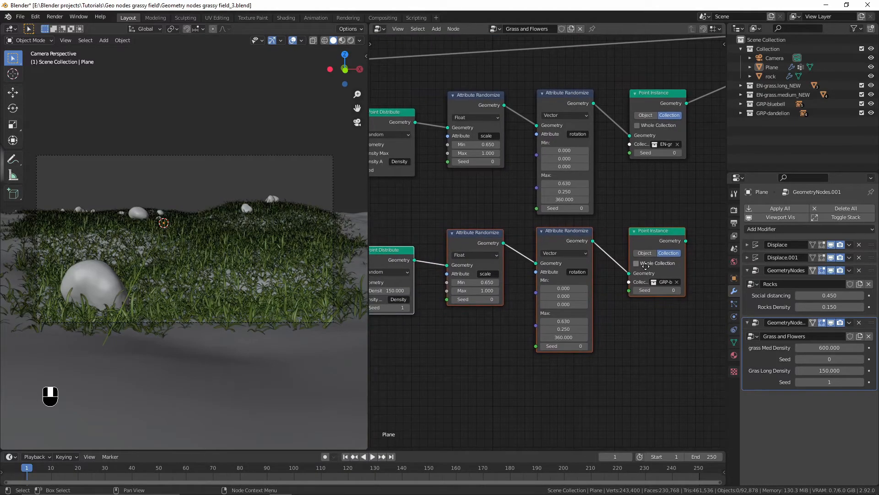
Set the bluebell Point Distribute node's Density Max to 5 and Seed to 2, and feed it the Group Input geometry
middle_click_drag(510, 289, 582, 292)
left_click(505, 332)
scroll(478, 314, "up", 4)
middle_click_drag(503, 287, 531, 298)
double_click(485, 300)
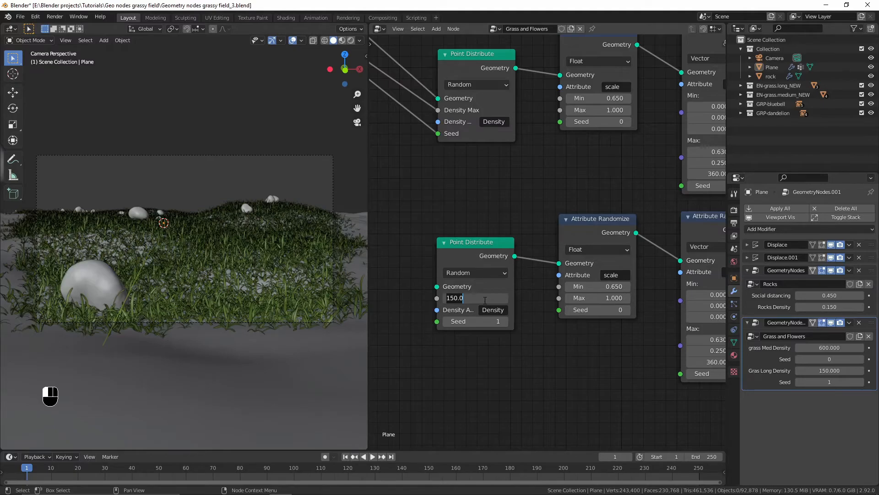
type("5")
key("Return")
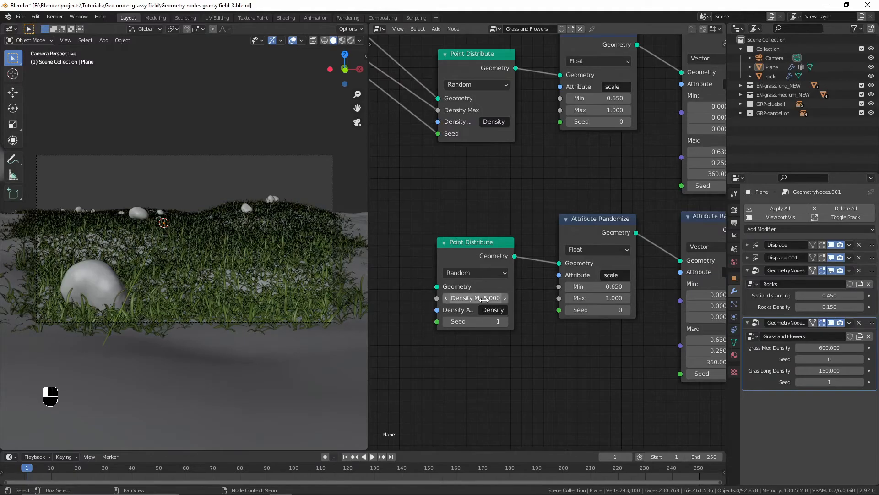
left_click(505, 322)
scroll(410, 161, "down", 3)
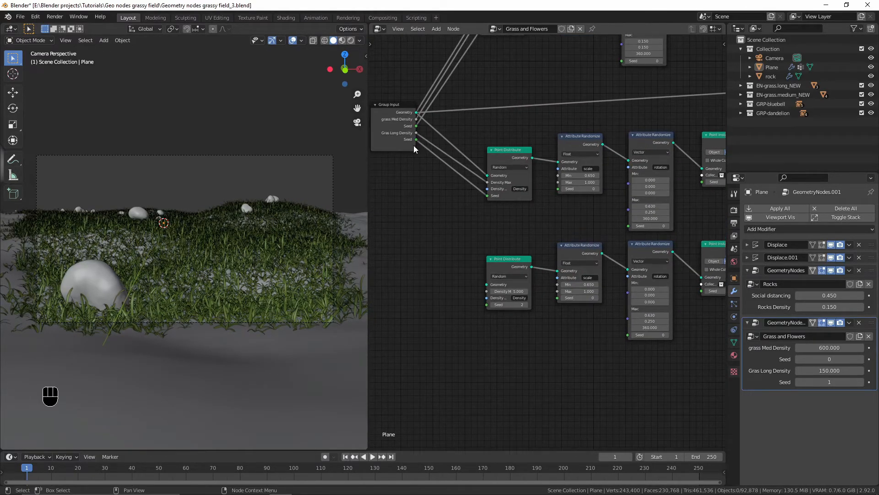
left_click_drag(416, 112, 488, 285)
Insert another duplicate Join Geometry node before Group Output and connect the bluebell Point Instance to its free input
middle_click_drag(558, 278, 390, 295)
scroll(390, 295, "down", 4)
middle_click_drag(575, 184, 550, 190)
left_click(579, 170)
key("shift")
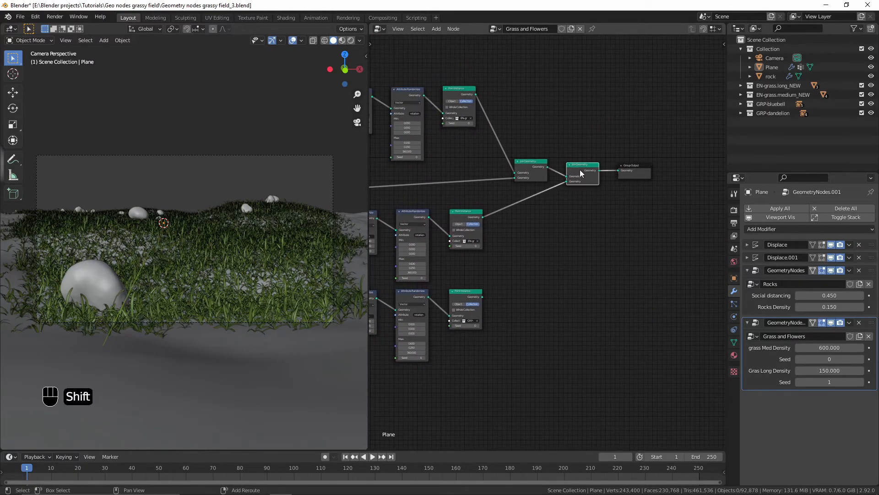
key("shift+d")
left_click(666, 173)
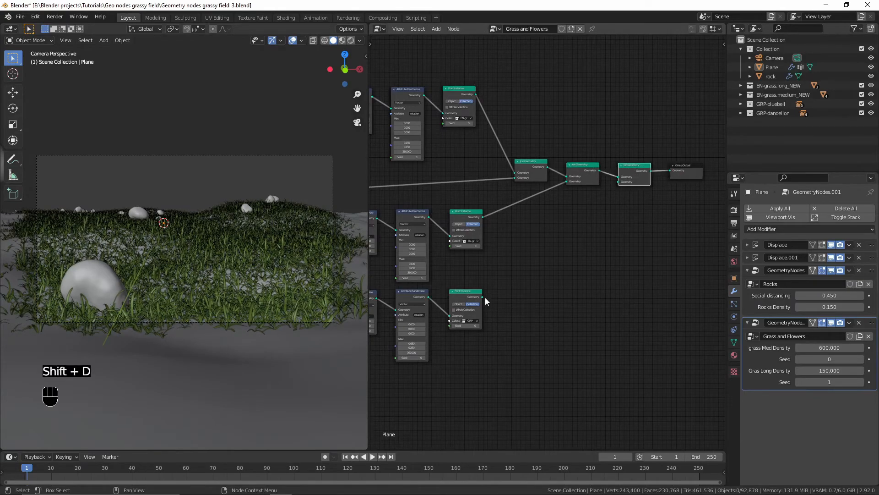
left_click_drag(485, 302, 620, 186)
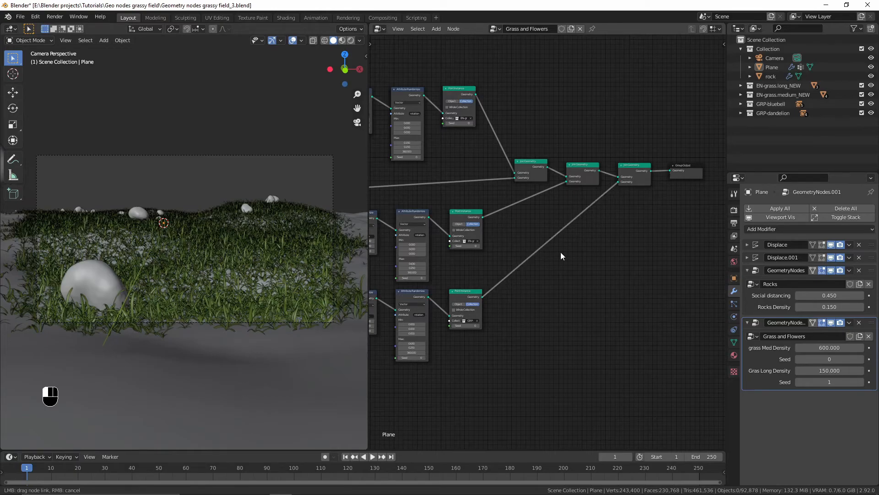
scroll(490, 308, "up", 5)
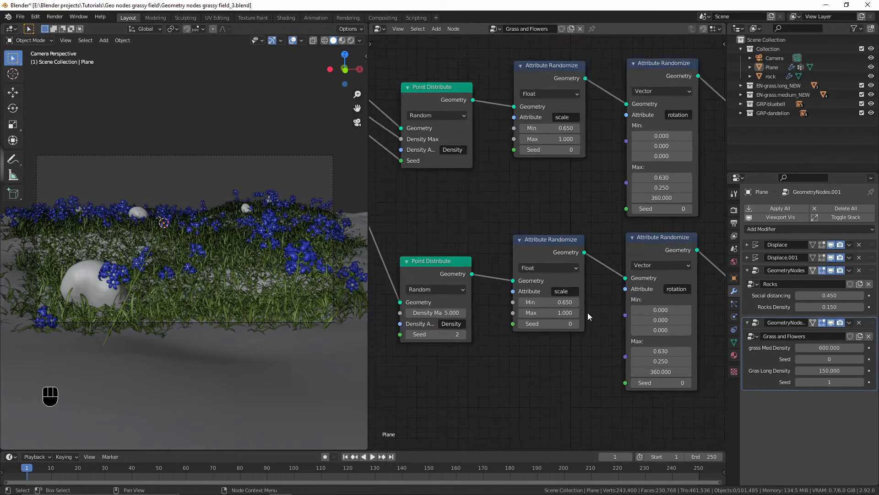
Set the bluebell chain's scale randomization to Min 0.4 and Max 0.62, and save the file
scroll(588, 317, "up", 1)
middle_click_drag(584, 313, 578, 282)
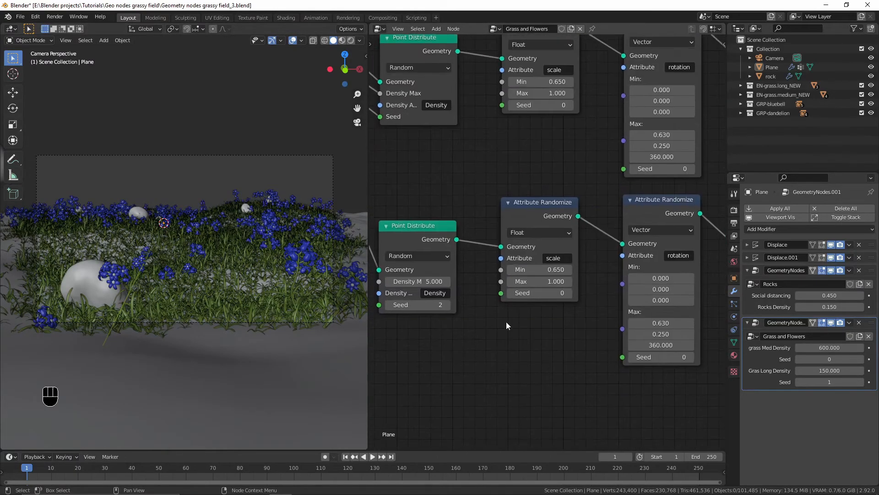
left_click(529, 271)
type("0.4")
key("Return")
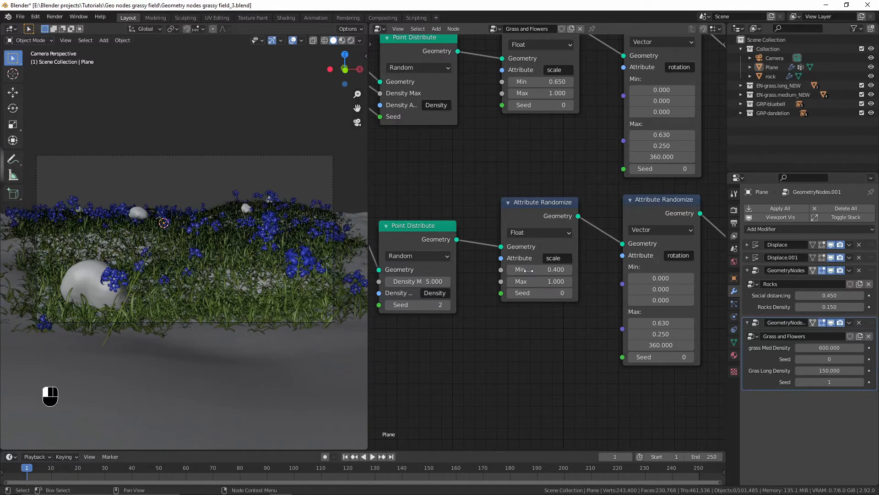
left_click(543, 281)
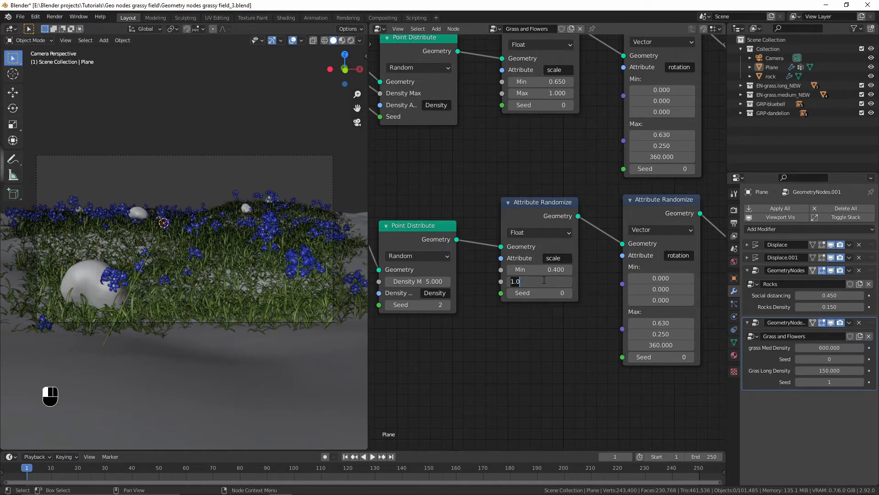
type("0.62")
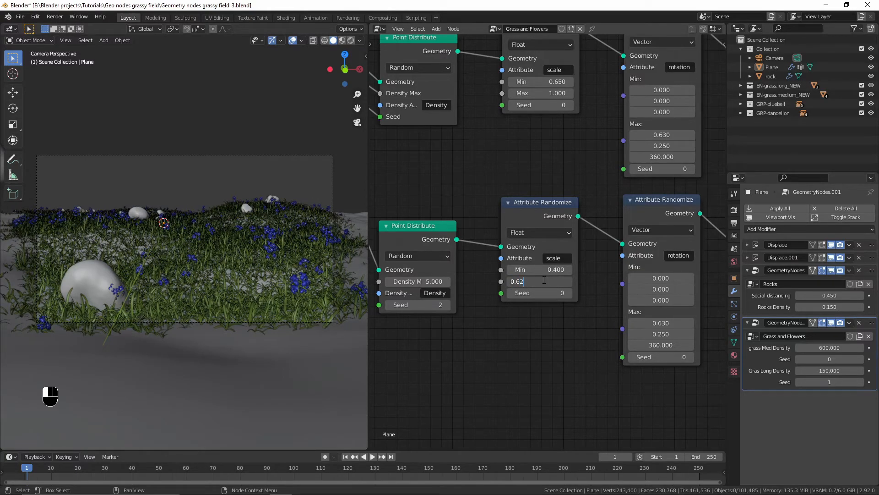
key("Return")
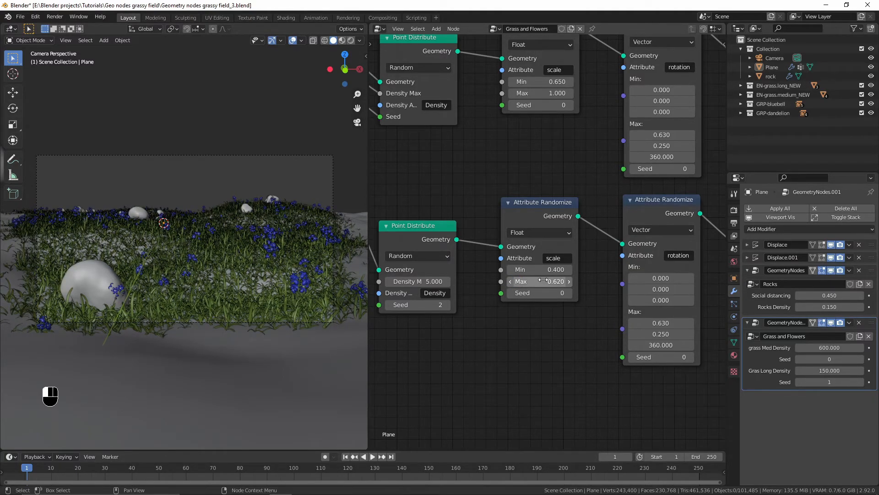
key("ctrl+s")
Set the first Max component of the bluebell rotation Attribute Randomize node to 0.3
scroll(402, 365, "up", 1)
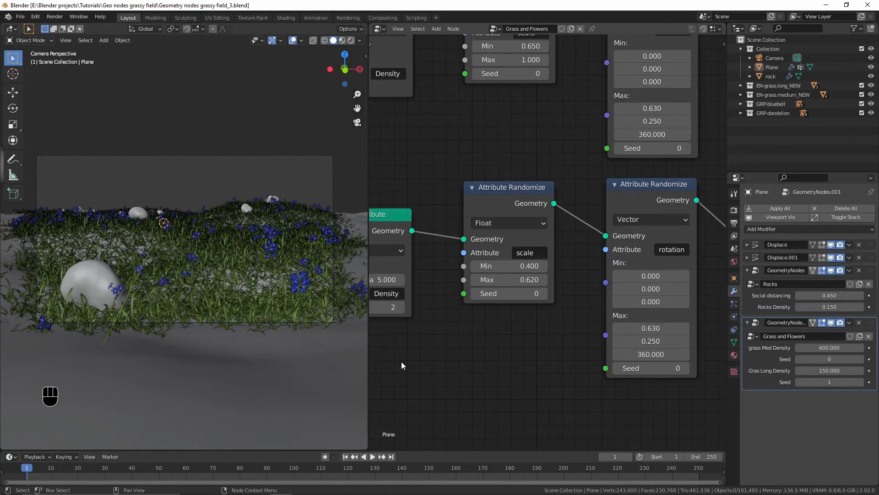
left_click(565, 300)
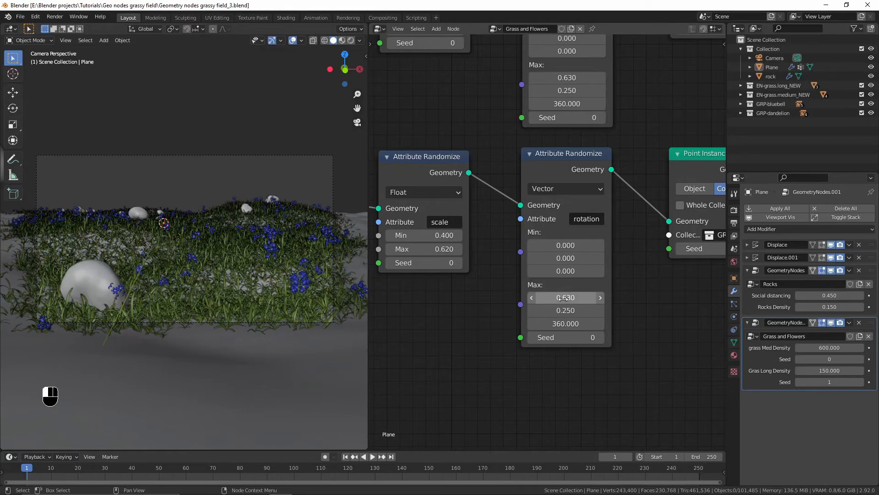
key("BackSpace")
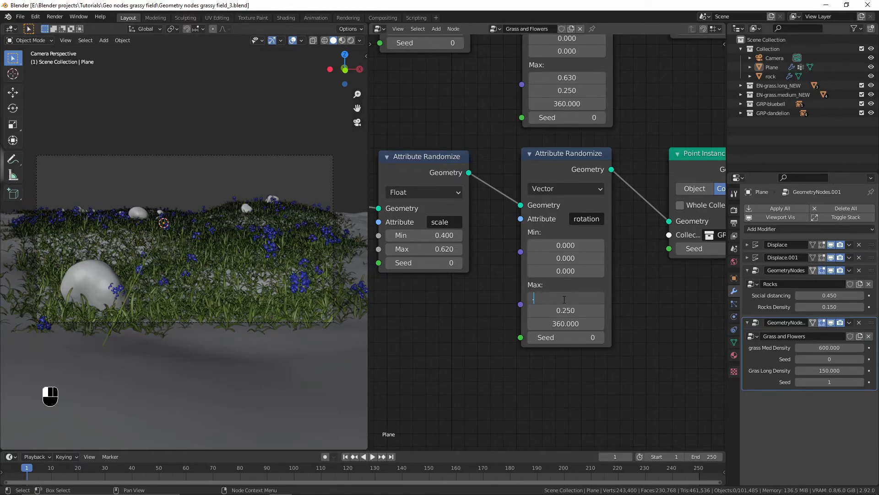
key("Return")
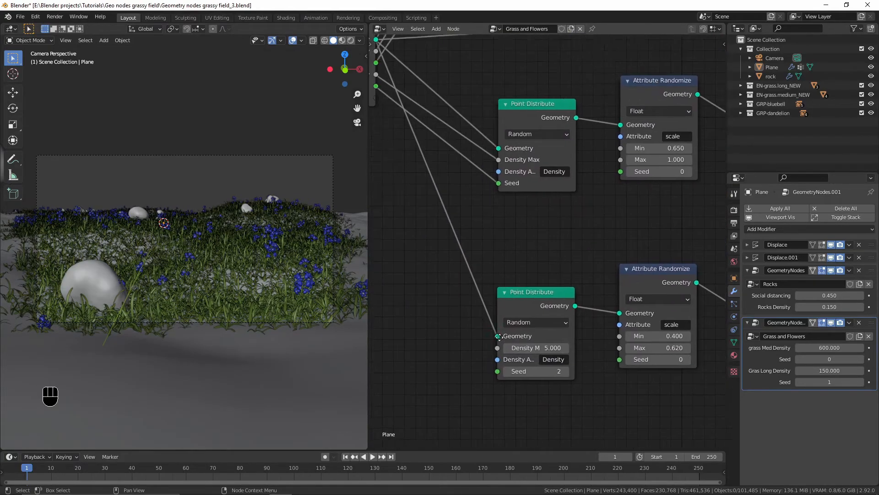
Expose the bluebell Point Distribute node's Density Max as a group input and name it "Bluebell density"
middle_click_drag(498, 336, 563, 358)
scroll(563, 358, "down", 1)
left_click_drag(567, 365, 502, 213)
key("n")
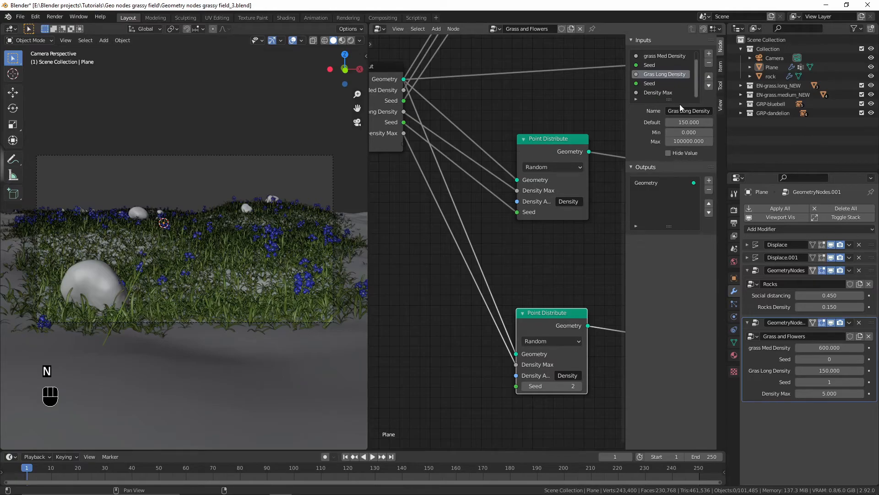
left_click(658, 92)
left_click(689, 111)
type("Bluebell")
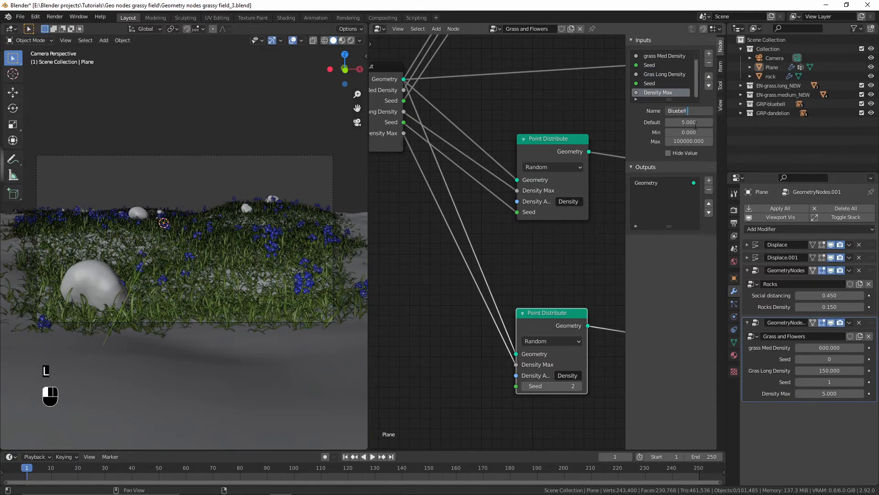
type(" density")
key("Return")
scroll(568, 226, "down", 2)
key("n")
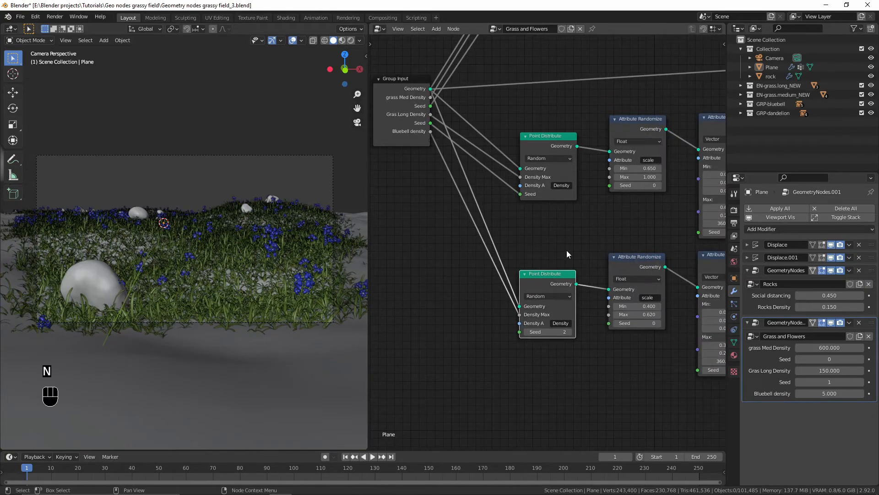
Duplicate the four-node bluebell scatter chain and place the copy below it
middle_click_drag(567, 250, 473, 201, "shift")
scroll(556, 226, "down", 3)
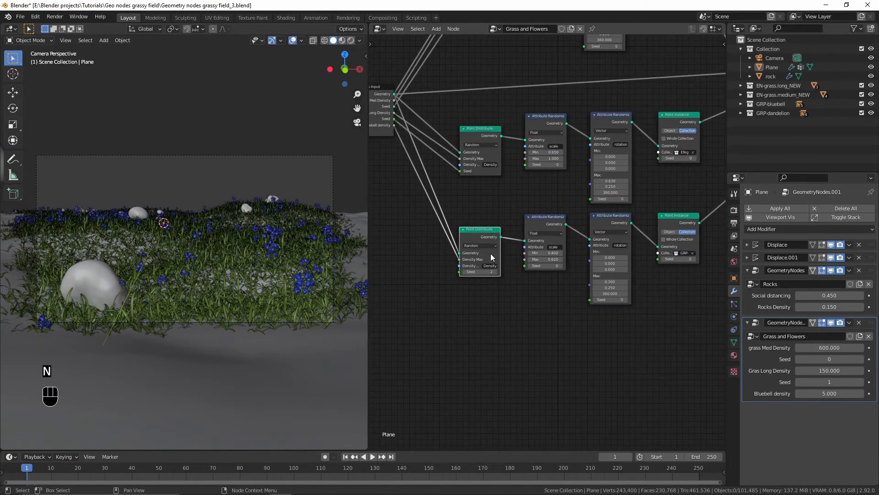
key("b")
left_click_drag(477, 229, 669, 275)
middle_click_drag(670, 279, 624, 245, "shift")
key("shift+d")
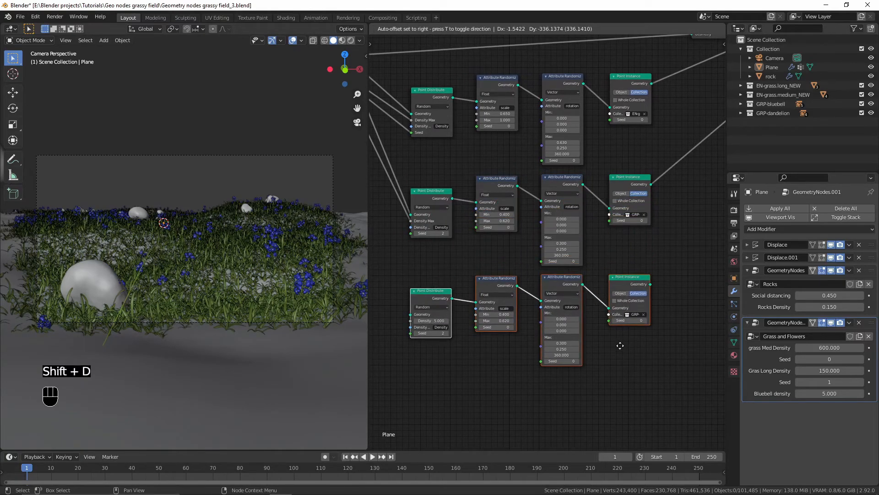
left_click(620, 345)
Set the newly copied Point Instance node's collection to GRP-dandelion
scroll(591, 311, "up", 3)
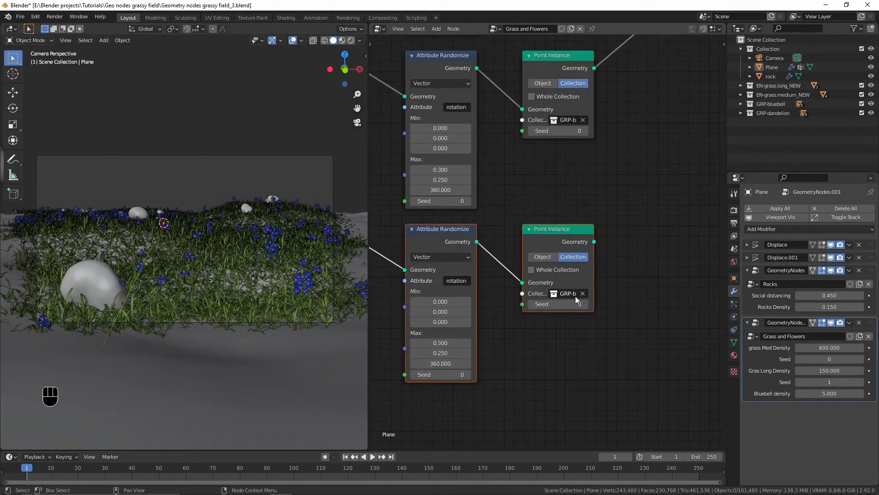
left_click(575, 296)
type("grp")
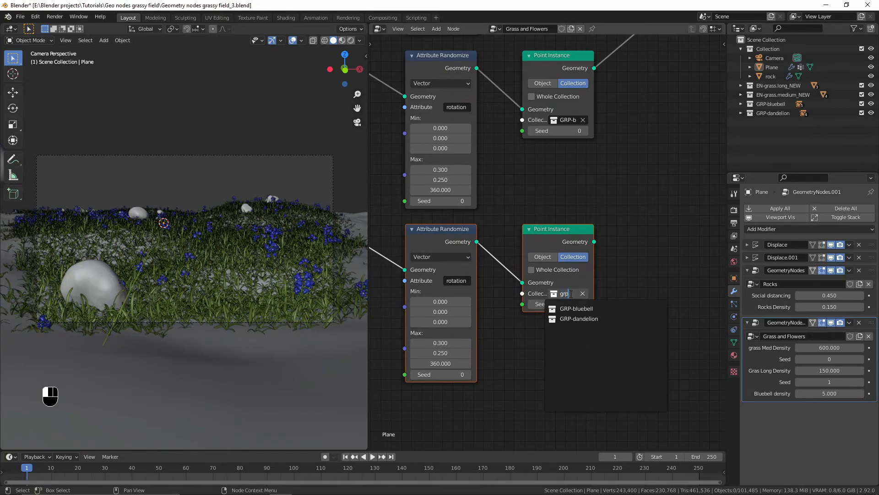
left_click(584, 319)
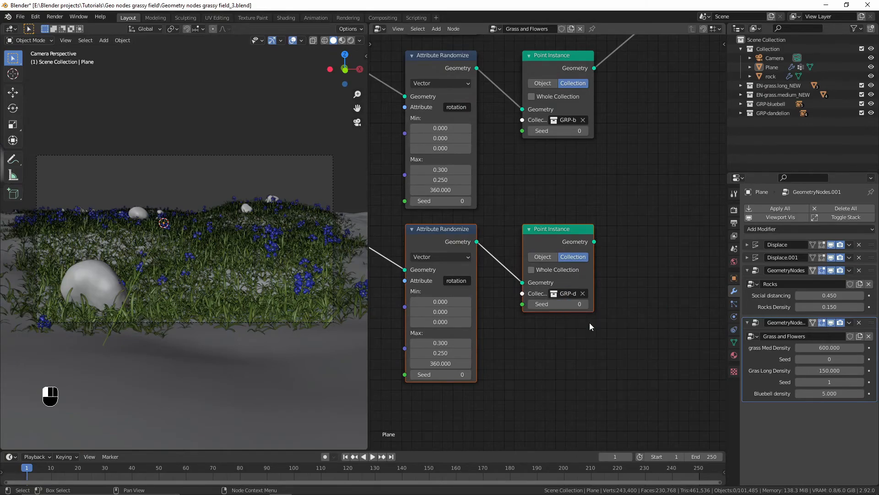
Feed the Group Input geometry into the dandelion chain's Point Distribute node
key("Home")
scroll(425, 249, "down", 2)
mouse_move(425, 101)
middle_mouse_down()
mouse_move(428, 112)
mouse_move(413, 107)
middle_mouse_up()
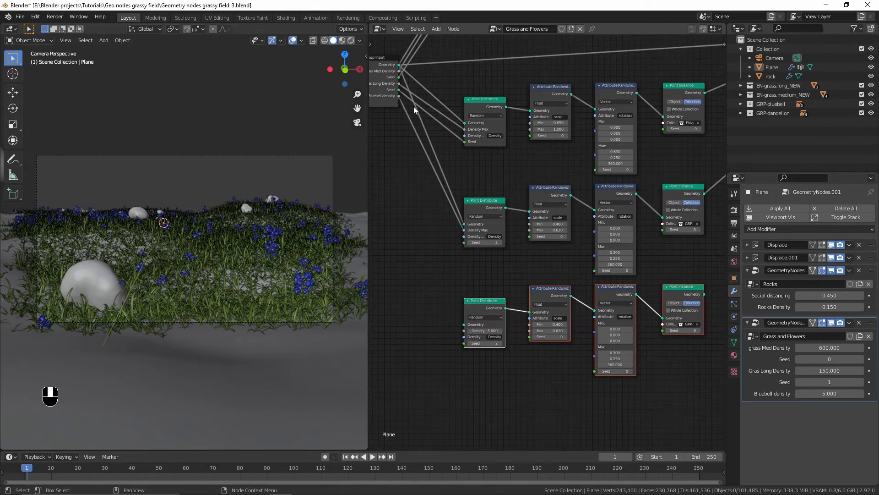
left_click_drag(399, 65, 463, 328)
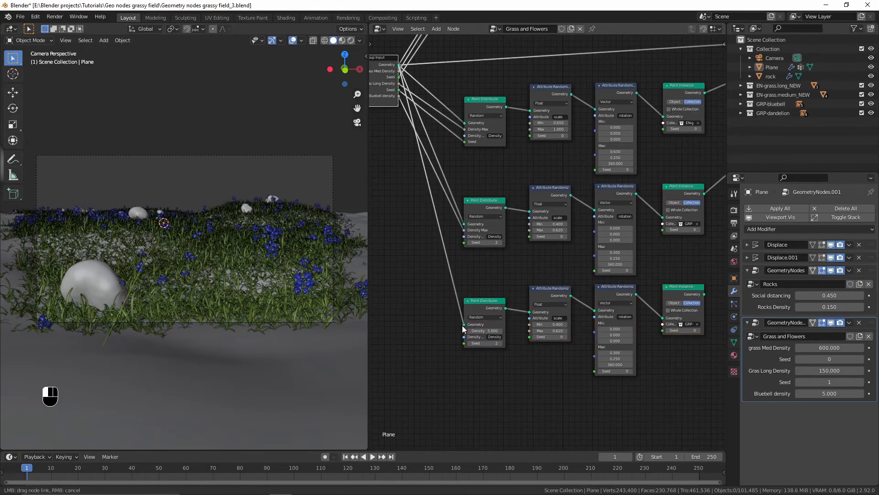
Insert another duplicate Join Geometry node before Group Output and connect the dandelion Point Instance to its free input
middle_click_drag(696, 281, 465, 342)
middle_click_drag(534, 314, 485, 325)
left_click_drag(683, 108, 711, 111)
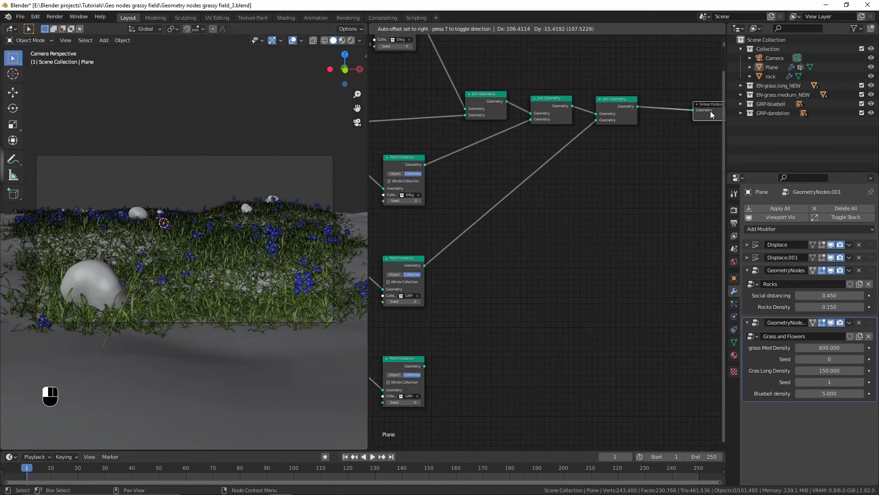
left_click(620, 104)
key("shift+d")
left_click(686, 110)
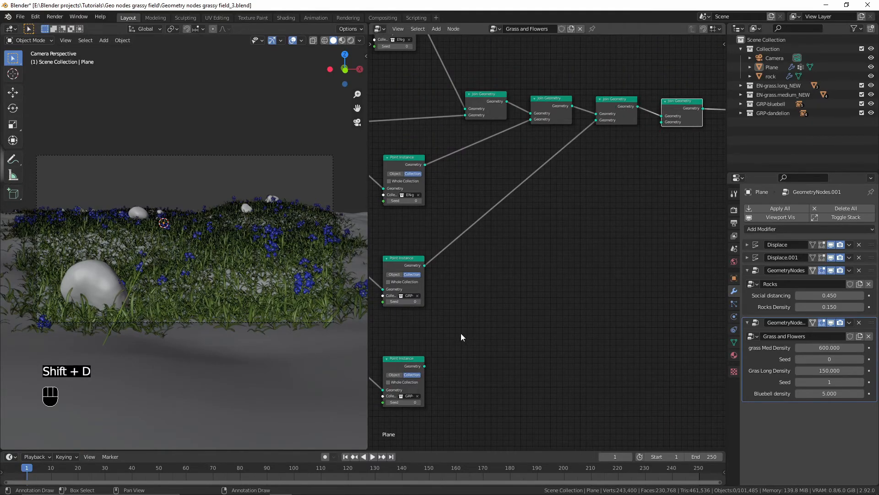
left_click_drag(424, 366, 668, 124)
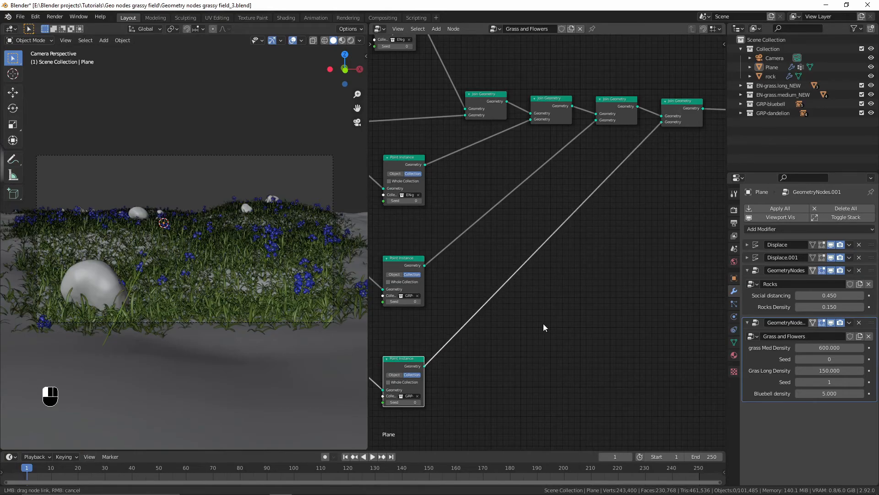
Set the dandelion chain's scale Max to 0.75 and its Point Distribute Seed to 3
mouse_move(544, 323)
middle_mouse_down()
mouse_move(628, 279)
mouse_move(612, 320)
mouse_move(630, 304)
mouse_move(544, 334)
middle_mouse_up()
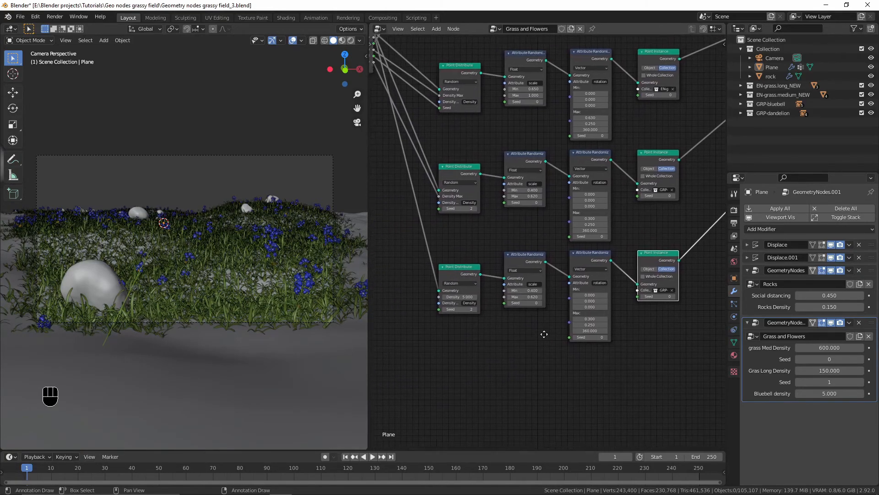
scroll(544, 334, "up", 3)
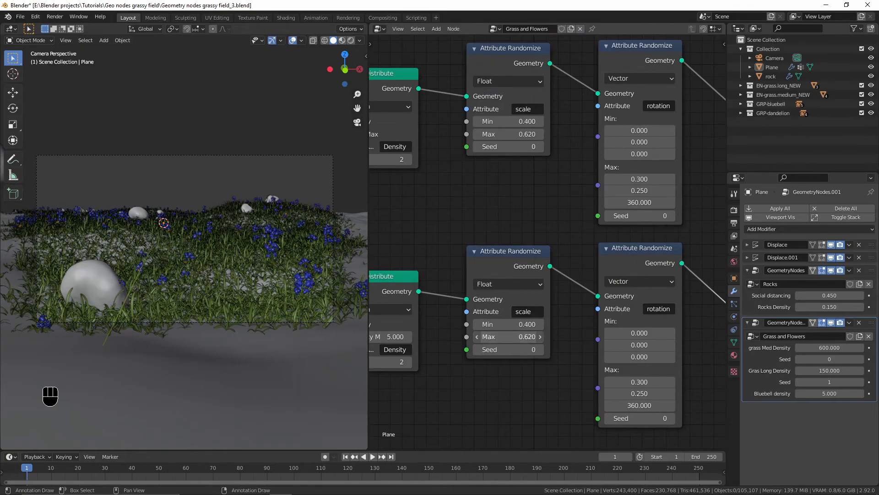
left_click(520, 336)
type(".75")
key("Return")
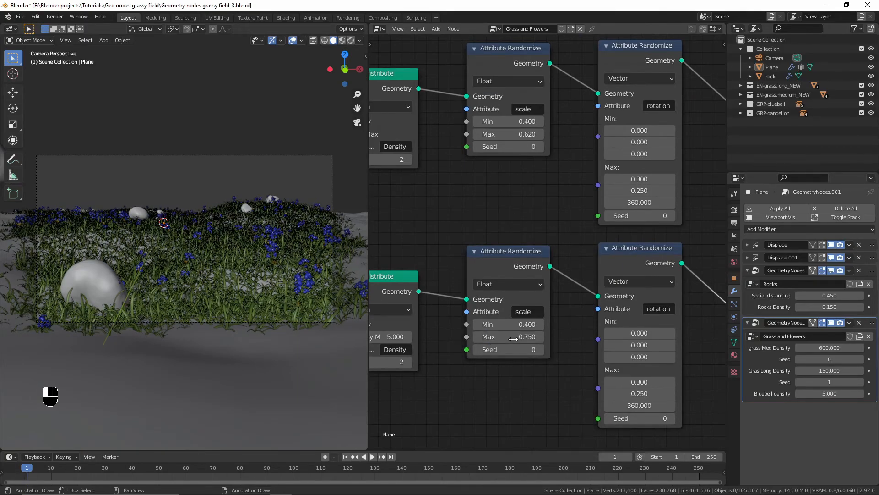
middle_click_drag(410, 369, 462, 345)
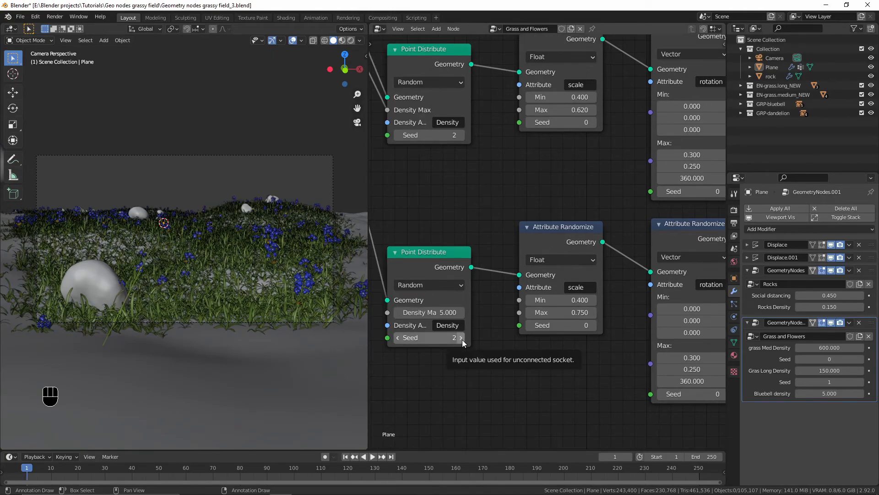
left_click(462, 337)
Set the first two Max components of the dandelion rotation randomization to 0.26 and 0.31
scroll(462, 339, "down", 1)
middle_click_drag(463, 339, 383, 304)
scroll(536, 332, "down", 7)
scroll(411, 342, "up", 7)
middle_click_drag(412, 341, 386, 312)
mouse_move(502, 306)
left_mouse_down("shift")
mouse_move(515, 307)
mouse_move(515, 317)
left_mouse_up("shift")
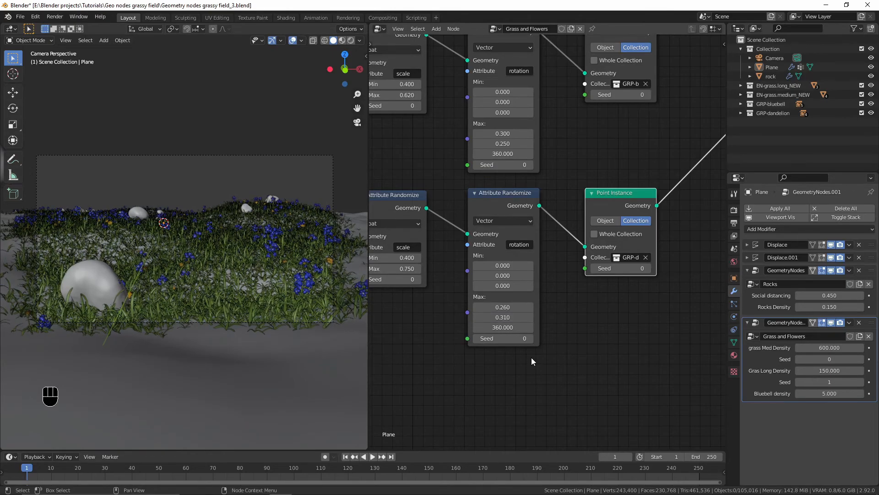
Expose the dandelion Point Distribute node's Density Max as a new socket on Group Input
scroll(486, 301, "down", 3)
middle_click_drag(485, 301, 556, 305)
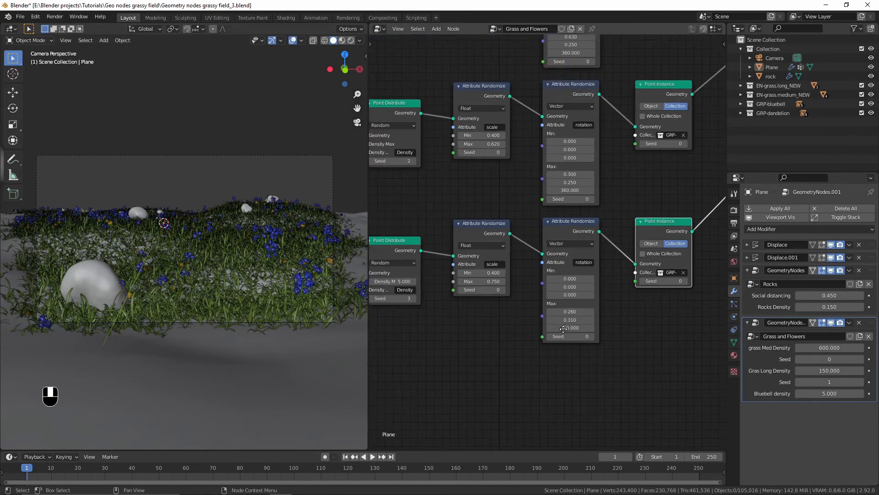
middle_click_drag(398, 278, 532, 394)
scroll(497, 371, "down", 2)
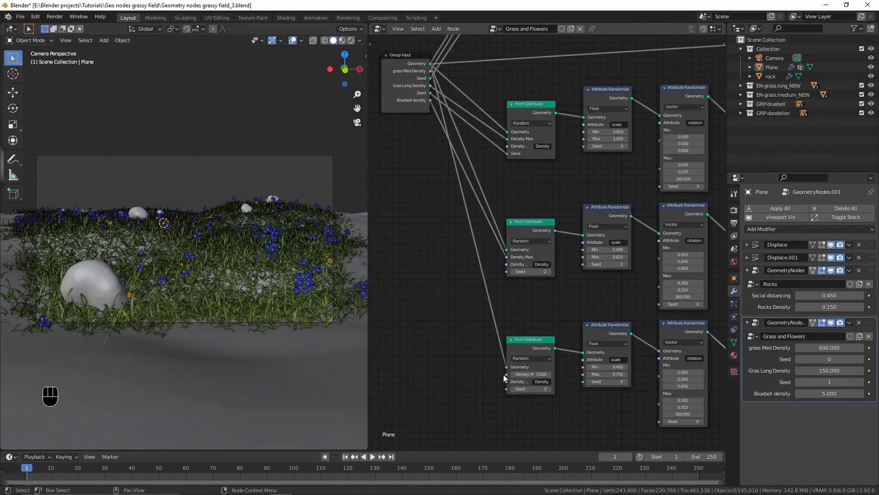
left_click_drag(507, 374, 430, 107)
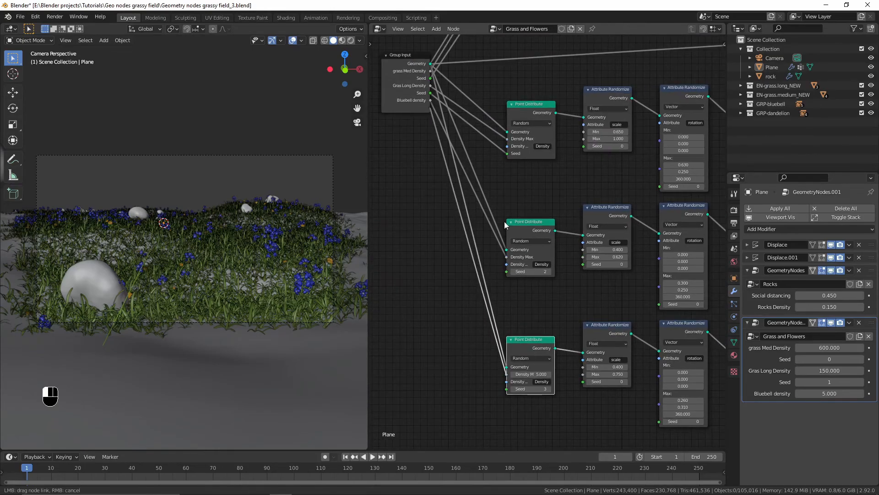
Rename the newest group input, Density Max, as "dandelion density" and save the file
middle_click_drag(504, 221, 477, 235)
key("n")
scroll(659, 93, "down", 1)
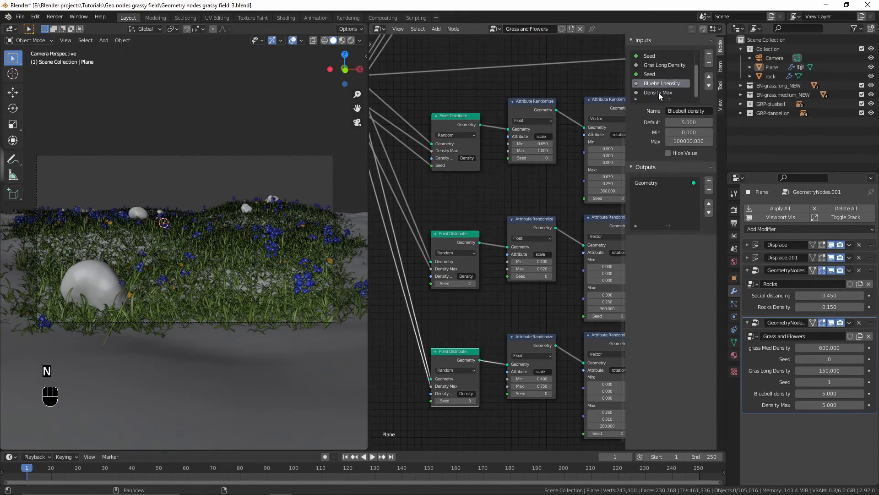
left_click(658, 92)
left_click(679, 110)
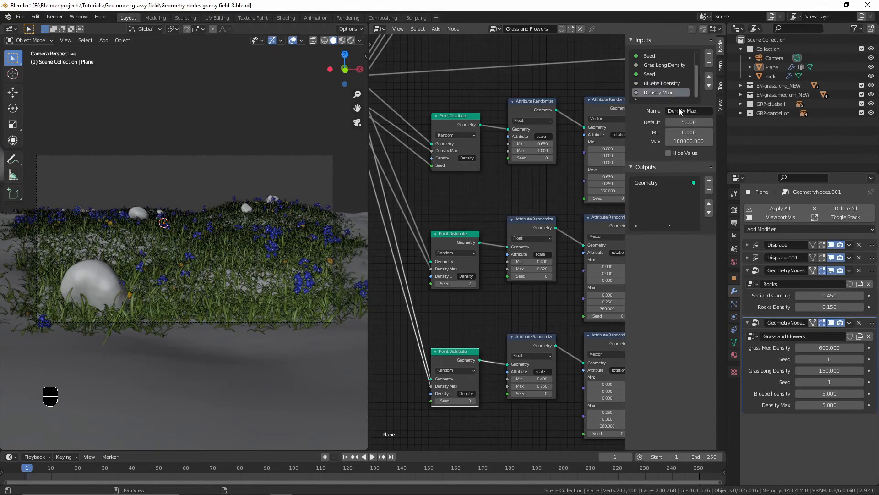
type("dandelion de")
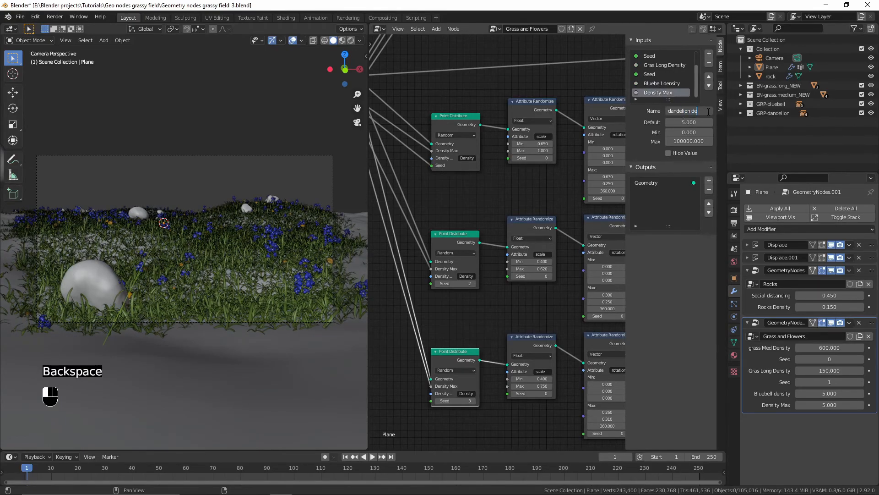
type("nsity")
key("Return")
key("n")
scroll(573, 222, "down", 5)
middle_click_drag(568, 232, 502, 248, "shift")
scroll(502, 248, "down", 3)
key("ctrl+s")
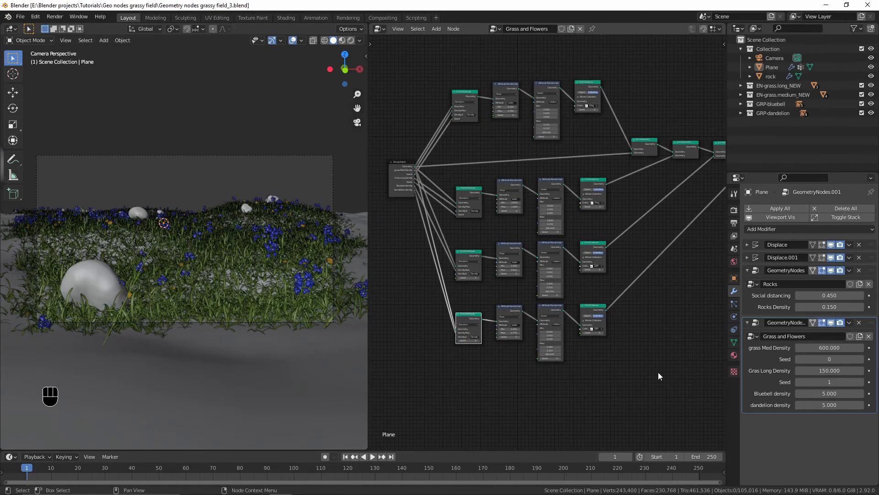
Make the Rocks geometry nodes modifier active so that its node tree is shown for editing
left_click(755, 293)
middle_click_drag(637, 170, 631, 192, "shift")
scroll(588, 158, "up", 5)
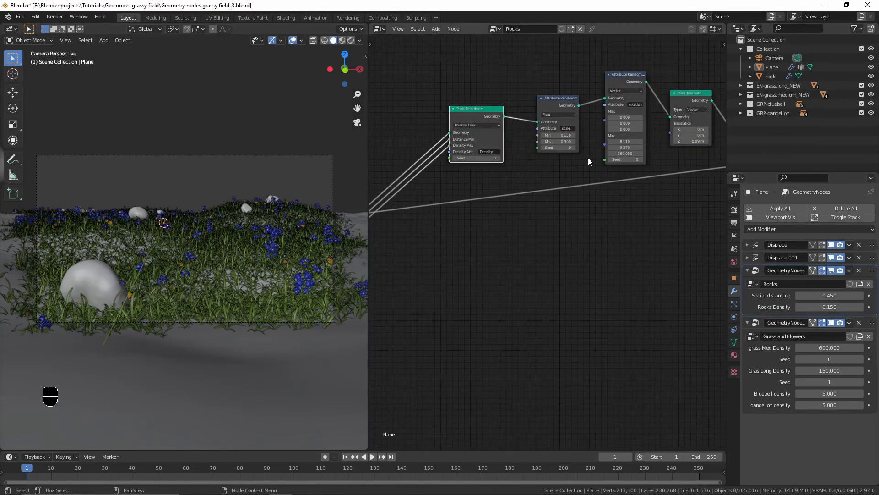
In the Rocks node tree, set the scale randomization Max to 0.220 and the Point Translate Z to 0.05 m
scroll(541, 243, "up", 1)
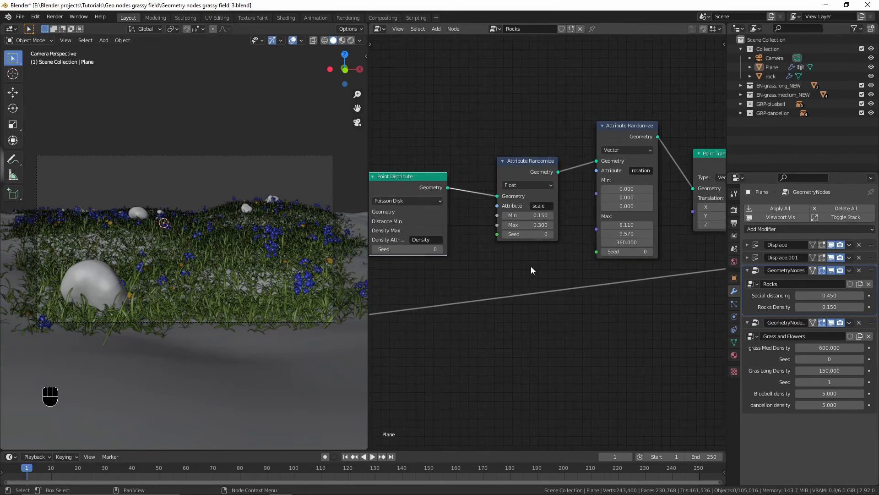
left_click_drag(527, 225, 507, 225, "shift")
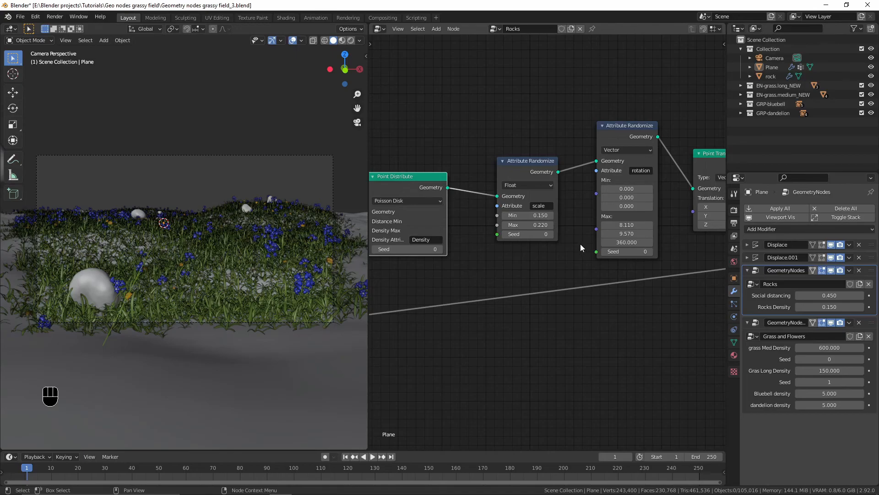
middle_click_drag(614, 271, 492, 282)
scroll(622, 247, "up", 3)
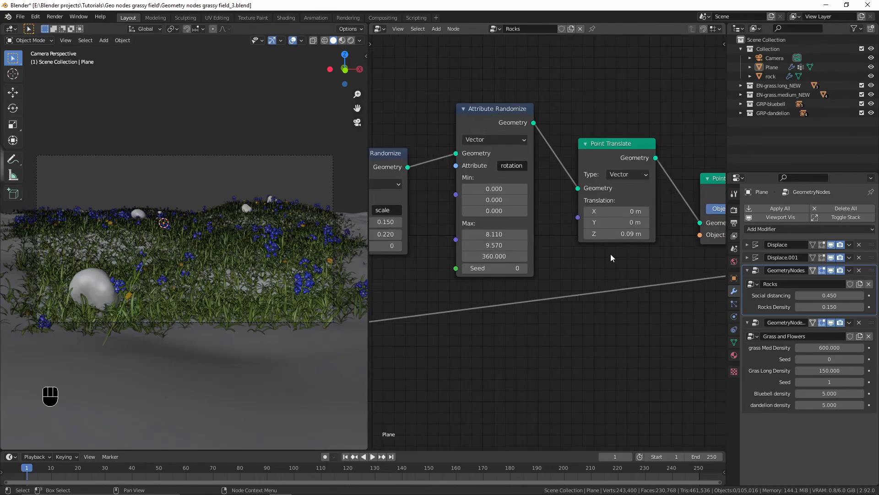
left_click_drag(620, 235, 615, 235, "shift")
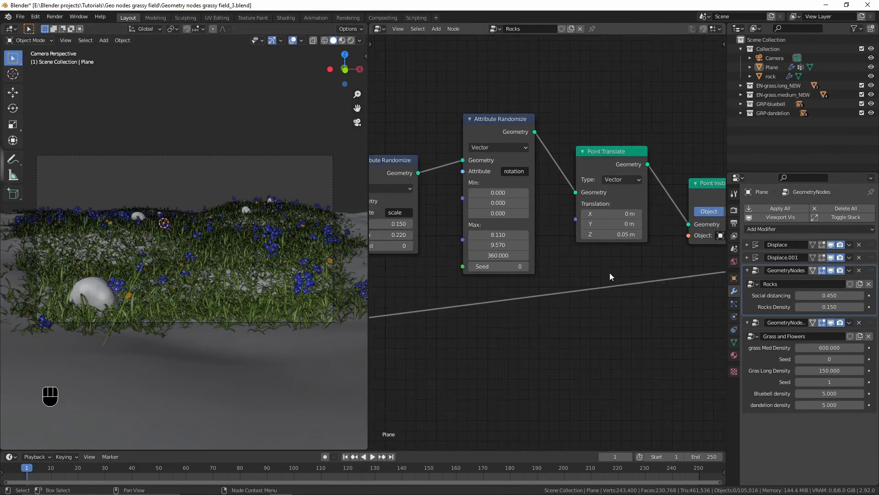
Save the Blender file with the adjusted rock settings
scroll(609, 273, "down", 2)
scroll(610, 275, "down", 2)
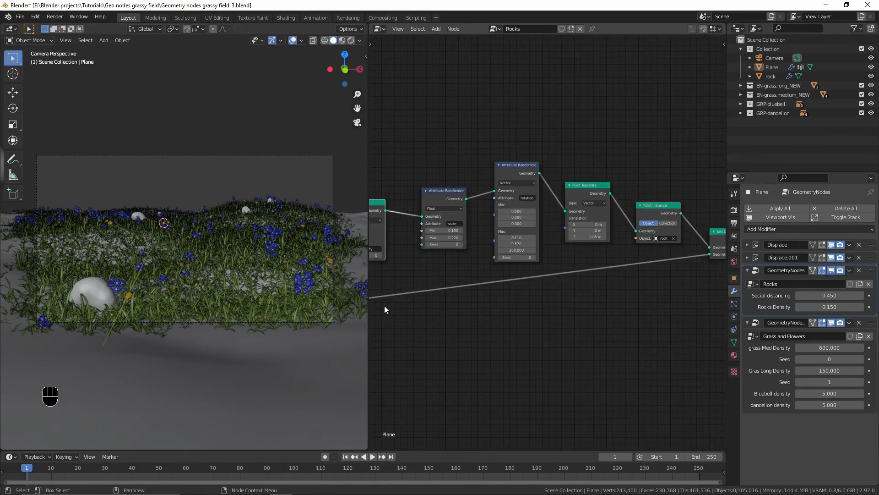
key("ctrl+s")
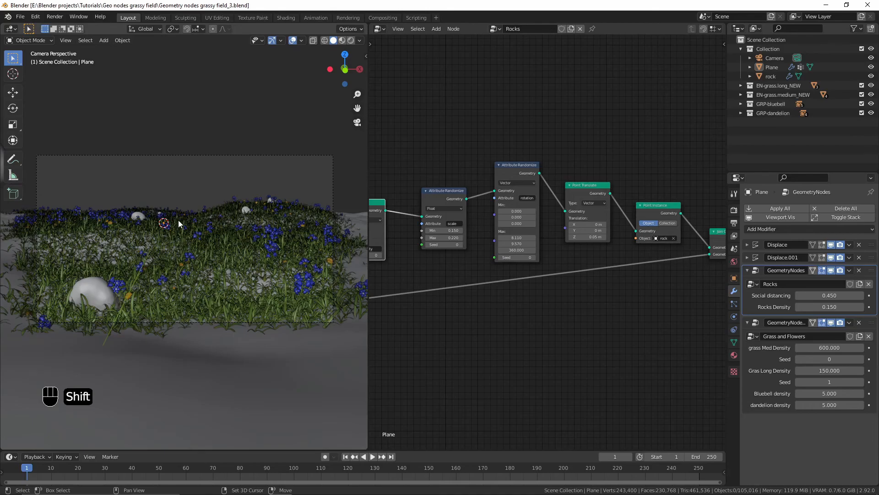
Add a sphere empty and move it in front of the camera to about X 0.31 m, Y -5.31 m
key("shift+a")
mouse_move(176, 219)
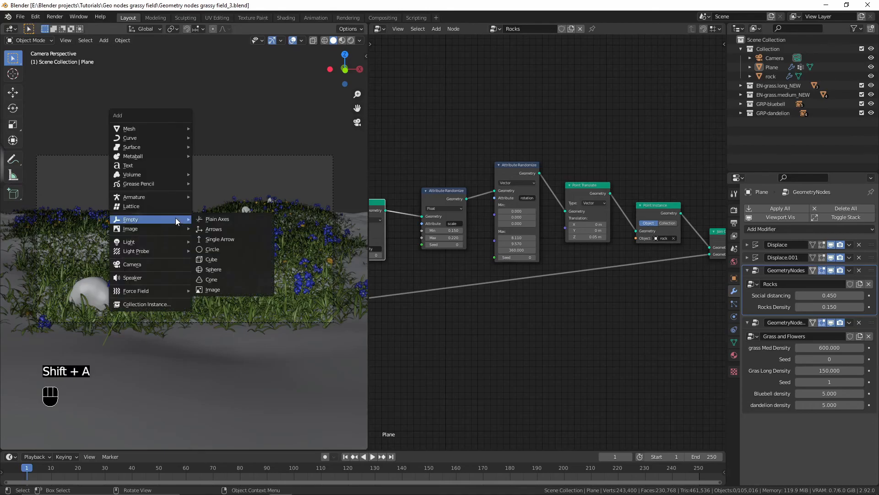
left_click(218, 269)
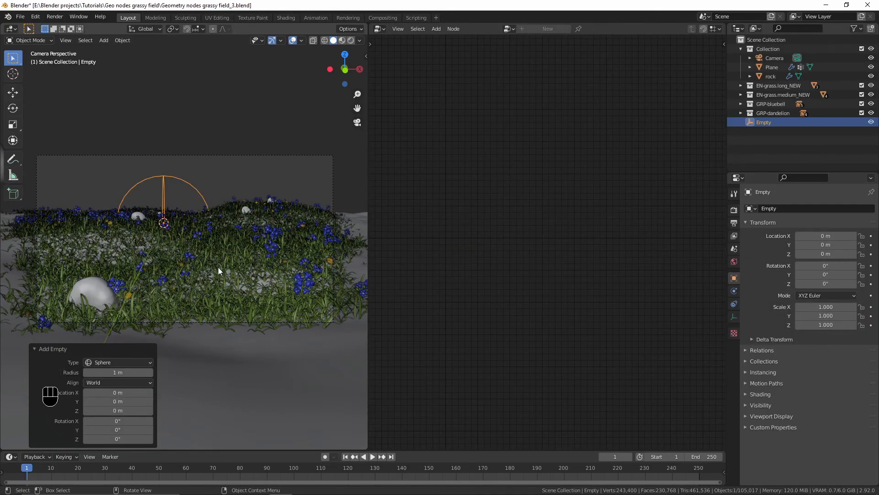
key("KP_7")
middle_click_drag(210, 387, 230, 301, "shift")
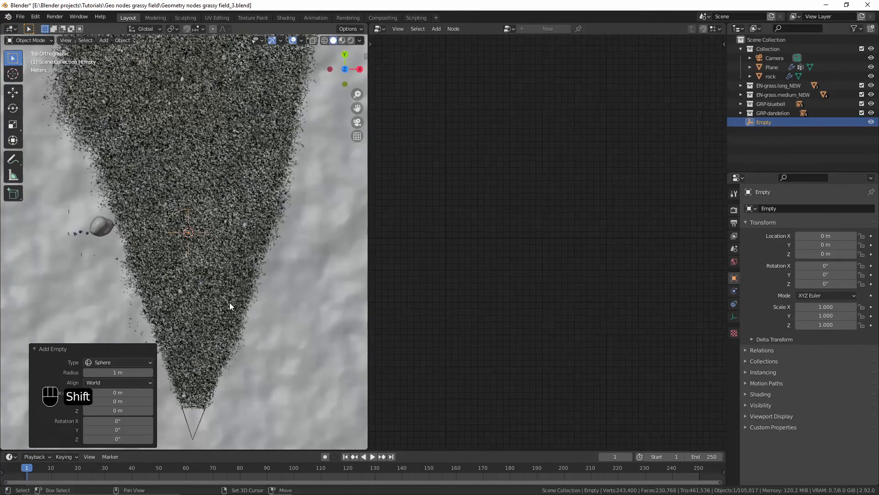
key("g")
key("shift")
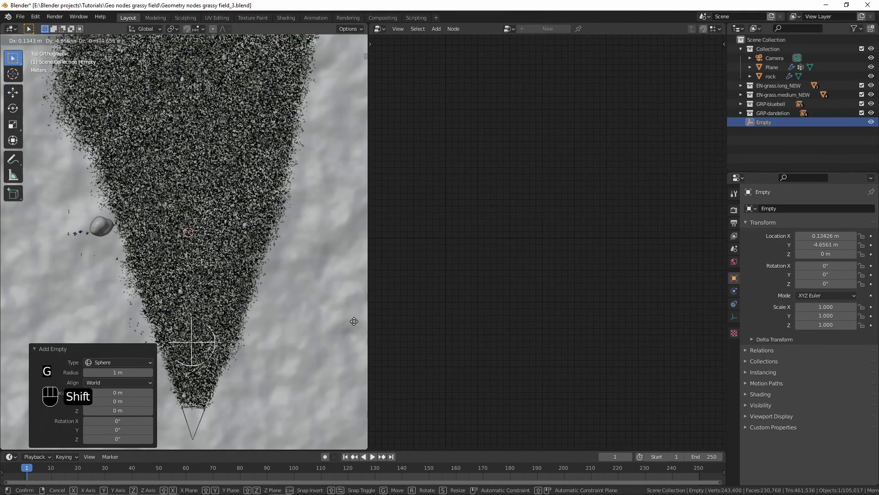
left_click(369, 423)
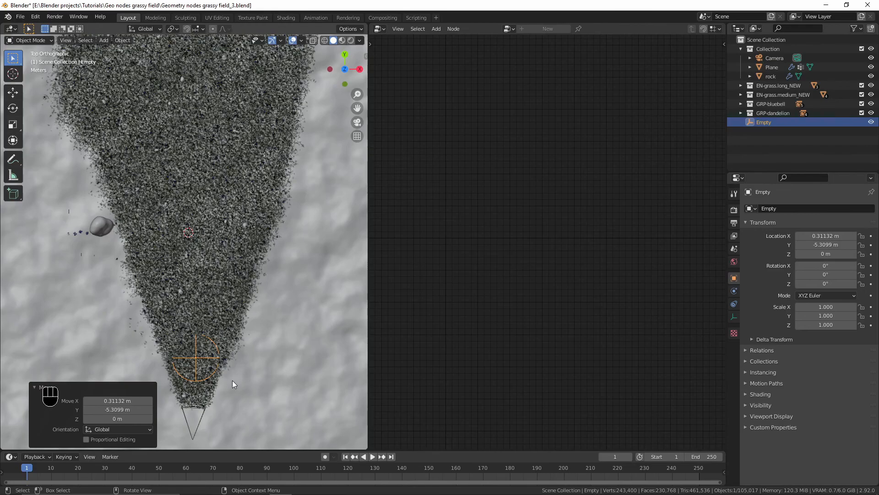
Scale the sphere empty uniformly to about 1.32, checking its size through the camera view
key("s")
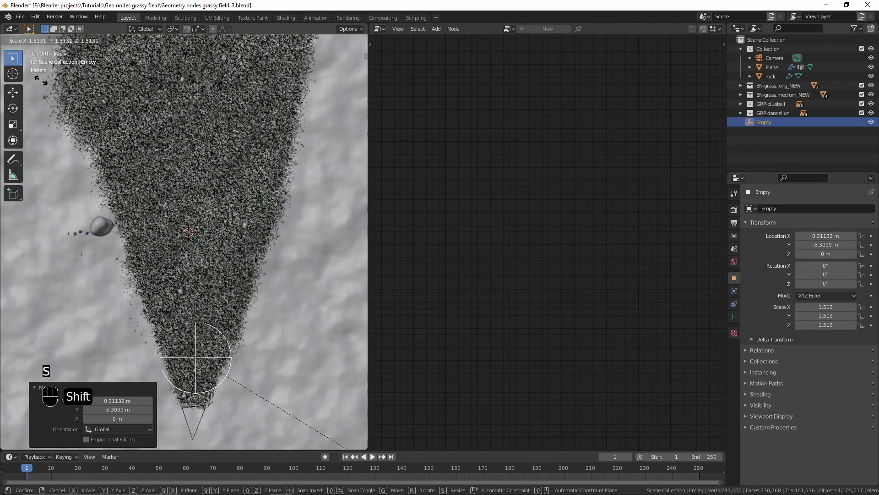
left_click(22, 77)
key("KP_0")
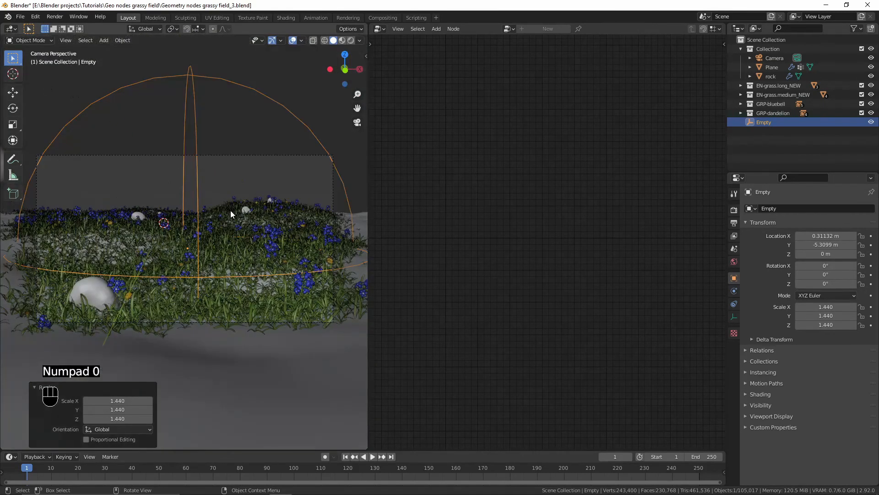
key("s")
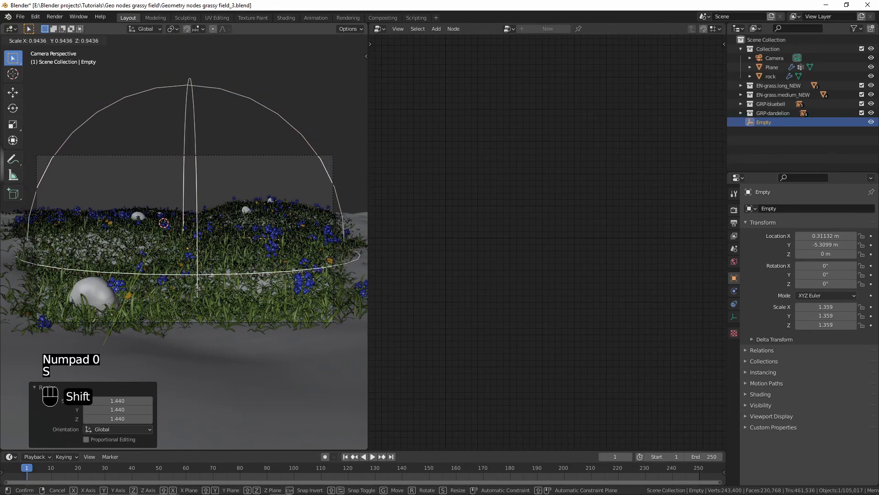
left_click(215, 254)
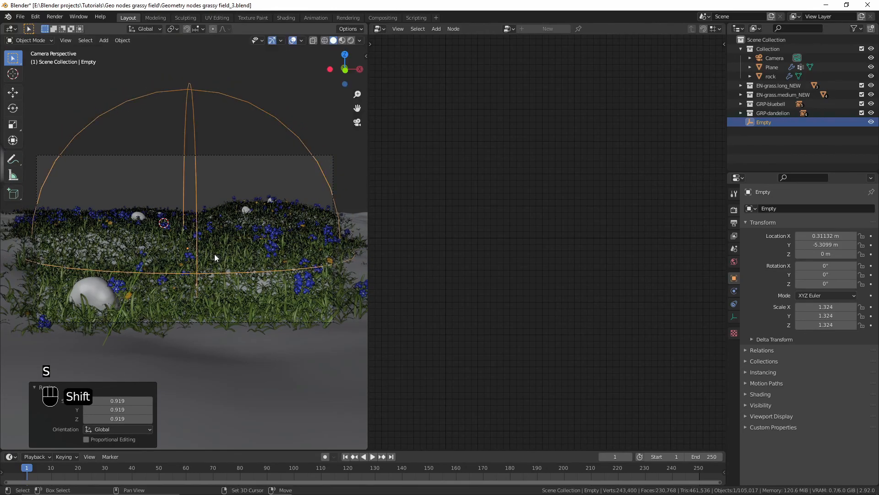
Enable depth of field on the camera and choose Empty as its focus object
left_click(322, 156)
left_click(734, 317)
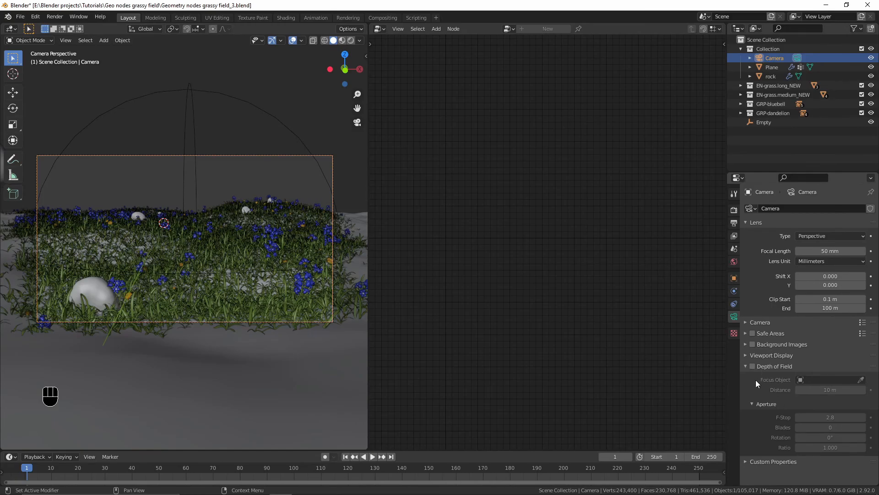
left_click(752, 366)
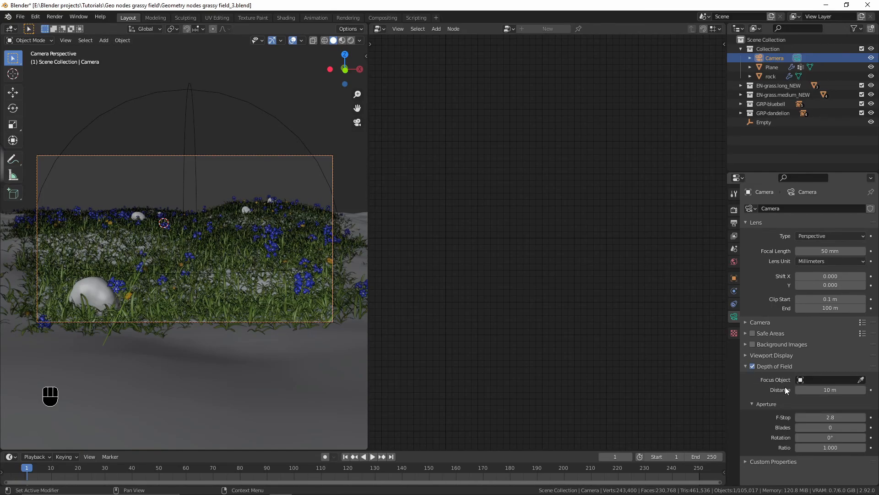
left_click(807, 381)
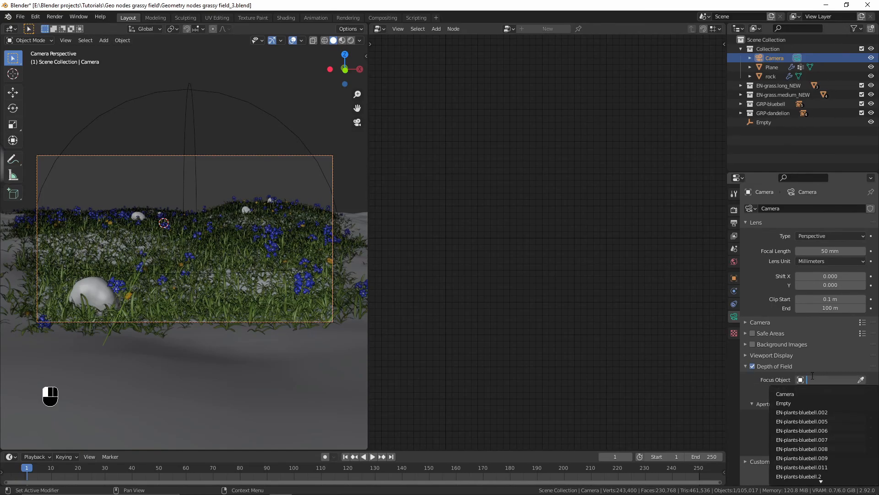
left_click(801, 404)
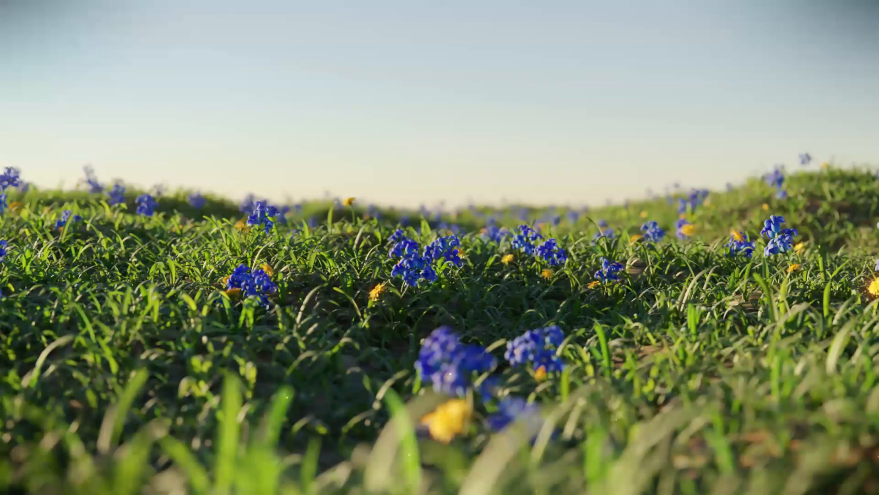